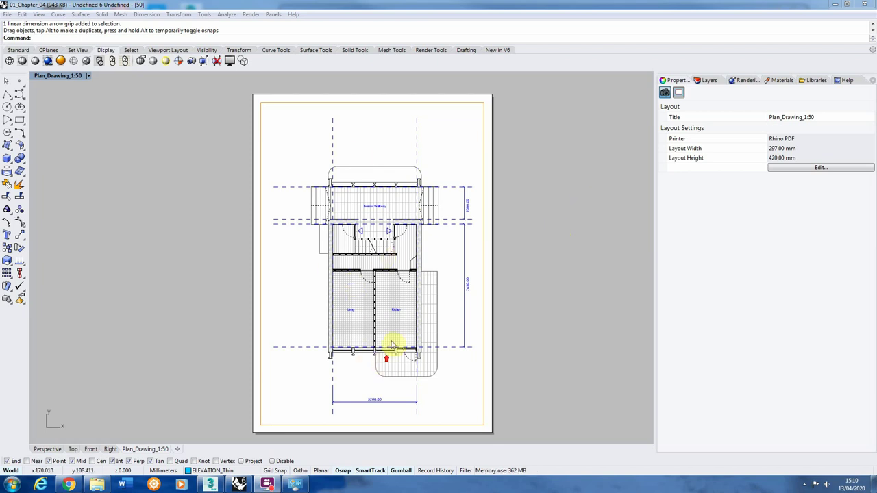
Examine the rooms, walls and dimensions of the floor plan on the 1:50 layout.
{"action": "scroll", "coordinate": [430, 329], "scroll_direction": "up", "scroll_amount": 4}
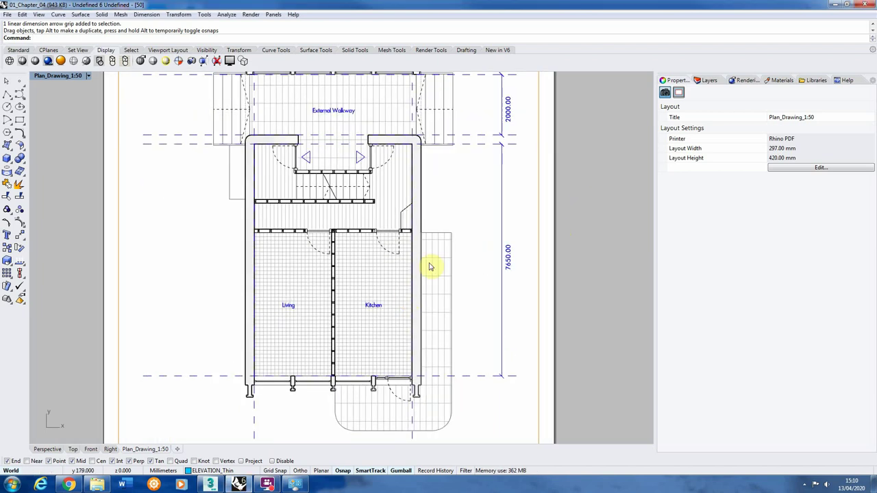
{"action": "scroll", "coordinate": [413, 312], "scroll_direction": "down", "scroll_amount": 2}
{"action": "scroll", "coordinate": [362, 388], "scroll_direction": "up", "scroll_amount": 2}
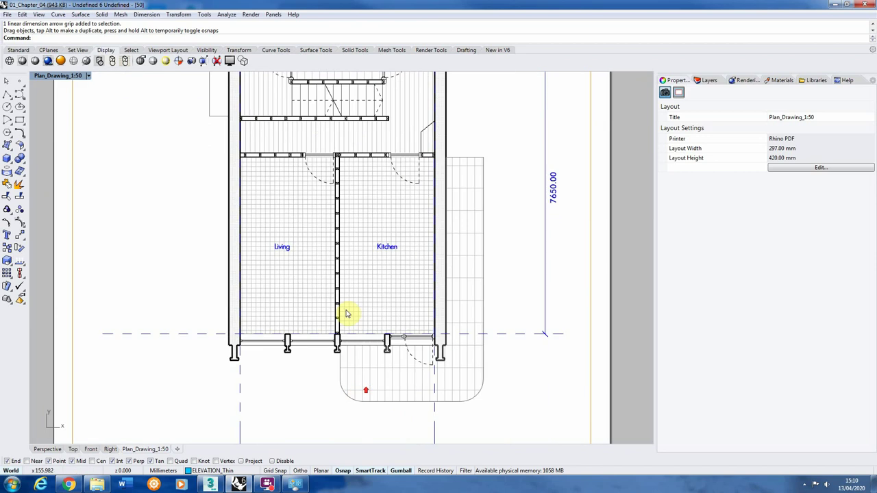
{"action": "scroll", "coordinate": [367, 307], "scroll_direction": "down", "scroll_amount": 2}
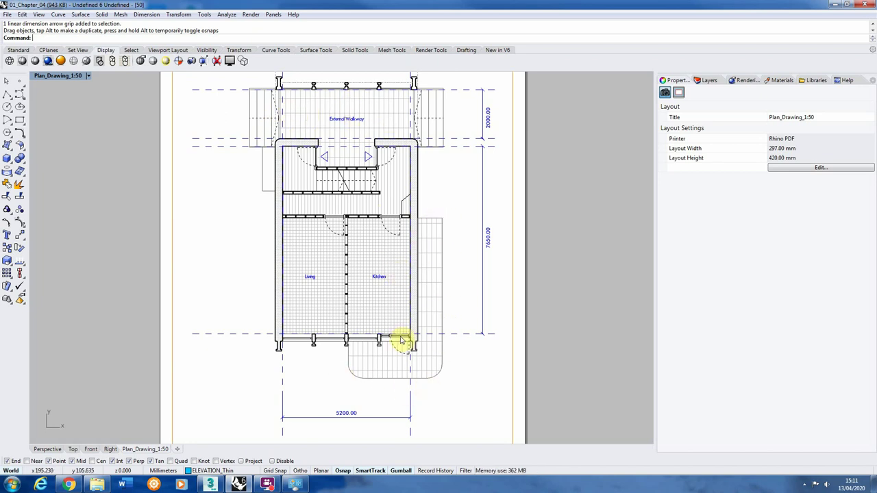
{"action": "scroll", "coordinate": [402, 341], "scroll_direction": "up", "scroll_amount": 2}
{"action": "scroll", "coordinate": [402, 327], "scroll_direction": "down", "scroll_amount": 4}
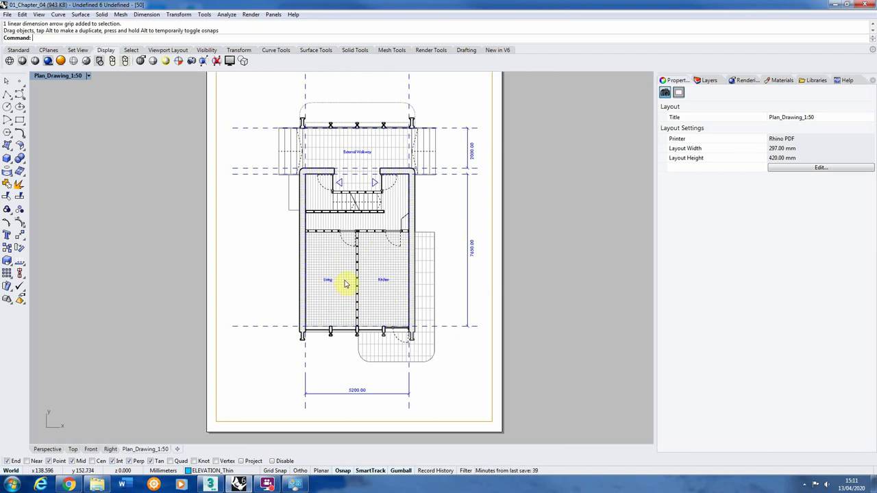
Switch to Chrome and open the furniture category on the cad-blocks.net site.
{"action": "mouse_move", "coordinate": [71, 487]}
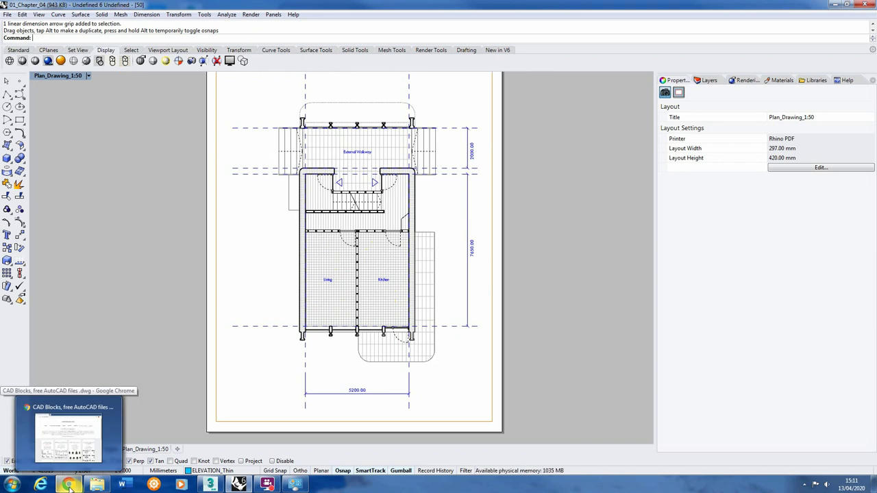
{"action": "left_click", "coordinate": [69, 487]}
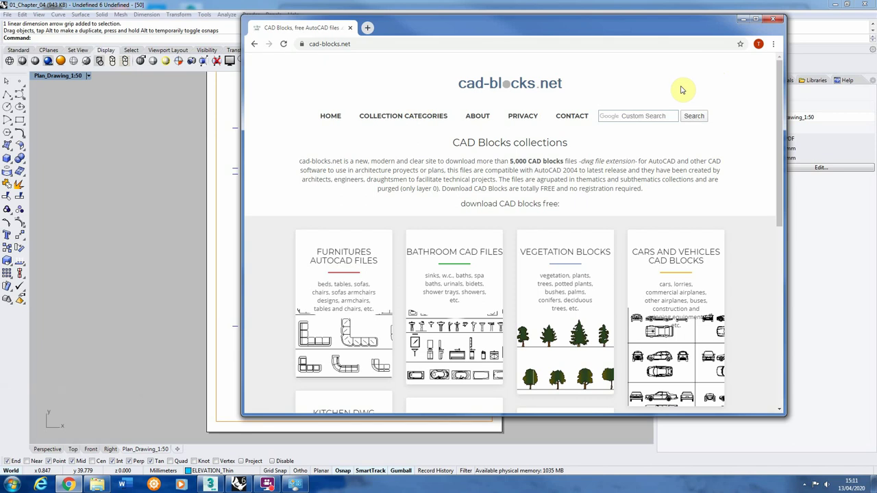
{"action": "left_click_drag", "start_coordinate": [552, 25], "coordinate": [455, 21]}
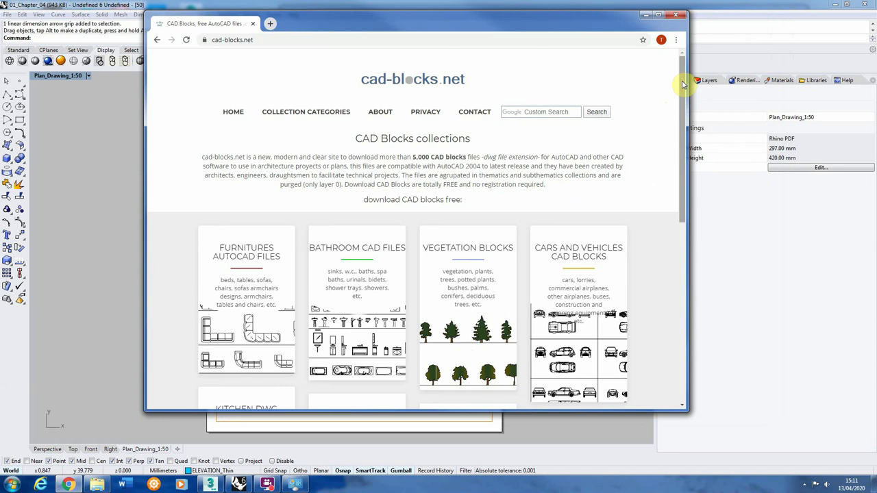
{"action": "left_click_drag", "start_coordinate": [683, 84], "coordinate": [679, 185]}
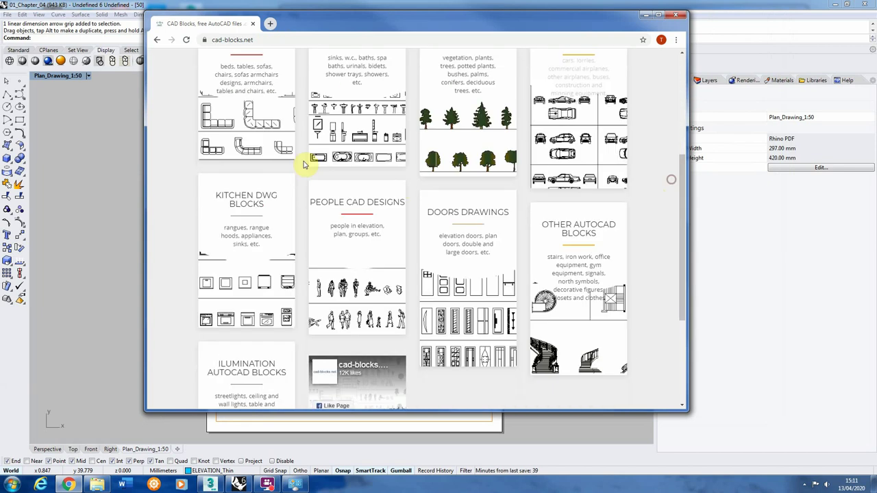
{"action": "left_click", "coordinate": [248, 122]}
Look through the furniture block collections, from beds and sofas to chairs, armchairs and tables.
{"action": "scroll", "coordinate": [245, 223], "scroll_direction": "down", "scroll_amount": 2}
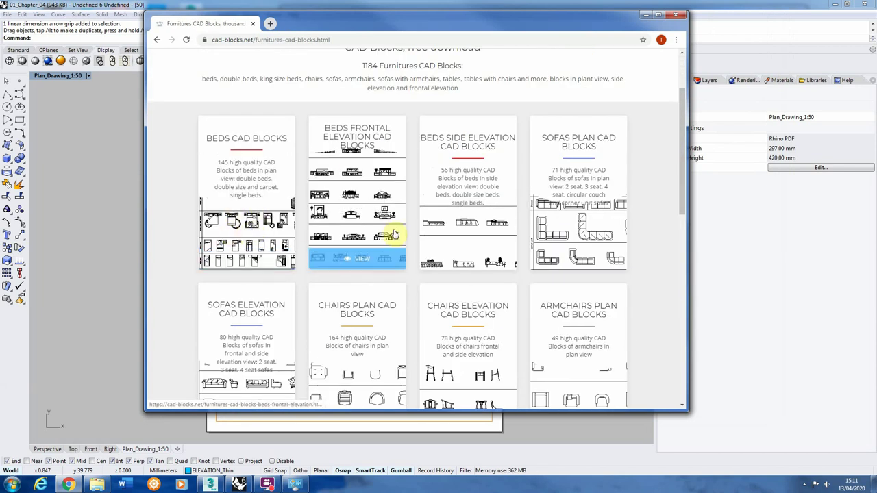
{"action": "scroll", "coordinate": [306, 227], "scroll_direction": "down", "scroll_amount": 2}
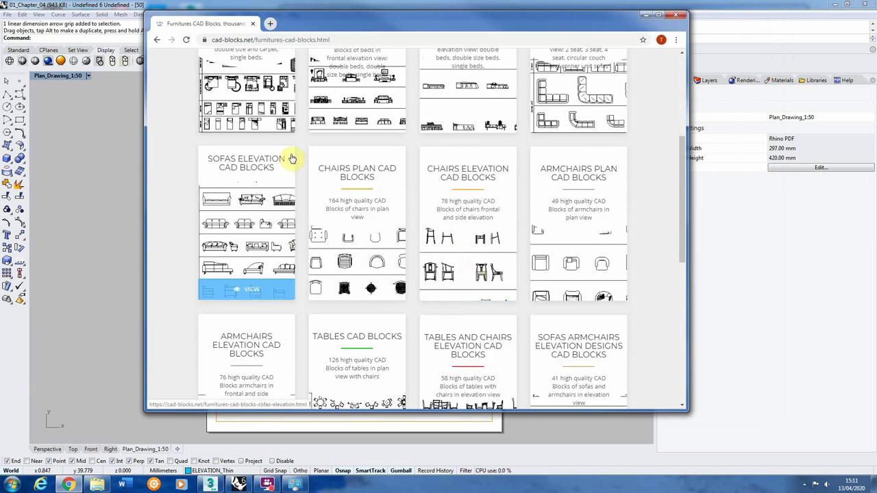
{"action": "scroll", "coordinate": [333, 229], "scroll_direction": "down", "scroll_amount": 1}
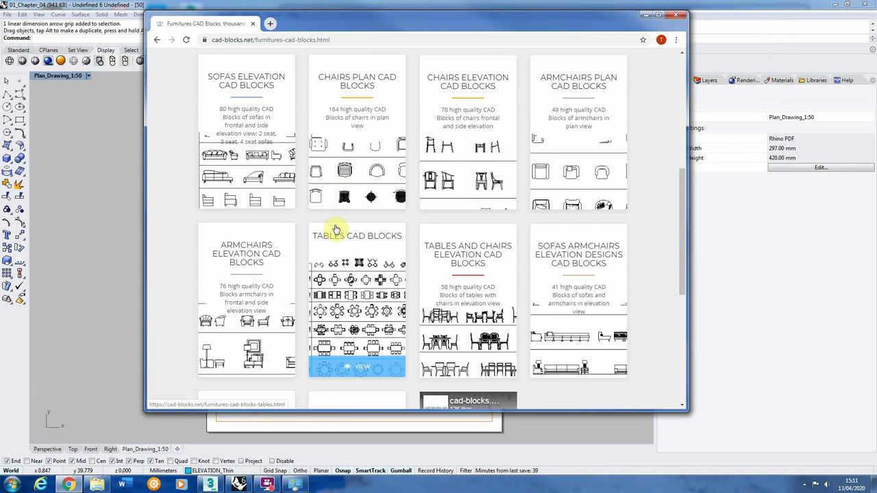
{"action": "scroll", "coordinate": [336, 229], "scroll_direction": "down", "scroll_amount": 1}
{"action": "scroll", "coordinate": [357, 253], "scroll_direction": "down", "scroll_amount": 1}
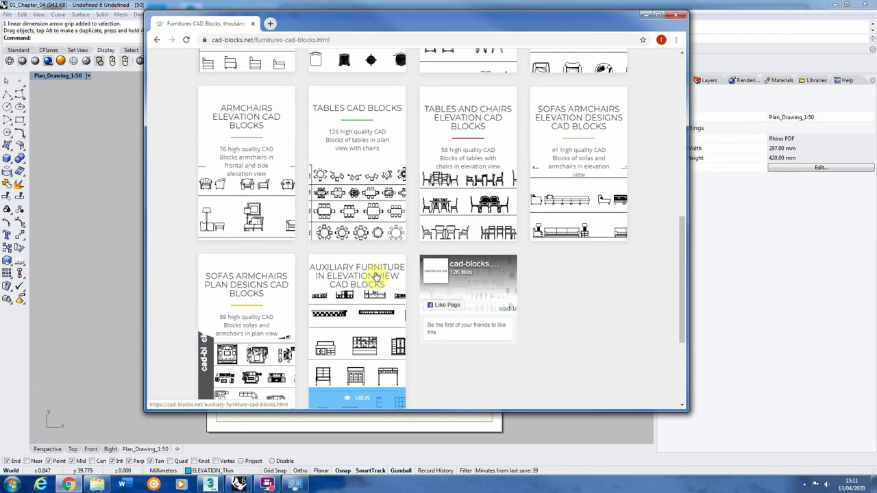
{"action": "scroll", "coordinate": [376, 274], "scroll_direction": "up", "scroll_amount": 5}
{"action": "scroll", "coordinate": [387, 226], "scroll_direction": "down", "scroll_amount": 2}
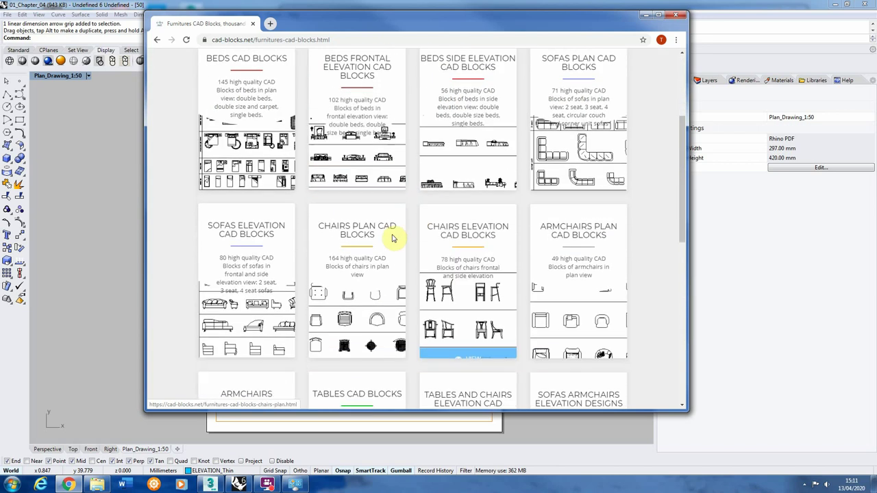
{"action": "scroll", "coordinate": [393, 237], "scroll_direction": "down", "scroll_amount": 4}
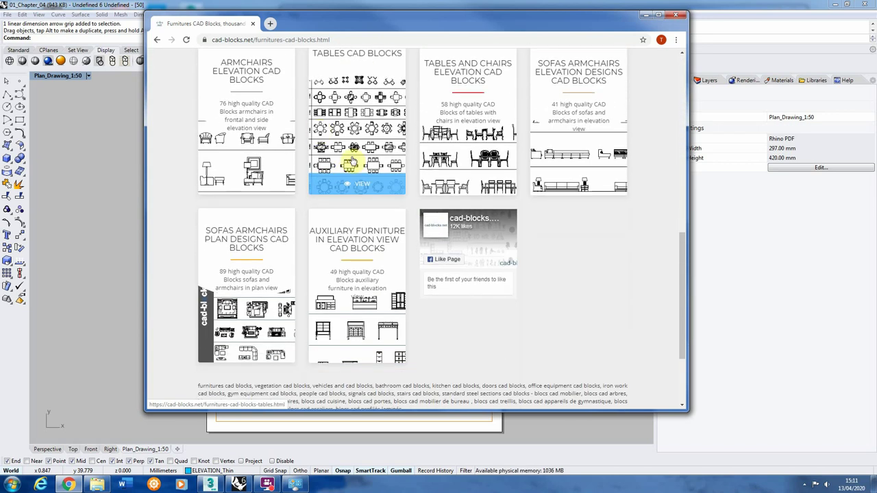
View the Tables CAD Blocks sheet, and close the browser to return to Rhino.
{"action": "left_click", "coordinate": [351, 165]}
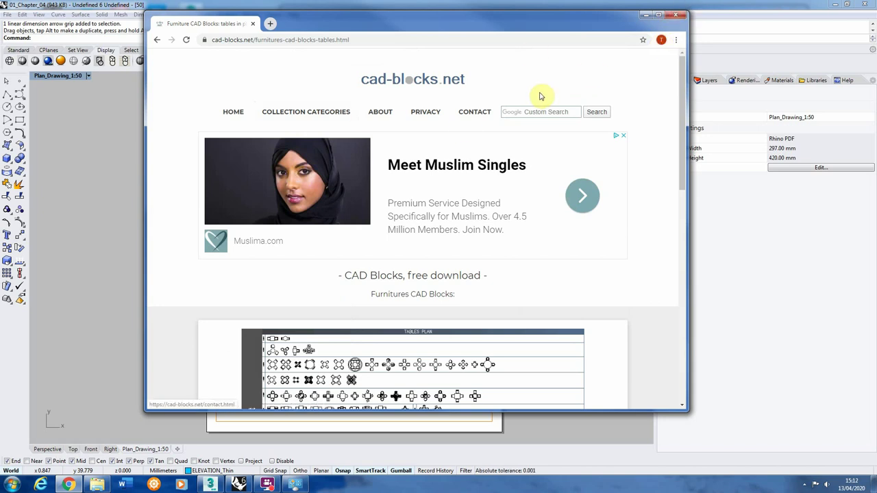
{"action": "scroll", "coordinate": [333, 233], "scroll_direction": "down", "scroll_amount": 2}
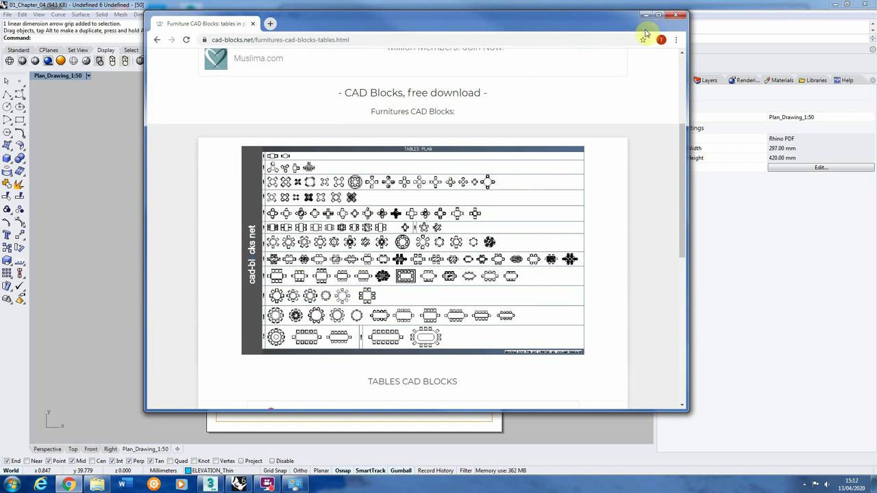
{"action": "left_click", "coordinate": [677, 17]}
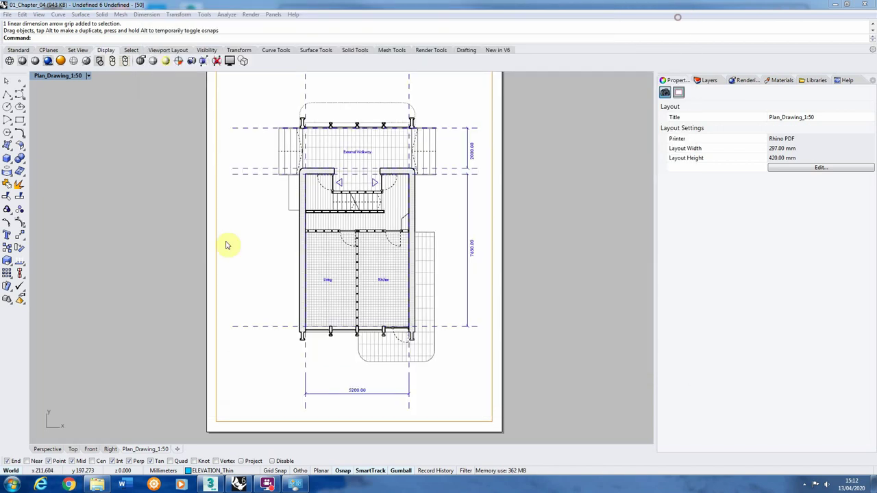
Switch to the Top view with free space visible around the plan.
{"action": "left_click", "coordinate": [48, 450]}
{"action": "left_click", "coordinate": [73, 449]}
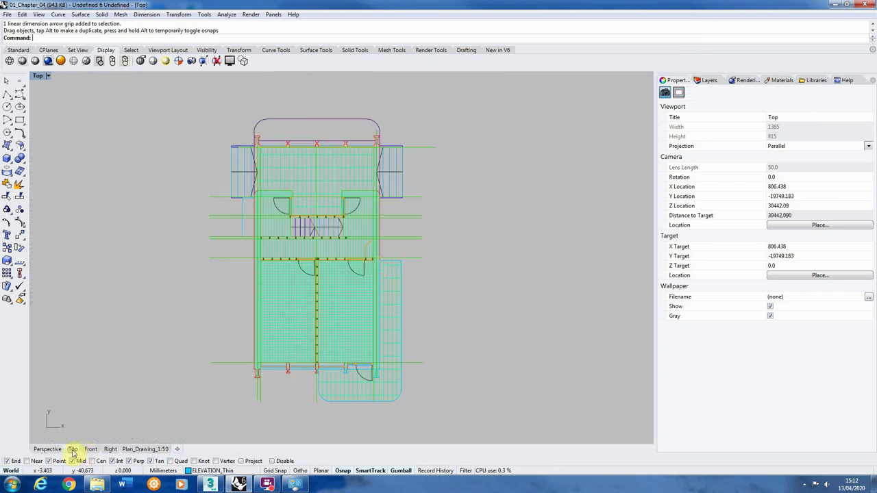
{"action": "scroll", "coordinate": [384, 263], "scroll_direction": "down", "scroll_amount": 10}
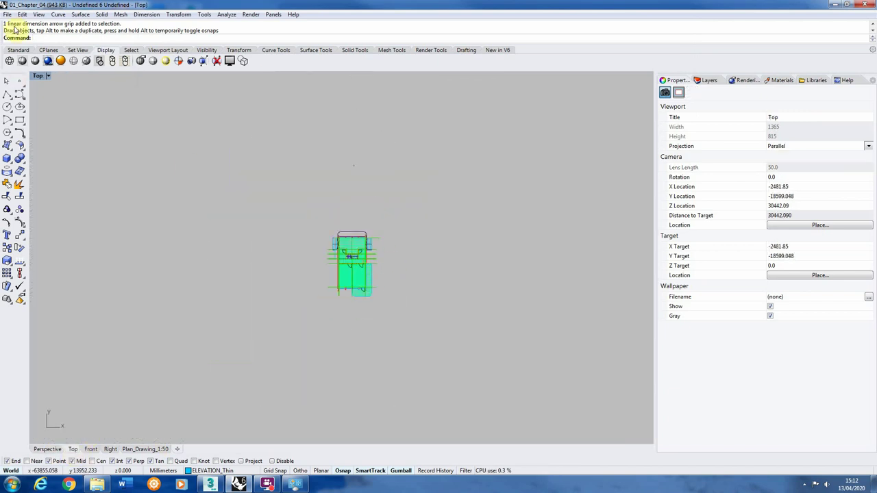
Start importing a file and go to the folder E:\02_Resources\01_2D\01_CAD\01_Furniture, copying its path from the open Explorer window.
{"action": "left_click", "coordinate": [8, 14]}
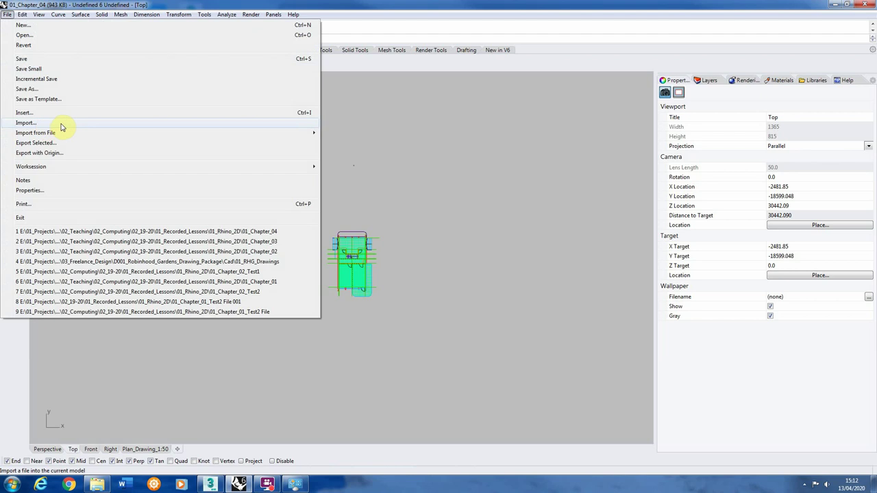
{"action": "left_click", "coordinate": [60, 125]}
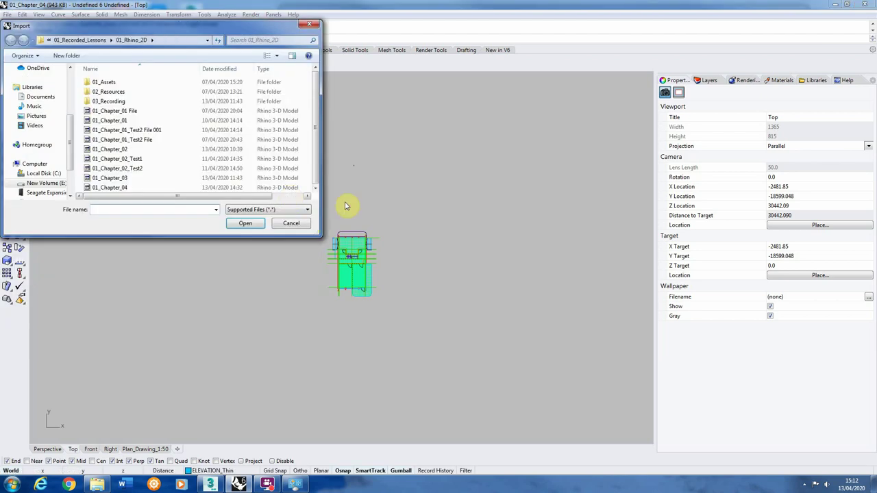
{"action": "left_click", "coordinate": [106, 485]}
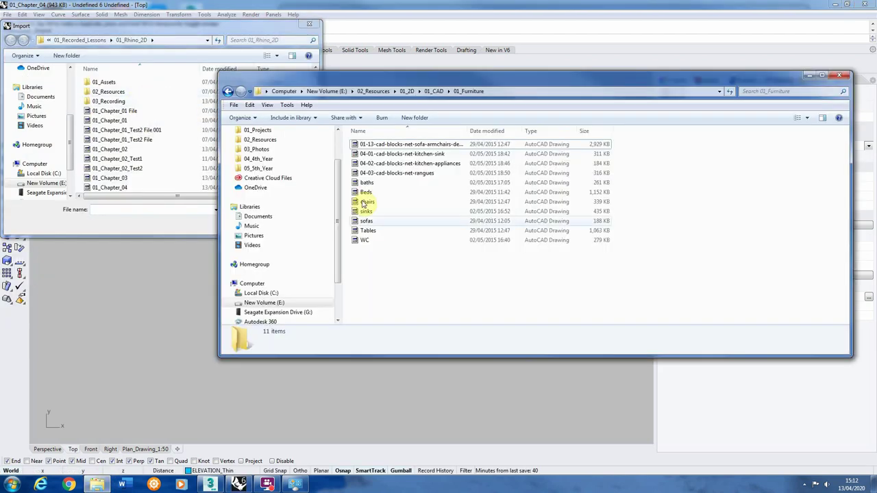
{"action": "left_click", "coordinate": [500, 92]}
{"action": "key", "text": "ctrl+c"}
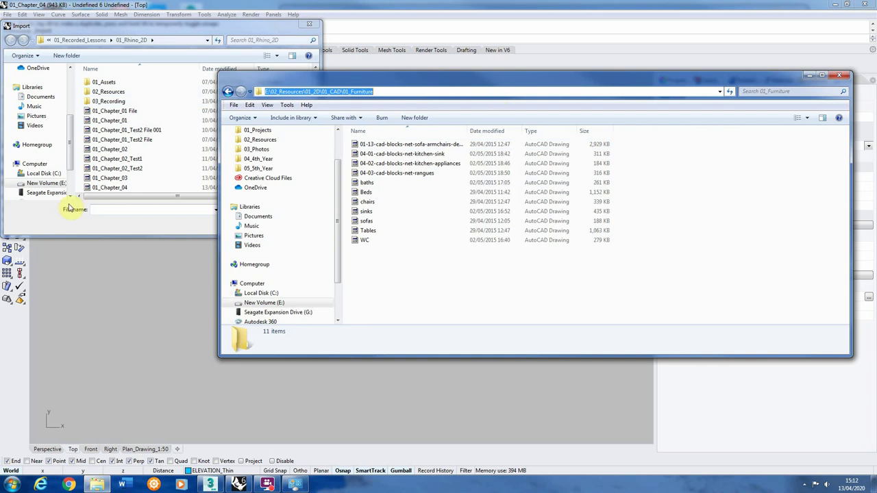
{"action": "left_click", "coordinate": [111, 211]}
{"action": "key", "text": "ctrl+v"}
{"action": "left_click", "coordinate": [244, 222]}
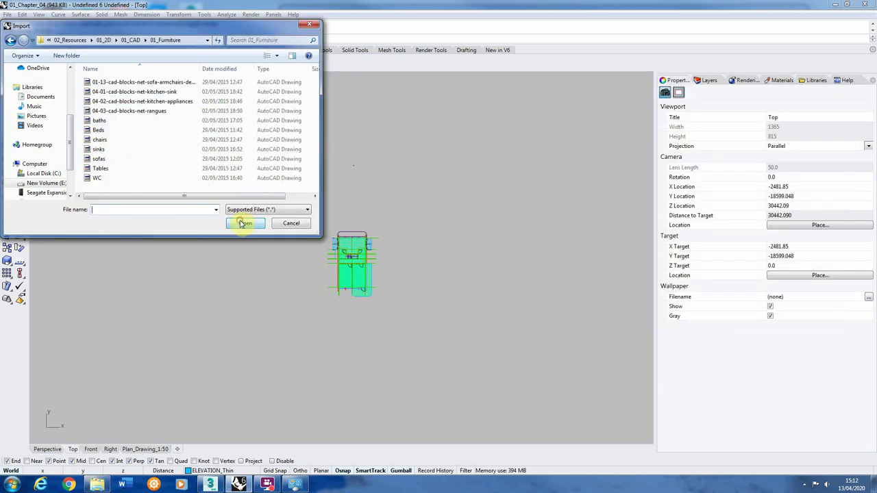
Import the Tables AutoCAD drawing with model and layout units in millimetres, and deselect the imported blocks.
{"action": "left_click", "coordinate": [111, 173]}
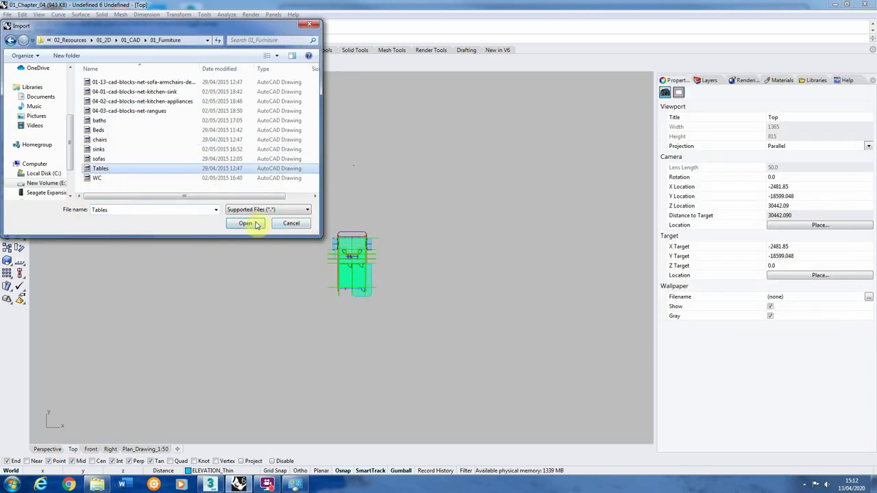
{"action": "left_click", "coordinate": [245, 224]}
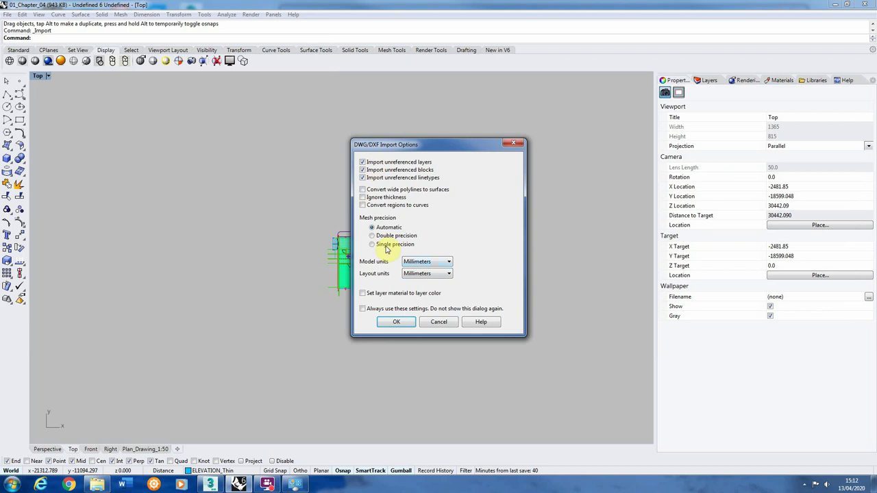
{"action": "left_click", "coordinate": [398, 323]}
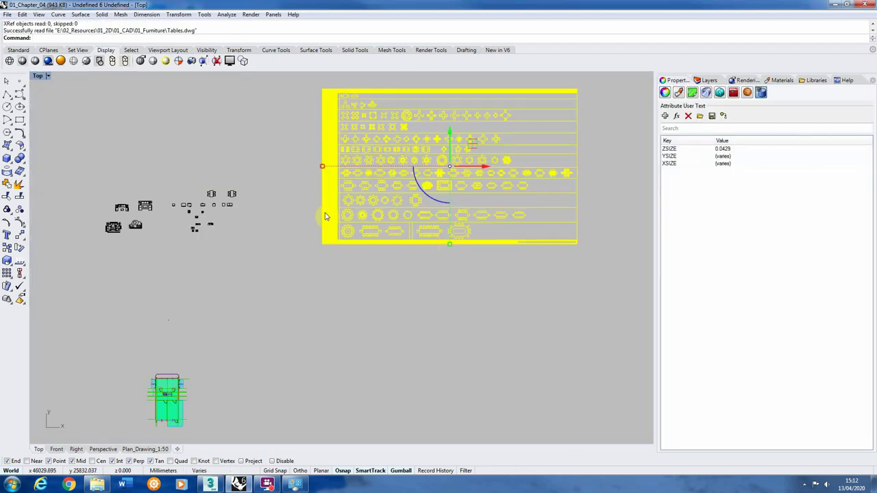
{"action": "scroll", "coordinate": [324, 217], "scroll_direction": "down", "scroll_amount": 2}
{"action": "scroll", "coordinate": [328, 246], "scroll_direction": "up", "scroll_amount": 6}
{"action": "left_click", "coordinate": [285, 349]}
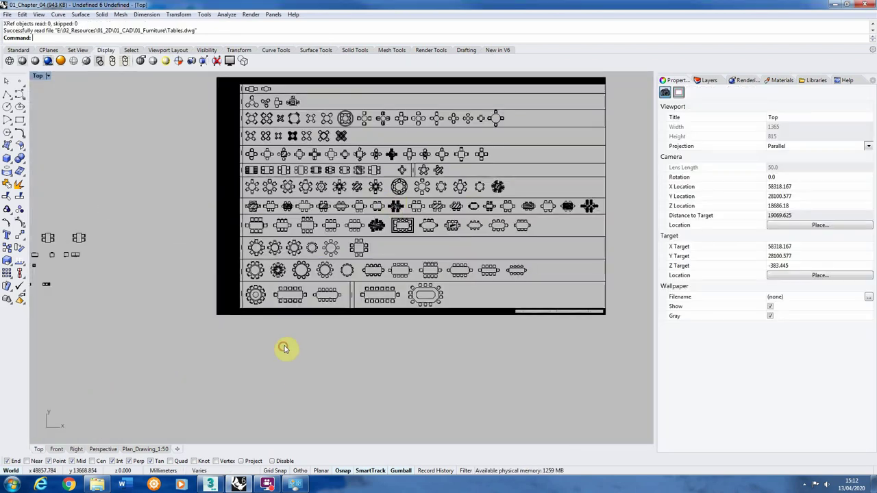
Examine the imported table and chair blocks, including the wood-grain dining table, to find suitable furniture.
{"action": "scroll", "coordinate": [226, 140], "scroll_direction": "up", "scroll_amount": 5}
{"action": "scroll", "coordinate": [250, 132], "scroll_direction": "down", "scroll_amount": 1}
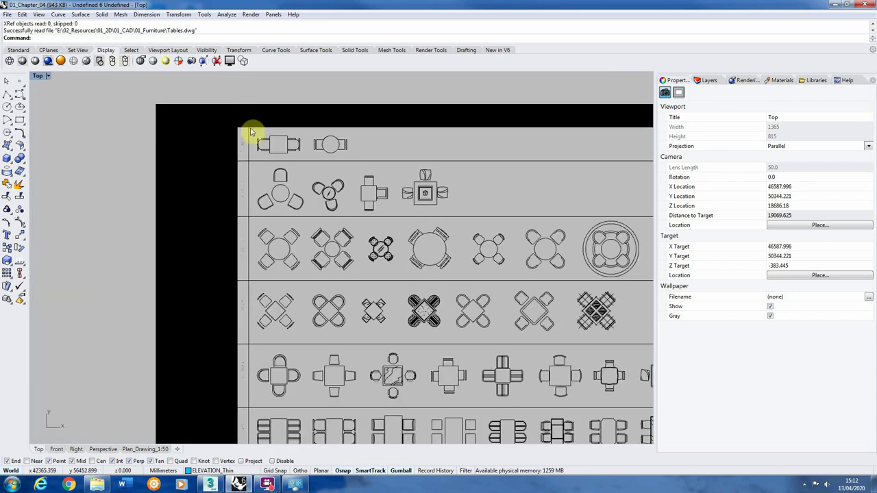
{"action": "scroll", "coordinate": [251, 132], "scroll_direction": "up", "scroll_amount": 3}
{"action": "scroll", "coordinate": [215, 128], "scroll_direction": "down", "scroll_amount": 8}
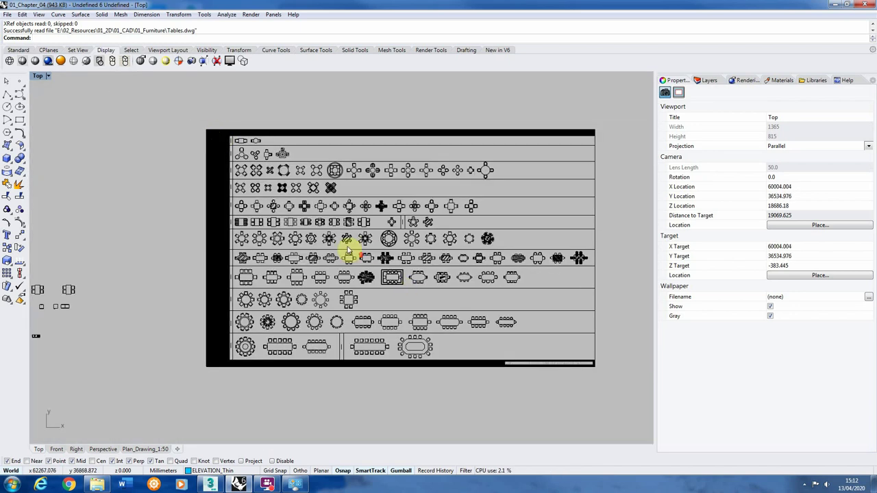
{"action": "scroll", "coordinate": [348, 251], "scroll_direction": "up", "scroll_amount": 6}
{"action": "scroll", "coordinate": [358, 243], "scroll_direction": "down", "scroll_amount": 2}
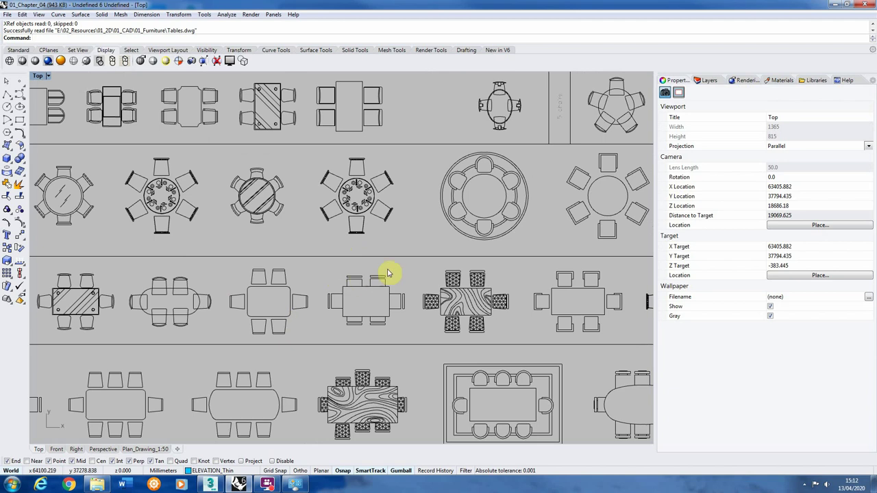
{"action": "scroll", "coordinate": [352, 260], "scroll_direction": "down", "scroll_amount": 3}
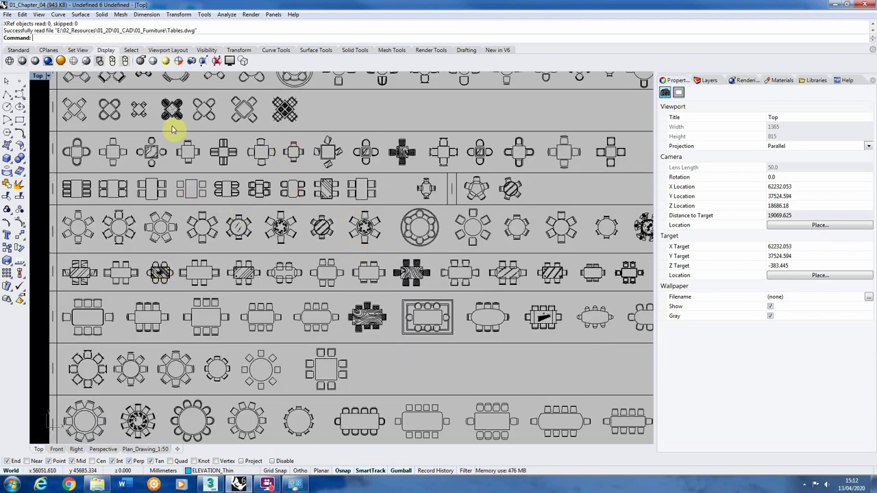
{"action": "scroll", "coordinate": [236, 213], "scroll_direction": "down", "scroll_amount": 2}
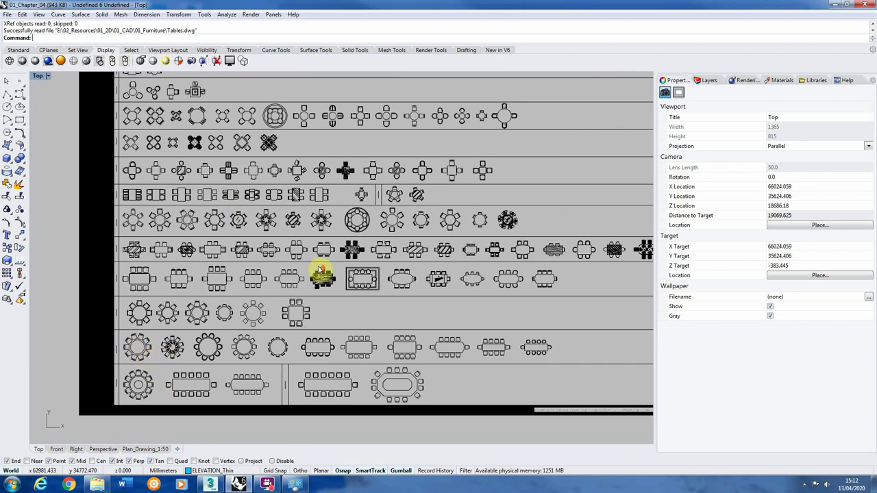
{"action": "scroll", "coordinate": [317, 274], "scroll_direction": "up", "scroll_amount": 8}
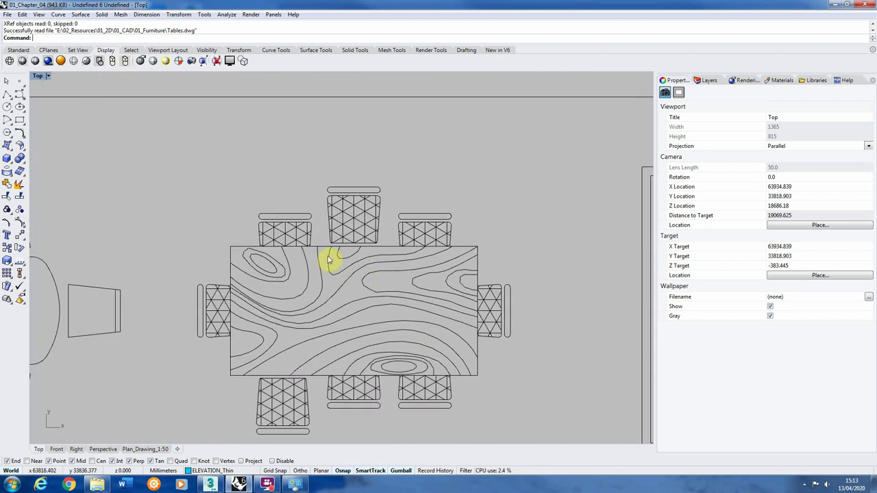
{"action": "scroll", "coordinate": [322, 387], "scroll_direction": "up", "scroll_amount": 2}
{"action": "scroll", "coordinate": [509, 283], "scroll_direction": "down", "scroll_amount": 8}
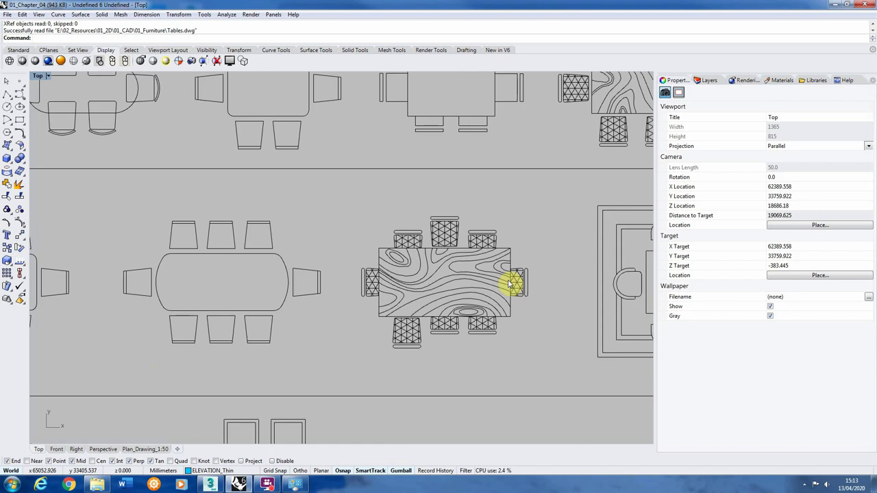
Select two matching rectangular four-chair table blocks from the same row of the imported table sheet.
{"action": "scroll", "coordinate": [101, 205], "scroll_direction": "up", "scroll_amount": 5}
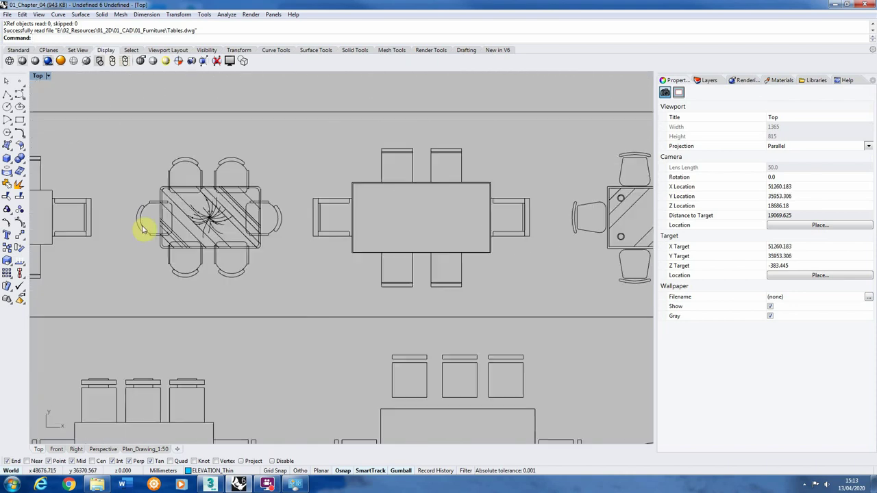
{"action": "scroll", "coordinate": [346, 297], "scroll_direction": "down", "scroll_amount": 3}
{"action": "scroll", "coordinate": [358, 298], "scroll_direction": "down", "scroll_amount": 3}
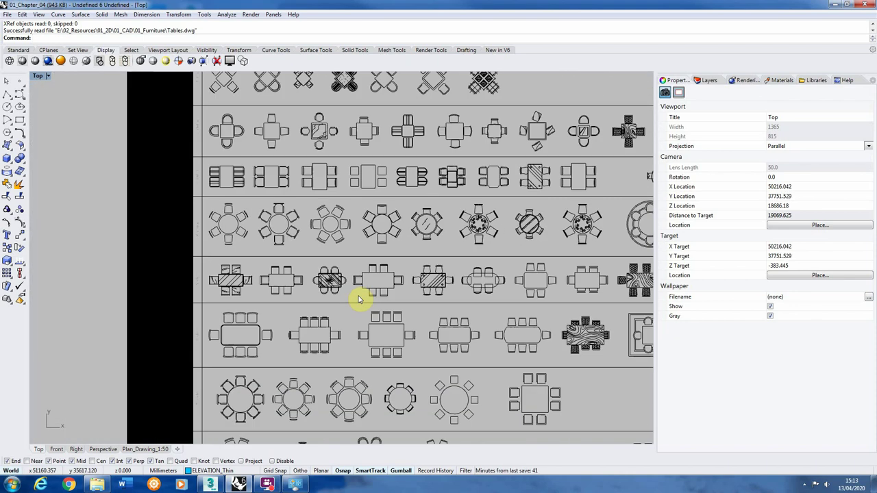
{"action": "scroll", "coordinate": [290, 137], "scroll_direction": "up", "scroll_amount": 7}
{"action": "left_click_drag", "start_coordinate": [395, 181], "coordinate": [229, 325]}
{"action": "scroll", "coordinate": [231, 286], "scroll_direction": "down", "scroll_amount": 4}
{"action": "scroll", "coordinate": [199, 250], "scroll_direction": "down", "scroll_amount": 3}
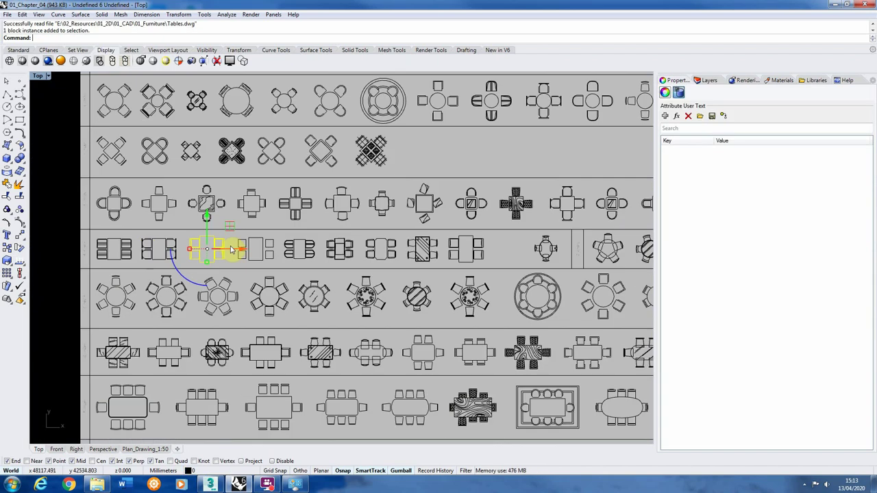
{"action": "scroll", "coordinate": [411, 252], "scroll_direction": "up", "scroll_amount": 7}
{"action": "scroll", "coordinate": [322, 233], "scroll_direction": "down", "scroll_amount": 3}
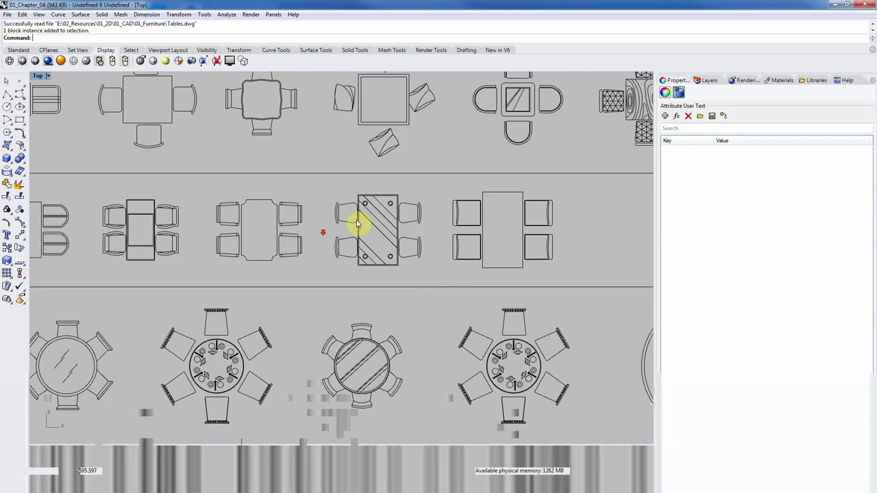
{"action": "scroll", "coordinate": [358, 225], "scroll_direction": "up", "scroll_amount": 2}
{"action": "left_click", "coordinate": [482, 219]}
{"action": "scroll", "coordinate": [131, 255], "scroll_direction": "down", "scroll_amount": 4}
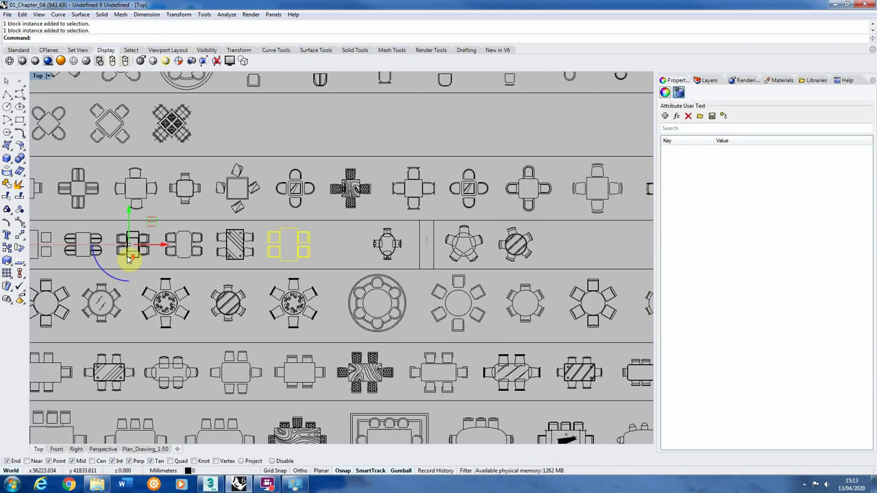
Add two four-seat tables with diagonally placed chairs to the selection, and move all selected blocks off the sheet towards the existing furniture.
{"action": "scroll", "coordinate": [329, 274], "scroll_direction": "down", "scroll_amount": 2}
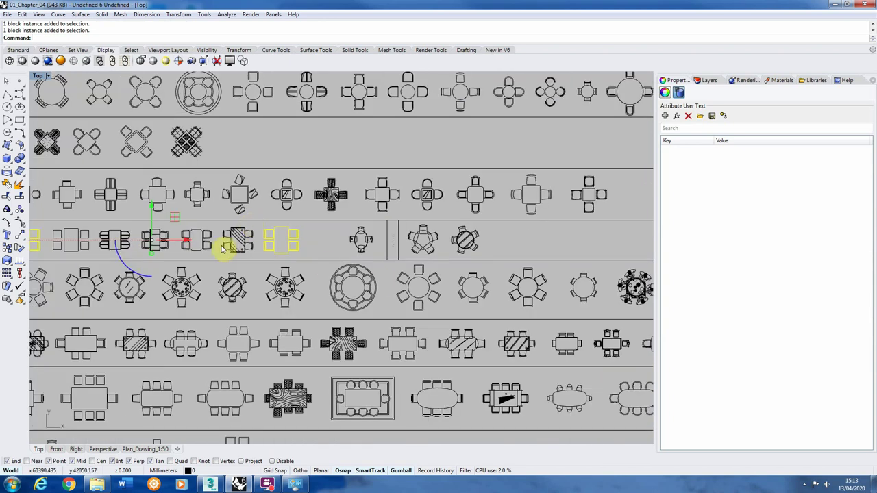
{"action": "scroll", "coordinate": [237, 253], "scroll_direction": "down", "scroll_amount": 2}
{"action": "scroll", "coordinate": [65, 420], "scroll_direction": "up", "scroll_amount": 3}
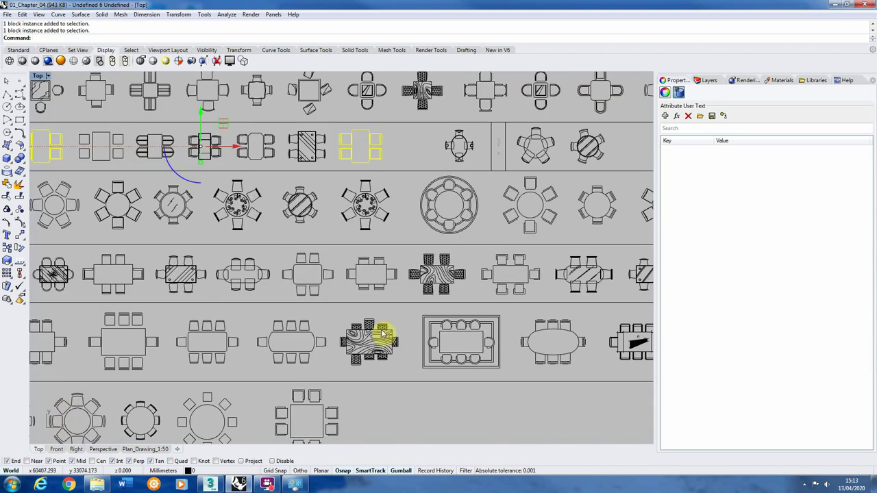
{"action": "scroll", "coordinate": [382, 337], "scroll_direction": "down", "scroll_amount": 1}
{"action": "scroll", "coordinate": [288, 340], "scroll_direction": "down", "scroll_amount": 2}
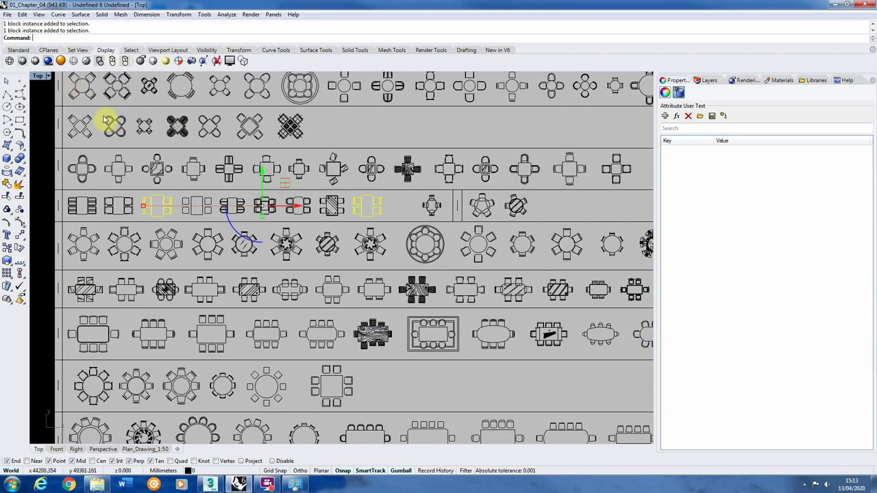
{"action": "scroll", "coordinate": [102, 89], "scroll_direction": "up", "scroll_amount": 4}
{"action": "left_click", "coordinate": [310, 89], "text": "shift"}
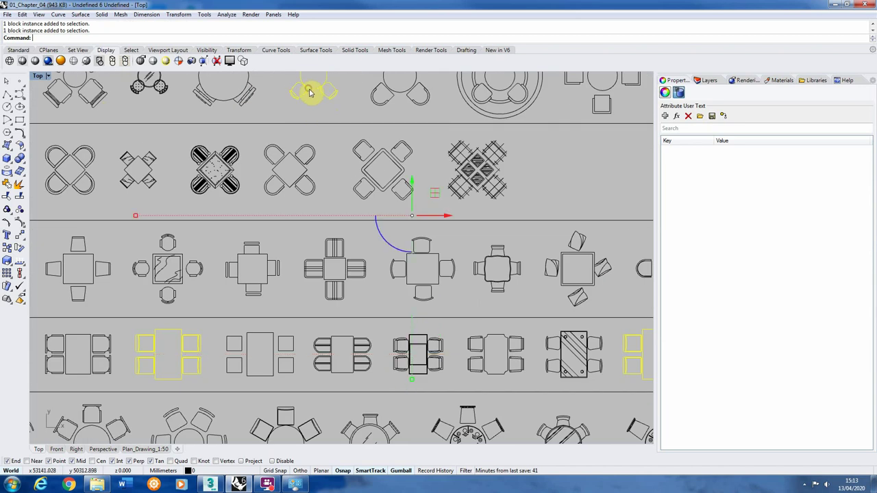
{"action": "left_click", "coordinate": [372, 163], "text": "shift"}
{"action": "scroll", "coordinate": [319, 225], "scroll_direction": "down", "scroll_amount": 9}
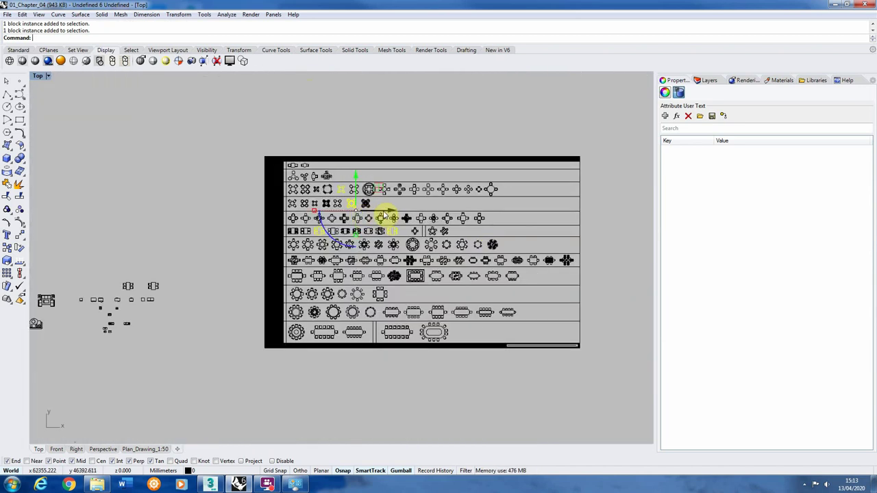
{"action": "left_click_drag", "start_coordinate": [385, 214], "coordinate": [199, 216]}
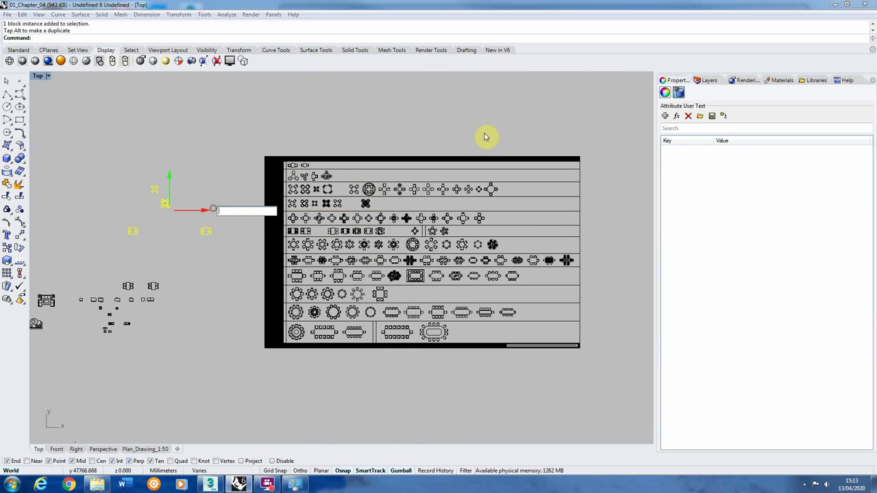
Delete the rest of the imported table sheet, including its frame and all remaining blocks.
{"action": "left_click", "coordinate": [610, 130]}
{"action": "left_click_drag", "start_coordinate": [604, 129], "coordinate": [253, 385]}
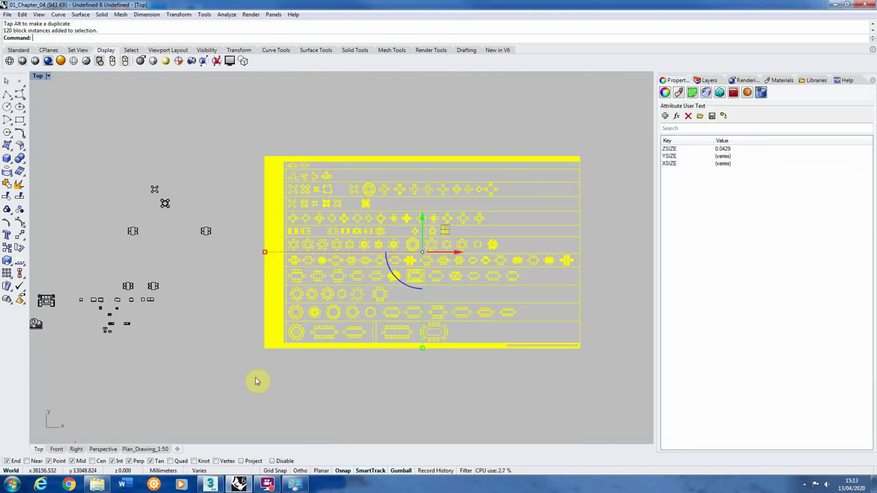
{"action": "key", "text": "Delete"}
{"action": "scroll", "coordinate": [425, 256], "scroll_direction": "down", "scroll_amount": 1}
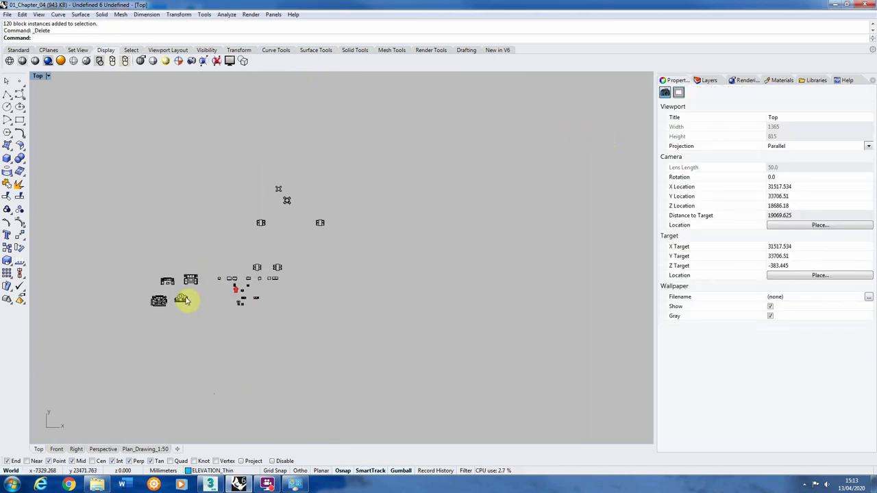
Move the four kept table blocks down and to the left, just above the kitchen appliance blocks, and deselect them.
{"action": "scroll", "coordinate": [185, 301], "scroll_direction": "up", "scroll_amount": 1}
{"action": "left_click_drag", "start_coordinate": [422, 113], "coordinate": [251, 241]}
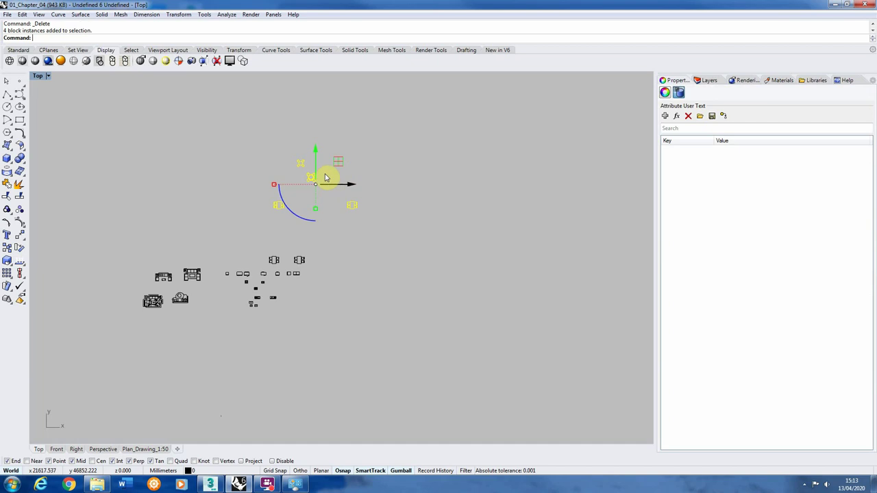
{"action": "left_click_drag", "start_coordinate": [326, 178], "coordinate": [326, 214]}
{"action": "scroll", "coordinate": [260, 256], "scroll_direction": "up", "scroll_amount": 2}
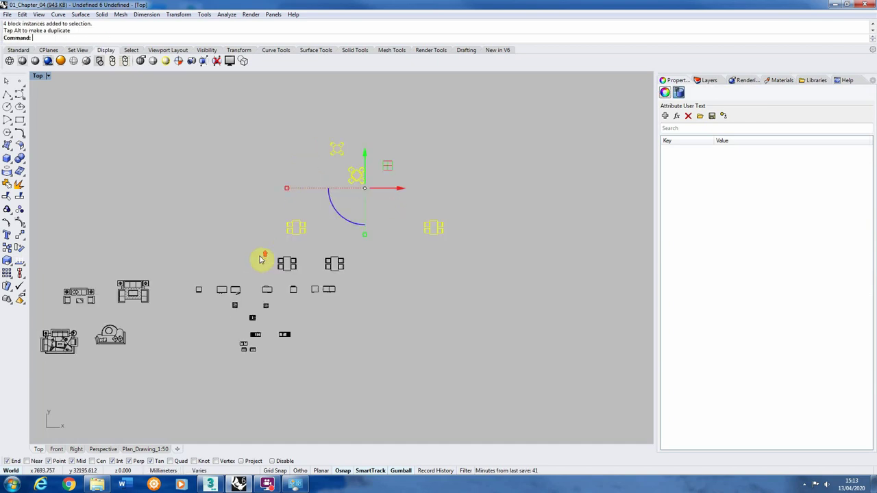
{"action": "left_click_drag", "start_coordinate": [389, 198], "coordinate": [296, 197]}
{"action": "left_click", "coordinate": [404, 197]}
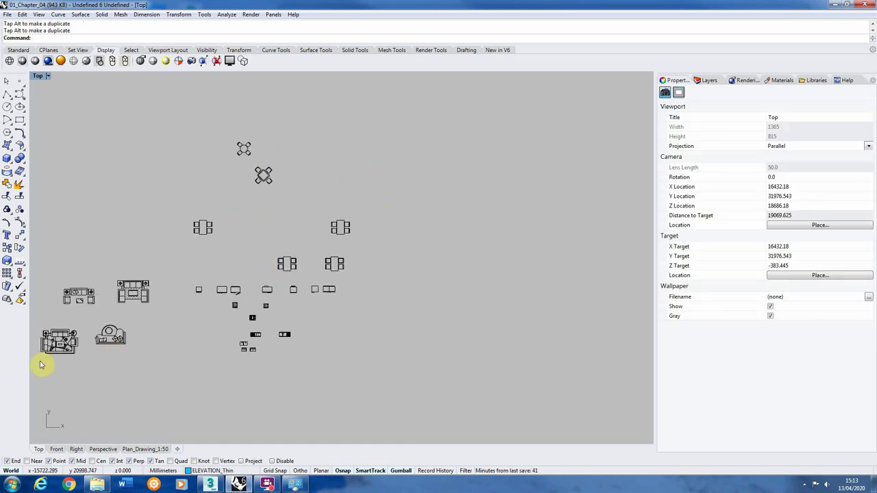
Move the leftmost four-chair rectangular table block straight down, closer to the row of kitchen appliances.
{"action": "scroll", "coordinate": [43, 359], "scroll_direction": "up", "scroll_amount": 2}
{"action": "scroll", "coordinate": [387, 346], "scroll_direction": "up", "scroll_amount": 6}
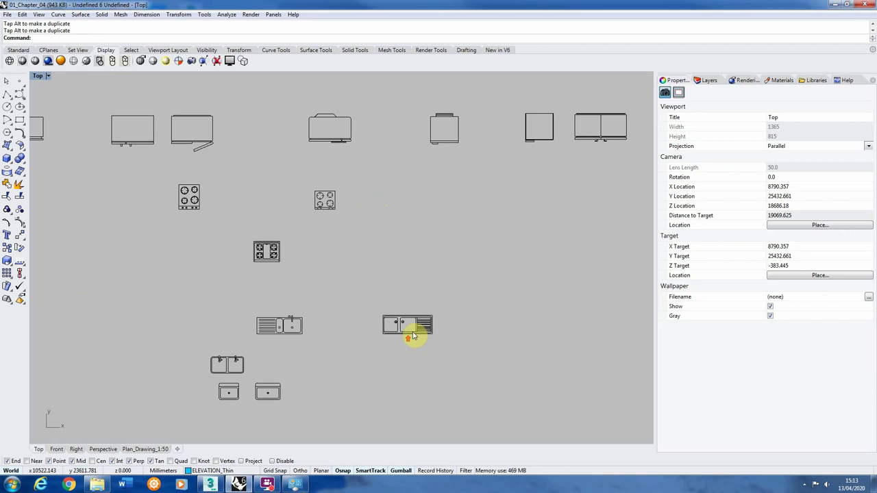
{"action": "scroll", "coordinate": [226, 233], "scroll_direction": "down", "scroll_amount": 3}
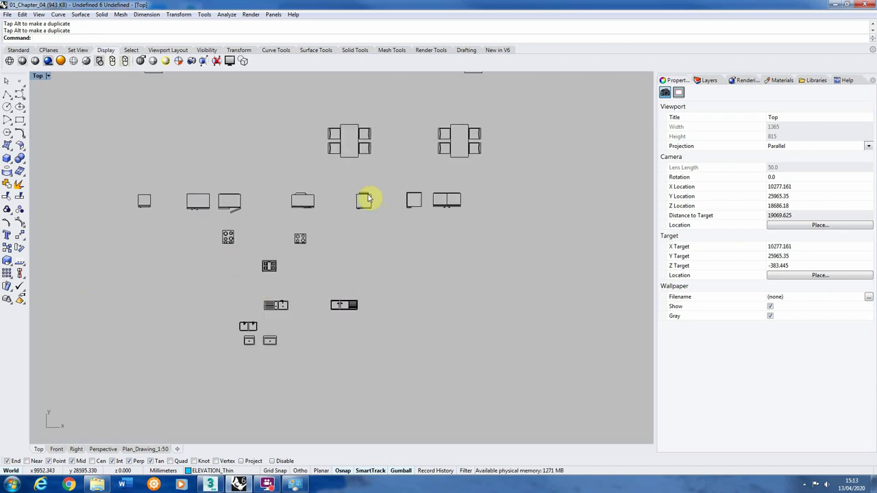
{"action": "scroll", "coordinate": [348, 277], "scroll_direction": "down", "scroll_amount": 3}
{"action": "scroll", "coordinate": [269, 149], "scroll_direction": "up", "scroll_amount": 4}
{"action": "left_click_drag", "start_coordinate": [266, 139], "coordinate": [171, 199]}
{"action": "left_click_drag", "start_coordinate": [224, 144], "coordinate": [224, 191]}
{"action": "left_click", "coordinate": [308, 219]}
Select the leftmost four-chair table block and show its object properties.
{"action": "left_click", "coordinate": [239, 220]}
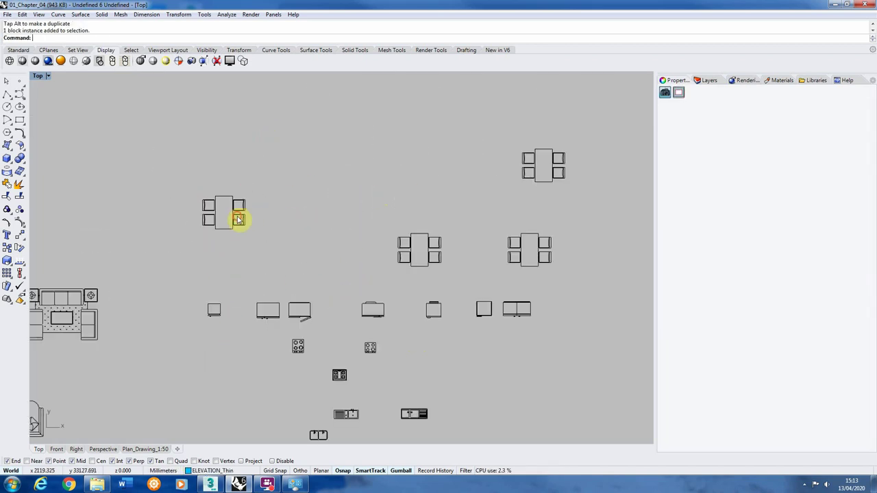
{"action": "left_click", "coordinate": [280, 312]}
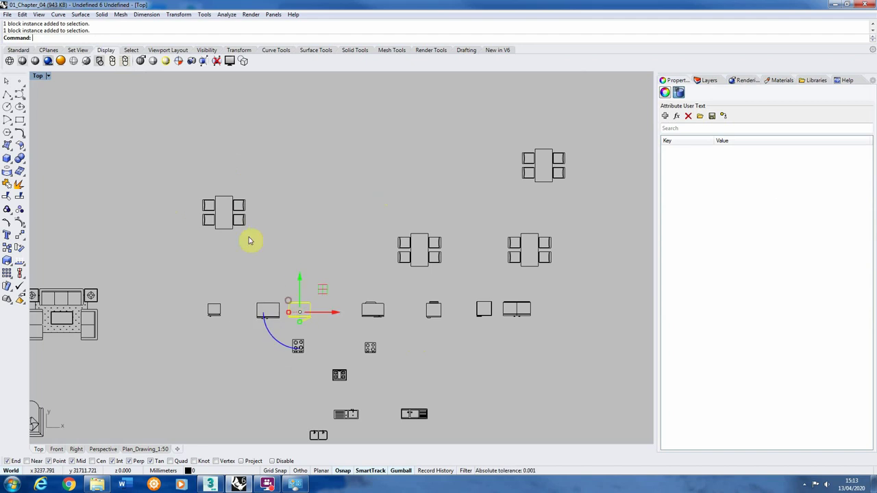
{"action": "scroll", "coordinate": [250, 241], "scroll_direction": "up", "scroll_amount": 4}
{"action": "left_click", "coordinate": [256, 217]}
{"action": "left_click", "coordinate": [241, 217]}
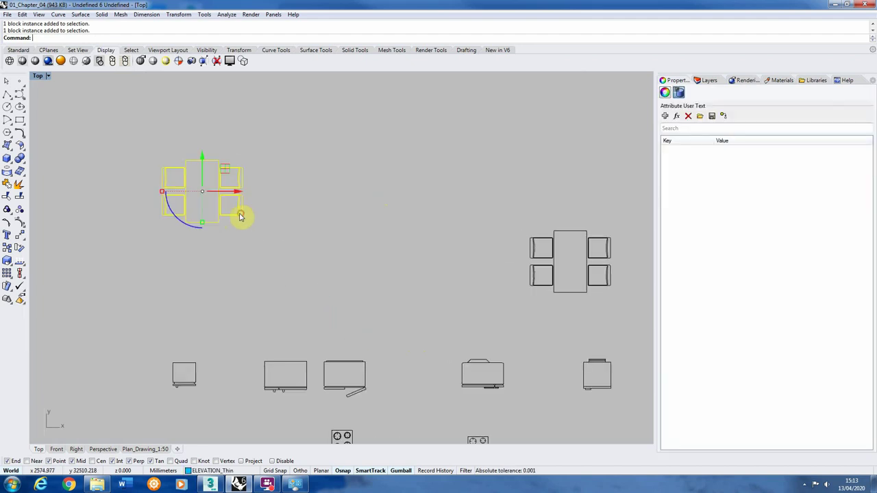
{"action": "left_click", "coordinate": [665, 92]}
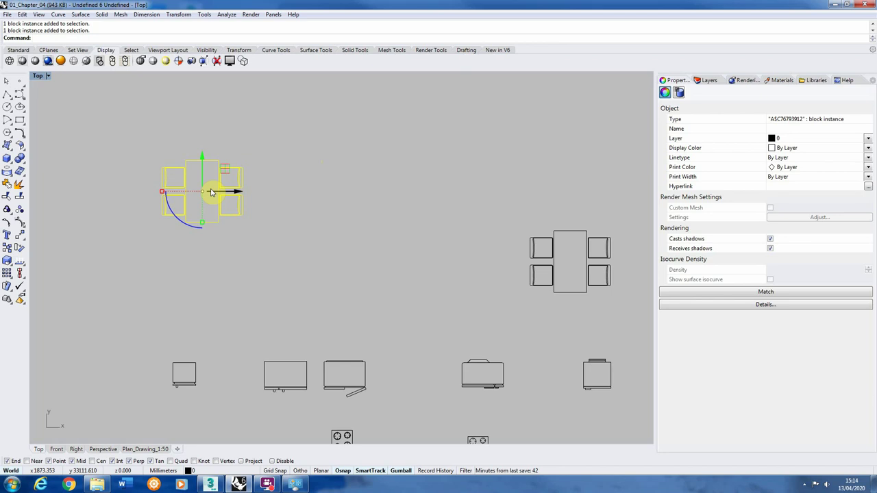
Explode the leftmost four-chair table block into separate curves.
{"action": "scroll", "coordinate": [306, 189], "scroll_direction": "down", "scroll_amount": 2}
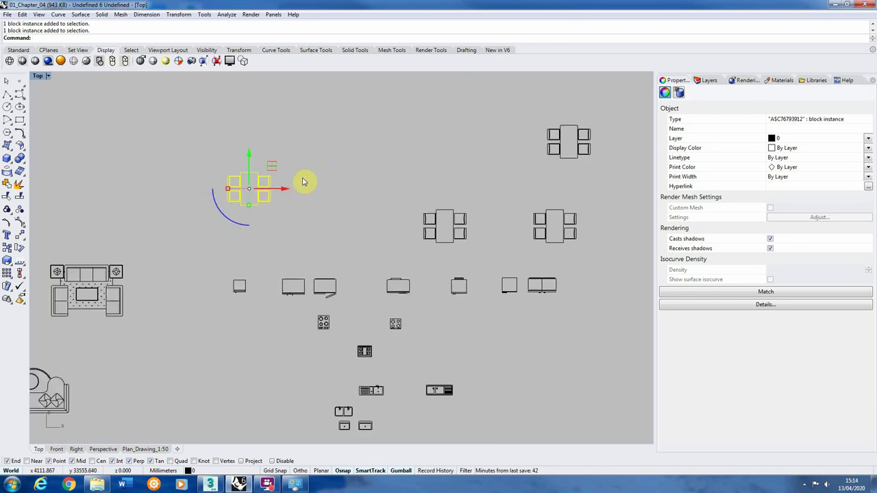
{"action": "key", "text": "Escape"}
{"action": "scroll", "coordinate": [229, 187], "scroll_direction": "up", "scroll_amount": 5}
{"action": "left_click", "coordinate": [250, 209]}
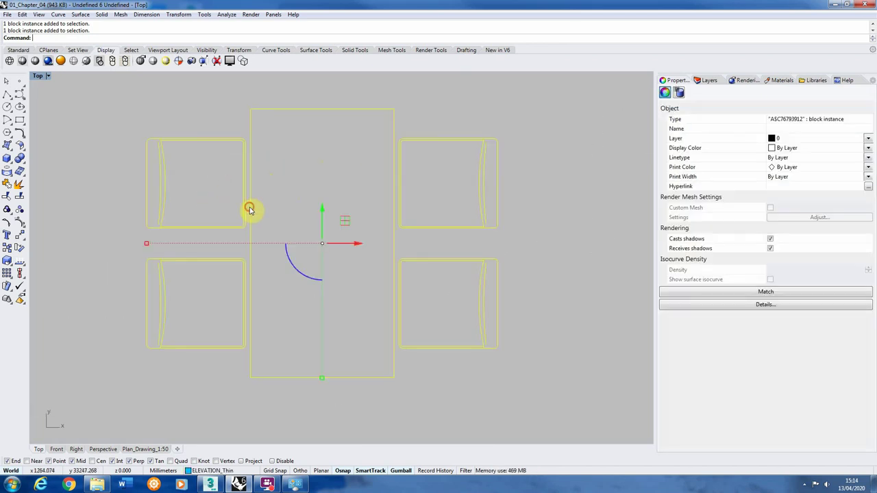
{"action": "scroll", "coordinate": [186, 168], "scroll_direction": "down", "scroll_amount": 3}
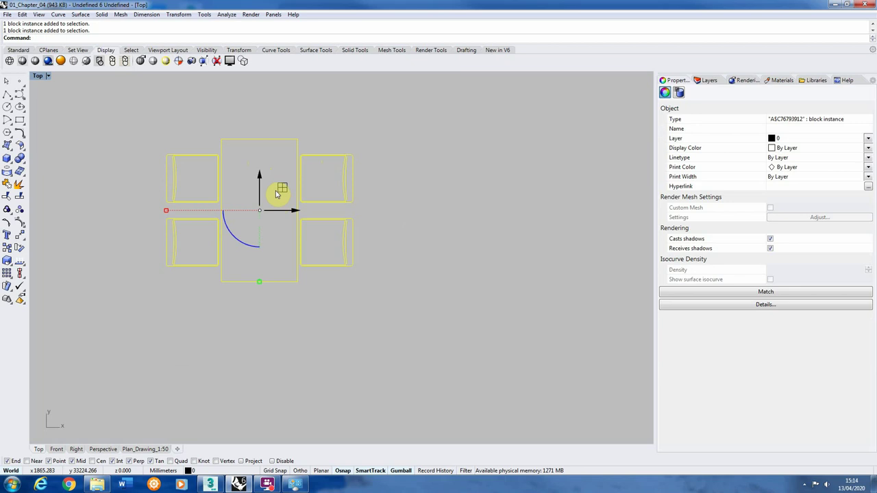
{"action": "scroll", "coordinate": [177, 154], "scroll_direction": "down", "scroll_amount": 5}
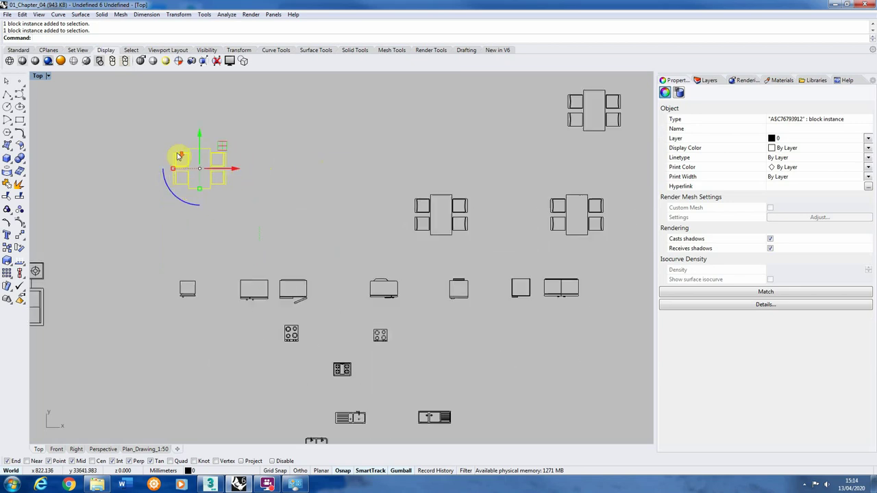
{"action": "left_click", "coordinate": [278, 185]}
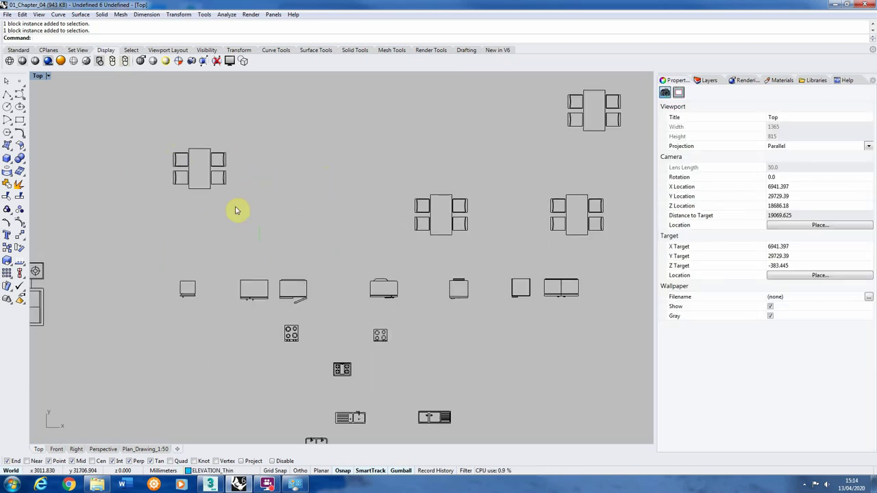
{"action": "scroll", "coordinate": [172, 167], "scroll_direction": "up", "scroll_amount": 2}
{"action": "scroll", "coordinate": [249, 187], "scroll_direction": "up", "scroll_amount": 1}
{"action": "left_click", "coordinate": [279, 179]}
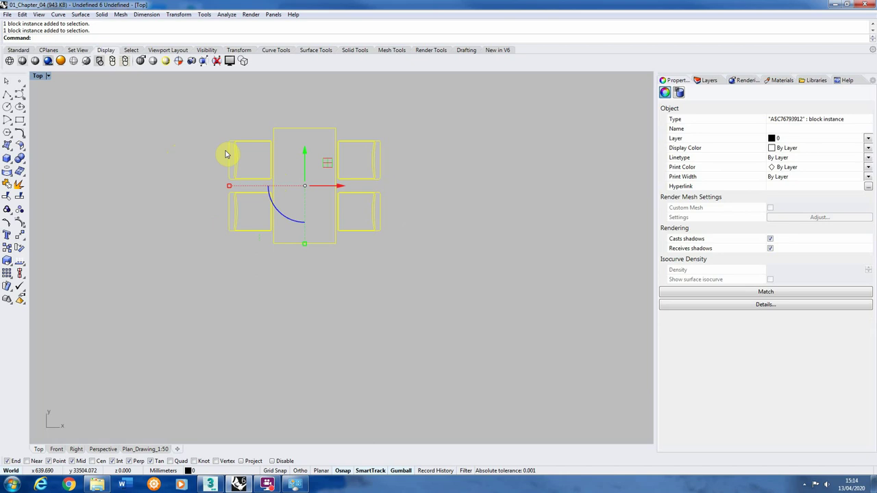
{"action": "key", "text": "Return"}
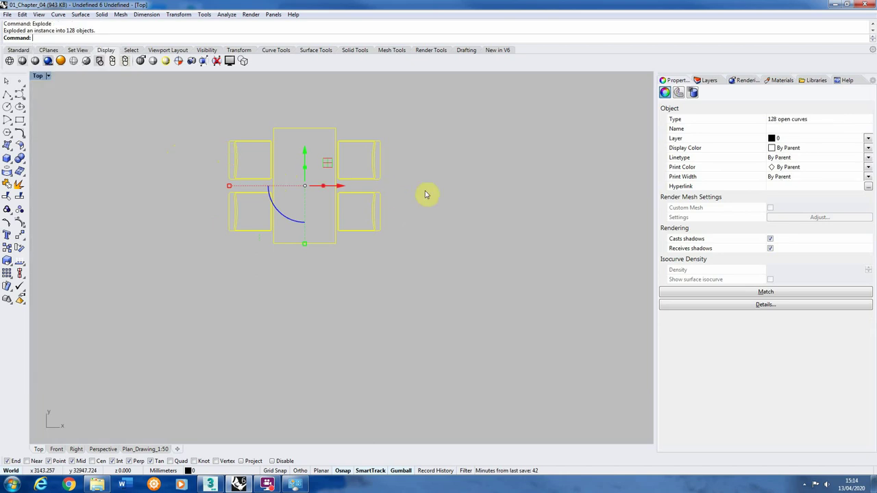
Check the exploded table set by selecting individual curves of the table edge and a chair, and clear the selection.
{"action": "left_click", "coordinate": [430, 188]}
{"action": "left_click", "coordinate": [333, 189]}
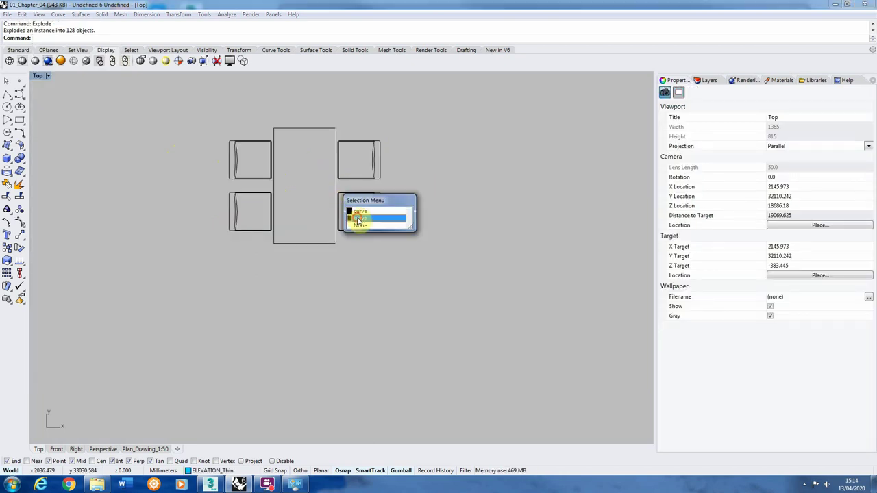
{"action": "left_click", "coordinate": [358, 215]}
{"action": "left_click", "coordinate": [348, 233]}
{"action": "left_click", "coordinate": [385, 264]}
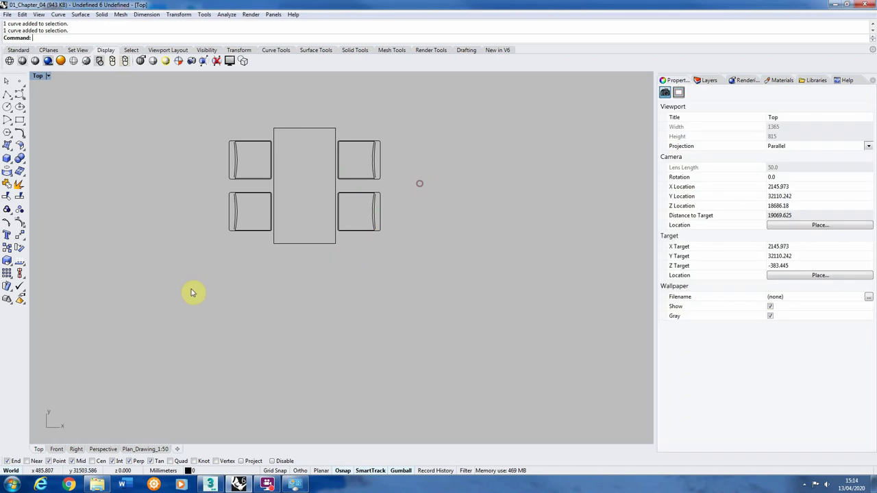
Select all curves of the exploded four-chair table set and assign them to the ELEVATION_Thin layer.
{"action": "left_click_drag", "start_coordinate": [188, 284], "coordinate": [453, 109]}
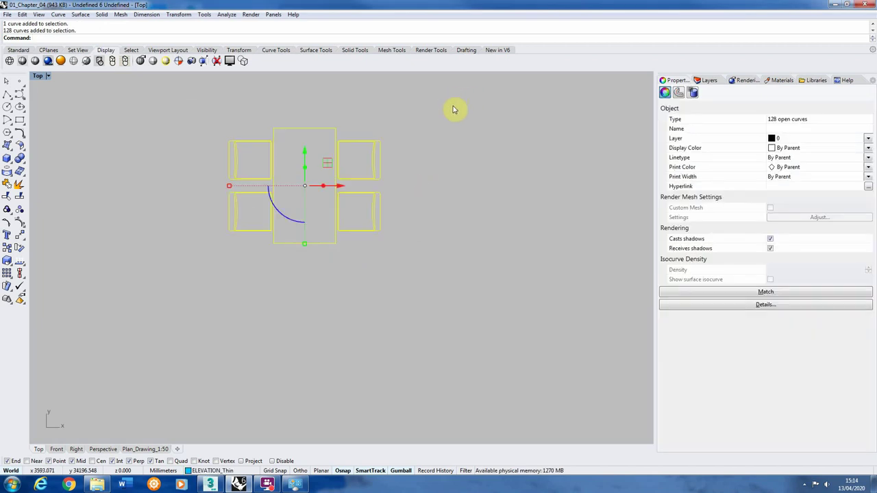
{"action": "left_click", "coordinate": [716, 82]}
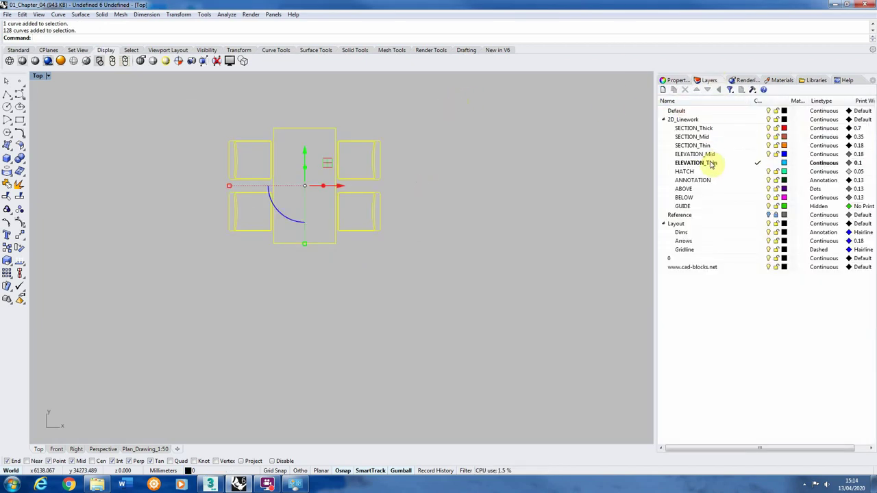
{"action": "left_click", "coordinate": [674, 81]}
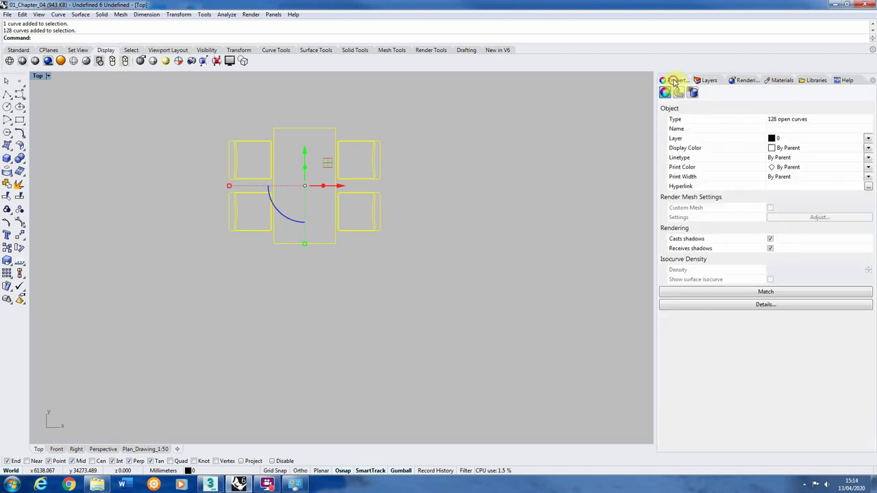
{"action": "left_click", "coordinate": [866, 140]}
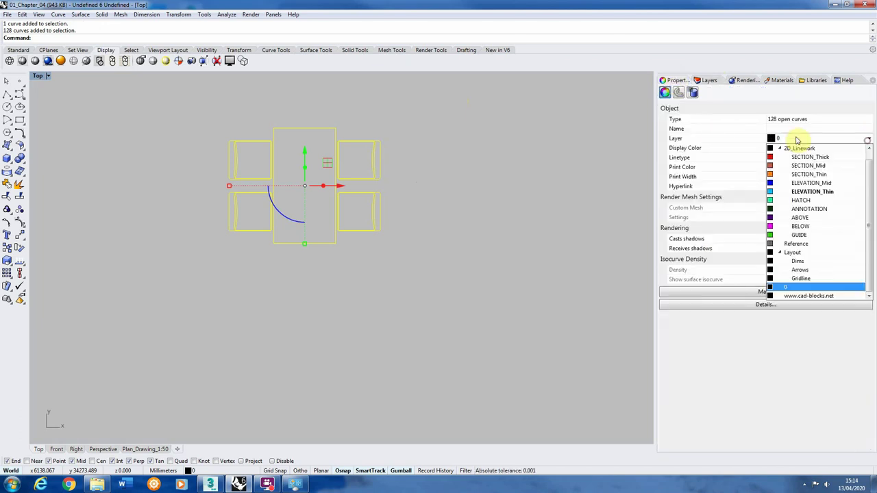
{"action": "left_click", "coordinate": [813, 192]}
{"action": "left_click", "coordinate": [557, 203]}
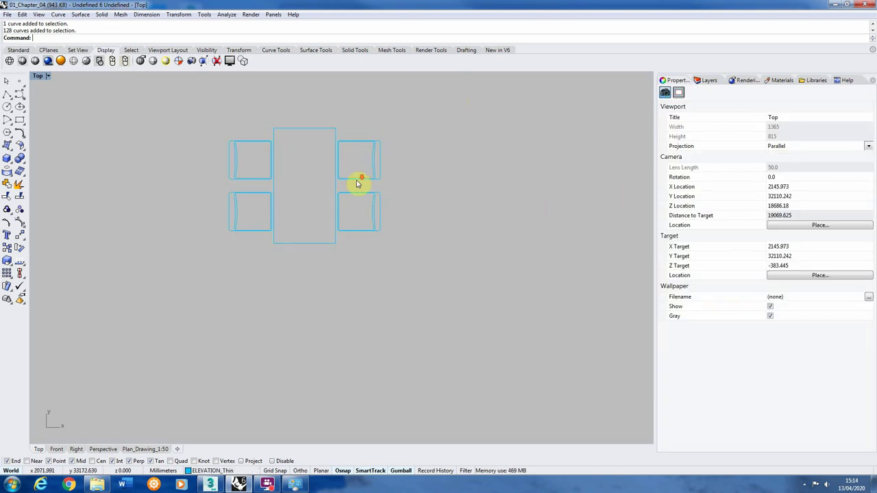
Move the whole exploded table set from the furniture blocks down to the empty area just right of the floor plan.
{"action": "scroll", "coordinate": [357, 183], "scroll_direction": "down", "scroll_amount": 3}
{"action": "left_click_drag", "start_coordinate": [232, 242], "coordinate": [456, 116]}
{"action": "scroll", "coordinate": [300, 163], "scroll_direction": "down", "scroll_amount": 3}
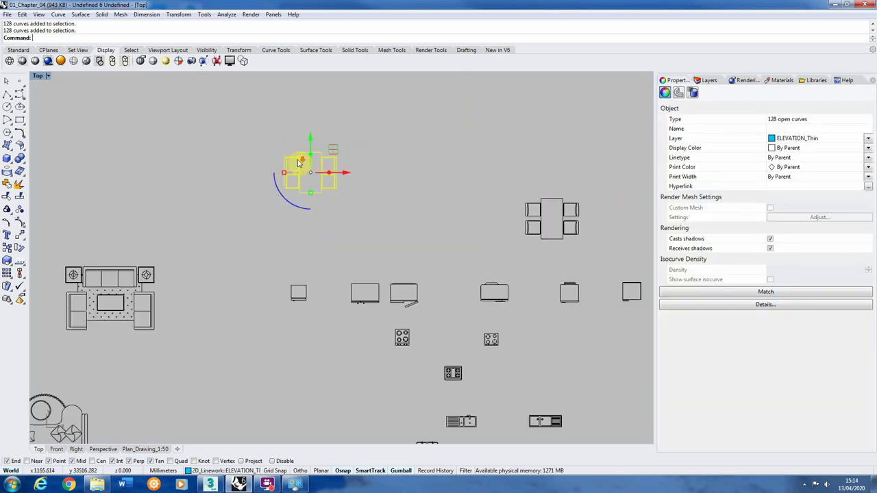
{"action": "left_click", "coordinate": [20, 235]}
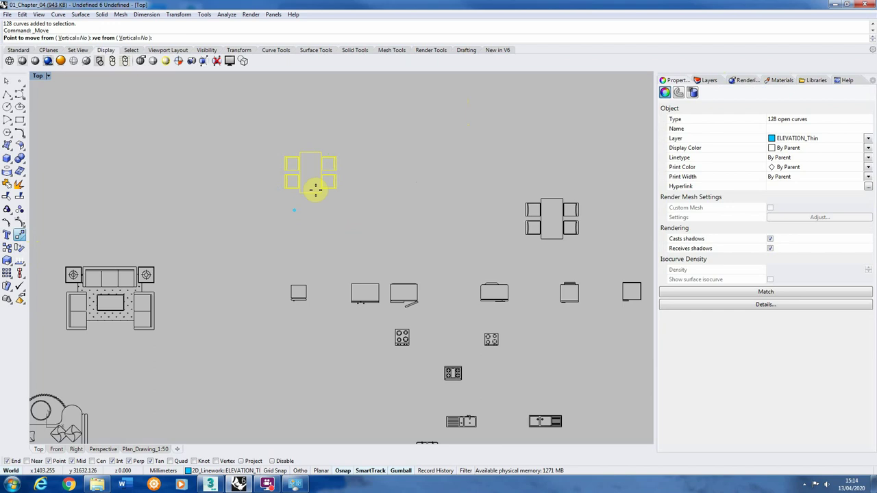
{"action": "left_click", "coordinate": [315, 189]}
{"action": "scroll", "coordinate": [346, 130], "scroll_direction": "down", "scroll_amount": 3}
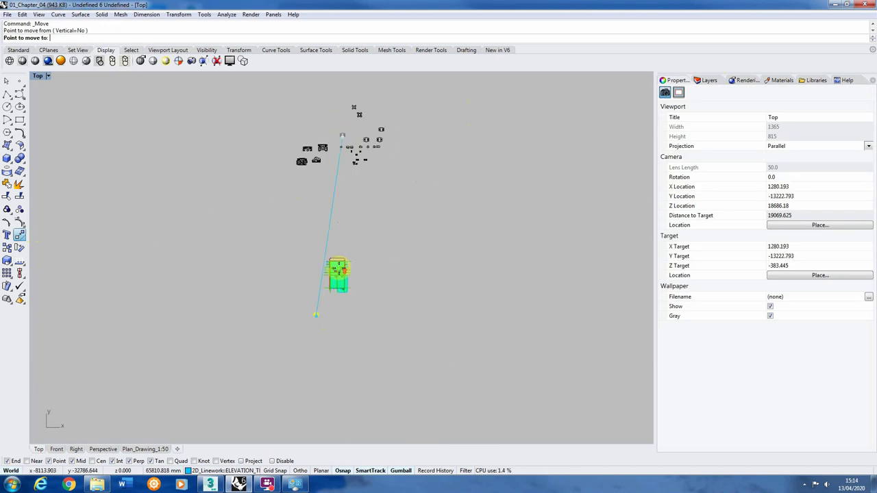
{"action": "scroll", "coordinate": [338, 315], "scroll_direction": "up", "scroll_amount": 8}
{"action": "scroll", "coordinate": [375, 303], "scroll_direction": "up", "scroll_amount": 5}
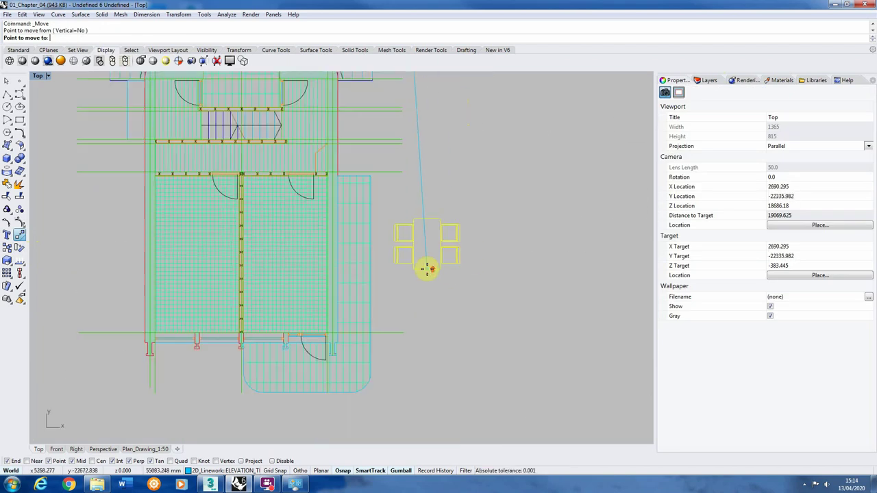
{"action": "left_click", "coordinate": [418, 267]}
Lock the HATCH layer and turn off its visibility.
{"action": "left_click", "coordinate": [242, 214]}
{"action": "left_click", "coordinate": [353, 202]}
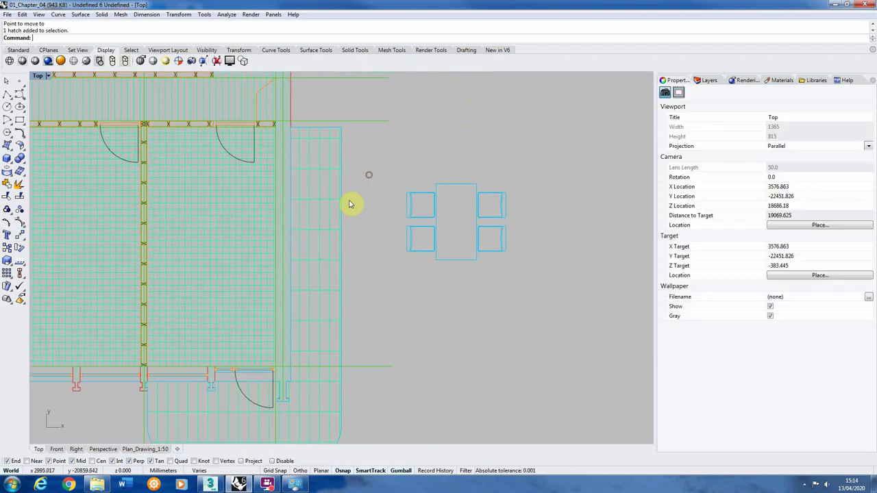
{"action": "left_click", "coordinate": [707, 81]}
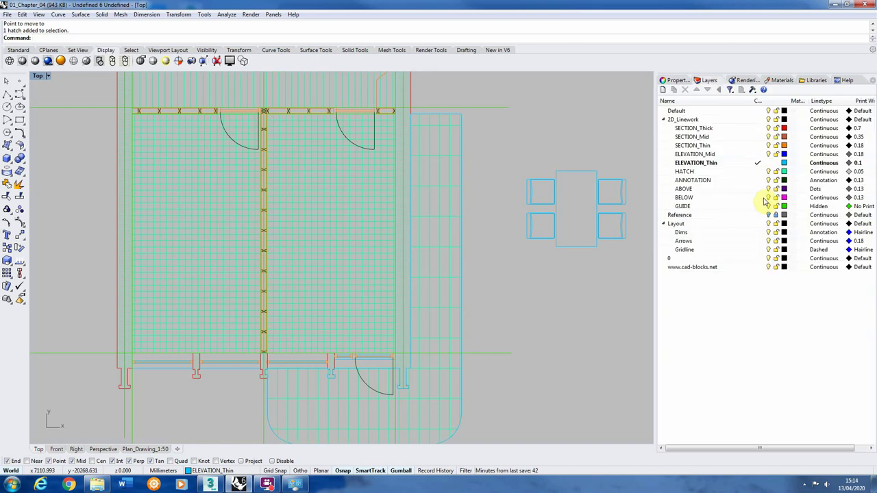
{"action": "left_click", "coordinate": [778, 173]}
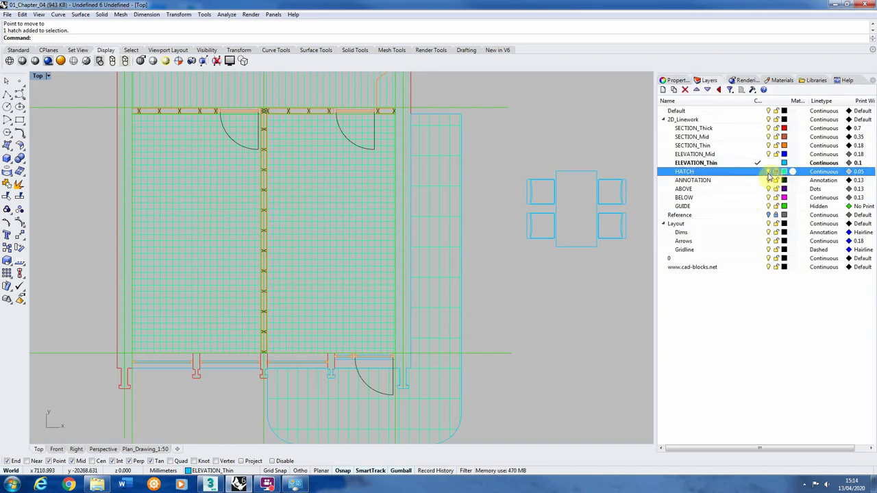
{"action": "left_click", "coordinate": [768, 172]}
Move the table set horizontally into the right-hand room at the lower end of the floor plan.
{"action": "scroll", "coordinate": [514, 206], "scroll_direction": "down", "scroll_amount": 3}
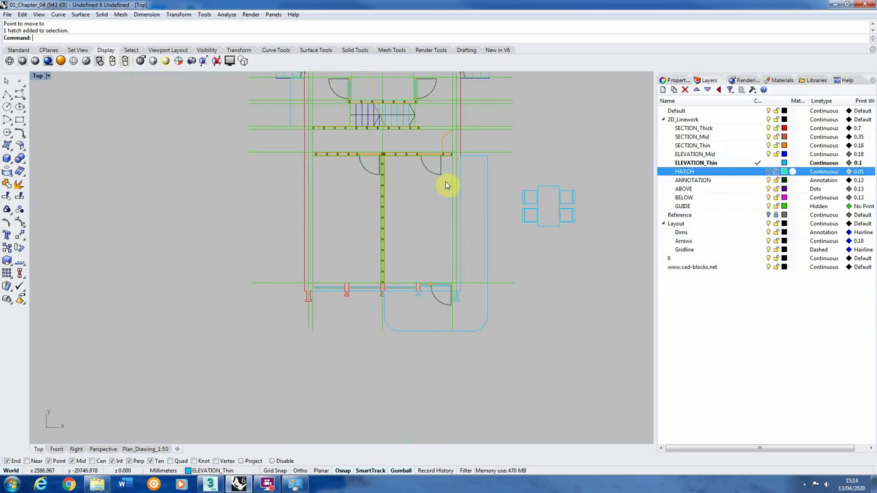
{"action": "scroll", "coordinate": [439, 177], "scroll_direction": "down", "scroll_amount": 1}
{"action": "scroll", "coordinate": [533, 242], "scroll_direction": "up", "scroll_amount": 1}
{"action": "scroll", "coordinate": [374, 228], "scroll_direction": "up", "scroll_amount": 2}
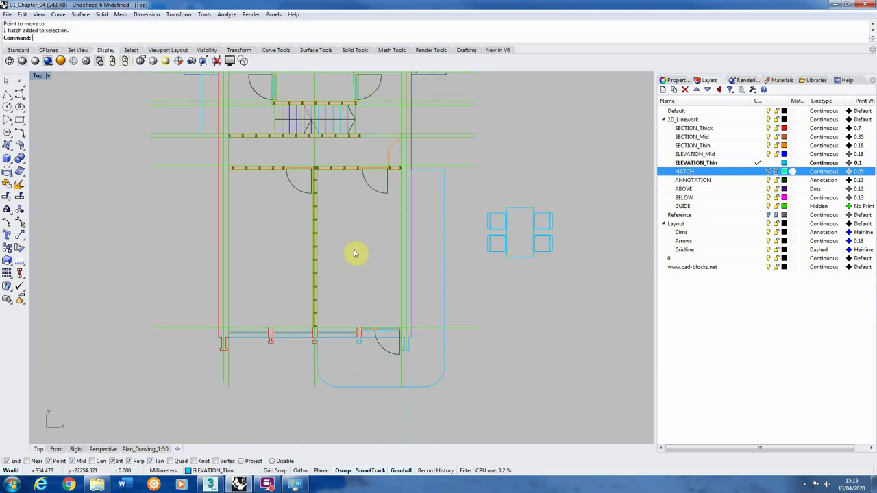
{"action": "scroll", "coordinate": [497, 265], "scroll_direction": "up", "scroll_amount": 1}
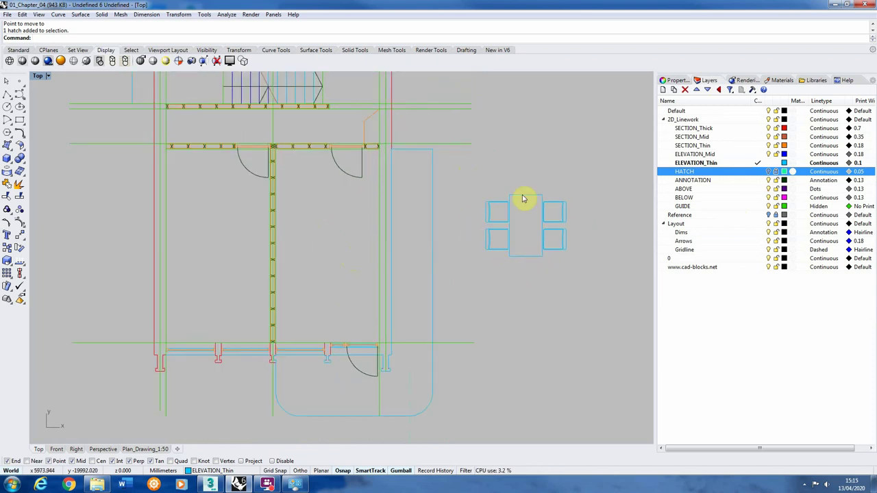
{"action": "left_click_drag", "start_coordinate": [465, 179], "coordinate": [613, 291]}
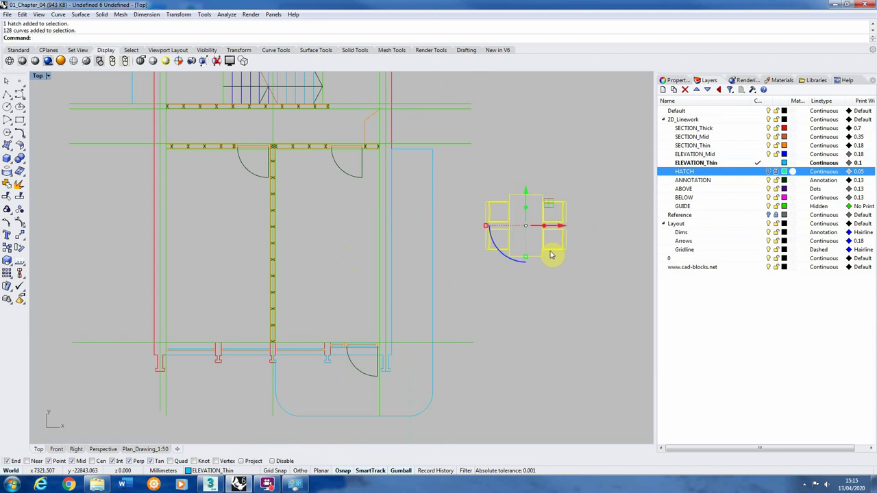
{"action": "left_click_drag", "start_coordinate": [540, 231], "coordinate": [342, 233]}
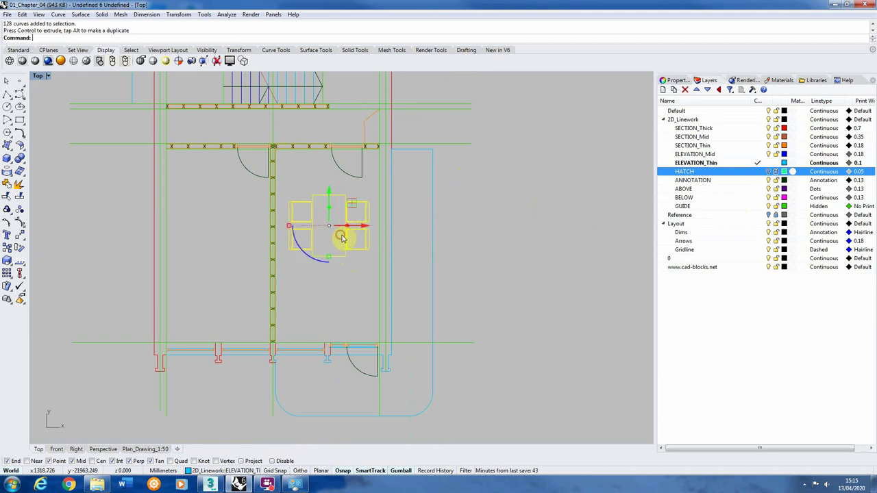
Rotate the table set 90° clockwise about the midpoint of the table's lower short edge.
{"action": "left_click", "coordinate": [17, 249]}
{"action": "scroll", "coordinate": [346, 246], "scroll_direction": "up", "scroll_amount": 3}
{"action": "left_click", "coordinate": [309, 269]}
{"action": "left_click", "coordinate": [307, 152]}
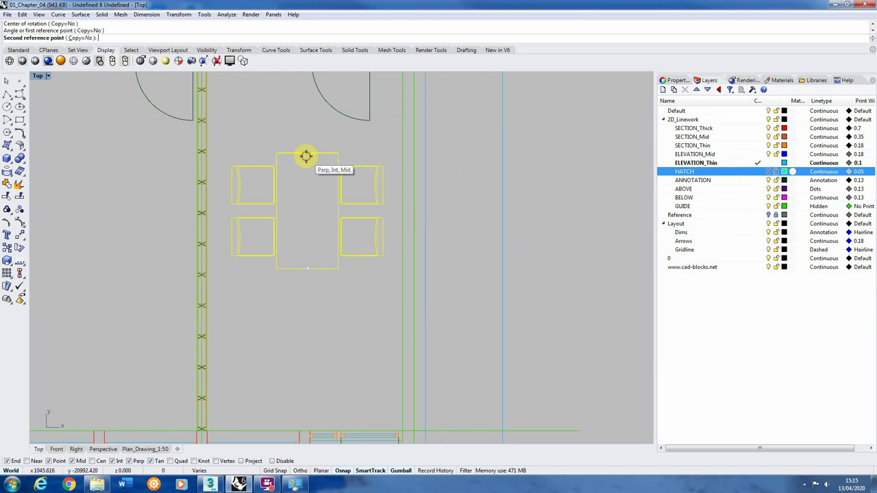
{"action": "left_click", "coordinate": [370, 214]}
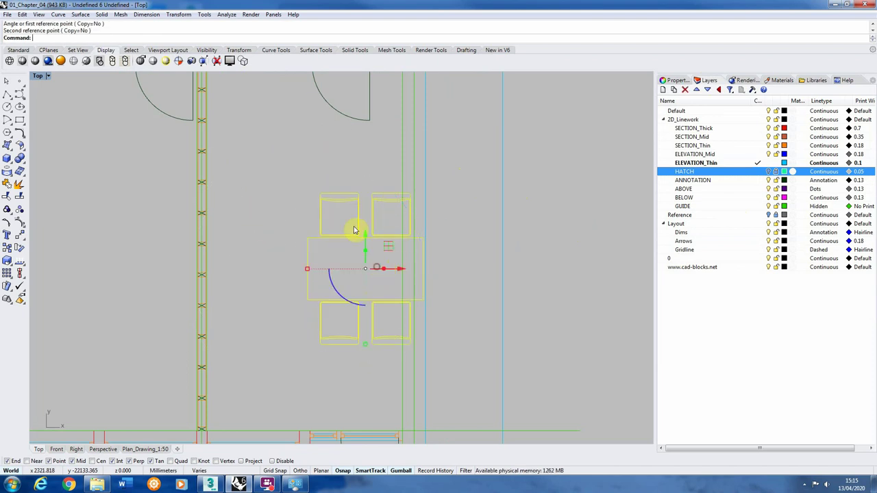
Move the rotated table set so the table's right end sits against the inner face of the right wall.
{"action": "left_click", "coordinate": [21, 237]}
{"action": "left_click", "coordinate": [423, 269]}
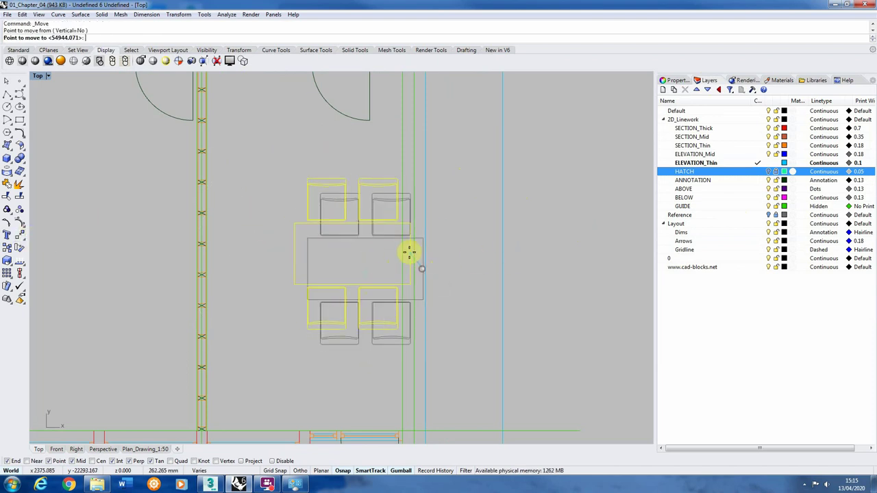
{"action": "scroll", "coordinate": [411, 230], "scroll_direction": "down", "scroll_amount": 3}
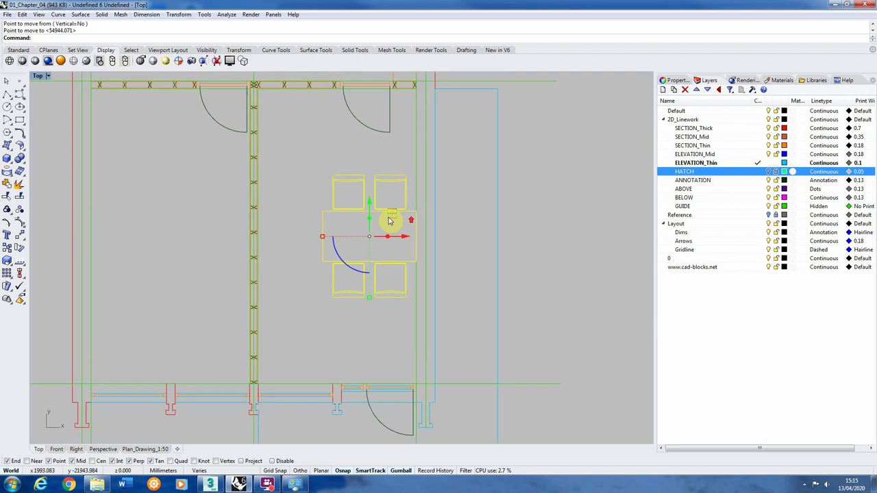
{"action": "scroll", "coordinate": [390, 219], "scroll_direction": "up", "scroll_amount": 3}
{"action": "left_click", "coordinate": [422, 241]}
Move one of the table's overlapping left-end curves between the chair pairs, and delete the duplicate remaining at the old end.
{"action": "left_click", "coordinate": [307, 227]}
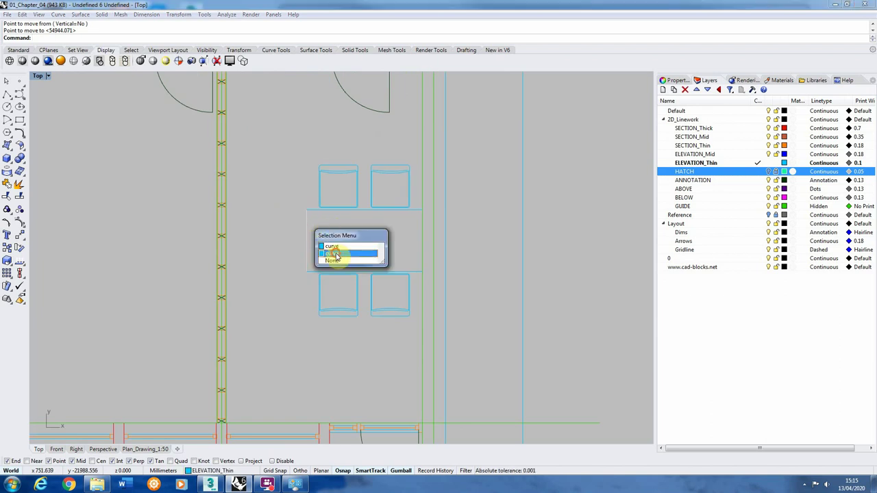
{"action": "left_click", "coordinate": [334, 254]}
{"action": "left_click", "coordinate": [21, 235]}
{"action": "scroll", "coordinate": [322, 233], "scroll_direction": "up", "scroll_amount": 2}
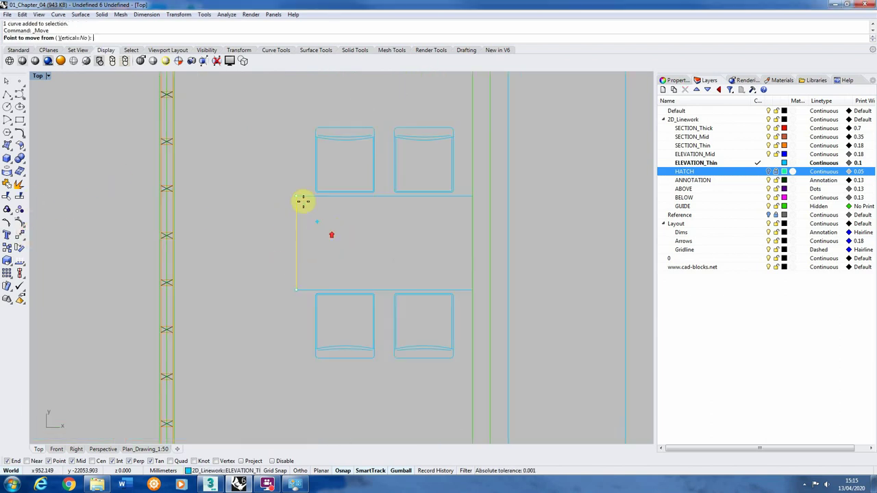
{"action": "left_click", "coordinate": [295, 196]}
{"action": "left_click", "coordinate": [381, 197]}
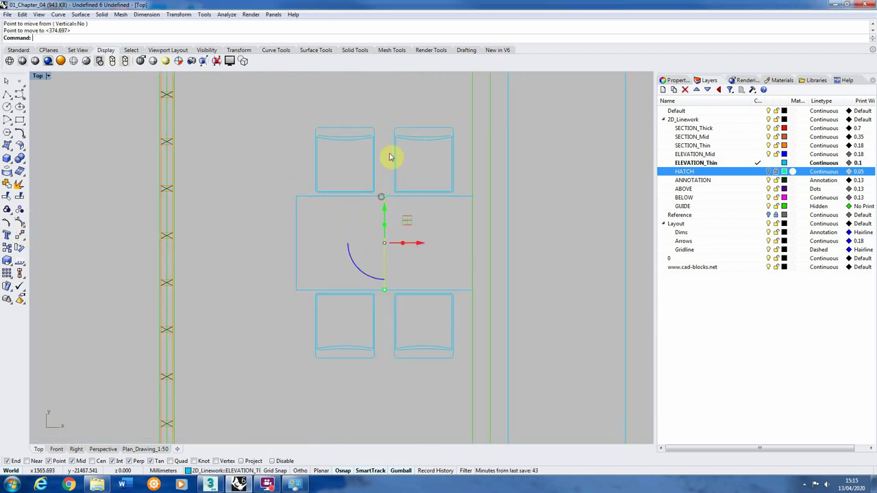
{"action": "scroll", "coordinate": [353, 190], "scroll_direction": "down", "scroll_amount": 3}
{"action": "key", "text": "Delete"}
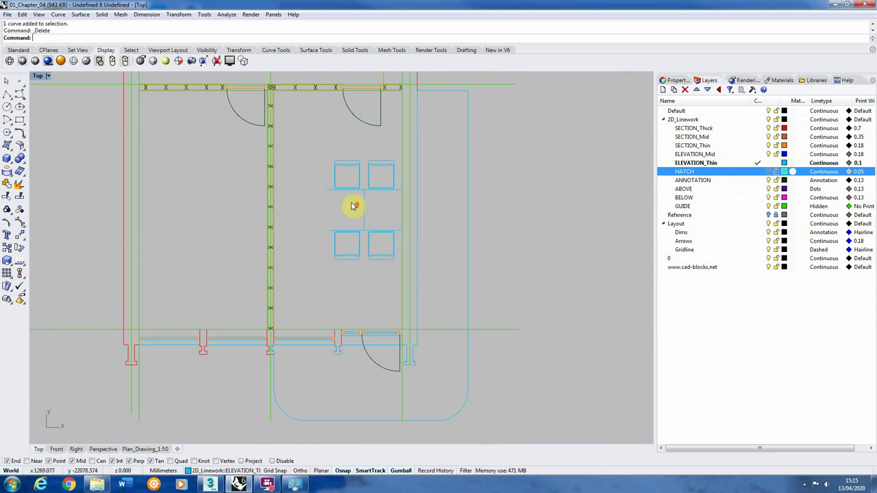
Draw a vertical polyline between the table's two long edges, over the repositioned end curve between the chair pairs.
{"action": "scroll", "coordinate": [352, 195], "scroll_direction": "up", "scroll_amount": 3}
{"action": "scroll", "coordinate": [361, 182], "scroll_direction": "down", "scroll_amount": 3}
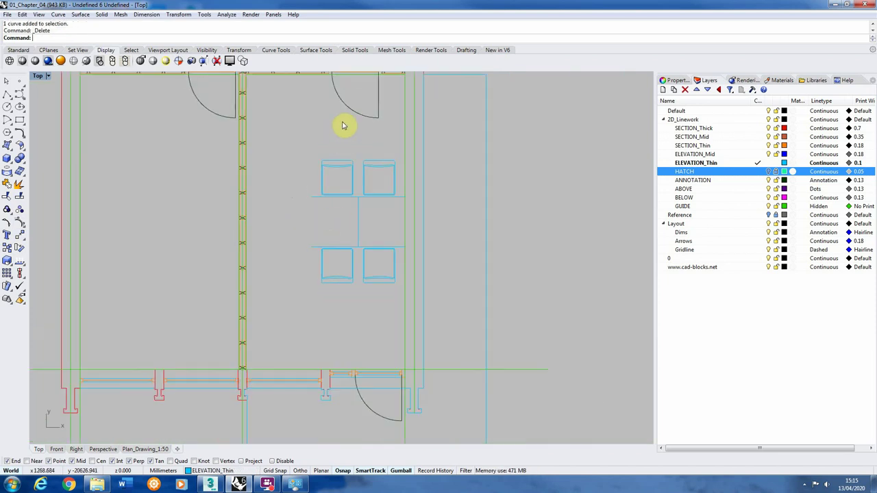
{"action": "left_click", "coordinate": [8, 97]}
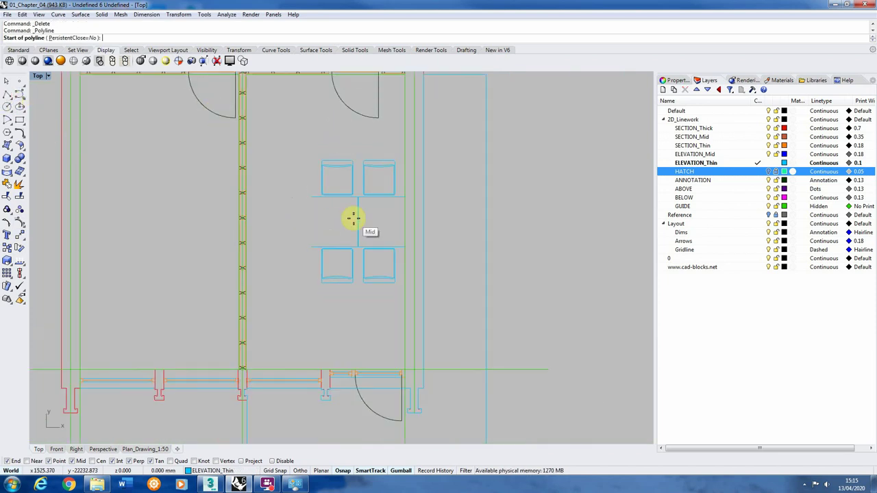
{"action": "scroll", "coordinate": [362, 218], "scroll_direction": "up", "scroll_amount": 3}
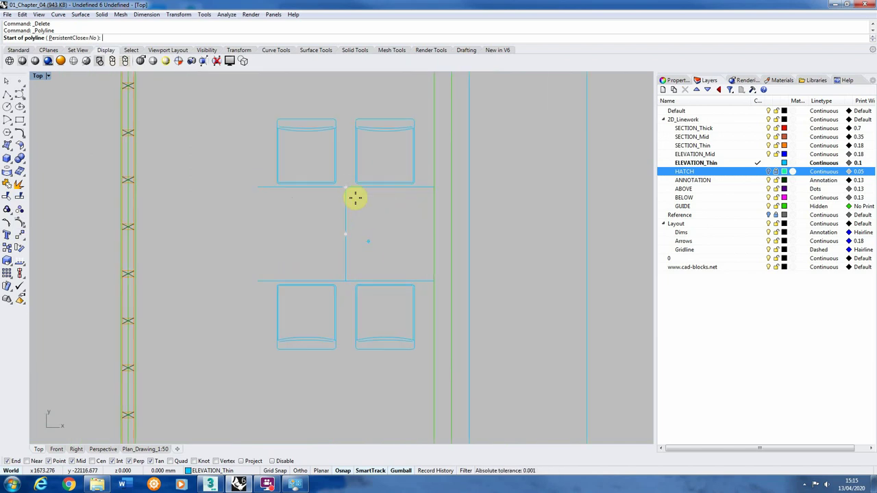
{"action": "scroll", "coordinate": [346, 190], "scroll_direction": "up", "scroll_amount": 3}
{"action": "scroll", "coordinate": [322, 195], "scroll_direction": "down", "scroll_amount": 5}
{"action": "left_click", "coordinate": [321, 213]}
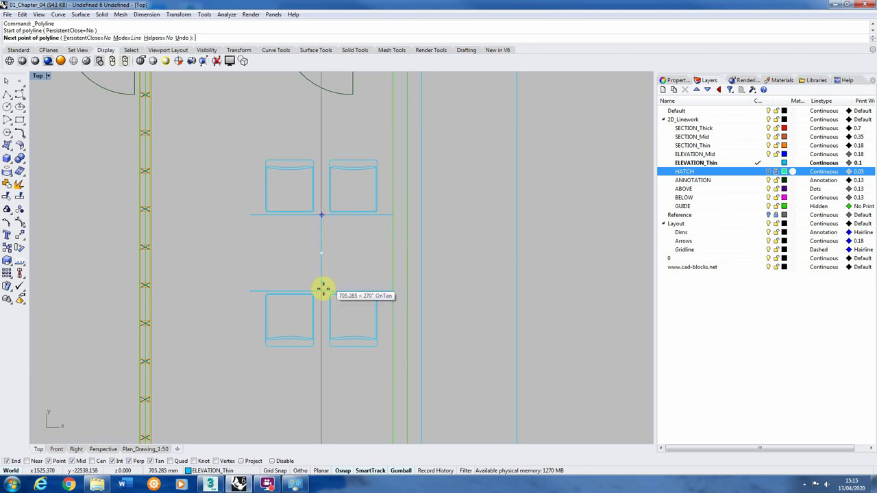
{"action": "left_click", "coordinate": [320, 290]}
{"action": "key", "text": "Return"}
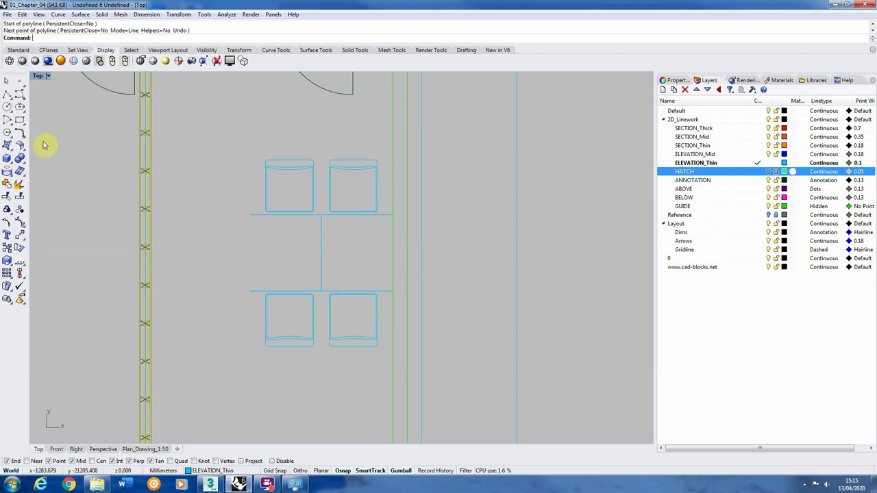
{"action": "left_click", "coordinate": [21, 135]}
{"action": "left_click", "coordinate": [322, 218]}
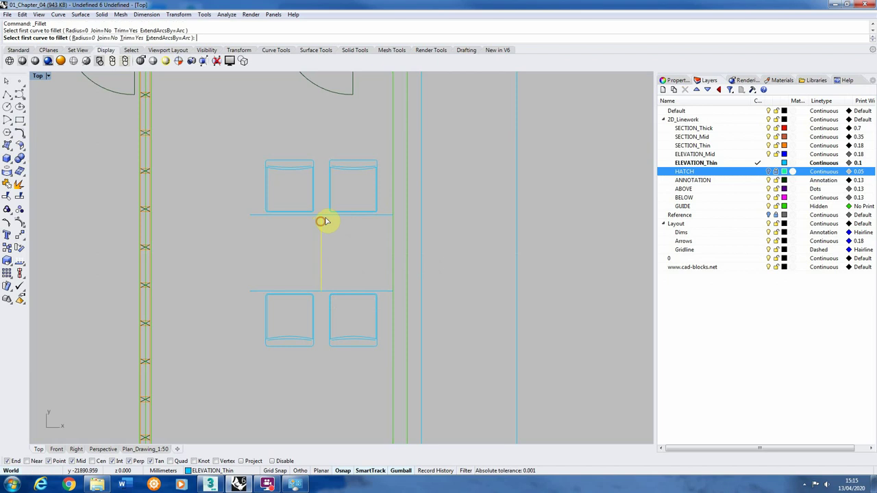
{"action": "left_click", "coordinate": [333, 241]}
{"action": "left_click", "coordinate": [357, 244]}
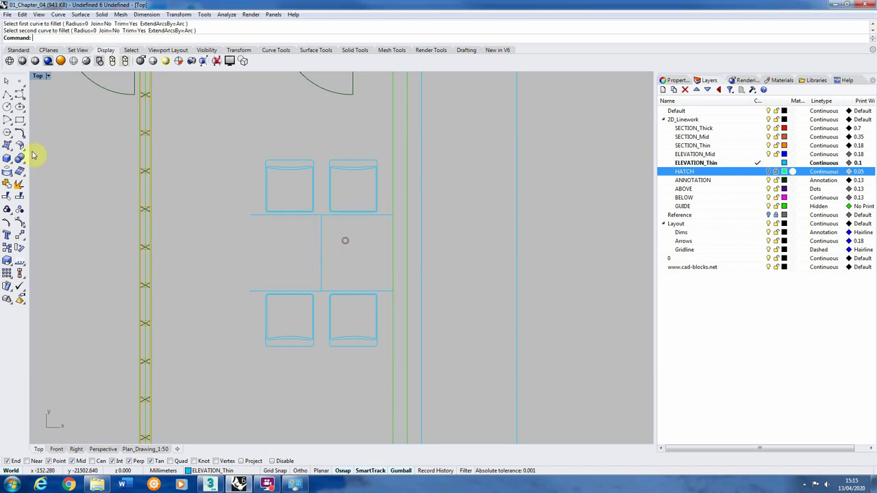
Trim both long table edges back to the vertical line between the chair pairs, removing the overhanging left portions.
{"action": "left_click", "coordinate": [295, 259]}
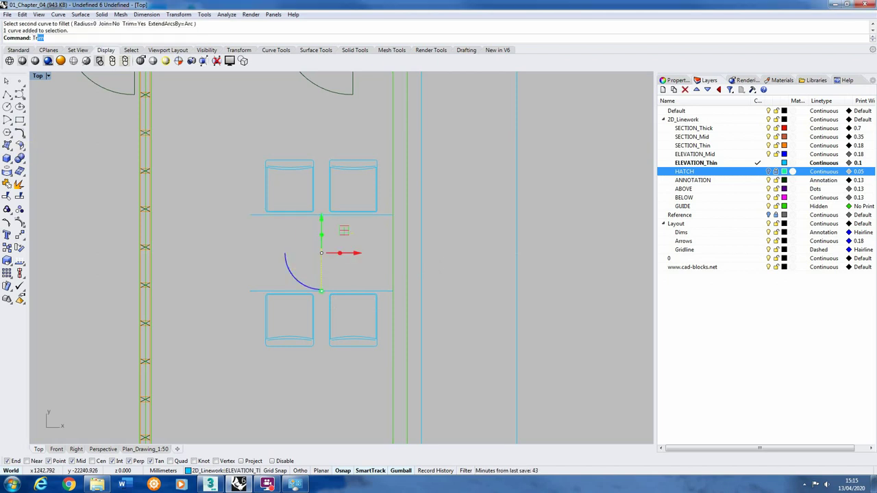
{"action": "type", "text": "Tr"}
{"action": "key", "text": "Return"}
{"action": "left_click", "coordinate": [308, 216]}
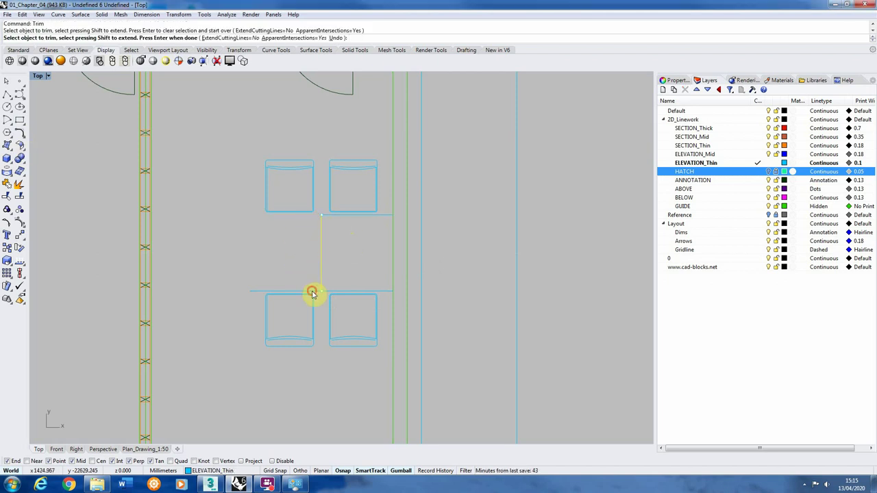
{"action": "left_click", "coordinate": [312, 293]}
{"action": "left_click", "coordinate": [335, 318]}
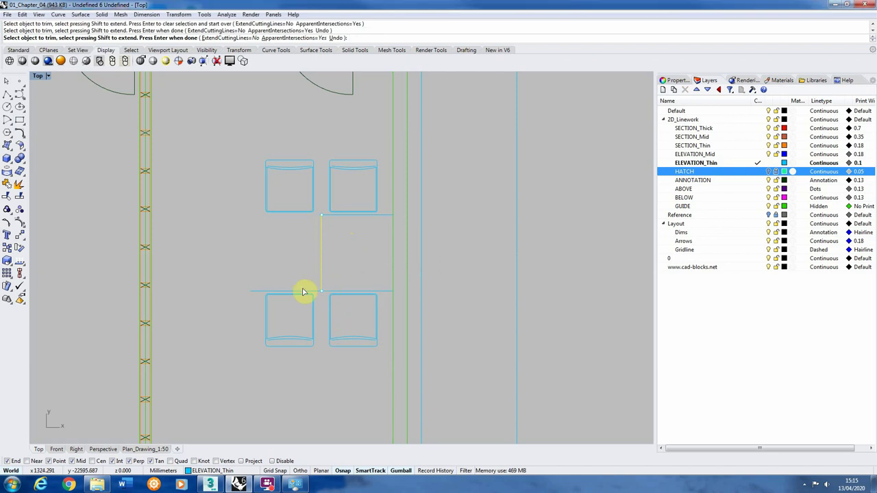
{"action": "left_click", "coordinate": [303, 292]}
{"action": "key", "text": "Return"}
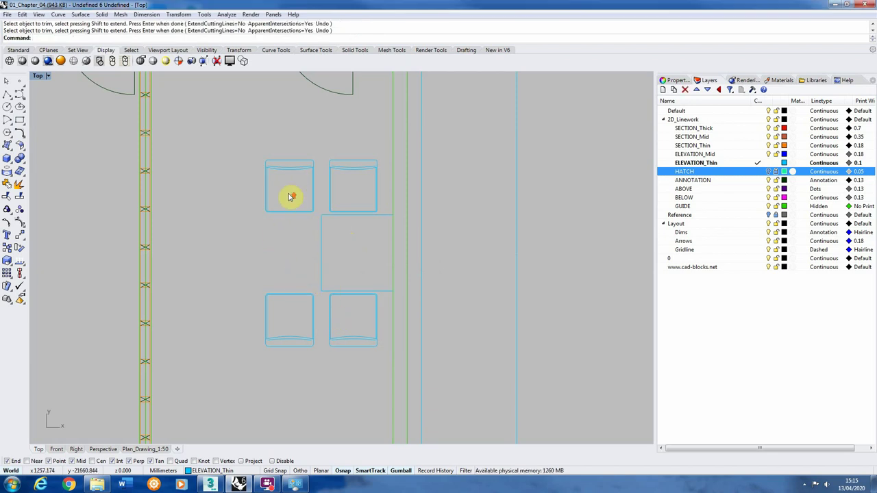
{"action": "scroll", "coordinate": [291, 197], "scroll_direction": "up", "scroll_amount": 2}
{"action": "left_click", "coordinate": [8, 91]}
{"action": "scroll", "coordinate": [358, 227], "scroll_direction": "up", "scroll_amount": 2}
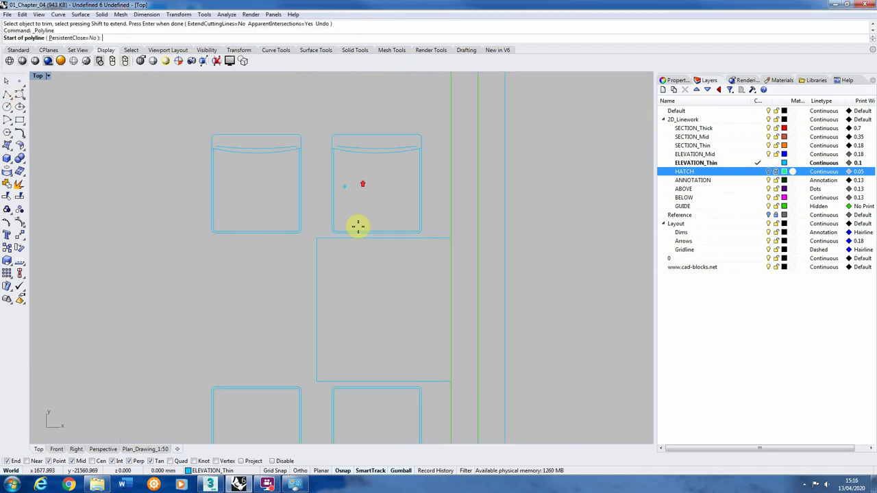
{"action": "left_click", "coordinate": [374, 234]}
{"action": "scroll", "coordinate": [374, 235], "scroll_direction": "down", "scroll_amount": 1}
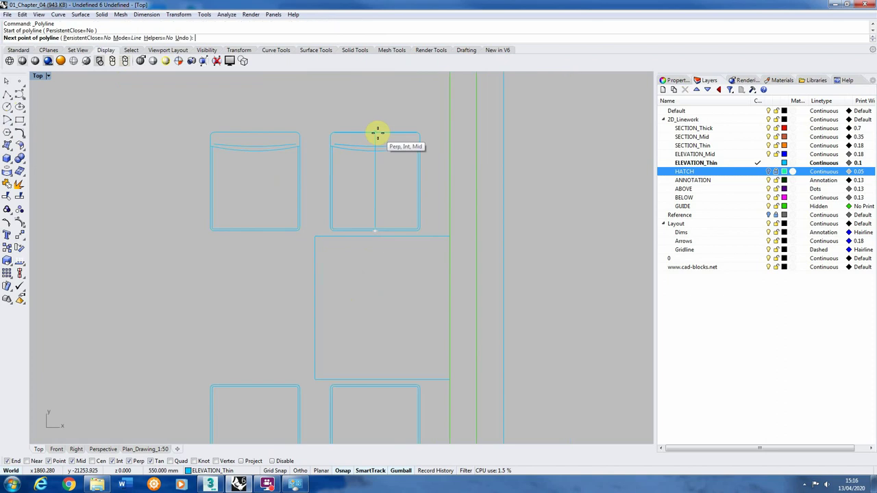
{"action": "right_click", "coordinate": [396, 172]}
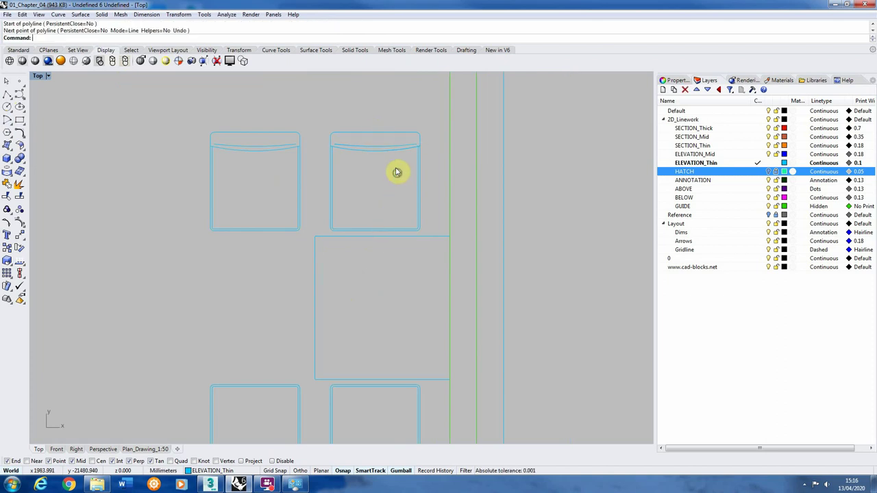
Delete the two left-hand chairs beyond the shortened table's end, above and below.
{"action": "scroll", "coordinate": [391, 171], "scroll_direction": "down", "scroll_amount": 2}
{"action": "mouse_move", "coordinate": [263, 131]}
{"action": "left_mouse_down"}
{"action": "mouse_move", "coordinate": [354, 209]}
{"action": "mouse_move", "coordinate": [347, 206]}
{"action": "left_mouse_up"}
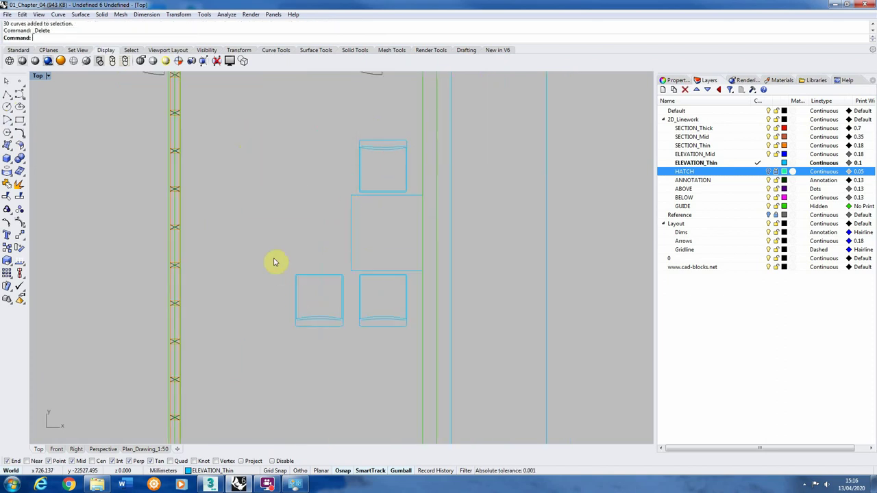
{"action": "left_click_drag", "start_coordinate": [274, 254], "coordinate": [346, 328]}
{"action": "key", "text": "Delete"}
Make the lower chair's curves into a block named Chair_01, with its base point at the midpoint of the chair's front edge.
{"action": "scroll", "coordinate": [373, 203], "scroll_direction": "up", "scroll_amount": 1}
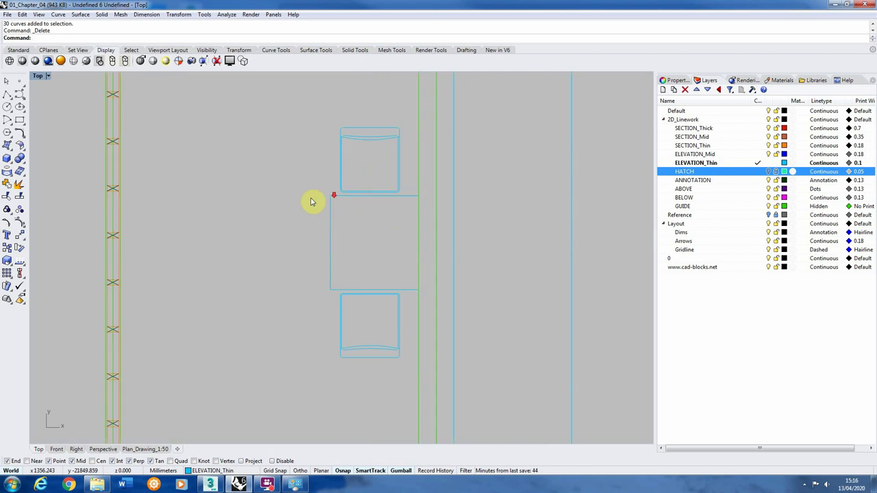
{"action": "scroll", "coordinate": [311, 199], "scroll_direction": "down", "scroll_amount": 1}
{"action": "left_click_drag", "start_coordinate": [280, 133], "coordinate": [403, 370]}
{"action": "left_click", "coordinate": [243, 339]}
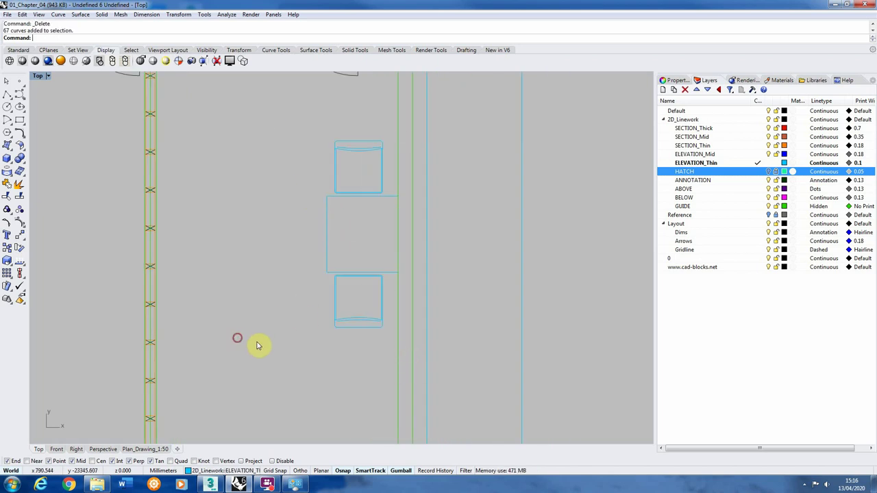
{"action": "scroll", "coordinate": [353, 319], "scroll_direction": "up", "scroll_amount": 2}
{"action": "left_click_drag", "start_coordinate": [261, 374], "coordinate": [407, 251]}
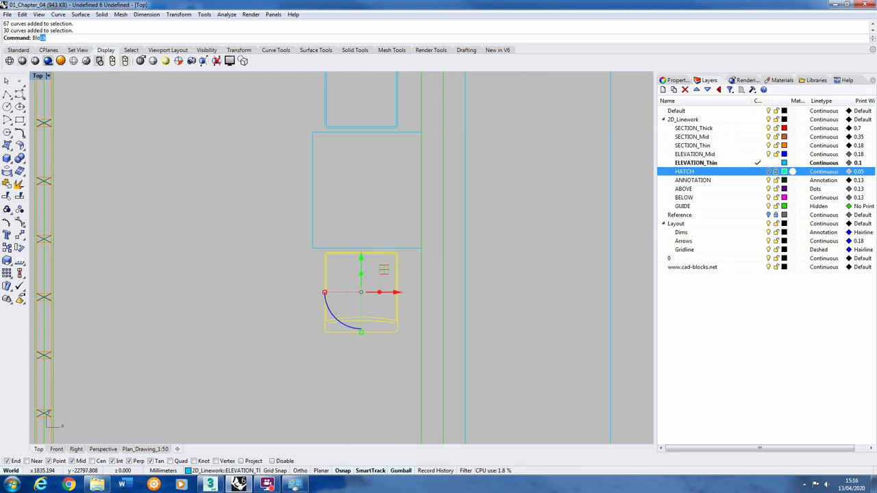
{"action": "key", "text": "Return"}
{"action": "scroll", "coordinate": [361, 255], "scroll_direction": "up", "scroll_amount": 1}
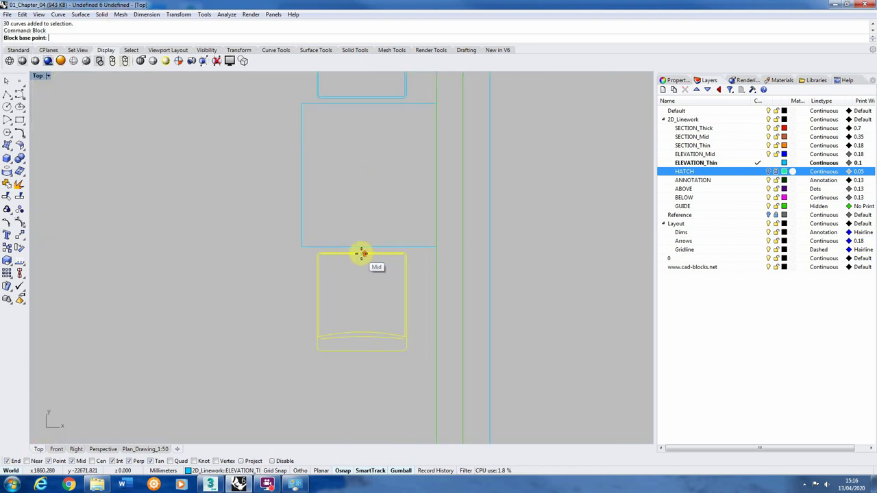
{"action": "scroll", "coordinate": [361, 255], "scroll_direction": "up", "scroll_amount": 1}
{"action": "left_click", "coordinate": [362, 251]}
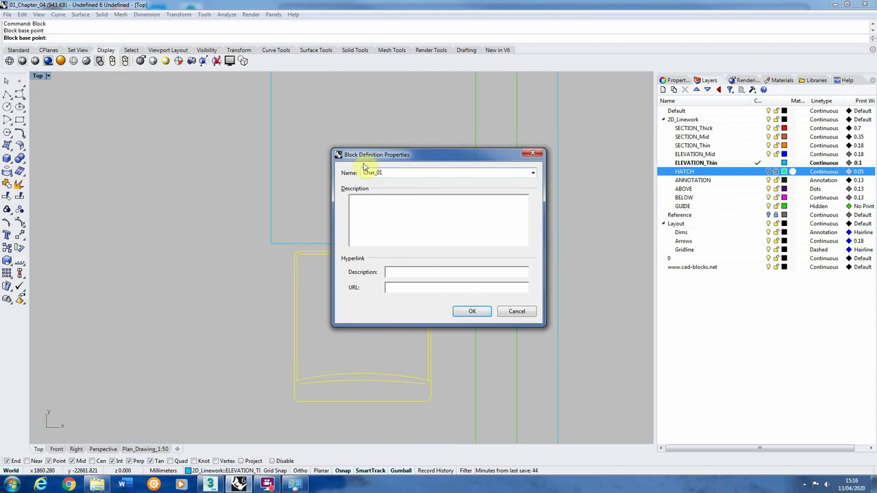
{"action": "left_click", "coordinate": [472, 312]}
{"action": "left_click", "coordinate": [206, 290]}
Join the curves of the shortened table's outline.
{"action": "scroll", "coordinate": [293, 260], "scroll_direction": "down", "scroll_amount": 2}
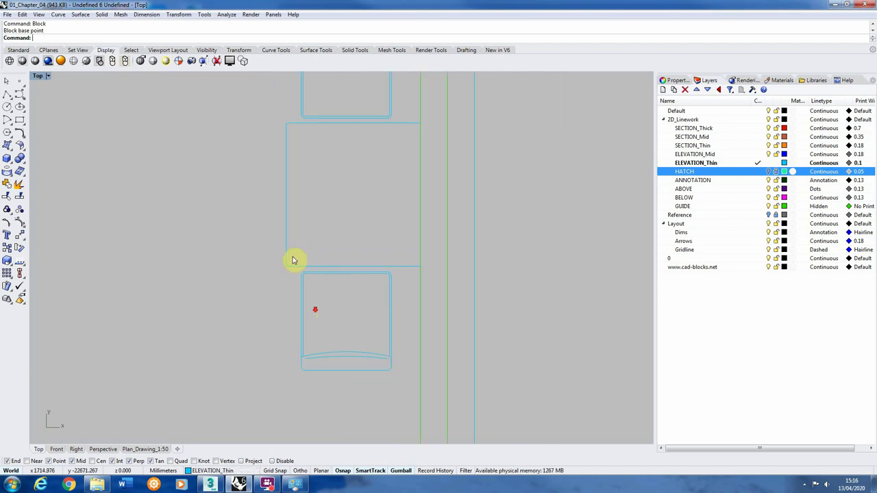
{"action": "left_click_drag", "start_coordinate": [275, 270], "coordinate": [435, 125]}
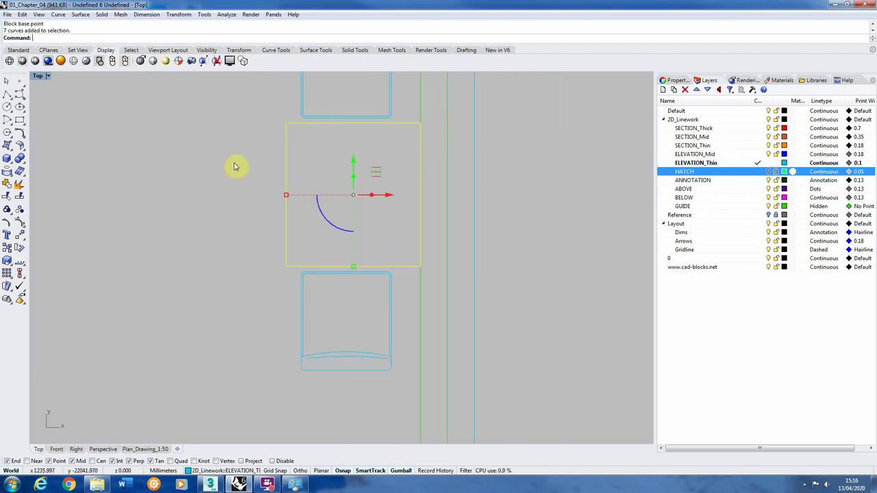
{"action": "type", "text": "Jo"}
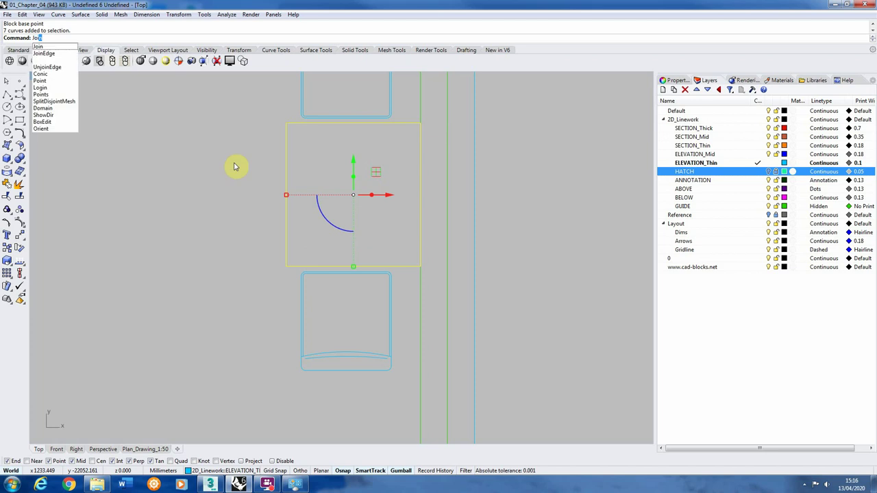
{"action": "key", "text": "Return"}
Delete the unblocked chair curves above the table.
{"action": "scroll", "coordinate": [368, 130], "scroll_direction": "down", "scroll_amount": 4}
{"action": "scroll", "coordinate": [323, 137], "scroll_direction": "up", "scroll_amount": 3}
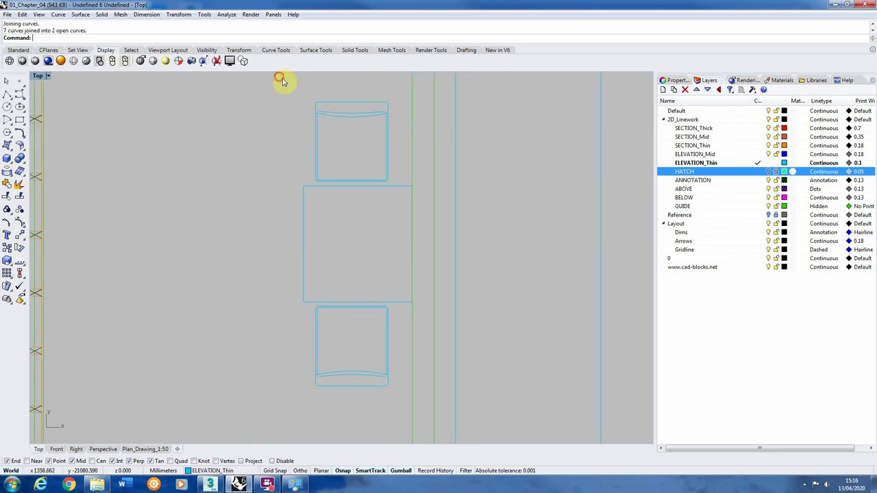
{"action": "left_click_drag", "start_coordinate": [279, 78], "coordinate": [397, 186]}
{"action": "key", "text": "Delete"}
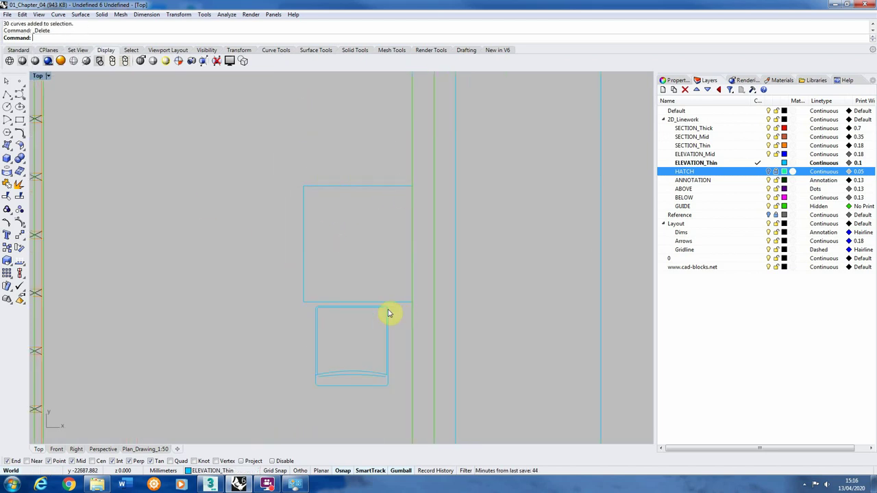
Check the lower chair block's object properties, and mirror a copy of it to the opposite side across the table's horizontal centreline.
{"action": "left_click", "coordinate": [378, 313]}
{"action": "left_click", "coordinate": [676, 80]}
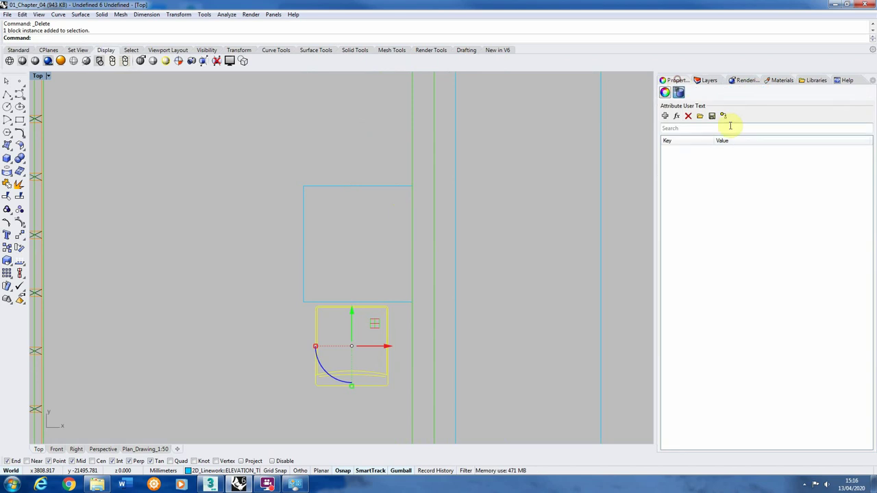
{"action": "left_click", "coordinate": [665, 92]}
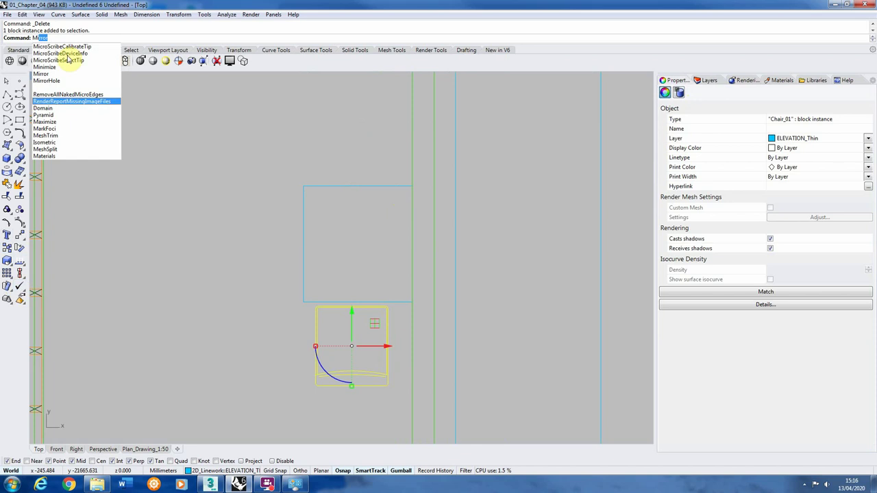
{"action": "left_click", "coordinate": [82, 63]}
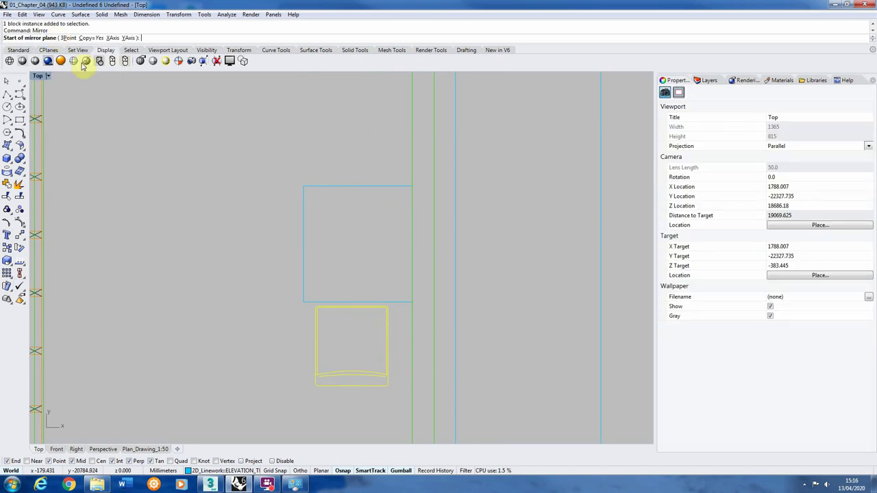
{"action": "left_click", "coordinate": [412, 244]}
{"action": "left_click", "coordinate": [305, 244]}
Examine the mirrored Chair_01 block in the room and compare it with the source furniture blocks outside the plan.
{"action": "scroll", "coordinate": [380, 219], "scroll_direction": "down", "scroll_amount": 5}
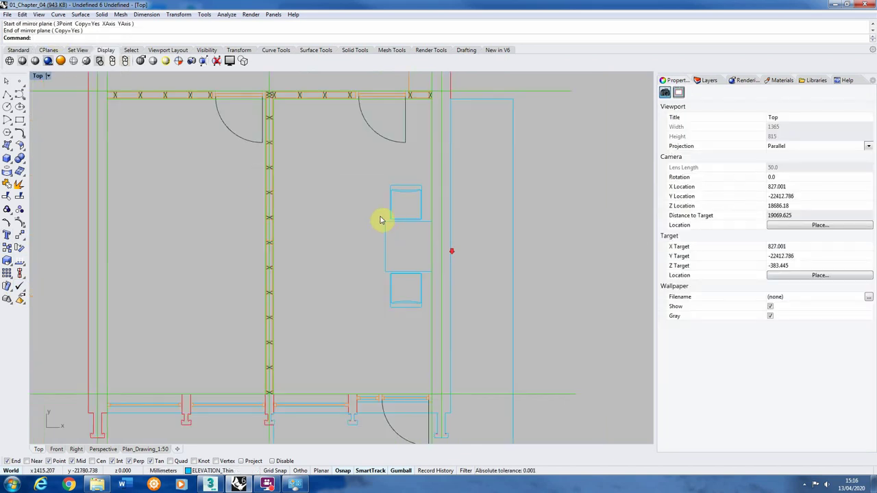
{"action": "scroll", "coordinate": [427, 227], "scroll_direction": "up", "scroll_amount": 5}
{"action": "left_click", "coordinate": [446, 215]}
{"action": "left_click", "coordinate": [439, 217]}
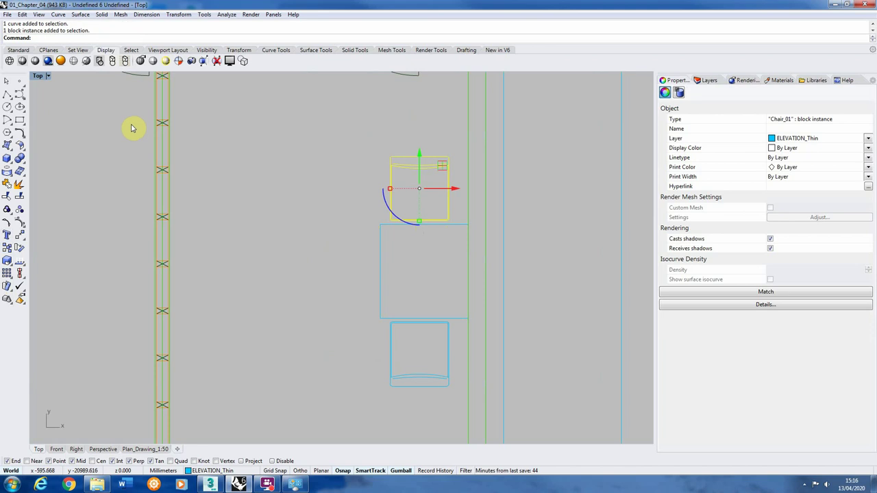
{"action": "scroll", "coordinate": [343, 133], "scroll_direction": "down", "scroll_amount": 2}
{"action": "scroll", "coordinate": [421, 202], "scroll_direction": "up", "scroll_amount": 2}
{"action": "scroll", "coordinate": [256, 274], "scroll_direction": "down", "scroll_amount": 6}
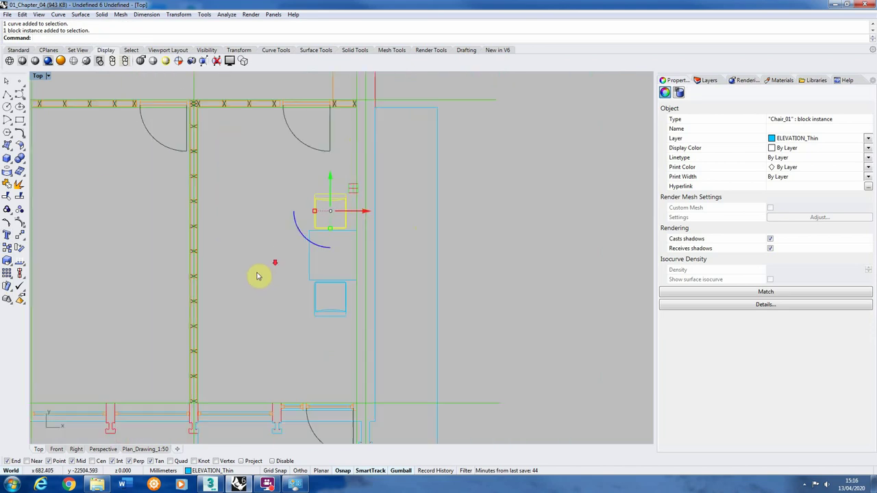
{"action": "scroll", "coordinate": [368, 212], "scroll_direction": "up", "scroll_amount": 8}
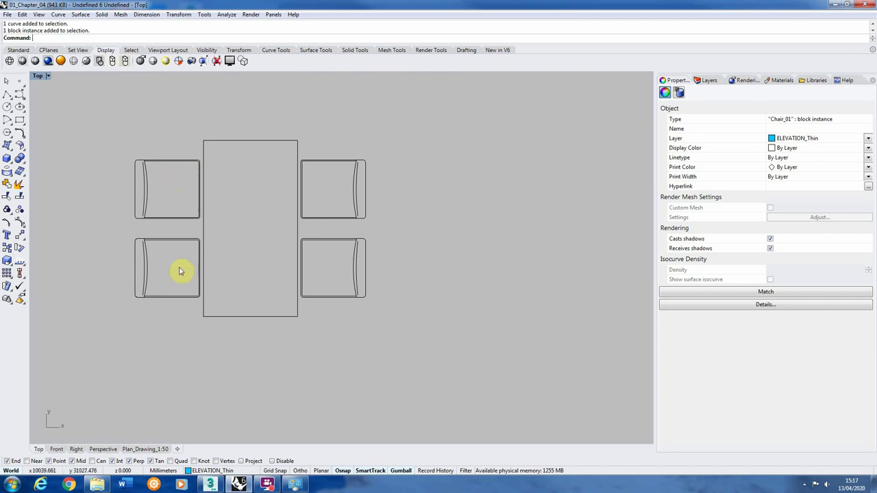
{"action": "scroll", "coordinate": [268, 127], "scroll_direction": "down", "scroll_amount": 3}
{"action": "scroll", "coordinate": [347, 178], "scroll_direction": "down", "scroll_amount": 5}
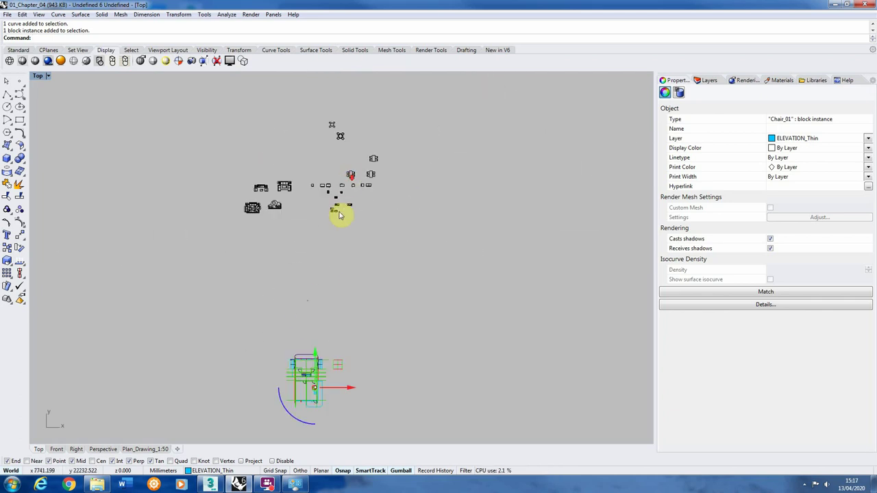
Move the upper chair block down so it partly overlaps the table edge, and rotate it about 15° anticlockwise.
{"action": "scroll", "coordinate": [329, 304], "scroll_direction": "up", "scroll_amount": 10}
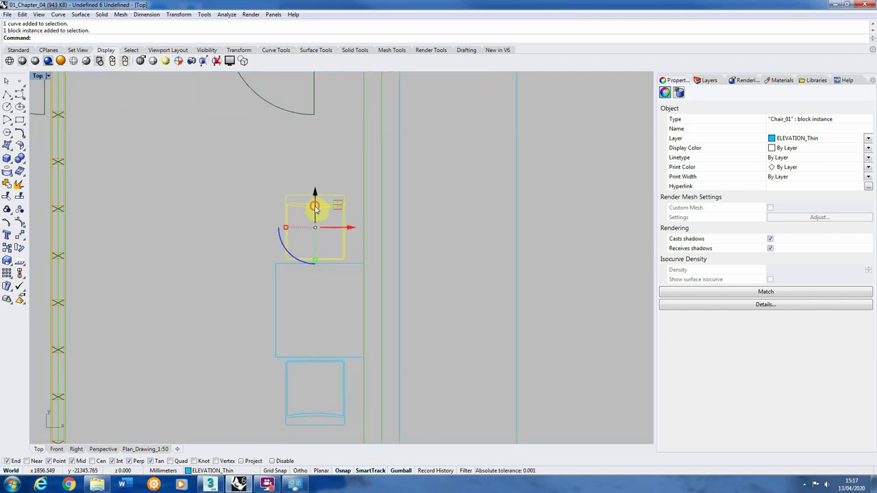
{"action": "left_click", "coordinate": [315, 209]}
{"action": "scroll", "coordinate": [319, 225], "scroll_direction": "up", "scroll_amount": 4}
{"action": "left_click", "coordinate": [328, 216]}
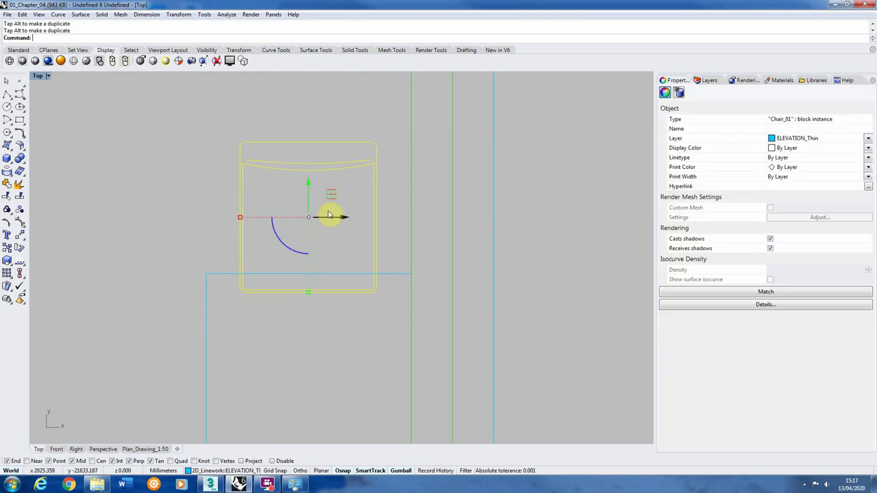
{"action": "left_click_drag", "start_coordinate": [280, 243], "coordinate": [226, 251]}
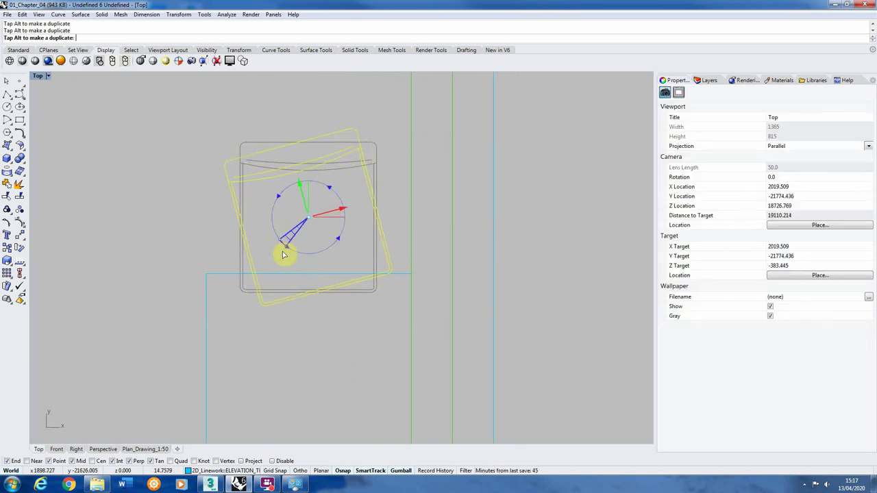
{"action": "left_click", "coordinate": [182, 188]}
{"action": "scroll", "coordinate": [336, 276], "scroll_direction": "down", "scroll_amount": 3}
Nudge the lower chair block slightly and tilt it a few degrees anticlockwise beside the table.
{"action": "scroll", "coordinate": [337, 276], "scroll_direction": "up", "scroll_amount": 2}
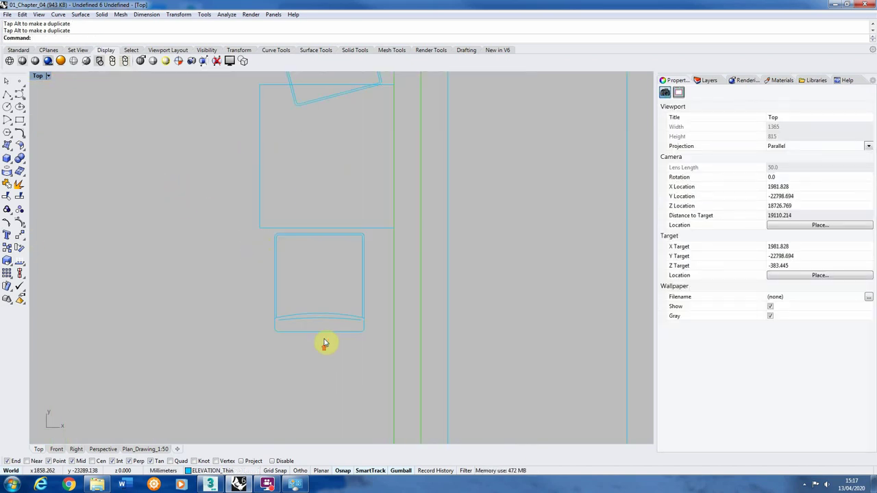
{"action": "left_click", "coordinate": [358, 316]}
{"action": "left_click_drag", "start_coordinate": [296, 312], "coordinate": [303, 314]}
{"action": "left_click_drag", "start_coordinate": [342, 283], "coordinate": [317, 260]}
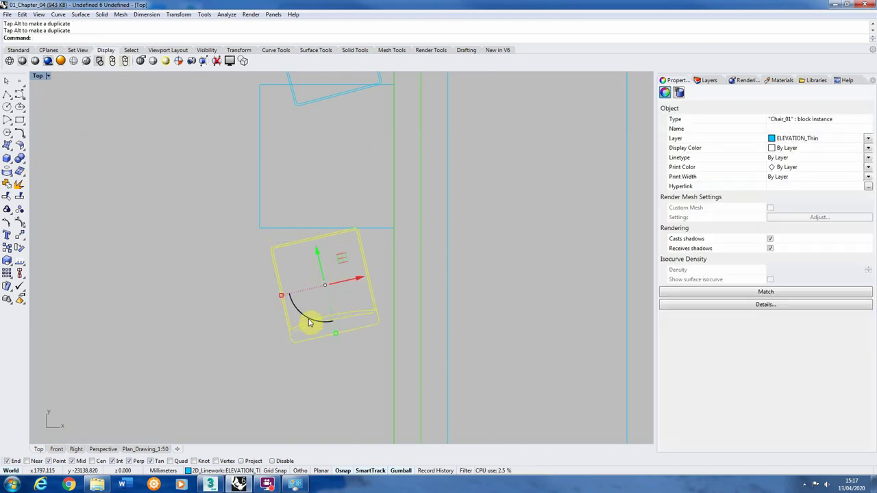
{"action": "left_click_drag", "start_coordinate": [310, 323], "coordinate": [225, 323]}
{"action": "left_click", "coordinate": [226, 322]}
{"action": "scroll", "coordinate": [329, 146], "scroll_direction": "down", "scroll_amount": 2}
Readjust the upper chair block's rotation until it tilts slightly clockwise, opposite to the lower chair.
{"action": "scroll", "coordinate": [329, 146], "scroll_direction": "up", "scroll_amount": 4}
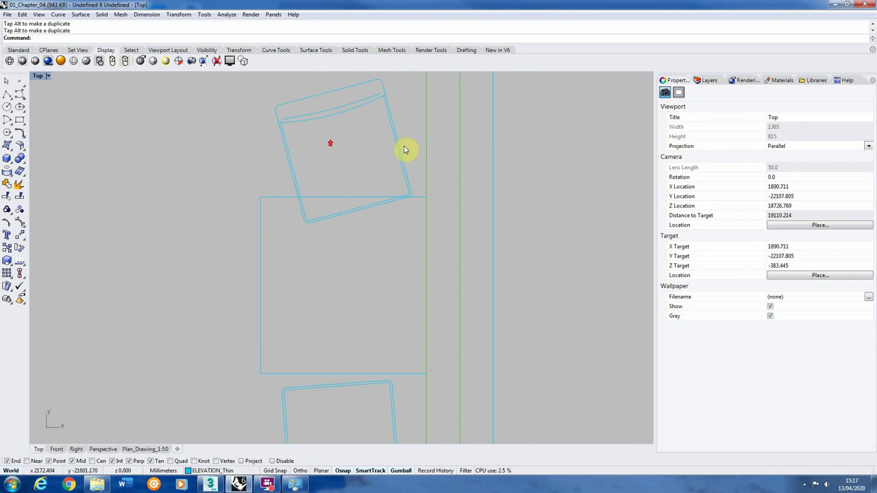
{"action": "left_click", "coordinate": [404, 149]}
{"action": "left_click_drag", "start_coordinate": [318, 183], "coordinate": [313, 180]}
{"action": "left_click", "coordinate": [384, 193]}
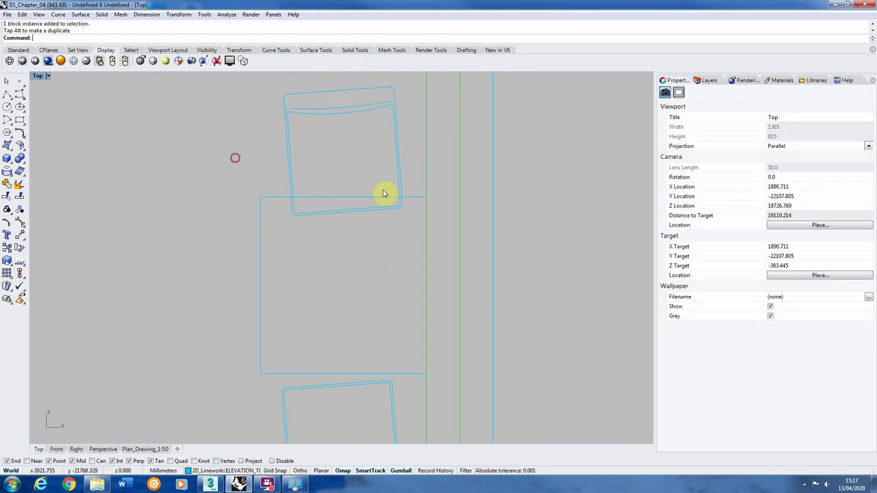
{"action": "scroll", "coordinate": [384, 194], "scroll_direction": "down", "scroll_amount": 4}
{"action": "scroll", "coordinate": [386, 166], "scroll_direction": "up", "scroll_amount": 1}
{"action": "scroll", "coordinate": [411, 179], "scroll_direction": "up", "scroll_amount": 3}
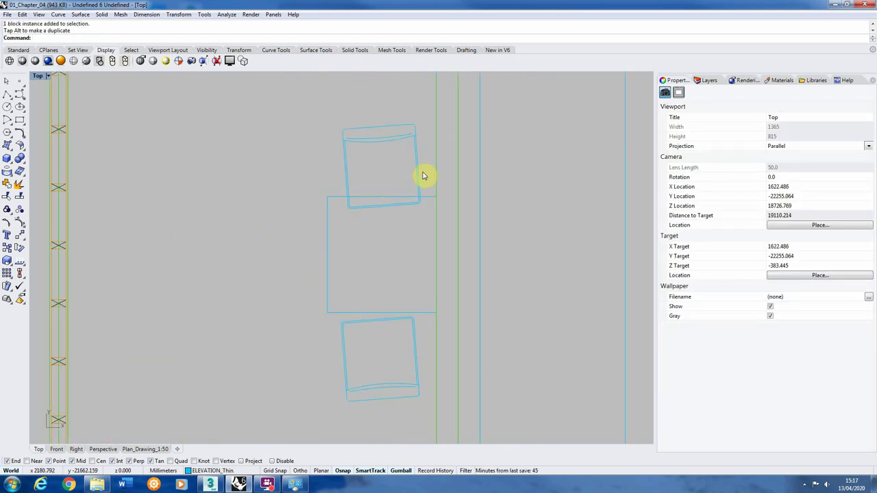
{"action": "left_click", "coordinate": [421, 176]}
{"action": "left_click_drag", "start_coordinate": [358, 194], "coordinate": [346, 188]}
{"action": "key", "text": "Escape"}
{"action": "scroll", "coordinate": [401, 216], "scroll_direction": "down", "scroll_amount": 3}
{"action": "scroll", "coordinate": [418, 239], "scroll_direction": "up", "scroll_amount": 2}
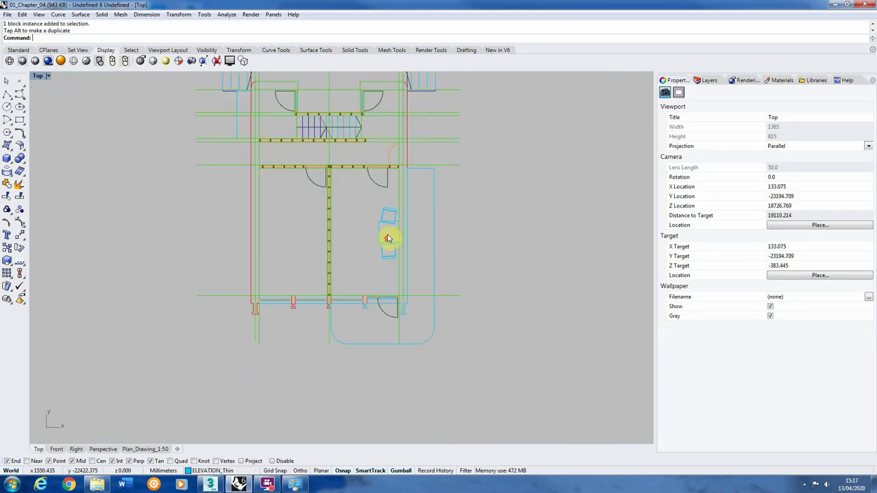
Nudge the upper chair block up slightly so it overlaps the table edge a little less.
{"action": "scroll", "coordinate": [387, 238], "scroll_direction": "up", "scroll_amount": 4}
{"action": "scroll", "coordinate": [336, 234], "scroll_direction": "down", "scroll_amount": 5}
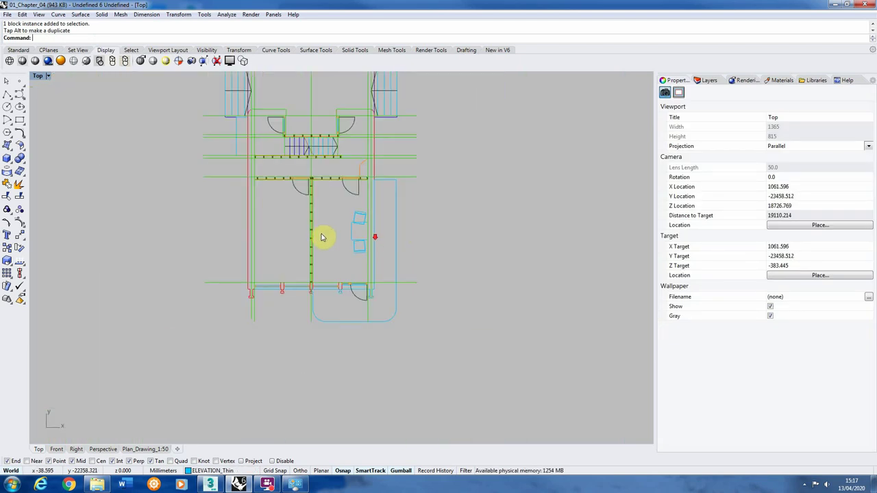
{"action": "scroll", "coordinate": [353, 213], "scroll_direction": "up", "scroll_amount": 4}
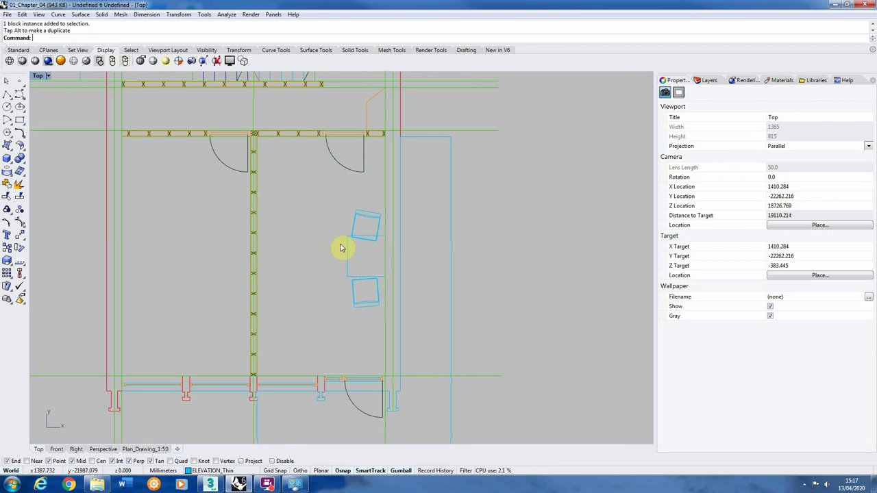
{"action": "scroll", "coordinate": [332, 284], "scroll_direction": "down", "scroll_amount": 3}
{"action": "scroll", "coordinate": [349, 274], "scroll_direction": "up", "scroll_amount": 8}
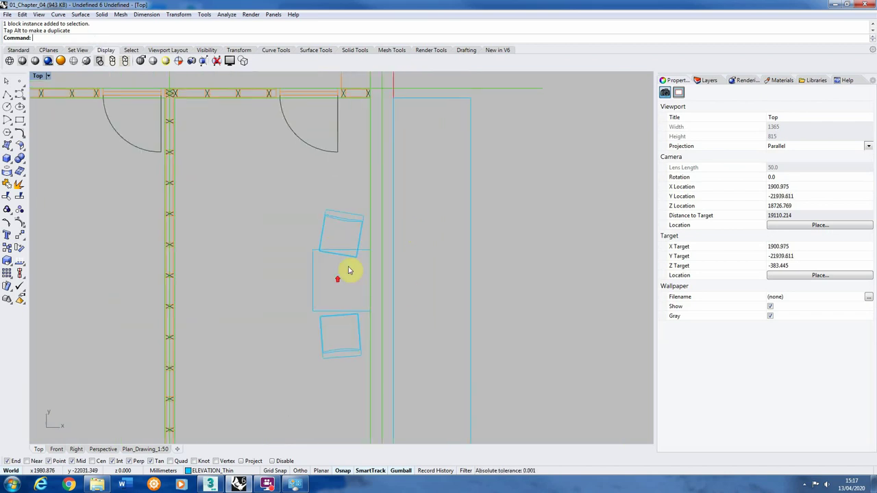
{"action": "left_click", "coordinate": [376, 232]}
{"action": "left_click_drag", "start_coordinate": [359, 192], "coordinate": [341, 173]}
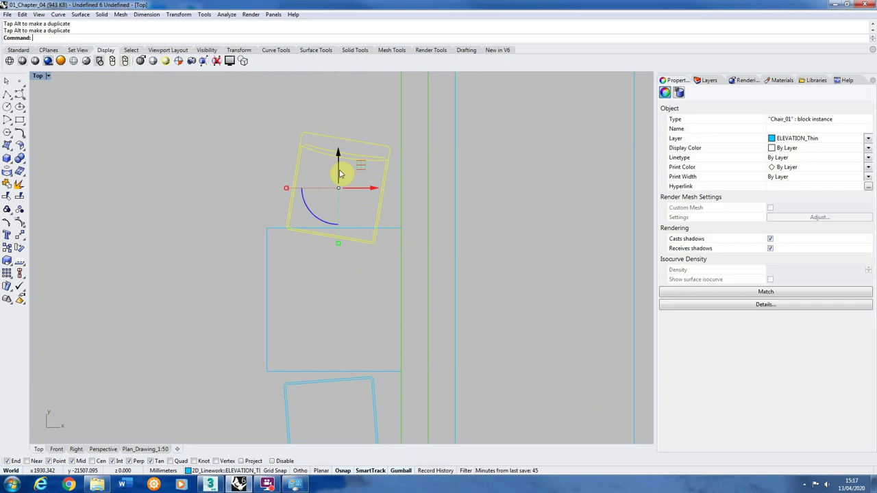
{"action": "left_click", "coordinate": [336, 290]}
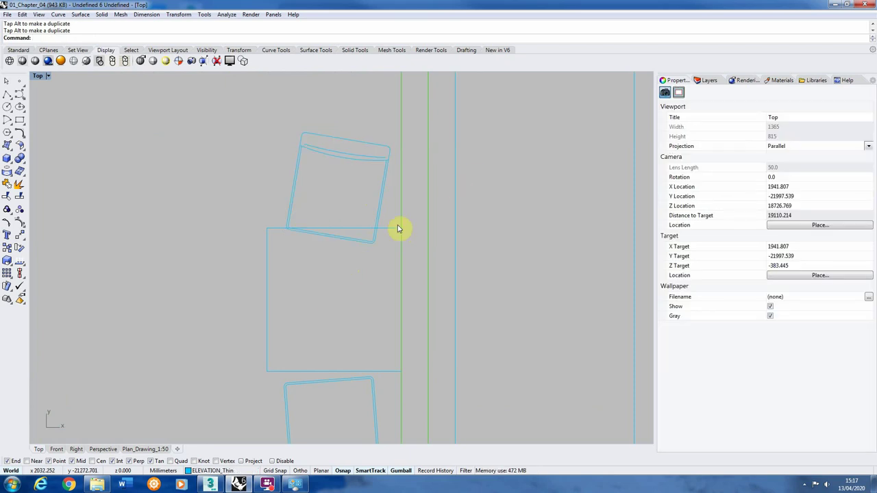
Review the furnished room, and browse the kitchen appliance blocks outside the plan for a fridge.
{"action": "scroll", "coordinate": [333, 244], "scroll_direction": "down", "scroll_amount": 10}
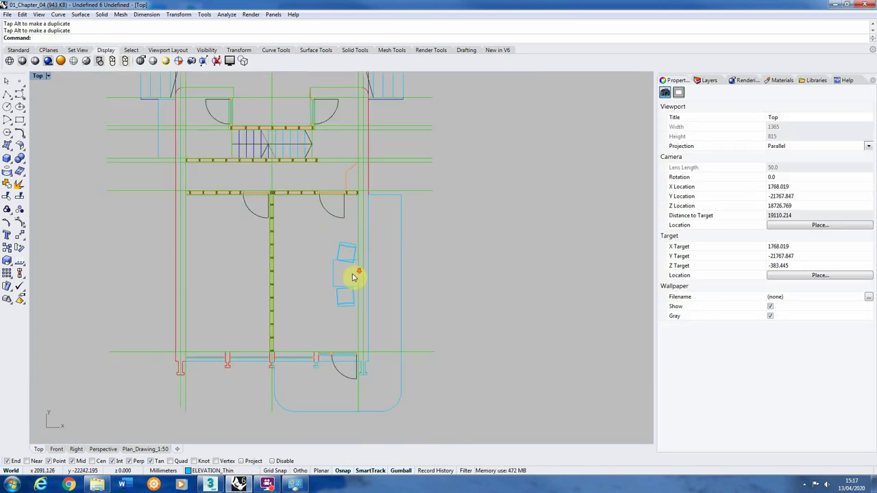
{"action": "scroll", "coordinate": [348, 271], "scroll_direction": "up", "scroll_amount": 2}
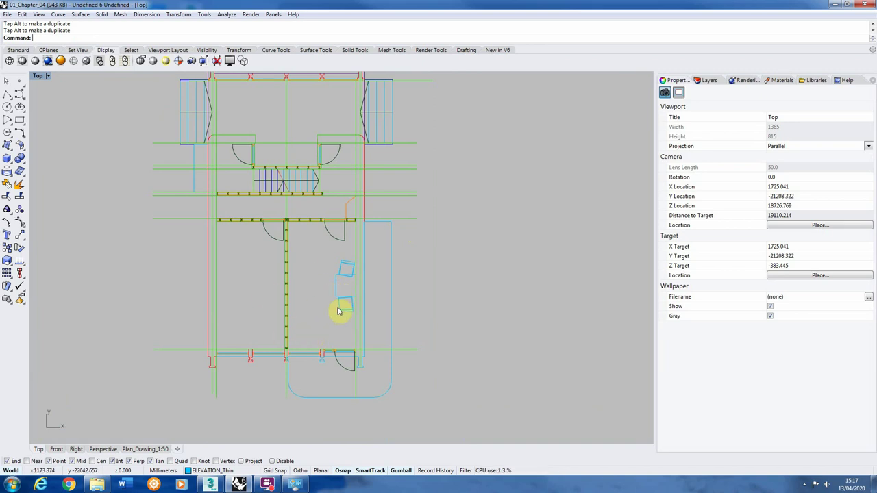
{"action": "scroll", "coordinate": [341, 295], "scroll_direction": "up", "scroll_amount": 5}
{"action": "scroll", "coordinate": [347, 267], "scroll_direction": "down", "scroll_amount": 10}
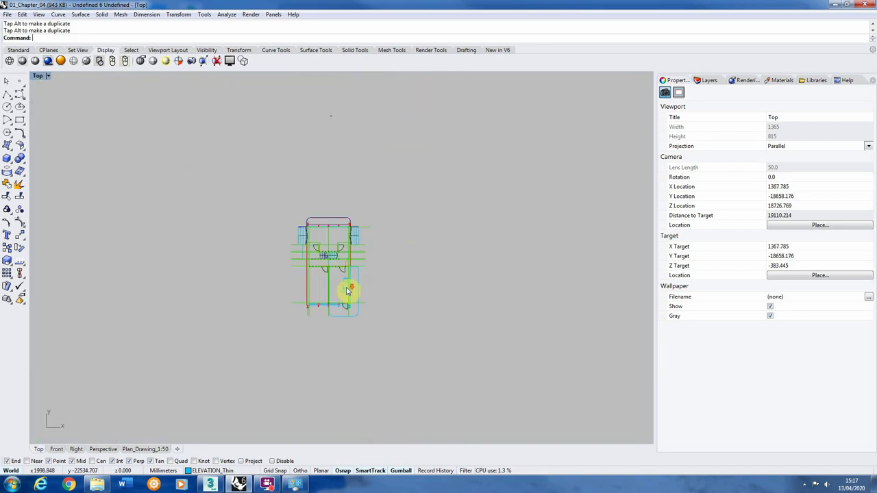
{"action": "scroll", "coordinate": [379, 122], "scroll_direction": "up", "scroll_amount": 4}
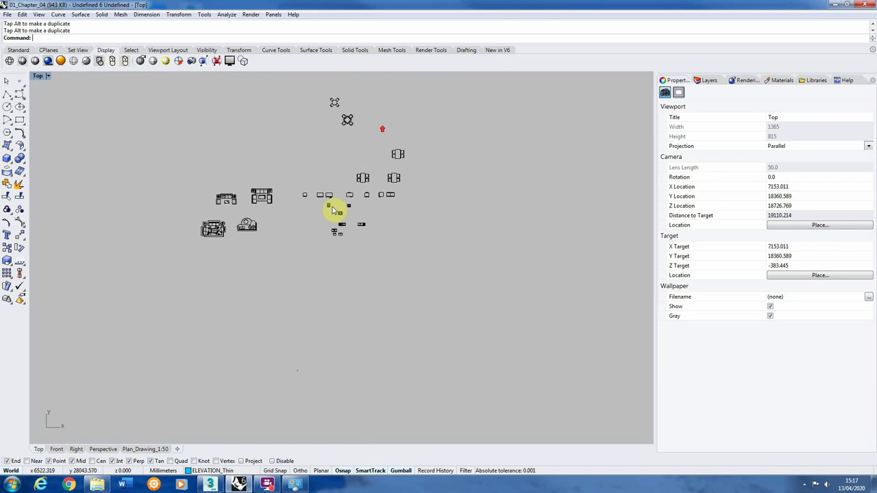
{"action": "scroll", "coordinate": [332, 206], "scroll_direction": "up", "scroll_amount": 6}
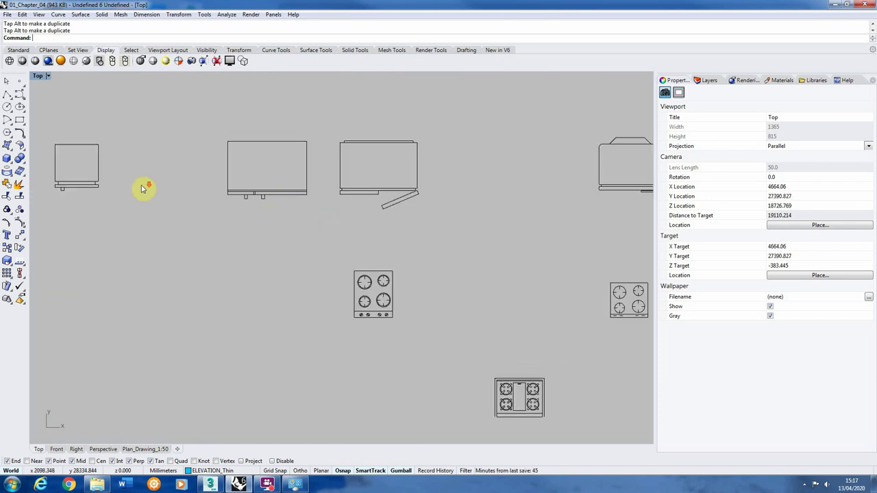
{"action": "scroll", "coordinate": [142, 188], "scroll_direction": "down", "scroll_amount": 2}
{"action": "scroll", "coordinate": [513, 180], "scroll_direction": "down", "scroll_amount": 3}
{"action": "scroll", "coordinate": [617, 185], "scroll_direction": "up", "scroll_amount": 4}
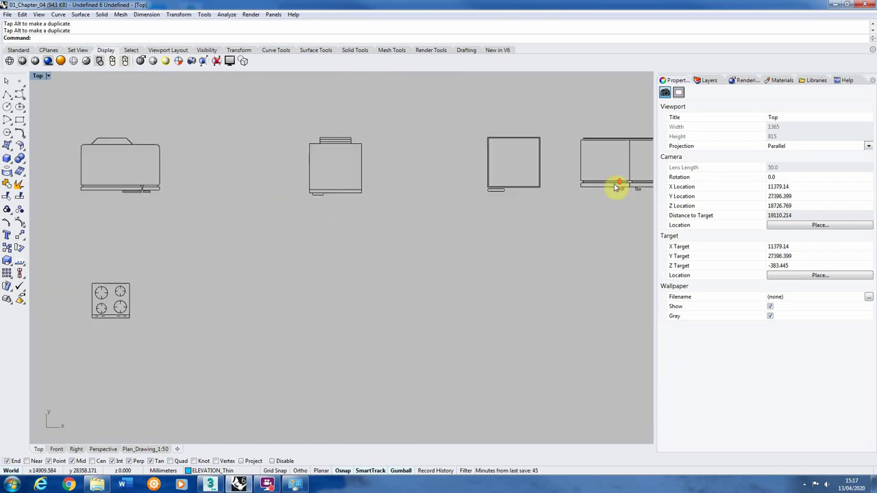
Move the double-door fridge block from the source appliances into the lower part of the right-hand room, below the table.
{"action": "left_click_drag", "start_coordinate": [513, 203], "coordinate": [640, 128]}
{"action": "left_click", "coordinate": [20, 236]}
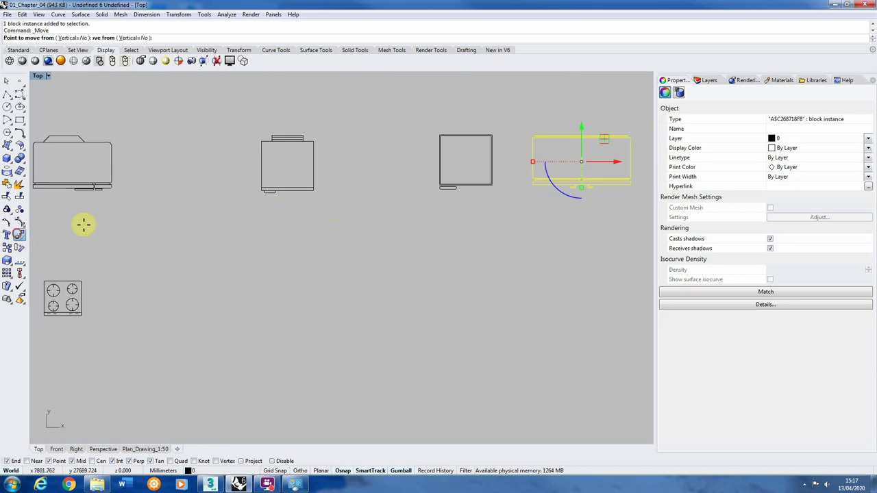
{"action": "left_click", "coordinate": [534, 156]}
{"action": "scroll", "coordinate": [544, 111], "scroll_direction": "down", "scroll_amount": 6}
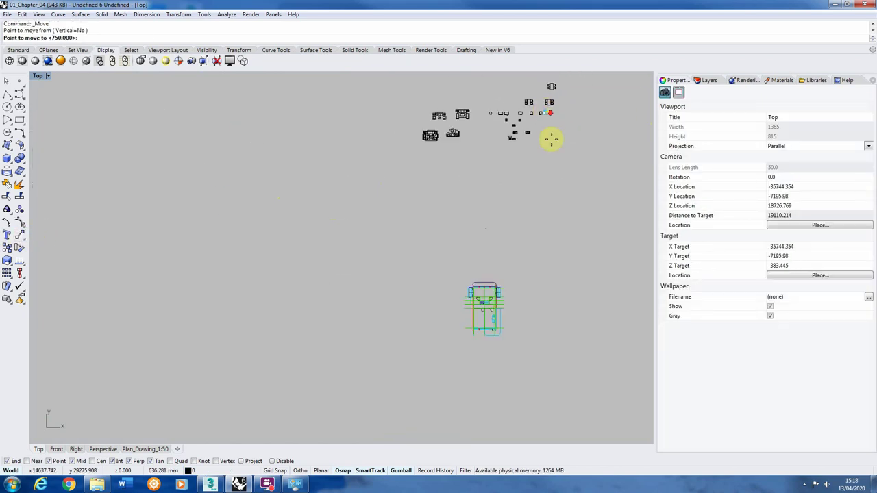
{"action": "scroll", "coordinate": [500, 329], "scroll_direction": "up", "scroll_amount": 6}
{"action": "scroll", "coordinate": [453, 318], "scroll_direction": "up", "scroll_amount": 3}
{"action": "left_click", "coordinate": [470, 329]}
{"action": "scroll", "coordinate": [479, 328], "scroll_direction": "up", "scroll_amount": 4}
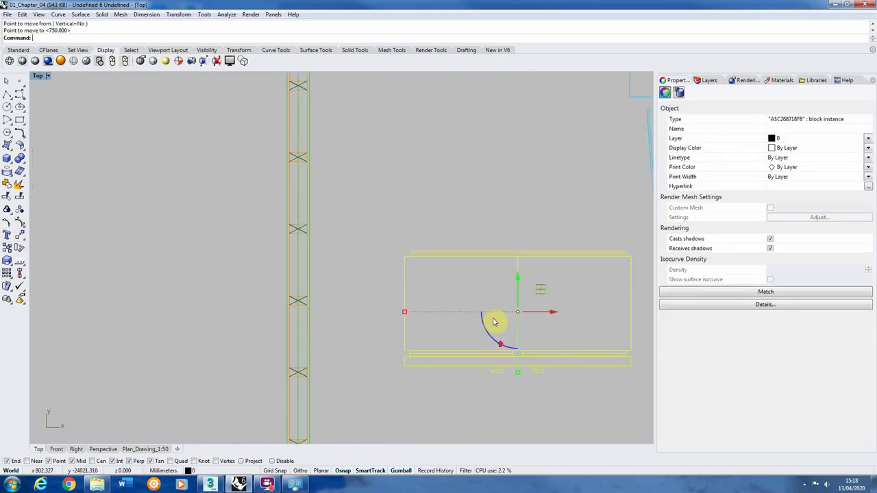
Measure the fridge block's depth from its front face to its back edge with a temporary polyline.
{"action": "key", "text": "Escape"}
{"action": "left_click", "coordinate": [7, 96]}
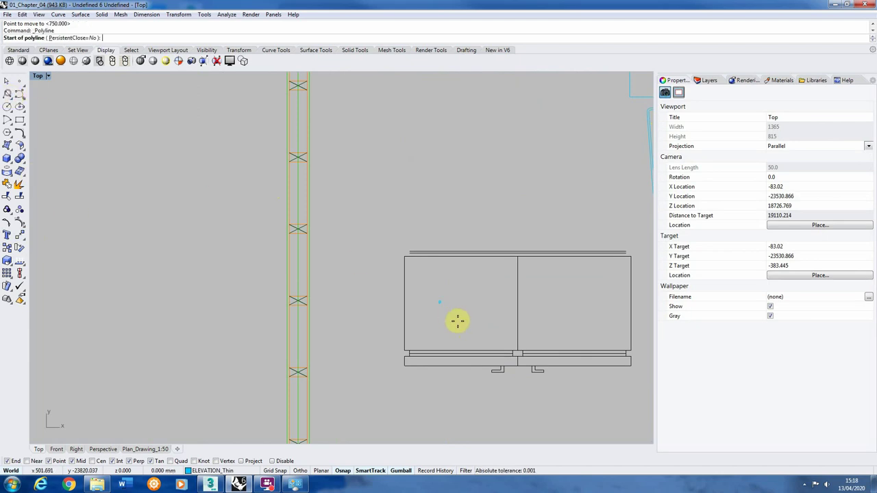
{"action": "scroll", "coordinate": [456, 319], "scroll_direction": "up", "scroll_amount": 2}
{"action": "left_click", "coordinate": [519, 365]}
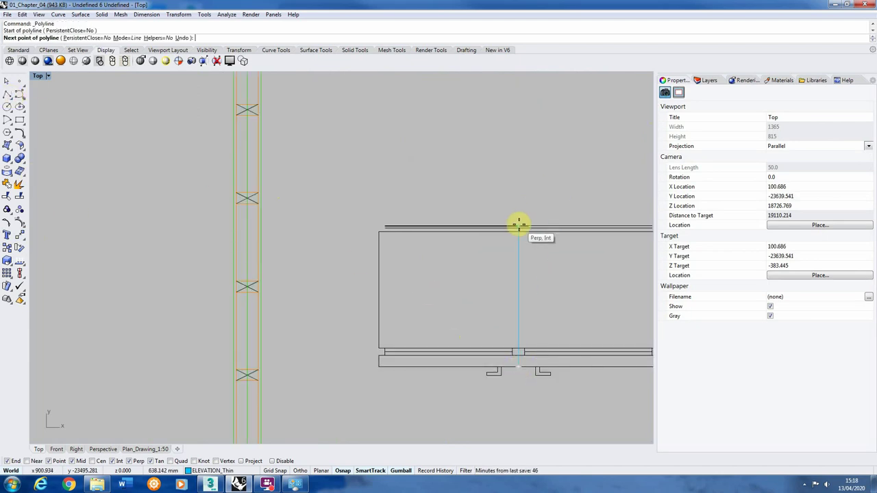
{"action": "left_click", "coordinate": [518, 234]}
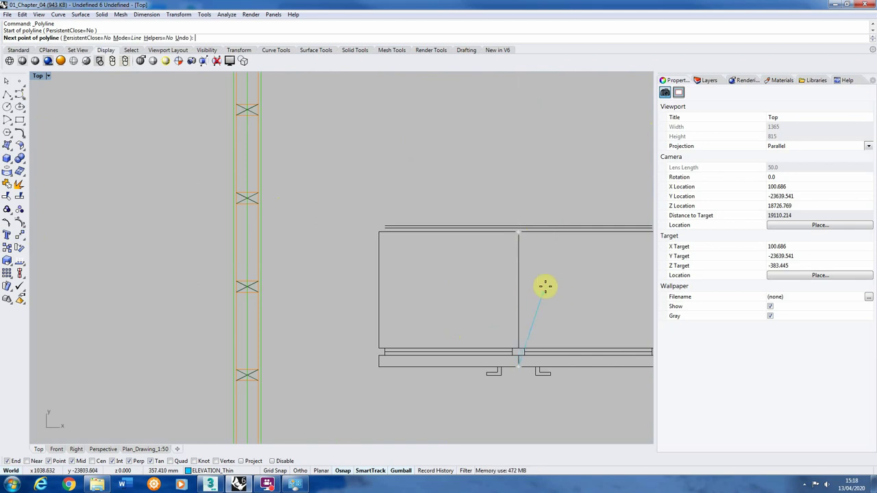
{"action": "key", "text": "Return"}
Explode the fridge block and the block nested inside it into individual curves.
{"action": "left_click", "coordinate": [420, 230]}
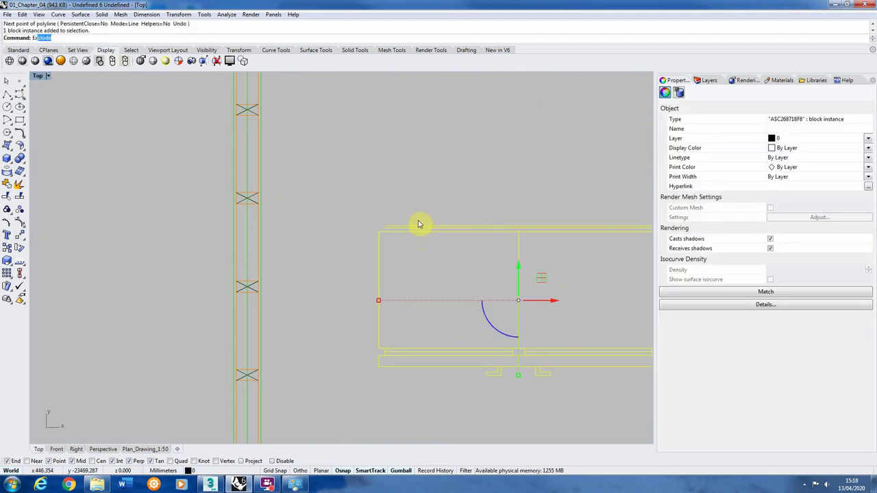
{"action": "key", "text": "Return"}
{"action": "scroll", "coordinate": [546, 211], "scroll_direction": "up", "scroll_amount": 4}
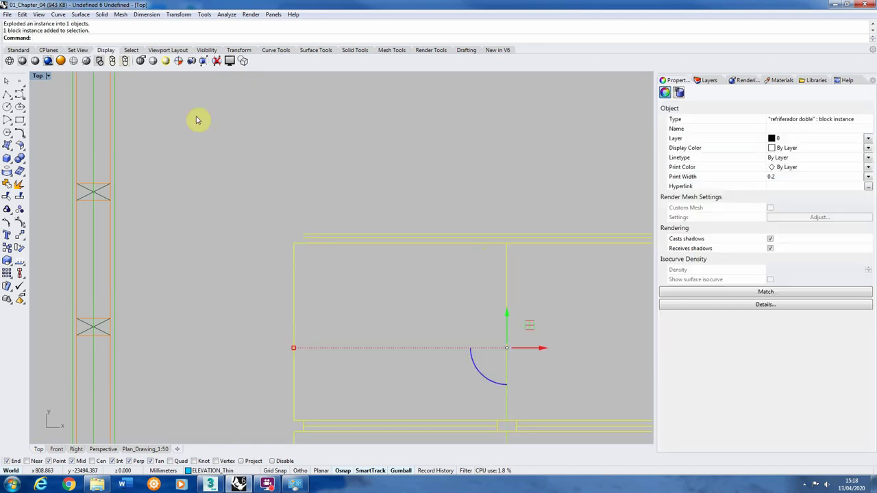
{"action": "scroll", "coordinate": [197, 120], "scroll_direction": "down", "scroll_amount": 3}
{"action": "left_click", "coordinate": [309, 141]}
{"action": "left_click", "coordinate": [359, 194]}
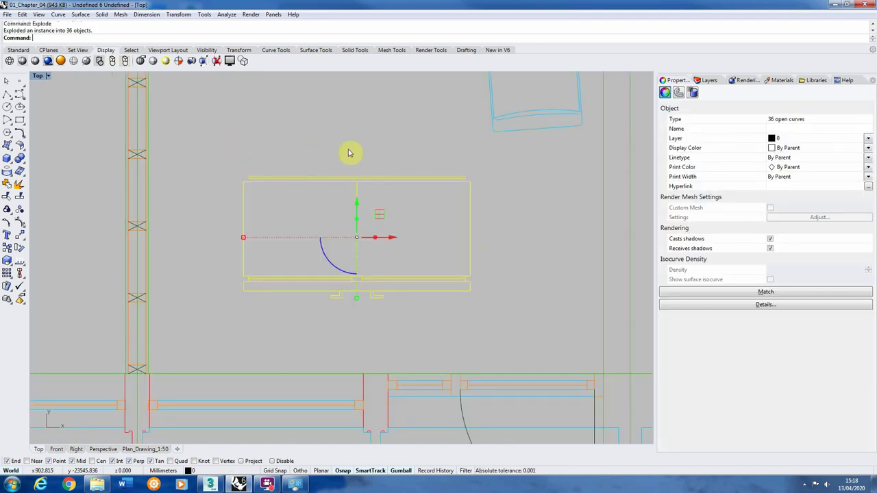
Delete the surplus thin lines running along the back of the fridge.
{"action": "left_click", "coordinate": [358, 178]}
{"action": "key", "text": "Delete"}
{"action": "scroll", "coordinate": [358, 178], "scroll_direction": "up", "scroll_amount": 1}
{"action": "left_click", "coordinate": [381, 180]}
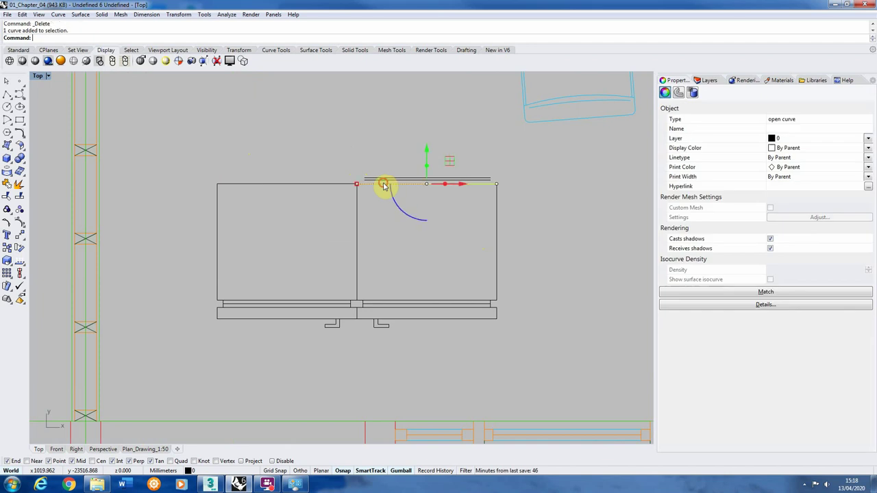
{"action": "key", "text": "Delete"}
Delete the middle line in each narrow gap between the fridge body and its doors.
{"action": "scroll", "coordinate": [342, 309], "scroll_direction": "up", "scroll_amount": 2}
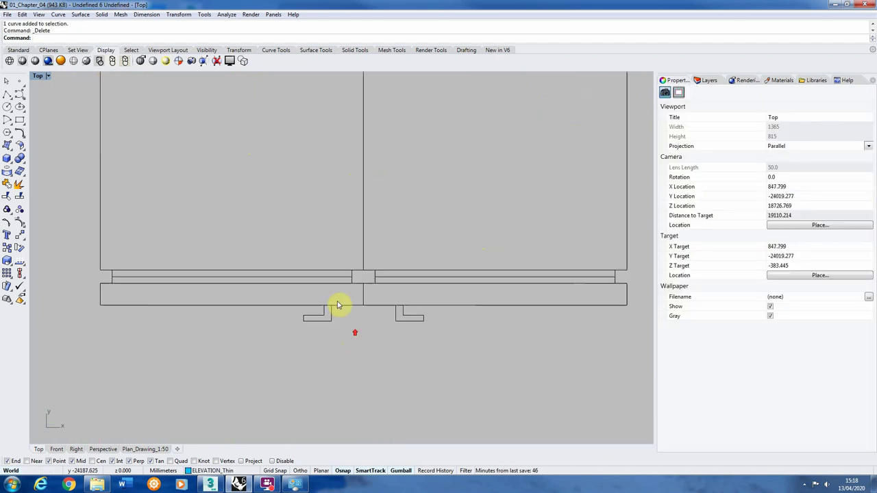
{"action": "scroll", "coordinate": [342, 283], "scroll_direction": "down", "scroll_amount": 1}
{"action": "left_click", "coordinate": [294, 279]}
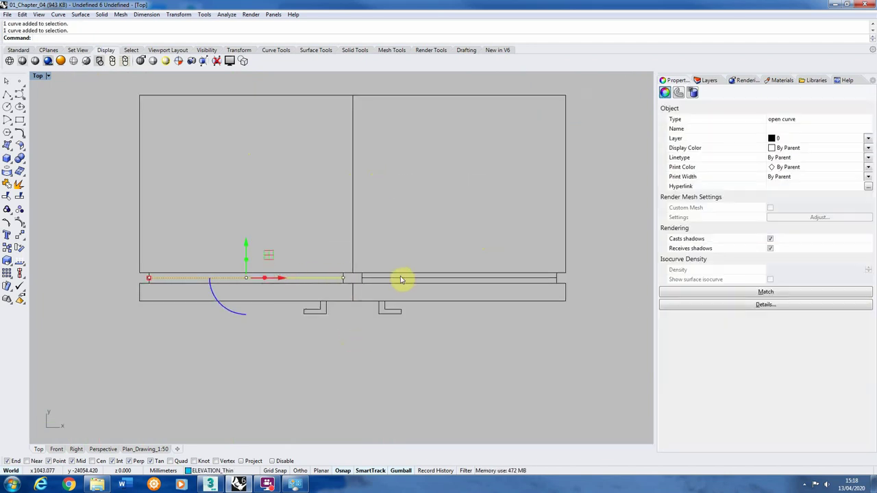
{"action": "key", "text": "Delete"}
Put all the remaining fridge curves on the ELEVATION_Thin layer.
{"action": "scroll", "coordinate": [411, 288], "scroll_direction": "down", "scroll_amount": 3}
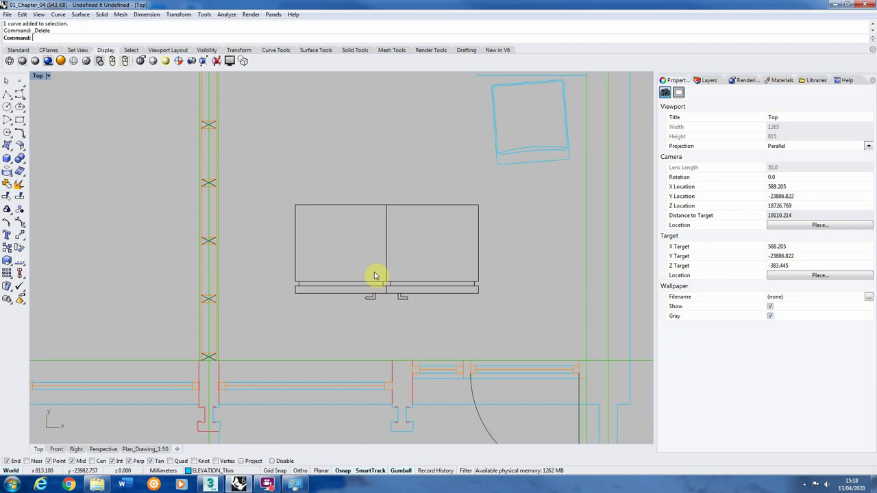
{"action": "scroll", "coordinate": [290, 290], "scroll_direction": "up", "scroll_amount": 3}
{"action": "scroll", "coordinate": [290, 307], "scroll_direction": "down", "scroll_amount": 2}
{"action": "left_click_drag", "start_coordinate": [216, 326], "coordinate": [471, 175]}
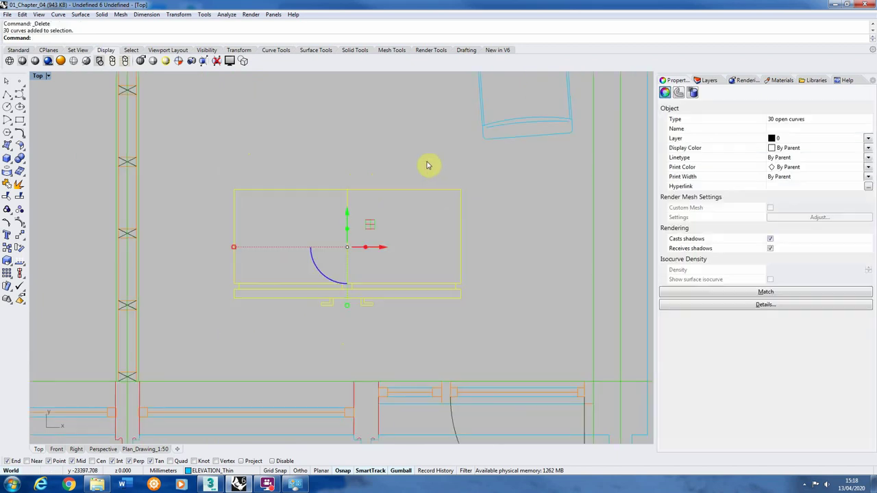
{"action": "left_click", "coordinate": [868, 138]}
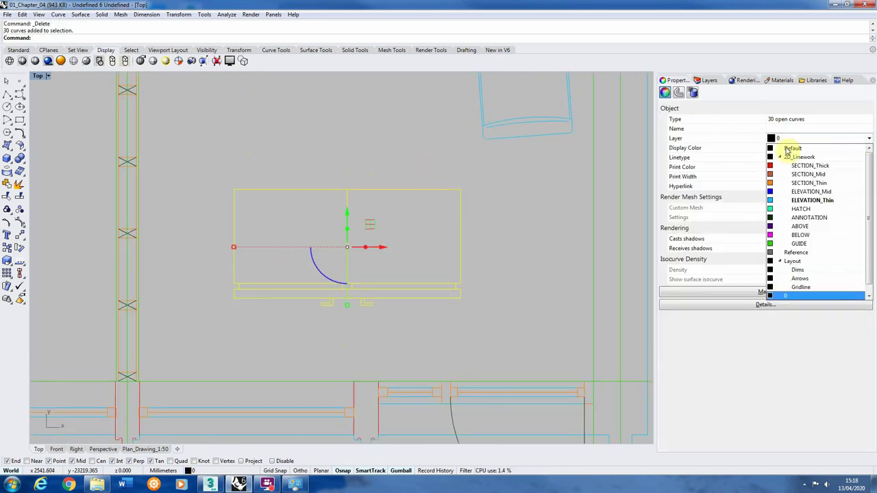
{"action": "left_click", "coordinate": [815, 200]}
{"action": "left_click", "coordinate": [528, 265]}
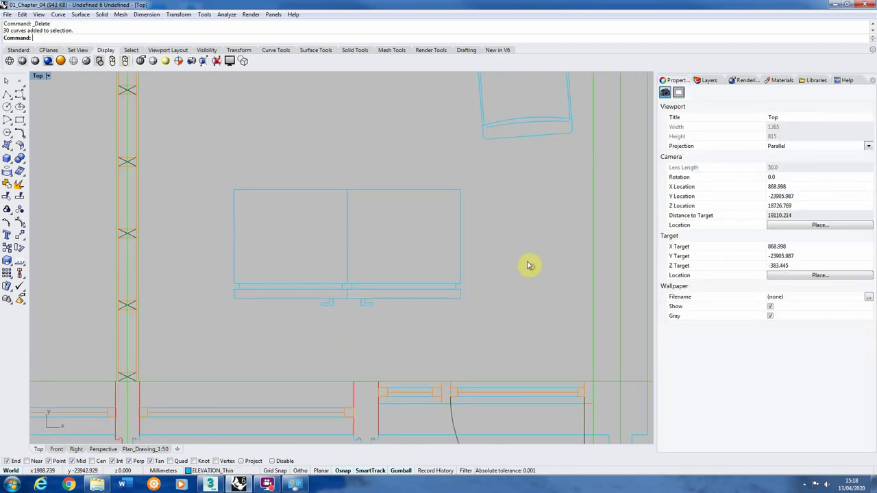
Draw a guide polyline beside the fridge, running 600 mm back from its front face and then straight across past its far side.
{"action": "scroll", "coordinate": [446, 283], "scroll_direction": "down", "scroll_amount": 3}
{"action": "scroll", "coordinate": [372, 290], "scroll_direction": "up", "scroll_amount": 3}
{"action": "scroll", "coordinate": [417, 288], "scroll_direction": "up", "scroll_amount": 1}
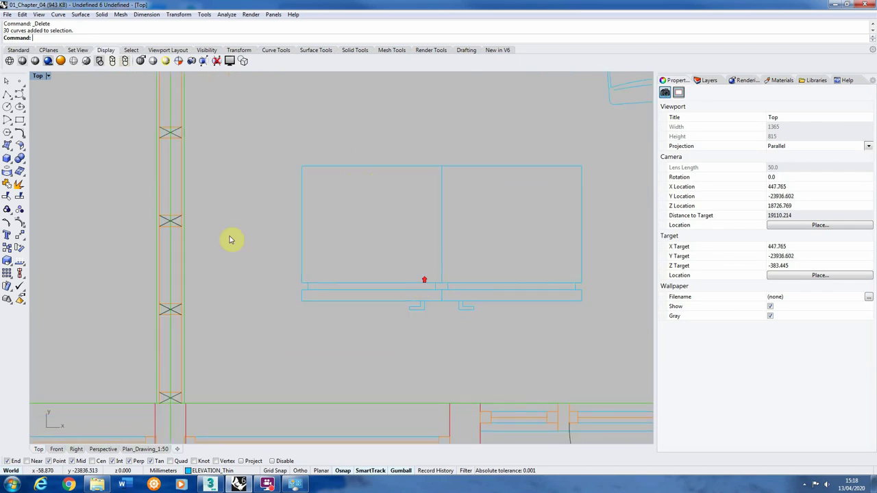
{"action": "left_click", "coordinate": [6, 93]}
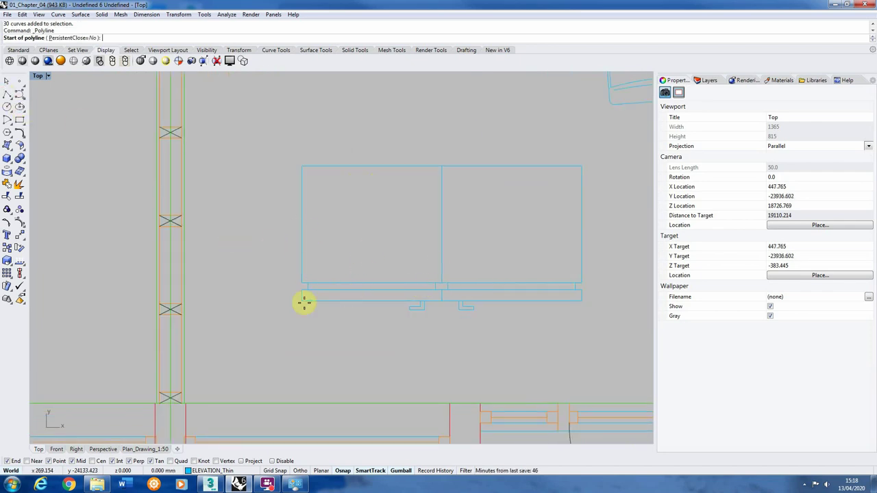
{"action": "left_click", "coordinate": [281, 300]}
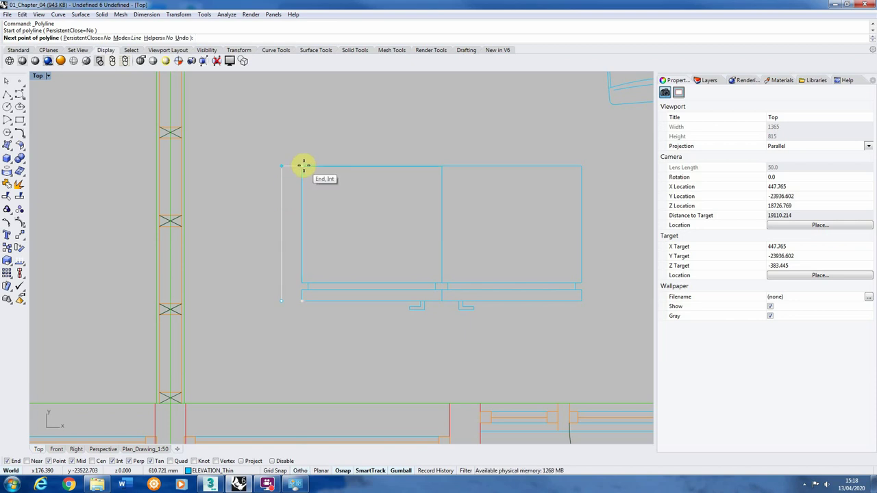
{"action": "key", "text": "Return"}
{"action": "scroll", "coordinate": [281, 166], "scroll_direction": "down", "scroll_amount": 3}
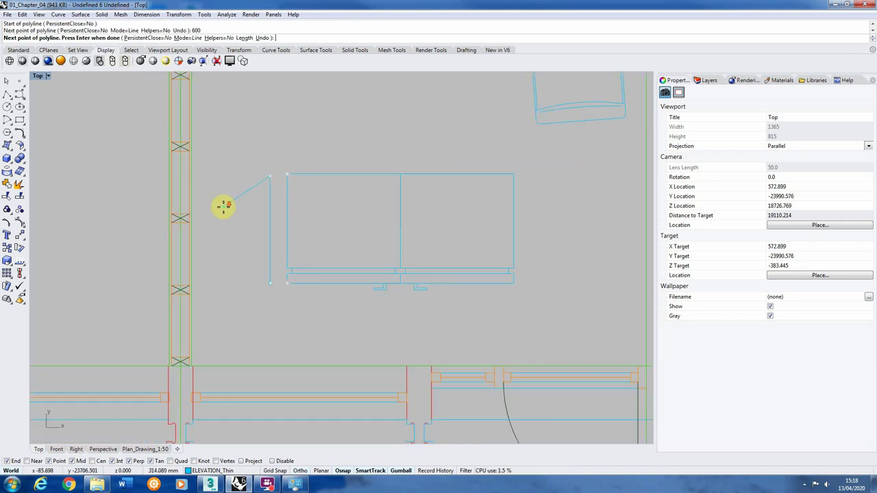
{"action": "scroll", "coordinate": [343, 198], "scroll_direction": "up", "scroll_amount": 1}
{"action": "left_click", "coordinate": [493, 182]}
{"action": "key", "text": "Return"}
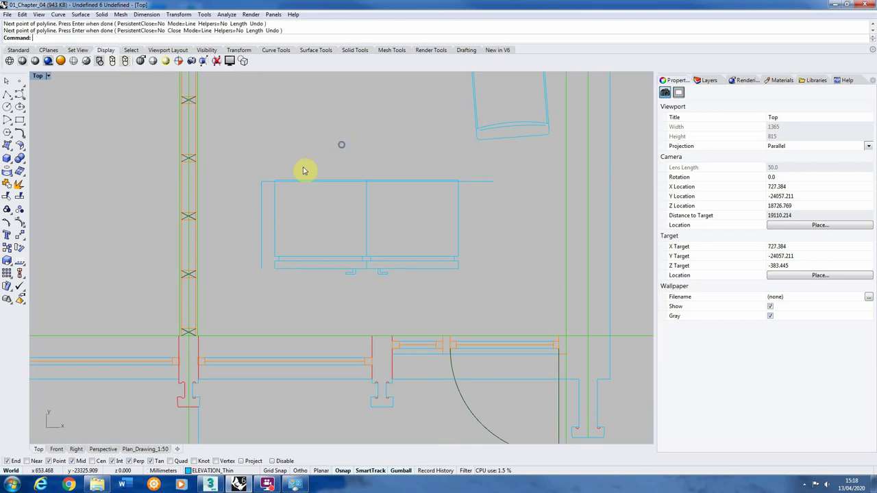
Trim the ends of the fridge's side and centre lines that extend past the guide polyline, using the guide as cutting object.
{"action": "scroll", "coordinate": [335, 175], "scroll_direction": "up", "scroll_amount": 3}
{"action": "left_click", "coordinate": [225, 204]}
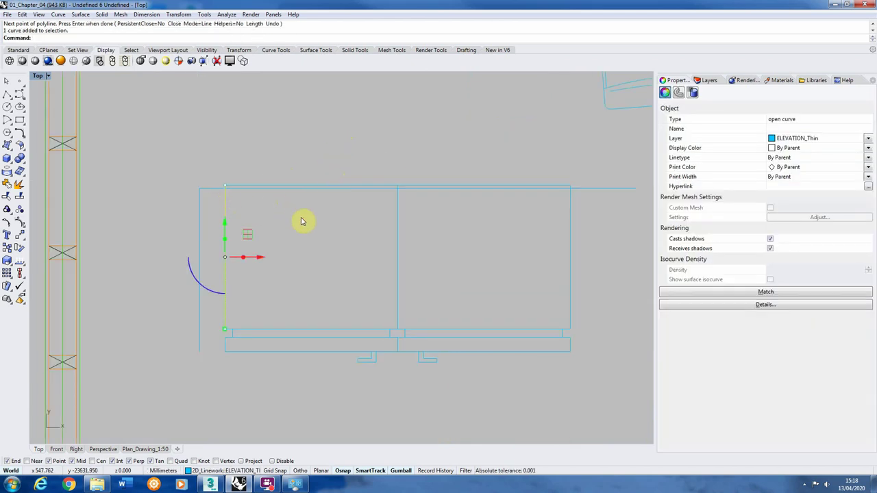
{"action": "left_click", "coordinate": [304, 190]}
{"action": "type", "text": "Tr"}
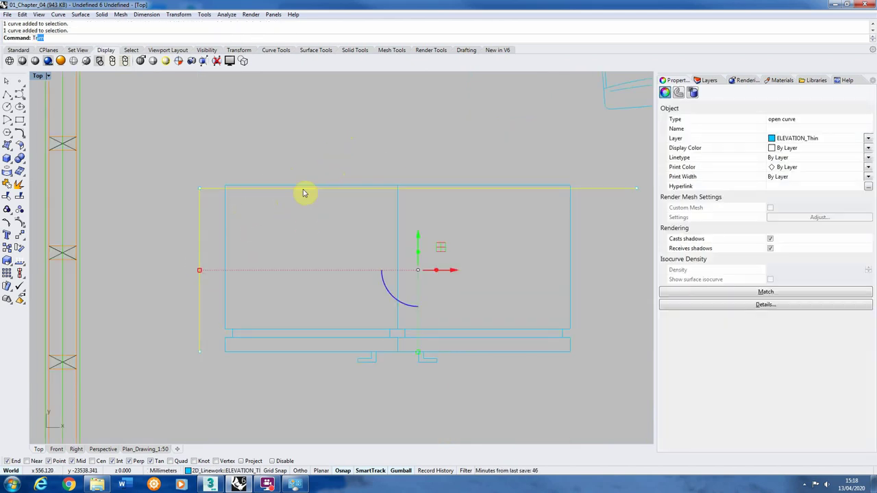
{"action": "type", "text": "im"}
{"action": "key", "text": "Return"}
{"action": "scroll", "coordinate": [226, 194], "scroll_direction": "up", "scroll_amount": 3}
{"action": "left_click", "coordinate": [211, 187]}
{"action": "right_click_drag", "start_coordinate": [153, 182], "coordinate": [509, 190]}
{"action": "left_click", "coordinate": [509, 189]}
{"action": "scroll", "coordinate": [189, 202], "scroll_direction": "down", "scroll_amount": 3}
{"action": "scroll", "coordinate": [274, 196], "scroll_direction": "up", "scroll_amount": 5}
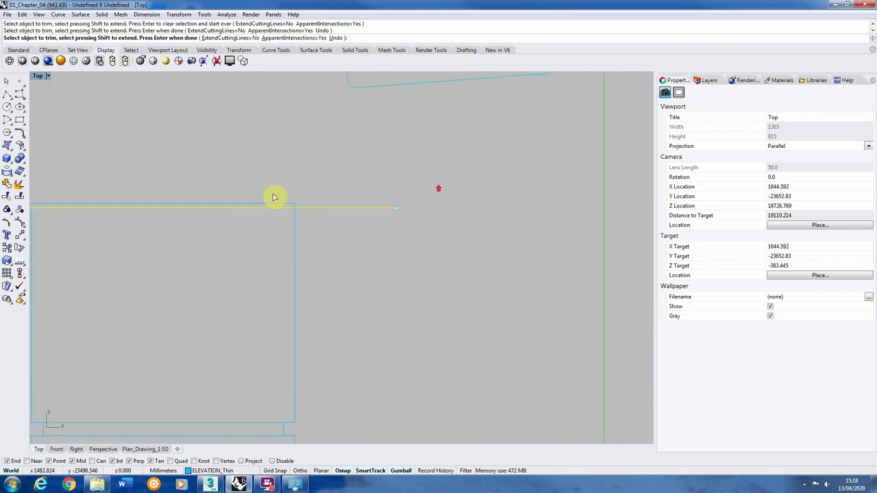
{"action": "left_click", "coordinate": [353, 202]}
{"action": "scroll", "coordinate": [340, 215], "scroll_direction": "down", "scroll_amount": 5}
{"action": "key", "text": "Return"}
Delete the guide polyline and move the fridge's two back edge lines onto the trimmed line ends.
{"action": "left_click", "coordinate": [159, 202]}
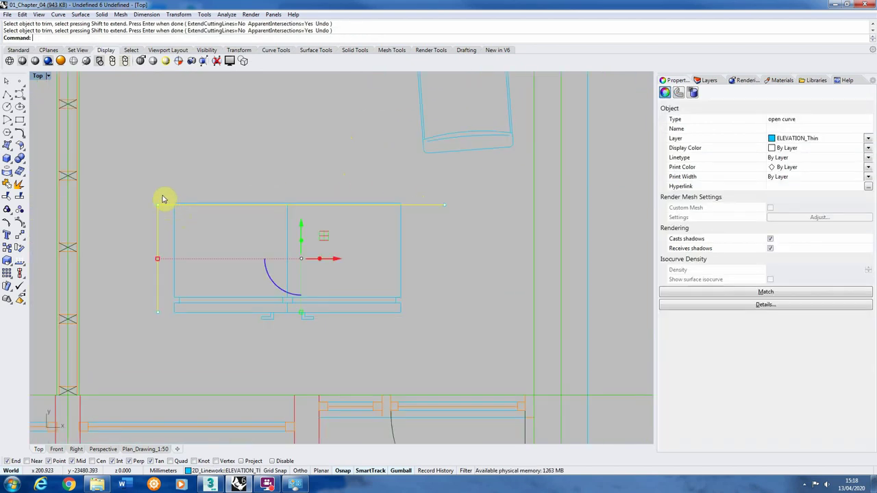
{"action": "key", "text": "Delete"}
{"action": "left_click_drag", "start_coordinate": [146, 189], "coordinate": [458, 208]}
{"action": "left_click", "coordinate": [18, 248]}
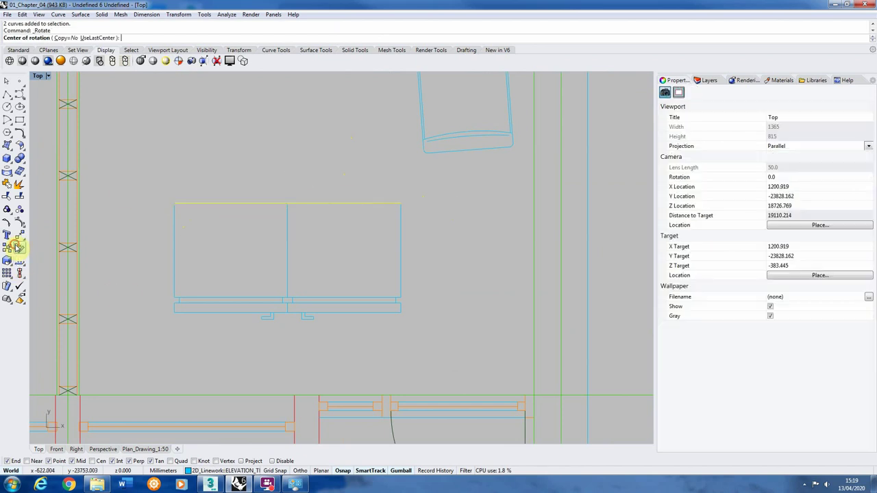
{"action": "left_click", "coordinate": [18, 235]}
{"action": "scroll", "coordinate": [288, 206], "scroll_direction": "up", "scroll_amount": 5}
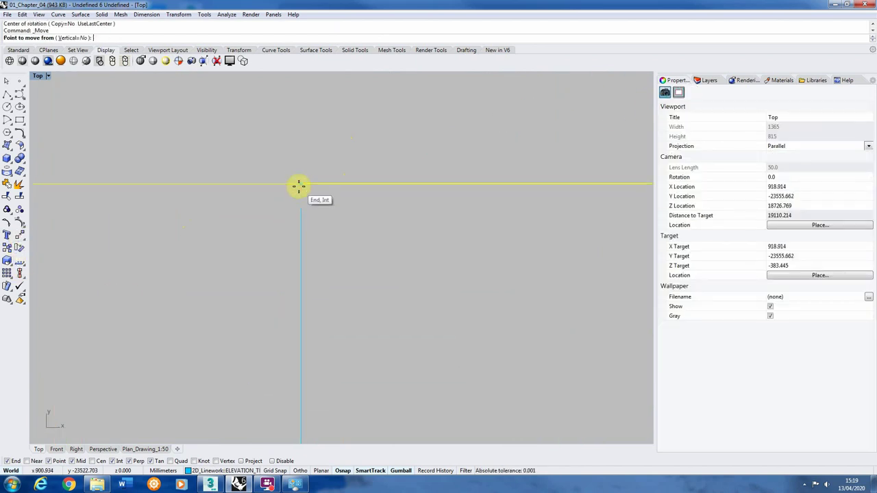
{"action": "left_click", "coordinate": [298, 187]}
{"action": "left_click", "coordinate": [300, 209]}
{"action": "key", "text": "Escape"}
{"action": "scroll", "coordinate": [385, 246], "scroll_direction": "down", "scroll_amount": 5}
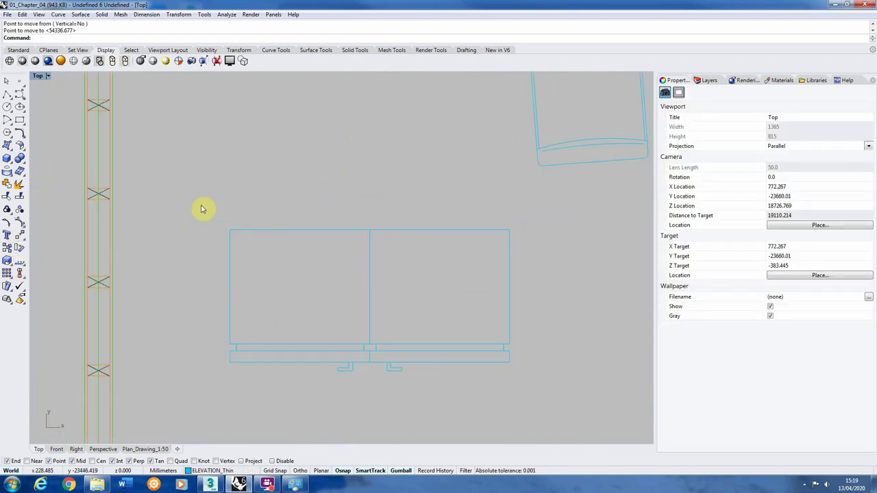
{"action": "left_click_drag", "start_coordinate": [610, 384], "coordinate": [381, 295]}
{"action": "scroll", "coordinate": [380, 295], "scroll_direction": "down", "scroll_amount": 3}
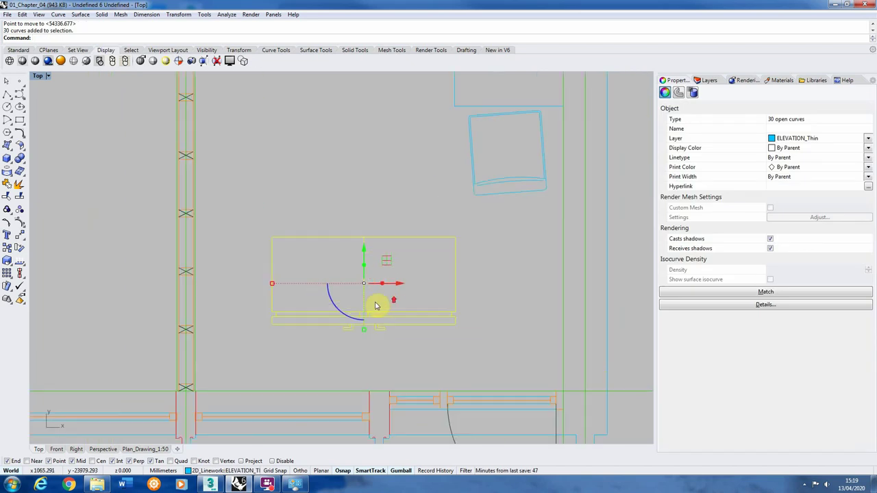
{"action": "key", "text": "Escape"}
{"action": "scroll", "coordinate": [376, 312], "scroll_direction": "up", "scroll_amount": 2}
{"action": "scroll", "coordinate": [396, 313], "scroll_direction": "down", "scroll_amount": 2}
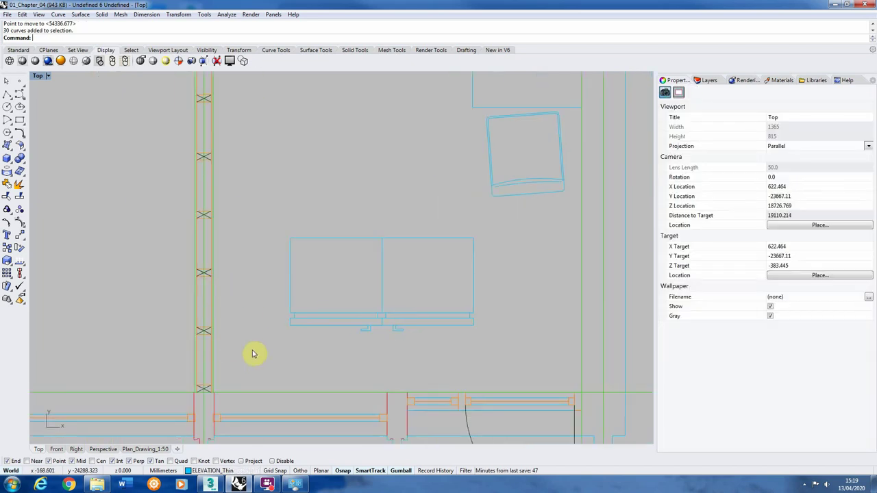
{"action": "scroll", "coordinate": [298, 317], "scroll_direction": "up", "scroll_amount": 2}
{"action": "left_click", "coordinate": [294, 317]}
{"action": "scroll", "coordinate": [366, 299], "scroll_direction": "down", "scroll_amount": 1}
{"action": "key", "text": "Escape"}
{"action": "scroll", "coordinate": [294, 347], "scroll_direction": "down", "scroll_amount": 1}
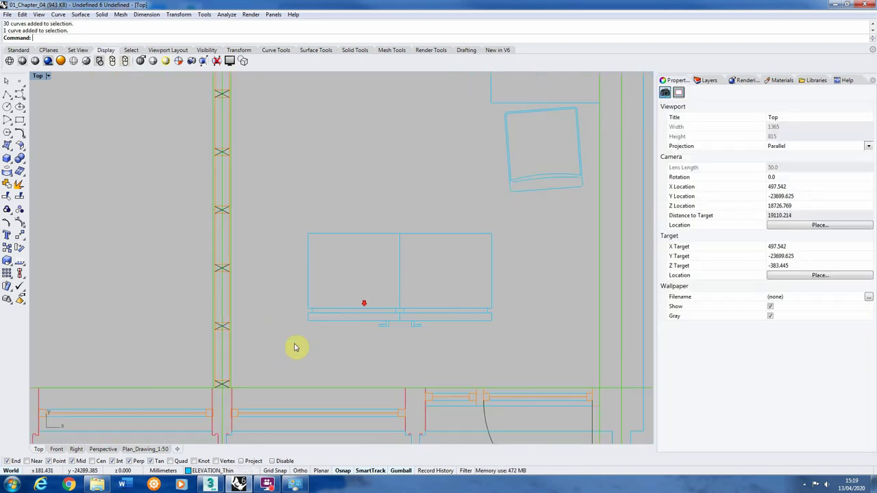
Make a block named Cupboard_01 from all the fridge curves, with its base point at the upper-left corner.
{"action": "mouse_move", "coordinate": [294, 347]}
{"action": "left_mouse_down"}
{"action": "mouse_move", "coordinate": [519, 221]}
{"action": "mouse_move", "coordinate": [358, 342]}
{"action": "mouse_move", "coordinate": [285, 343]}
{"action": "left_mouse_up"}
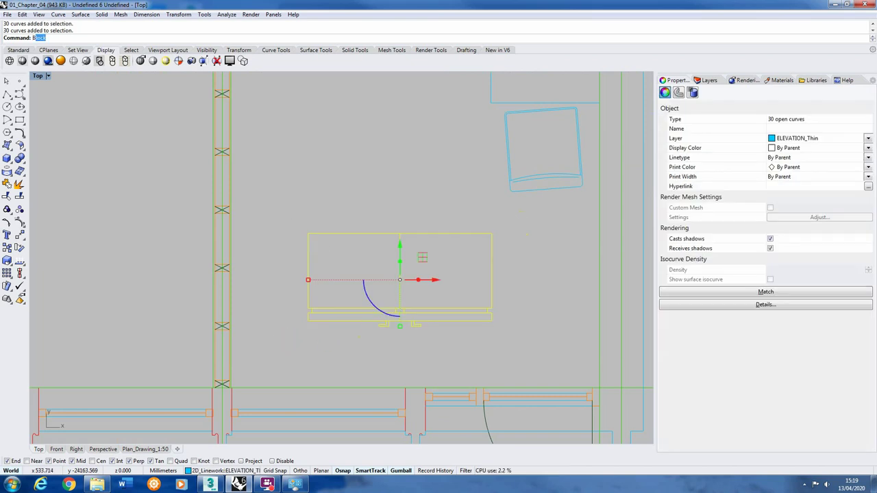
{"action": "key", "text": "Return"}
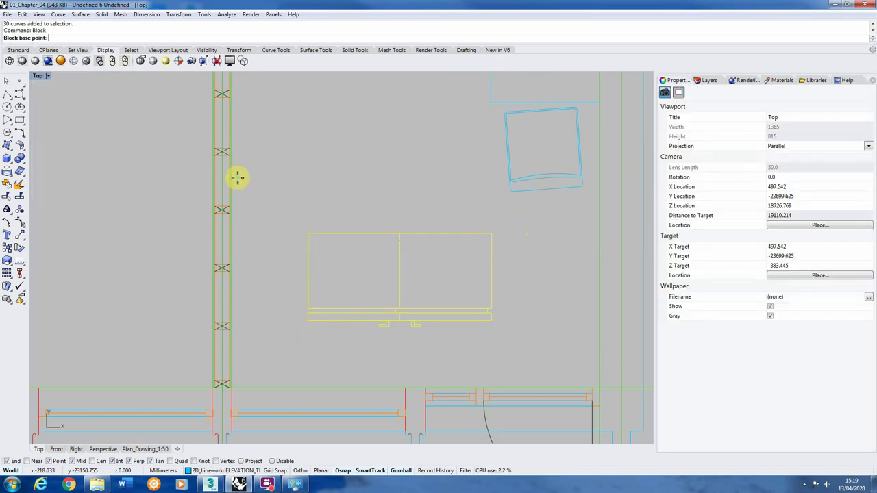
{"action": "left_click", "coordinate": [309, 236]}
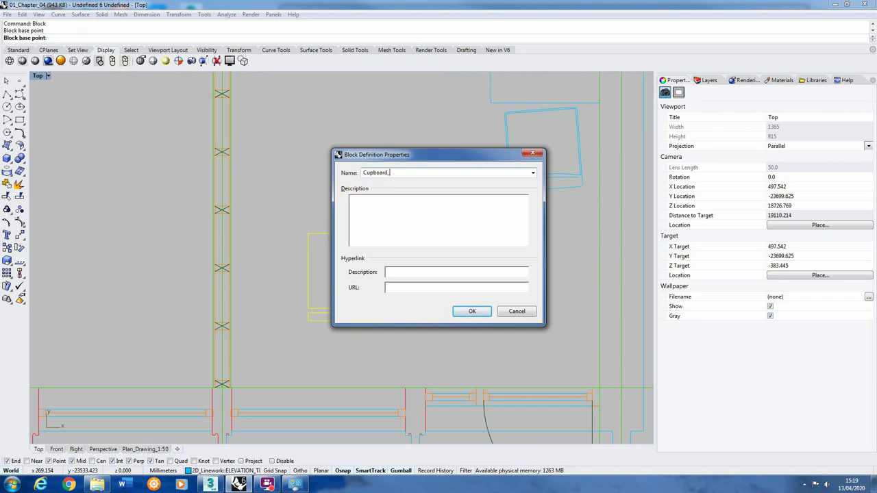
{"action": "left_click", "coordinate": [472, 312]}
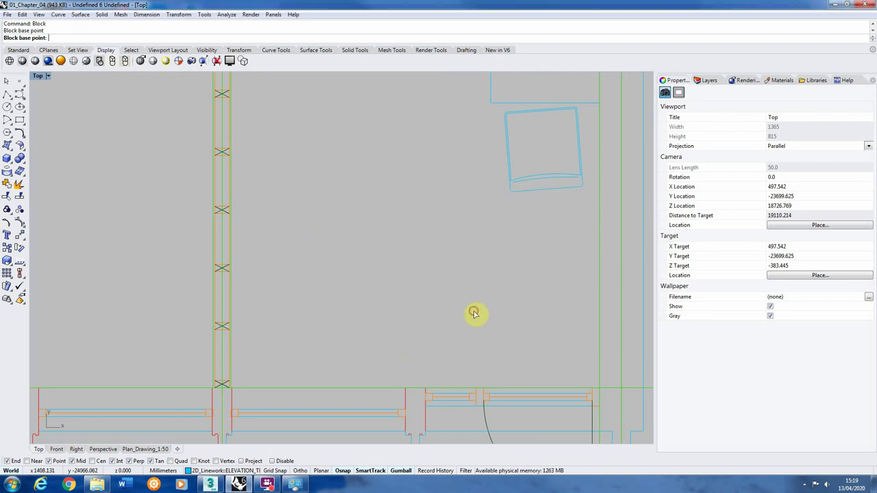
Rotate the Cupboard_01 block 90° counterclockwise about its upper-left corner so its back runs parallel to the partition wall.
{"action": "left_click", "coordinate": [411, 255]}
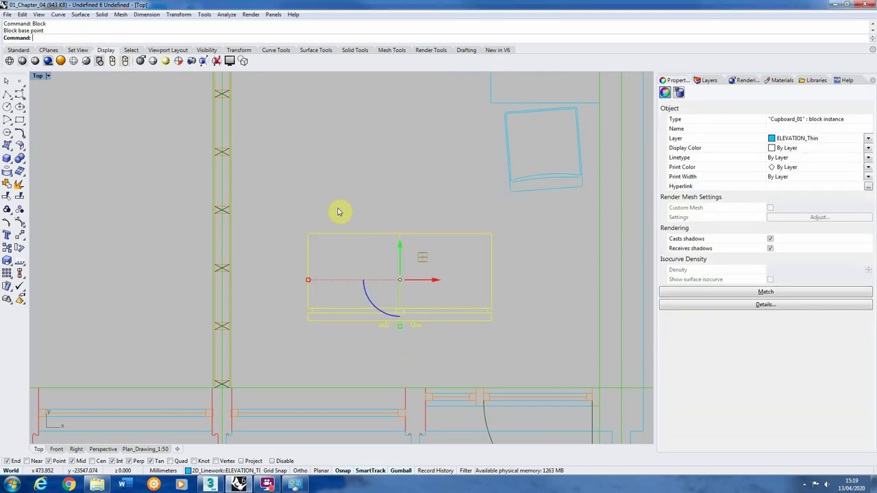
{"action": "left_click", "coordinate": [19, 249]}
{"action": "left_click", "coordinate": [308, 234]}
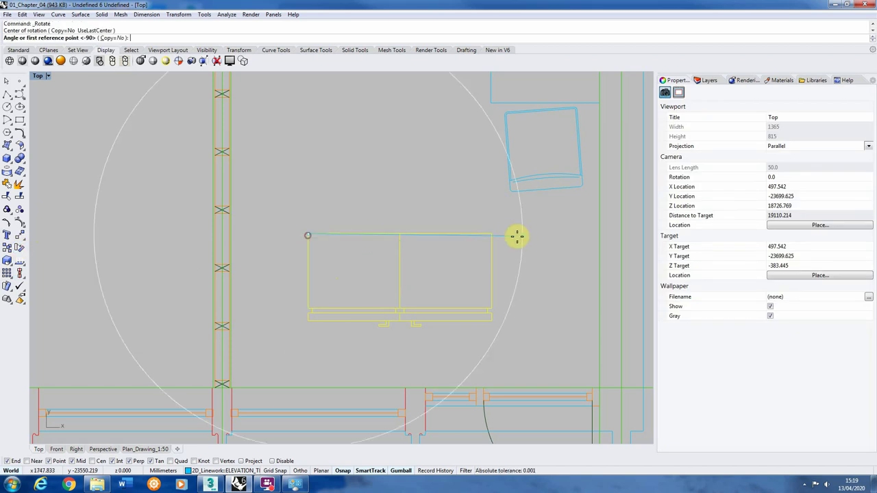
{"action": "left_click", "coordinate": [400, 232]}
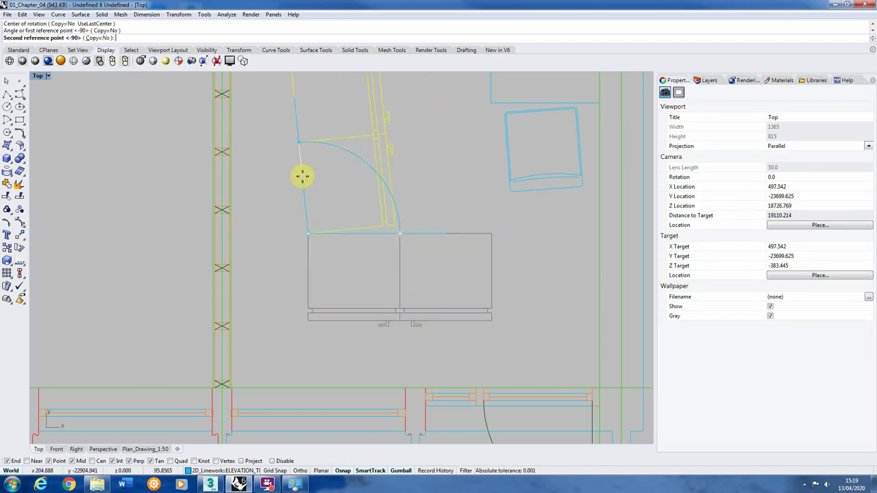
{"action": "left_click", "coordinate": [306, 176]}
Move the rotated cupboard block by its lower back corner to where the partition wall meets the window wall.
{"action": "left_click", "coordinate": [9, 247]}
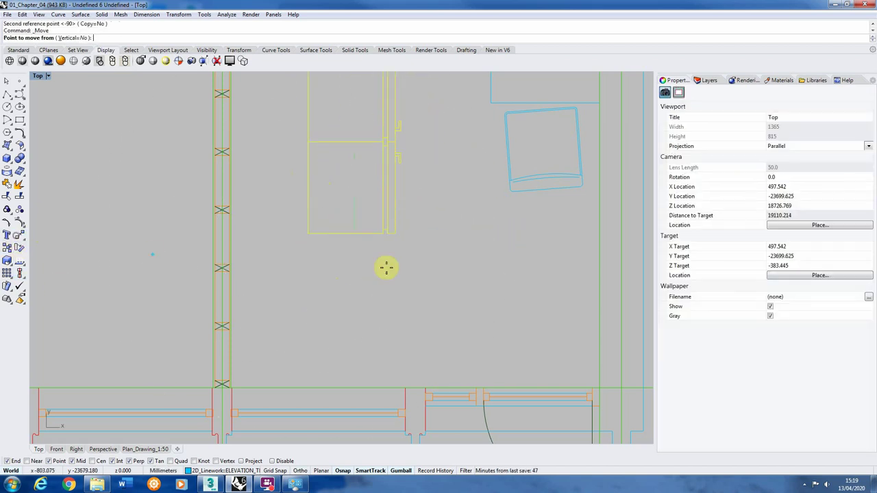
{"action": "left_click", "coordinate": [308, 233]}
{"action": "scroll", "coordinate": [226, 389], "scroll_direction": "up", "scroll_amount": 3}
{"action": "scroll", "coordinate": [220, 389], "scroll_direction": "up", "scroll_amount": 2}
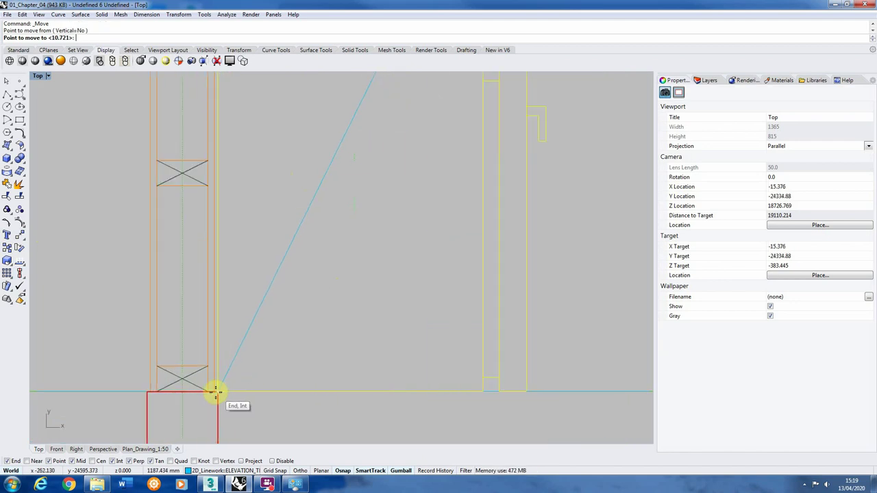
{"action": "left_click", "coordinate": [216, 389]}
{"action": "scroll", "coordinate": [308, 367], "scroll_direction": "down", "scroll_amount": 4}
{"action": "scroll", "coordinate": [342, 348], "scroll_direction": "up", "scroll_amount": 1}
{"action": "key", "text": "Escape"}
Shift the cupboard block's back corner onto the outer face line of the partition wall so the block sits flush.
{"action": "left_click", "coordinate": [330, 350]}
{"action": "scroll", "coordinate": [254, 376], "scroll_direction": "up", "scroll_amount": 2}
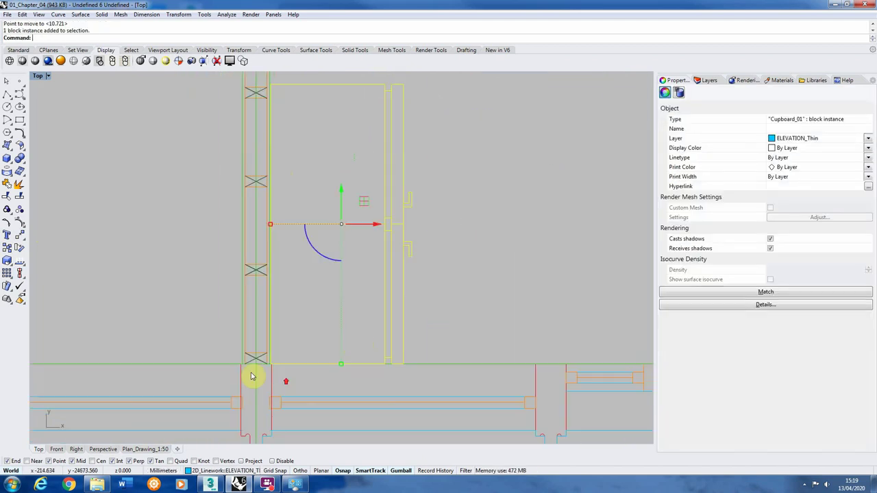
{"action": "scroll", "coordinate": [342, 322], "scroll_direction": "up", "scroll_amount": 2}
{"action": "scroll", "coordinate": [317, 358], "scroll_direction": "up", "scroll_amount": 2}
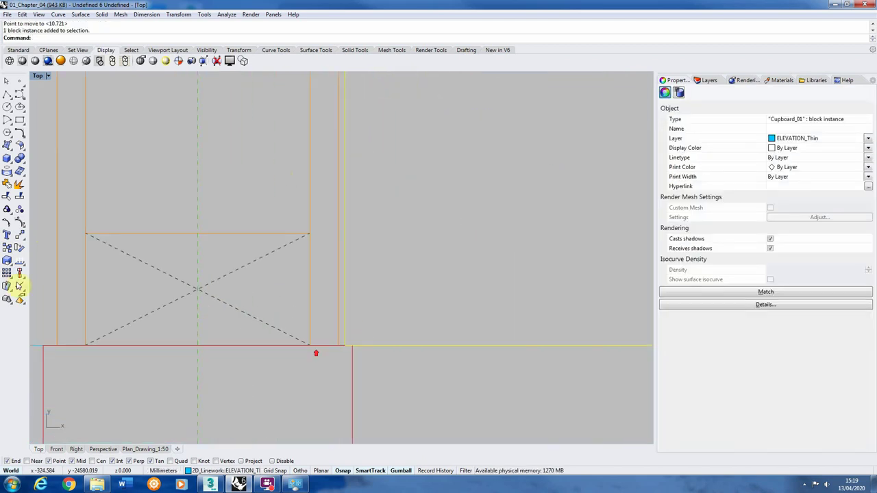
{"action": "left_click", "coordinate": [19, 247]}
{"action": "left_click", "coordinate": [344, 345]}
{"action": "left_click", "coordinate": [338, 346]}
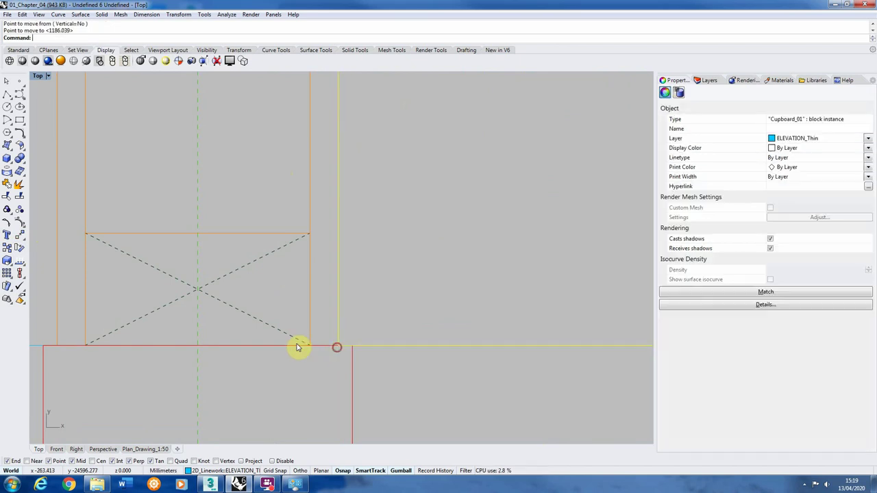
{"action": "scroll", "coordinate": [297, 347], "scroll_direction": "down", "scroll_amount": 3}
{"action": "key", "text": "Escape"}
Copy the cupboard block twice along the partition wall, placing each copy end to end above the previous one.
{"action": "left_click", "coordinate": [363, 222]}
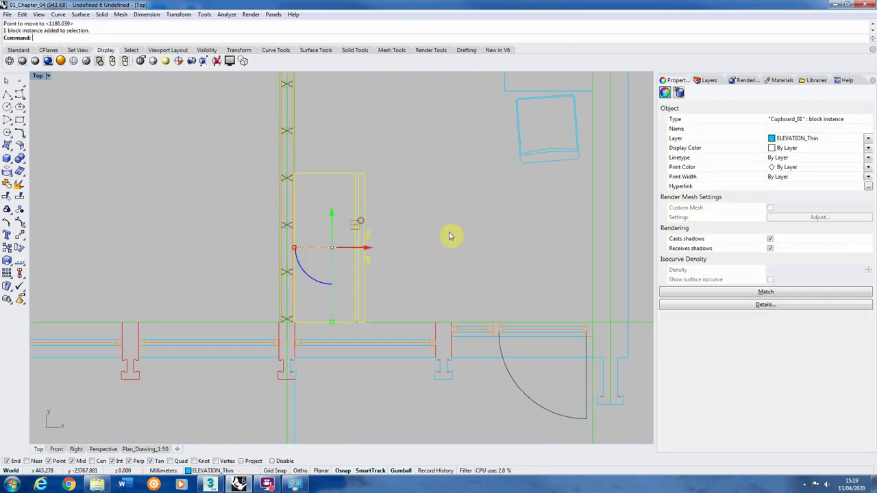
{"action": "left_click", "coordinate": [21, 295]}
{"action": "left_click", "coordinate": [8, 248]}
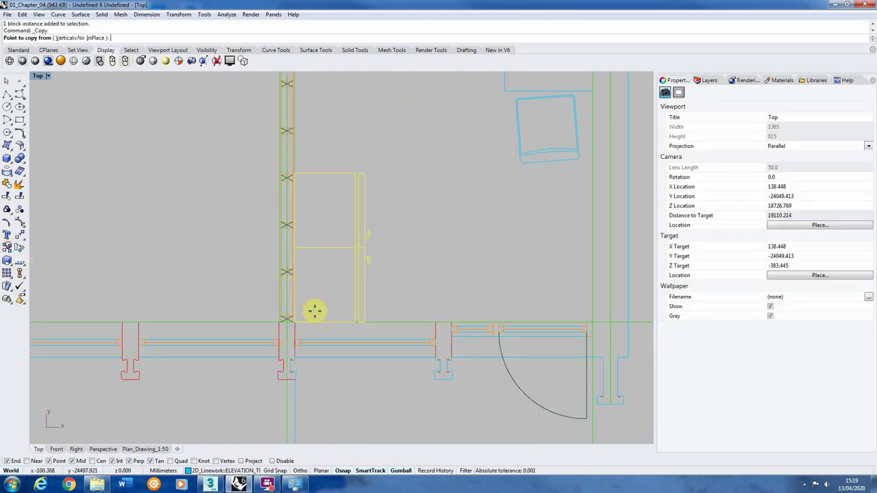
{"action": "scroll", "coordinate": [296, 321], "scroll_direction": "up", "scroll_amount": 5}
{"action": "left_click", "coordinate": [300, 319]}
{"action": "scroll", "coordinate": [329, 356], "scroll_direction": "down", "scroll_amount": 4}
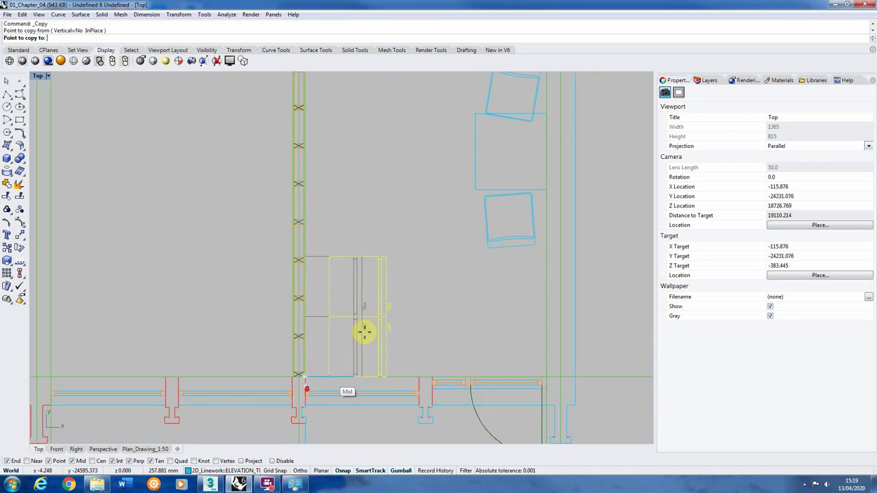
{"action": "scroll", "coordinate": [274, 270], "scroll_direction": "up", "scroll_amount": 3}
{"action": "left_click", "coordinate": [278, 292]}
{"action": "scroll", "coordinate": [300, 342], "scroll_direction": "down", "scroll_amount": 3}
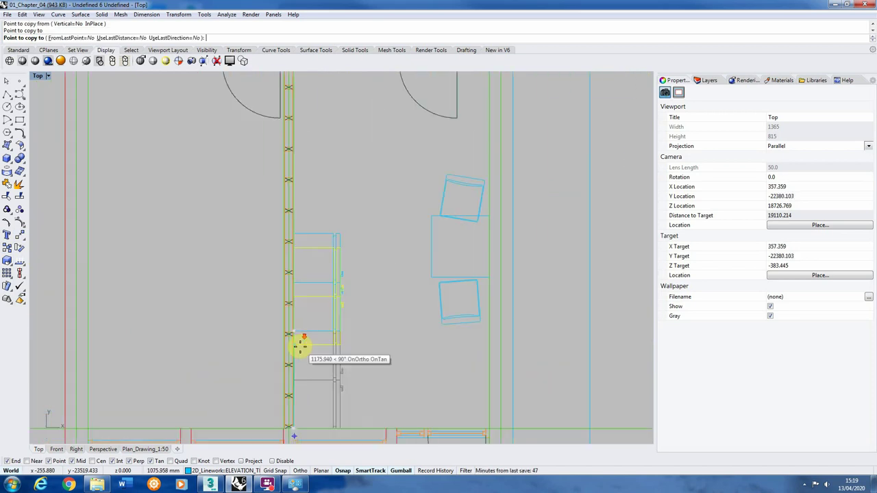
{"action": "scroll", "coordinate": [286, 235], "scroll_direction": "up", "scroll_amount": 3}
{"action": "left_click", "coordinate": [292, 235]}
{"action": "scroll", "coordinate": [384, 308], "scroll_direction": "down", "scroll_amount": 3}
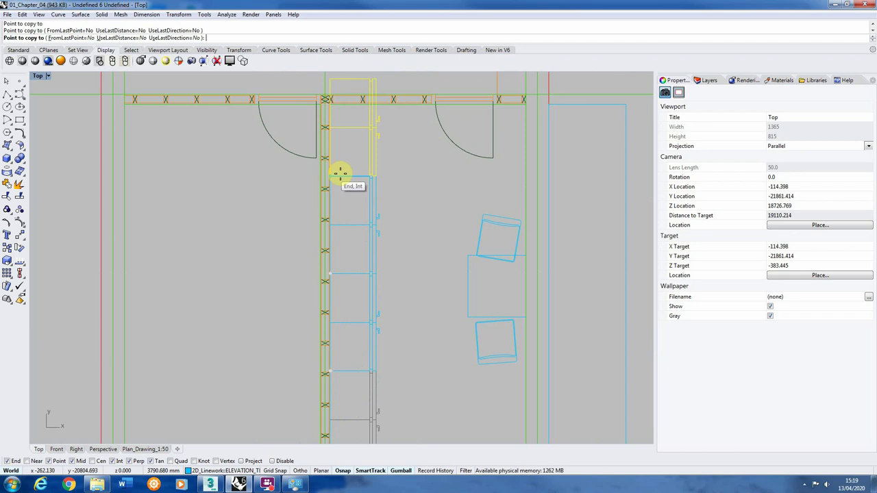
Try a third cupboard copy at the upper end of the row, and delete it again.
{"action": "left_click", "coordinate": [336, 174]}
{"action": "scroll", "coordinate": [413, 206], "scroll_direction": "down", "scroll_amount": 3}
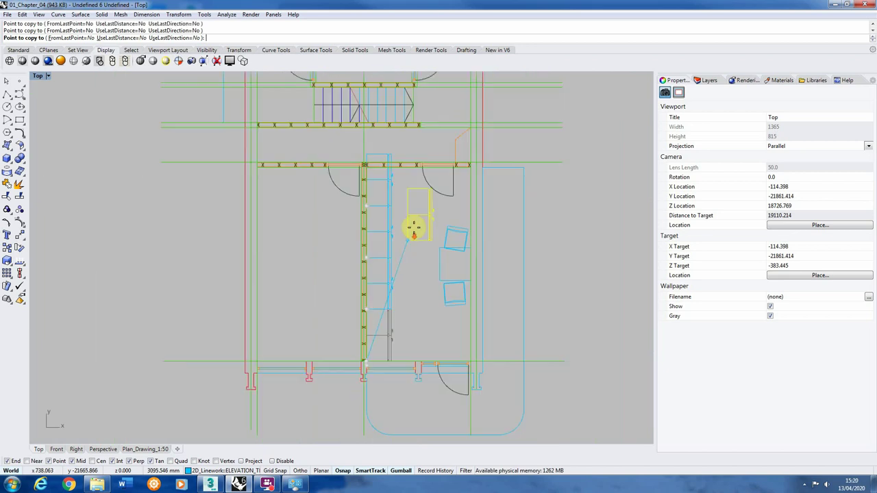
{"action": "key", "text": "Escape"}
{"action": "left_click", "coordinate": [420, 250]}
{"action": "key", "text": "Delete"}
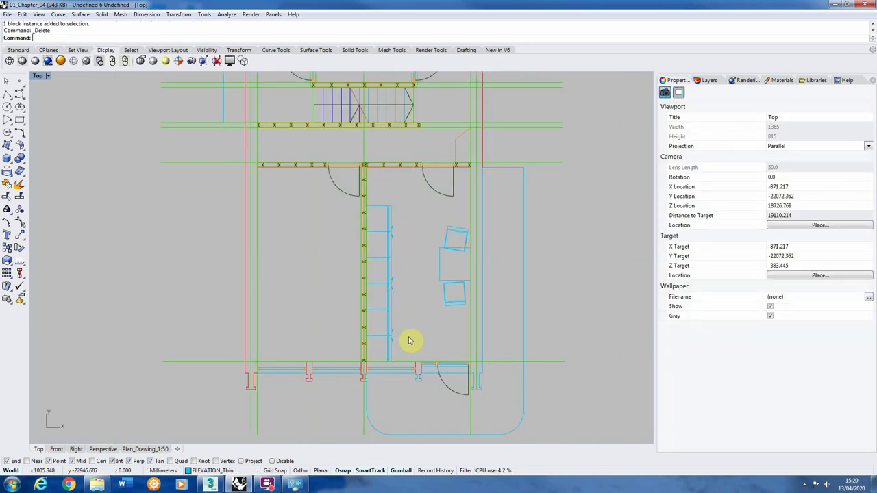
Move the row of three cupboard blocks 600 mm up along the partition wall, away from the window wall.
{"action": "scroll", "coordinate": [358, 245], "scroll_direction": "up", "scroll_amount": 3}
{"action": "scroll", "coordinate": [358, 321], "scroll_direction": "down", "scroll_amount": 2}
{"action": "scroll", "coordinate": [352, 243], "scroll_direction": "down", "scroll_amount": 1}
{"action": "scroll", "coordinate": [251, 254], "scroll_direction": "up", "scroll_amount": 3}
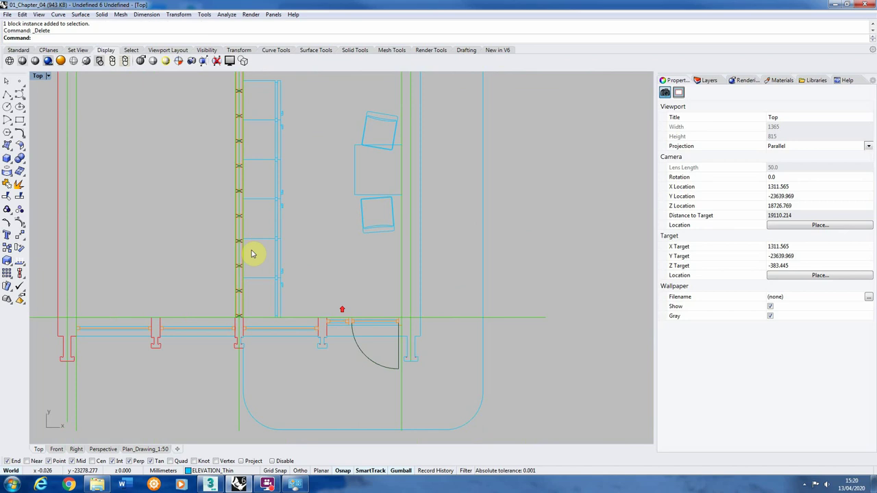
{"action": "scroll", "coordinate": [284, 316], "scroll_direction": "down", "scroll_amount": 1}
{"action": "left_click_drag", "start_coordinate": [295, 141], "coordinate": [270, 312]}
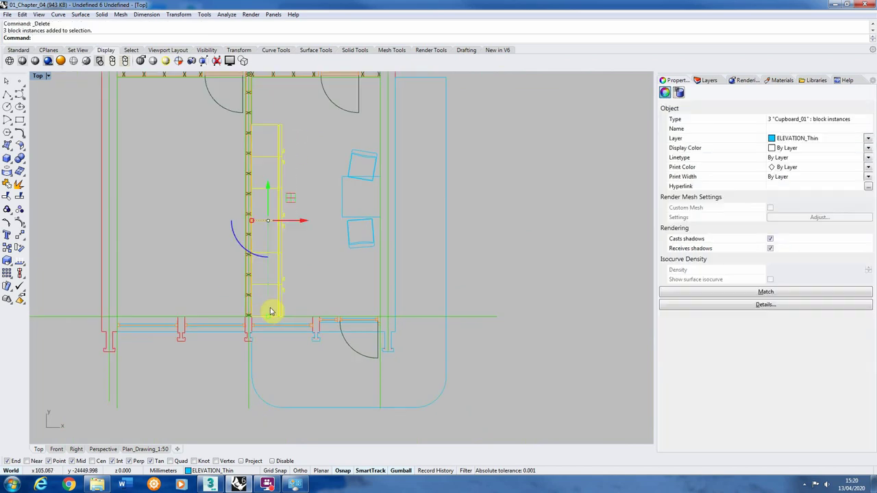
{"action": "left_click", "coordinate": [21, 239]}
{"action": "scroll", "coordinate": [283, 315], "scroll_direction": "up", "scroll_amount": 4}
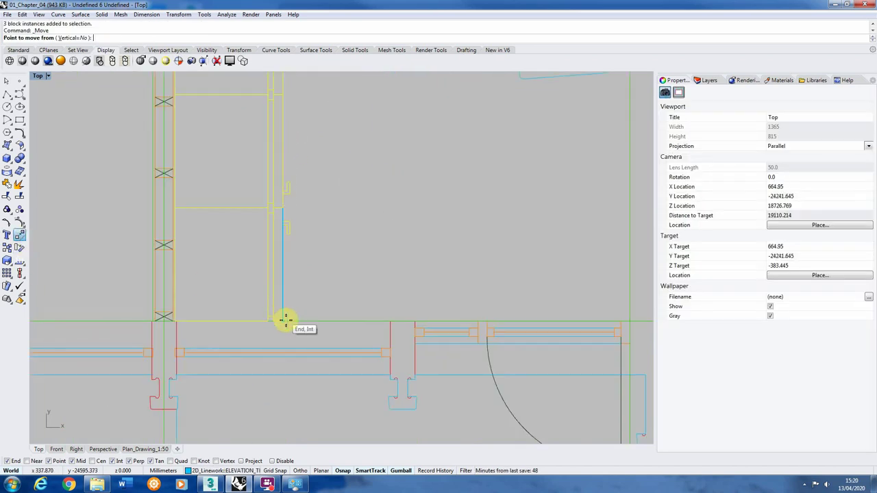
{"action": "left_click", "coordinate": [283, 319]}
{"action": "type", "text": "600"}
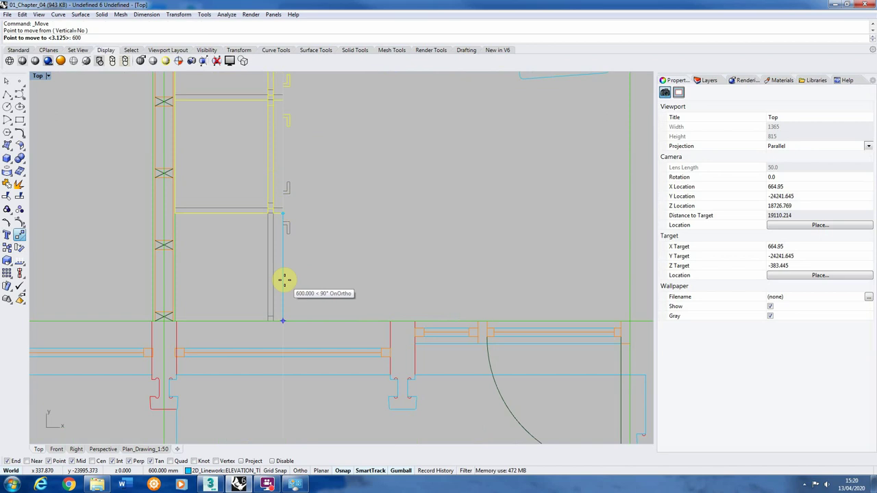
{"action": "key", "text": "Return"}
{"action": "scroll", "coordinate": [285, 279], "scroll_direction": "down", "scroll_amount": 4}
{"action": "key", "text": "Escape"}
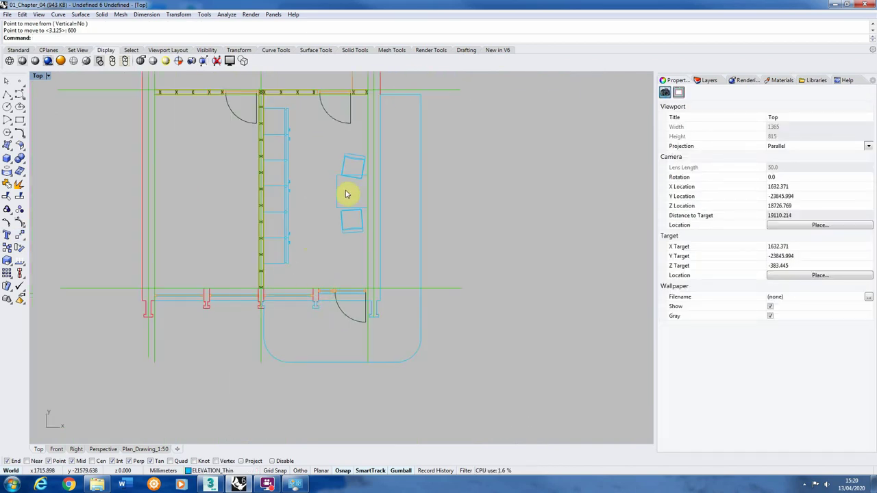
Open the Plan_Drawing_1:50 layout and examine the kitchen furniture on the sheet.
{"action": "left_click", "coordinate": [143, 449]}
{"action": "scroll", "coordinate": [378, 334], "scroll_direction": "up", "scroll_amount": 6}
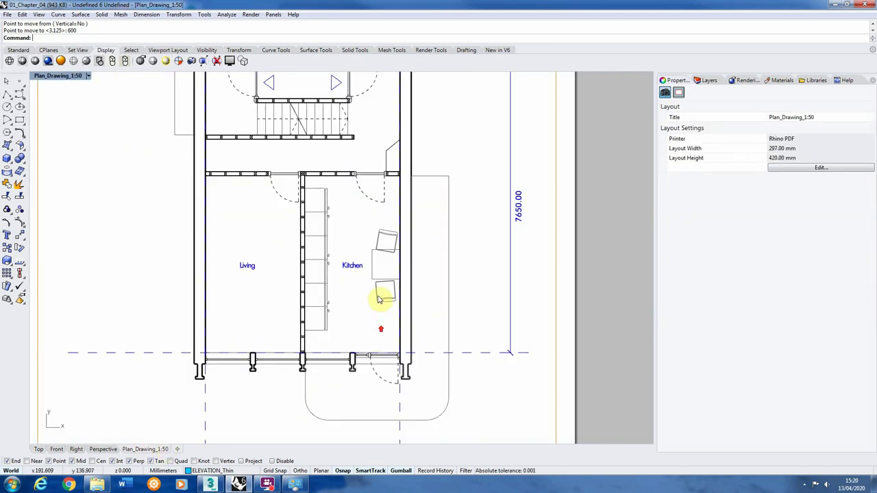
Examine the furniture, fixtures and floor hatching in the living room and kitchen of the Top view plan.
{"action": "scroll", "coordinate": [324, 272], "scroll_direction": "down", "scroll_amount": 1}
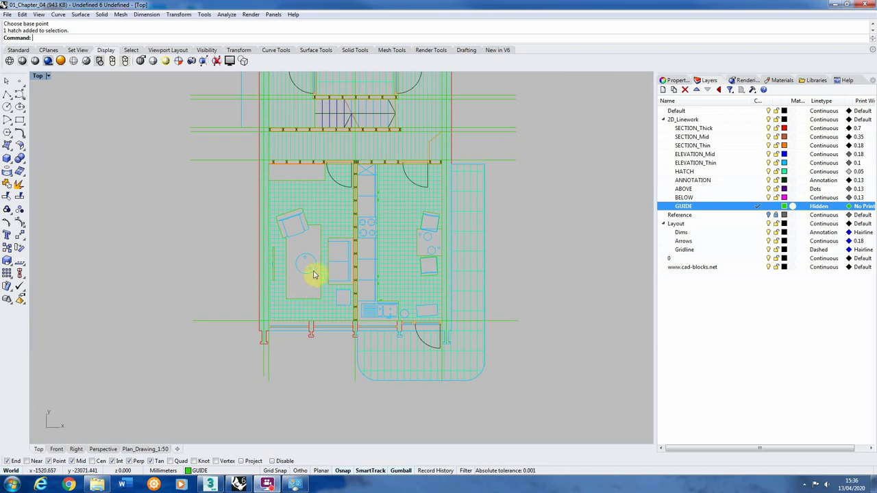
{"action": "scroll", "coordinate": [313, 264], "scroll_direction": "up", "scroll_amount": 4}
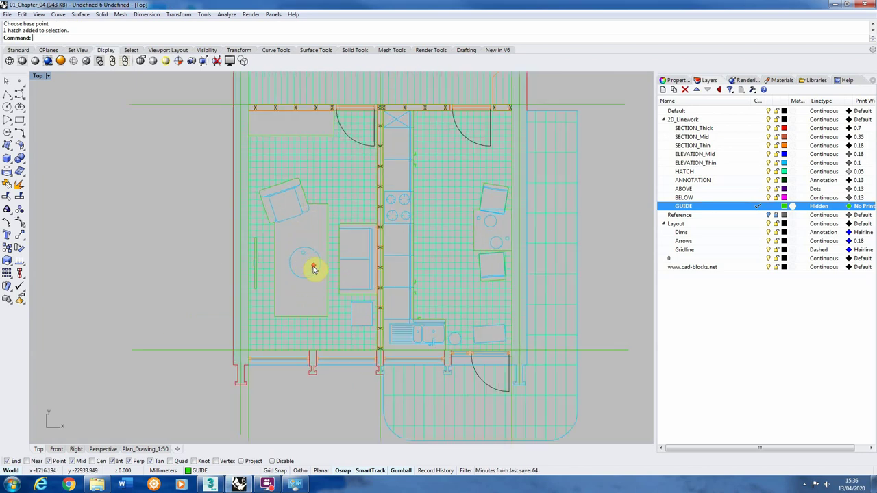
{"action": "scroll", "coordinate": [302, 232], "scroll_direction": "down", "scroll_amount": 3}
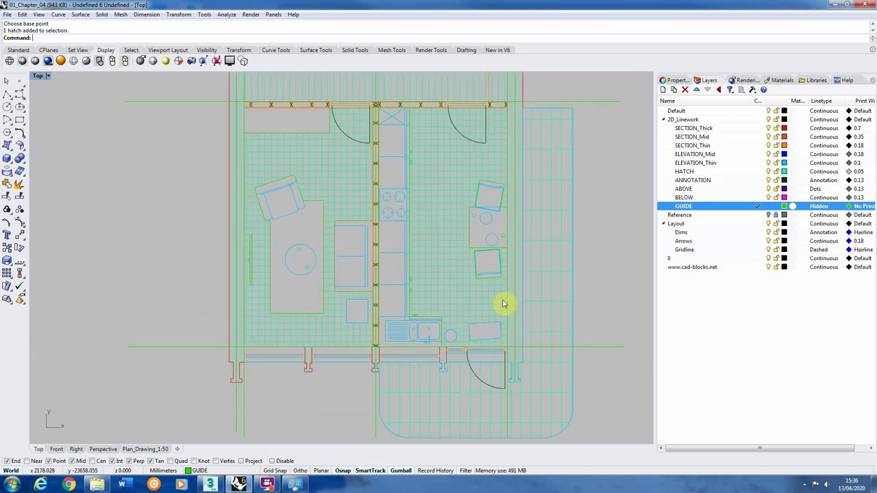
{"action": "scroll", "coordinate": [504, 307], "scroll_direction": "up", "scroll_amount": 4}
{"action": "scroll", "coordinate": [476, 249], "scroll_direction": "up", "scroll_amount": 5}
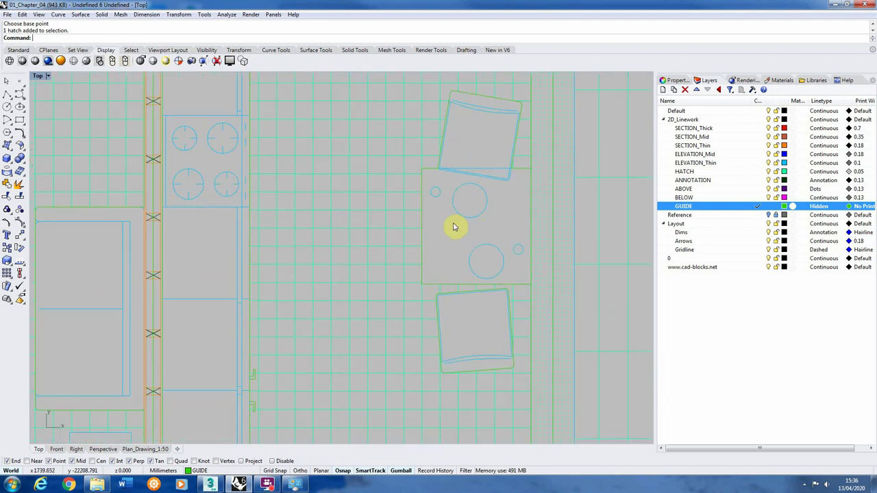
{"action": "scroll", "coordinate": [448, 196], "scroll_direction": "down", "scroll_amount": 6}
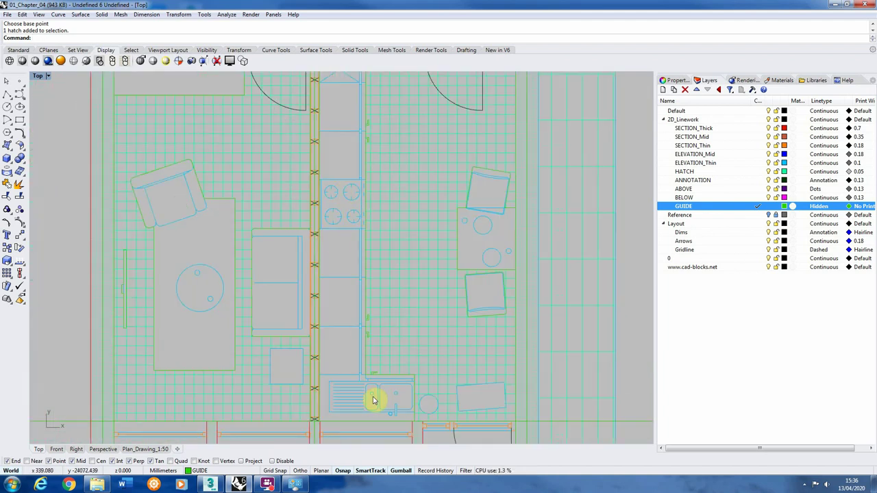
{"action": "scroll", "coordinate": [399, 385], "scroll_direction": "down", "scroll_amount": 2}
{"action": "scroll", "coordinate": [297, 326], "scroll_direction": "up", "scroll_amount": 2}
{"action": "scroll", "coordinate": [379, 401], "scroll_direction": "down", "scroll_amount": 2}
{"action": "scroll", "coordinate": [375, 394], "scroll_direction": "up", "scroll_amount": 3}
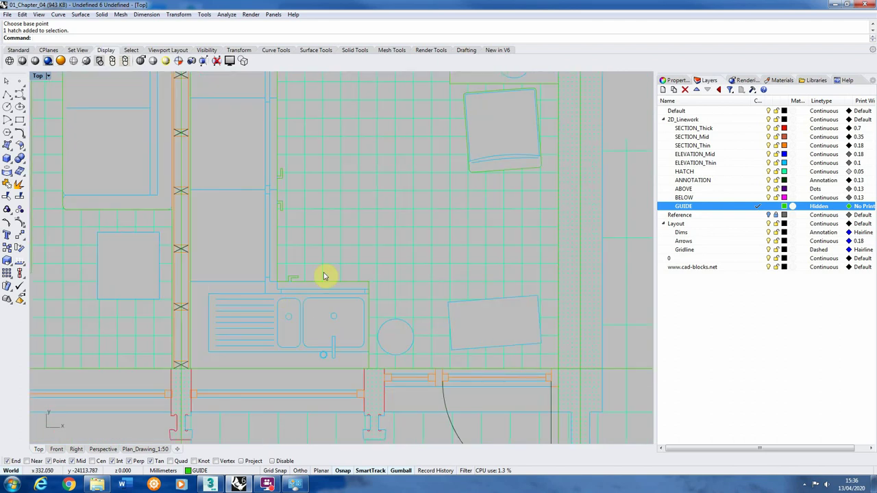
{"action": "scroll", "coordinate": [393, 342], "scroll_direction": "down", "scroll_amount": 2}
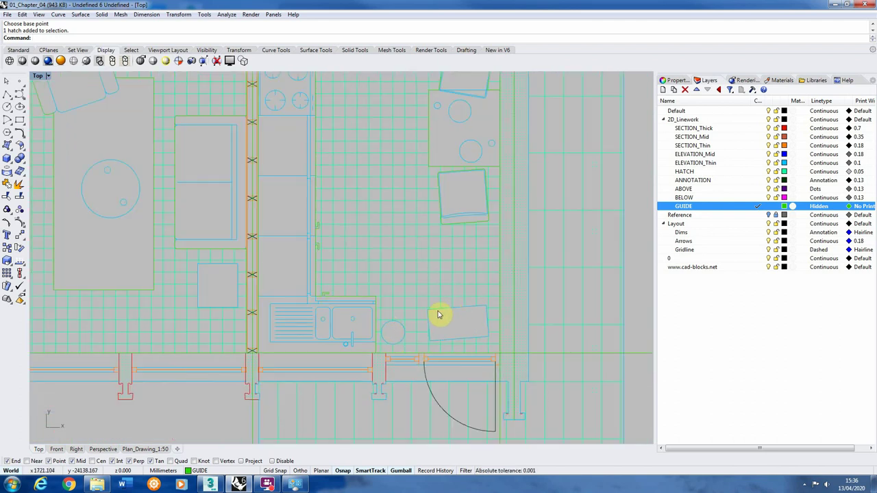
{"action": "scroll", "coordinate": [452, 354], "scroll_direction": "down", "scroll_amount": 3}
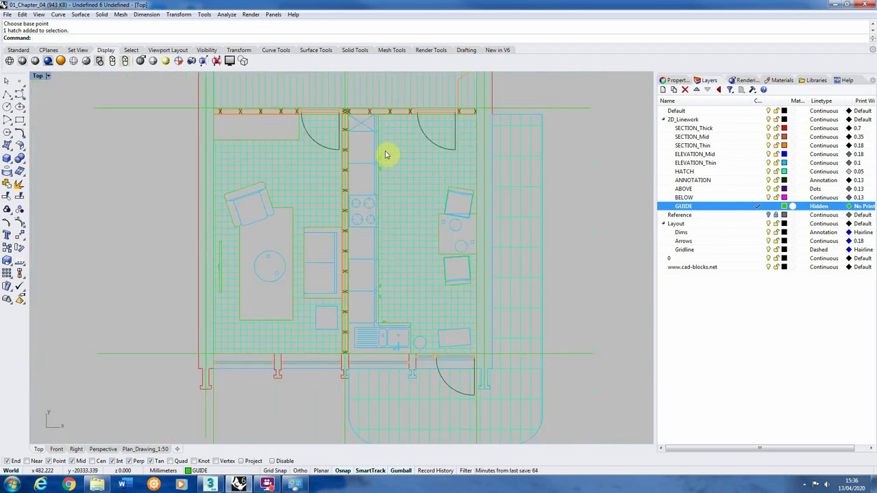
{"action": "scroll", "coordinate": [470, 202], "scroll_direction": "up", "scroll_amount": 3}
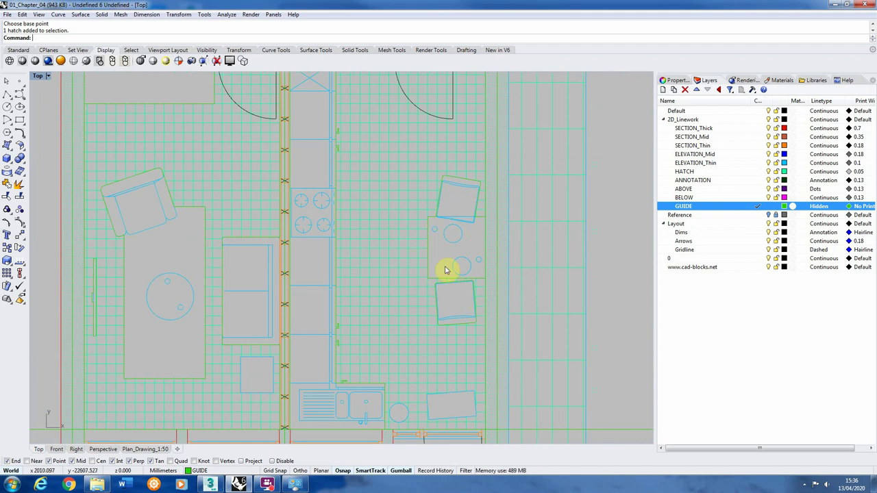
{"action": "scroll", "coordinate": [438, 272], "scroll_direction": "down", "scroll_amount": 2}
{"action": "scroll", "coordinate": [263, 229], "scroll_direction": "down", "scroll_amount": 1}
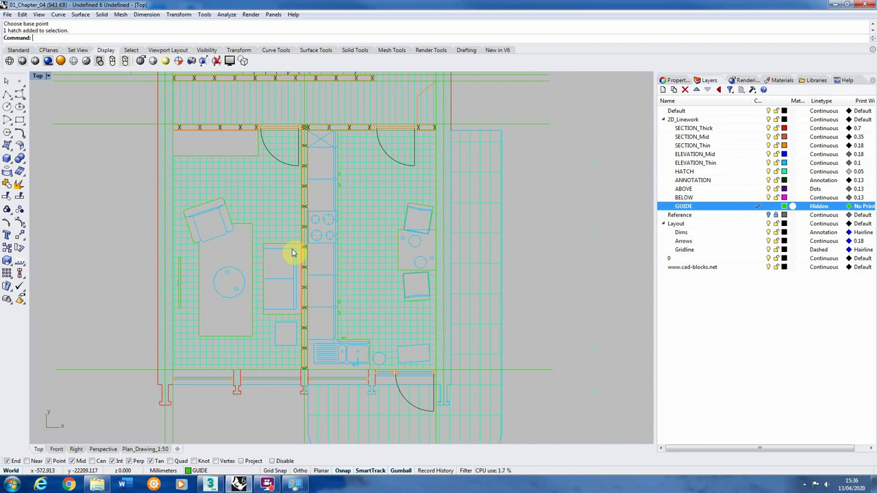
{"action": "scroll", "coordinate": [226, 302], "scroll_direction": "up", "scroll_amount": 3}
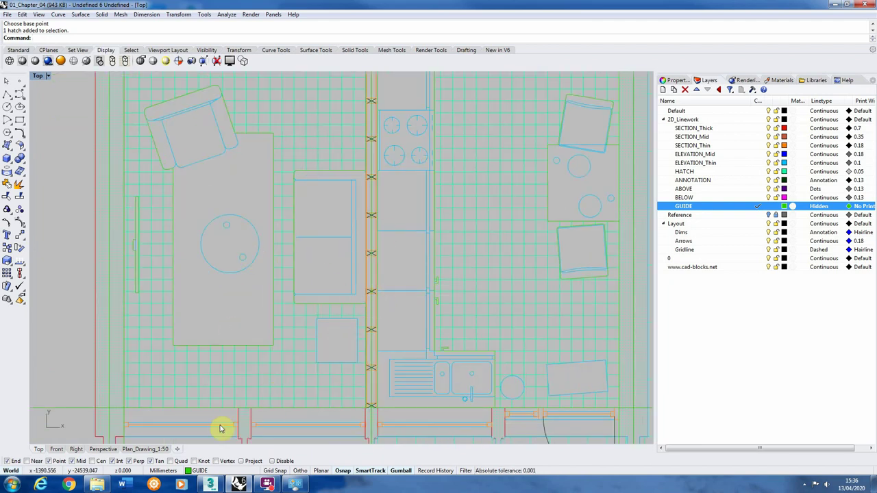
Open the Plan_Drawing_1:50 layout and examine how the furnished living room and kitchen appear on the sheet.
{"action": "left_click", "coordinate": [144, 449]}
{"action": "scroll", "coordinate": [202, 316], "scroll_direction": "up", "scroll_amount": 2}
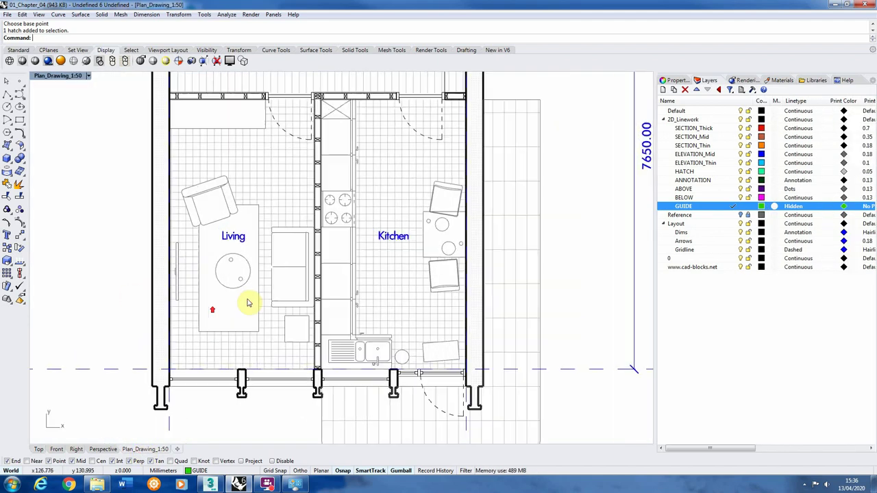
{"action": "scroll", "coordinate": [260, 258], "scroll_direction": "down", "scroll_amount": 1}
{"action": "scroll", "coordinate": [362, 303], "scroll_direction": "down", "scroll_amount": 2}
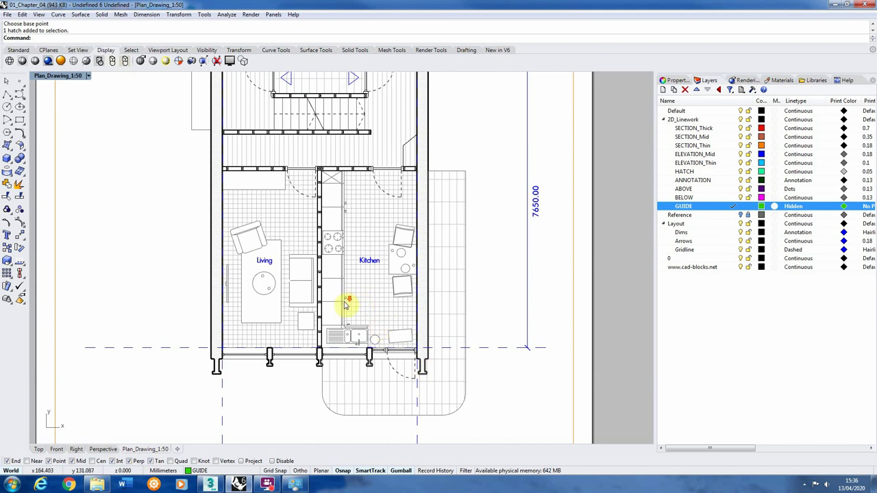
{"action": "scroll", "coordinate": [346, 305], "scroll_direction": "down", "scroll_amount": 1}
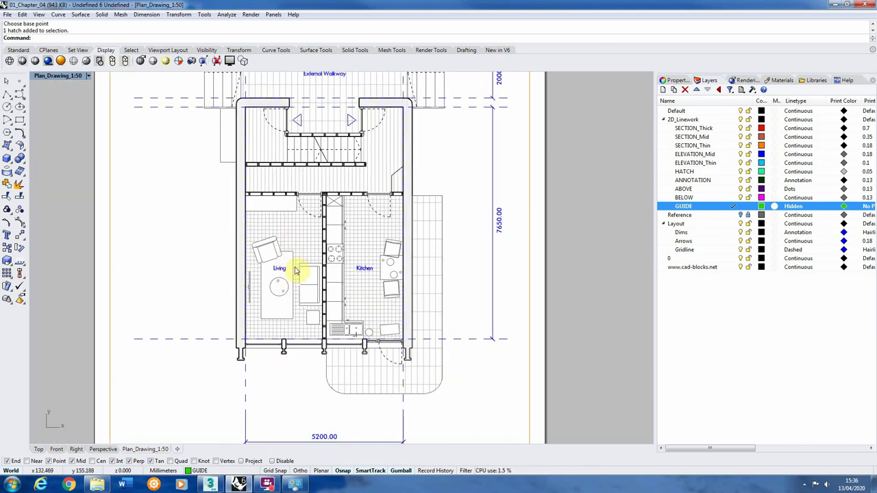
{"action": "scroll", "coordinate": [296, 271], "scroll_direction": "up", "scroll_amount": 2}
{"action": "scroll", "coordinate": [325, 296], "scroll_direction": "up", "scroll_amount": 2}
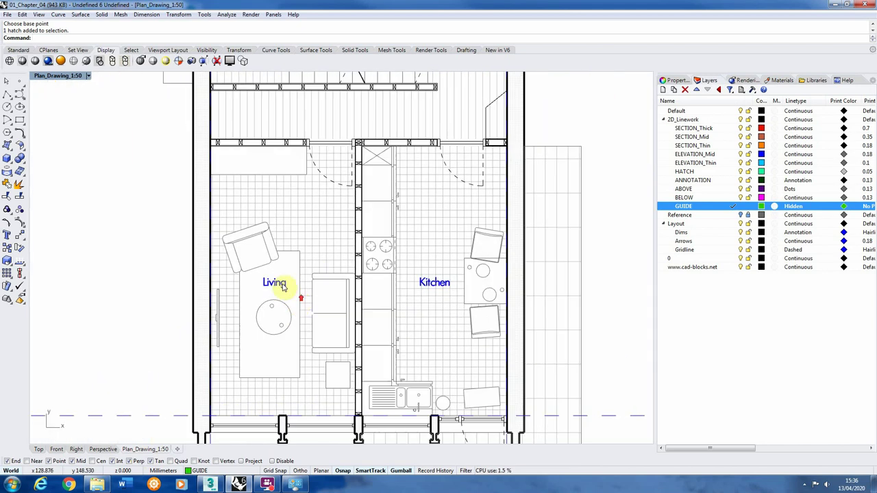
{"action": "scroll", "coordinate": [260, 319], "scroll_direction": "down", "scroll_amount": 1}
{"action": "scroll", "coordinate": [361, 378], "scroll_direction": "up", "scroll_amount": 3}
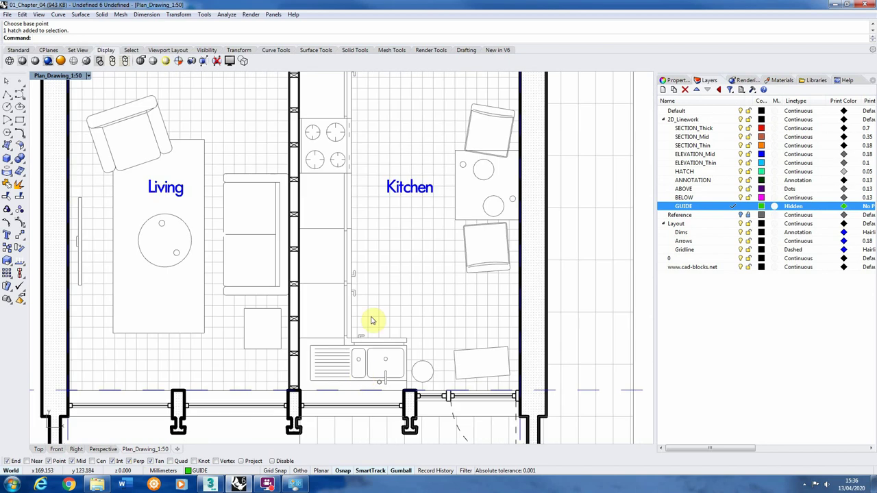
{"action": "scroll", "coordinate": [308, 313], "scroll_direction": "down", "scroll_amount": 1}
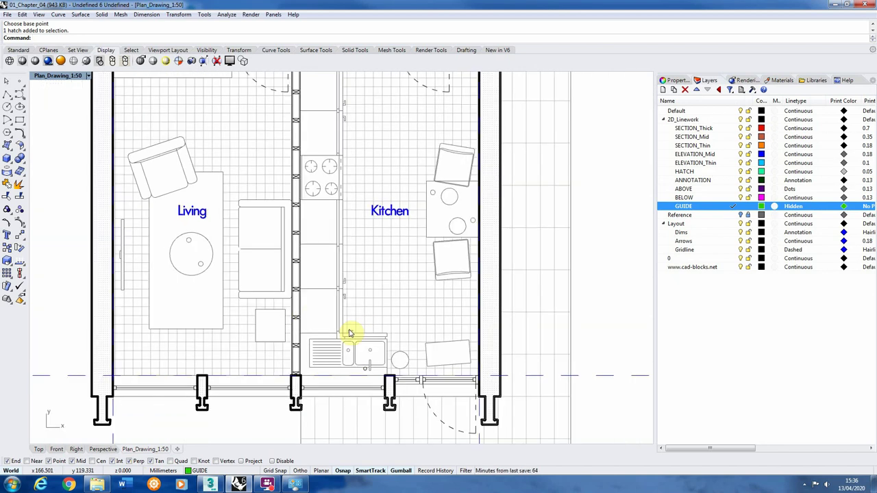
{"action": "scroll", "coordinate": [349, 334], "scroll_direction": "down", "scroll_amount": 2}
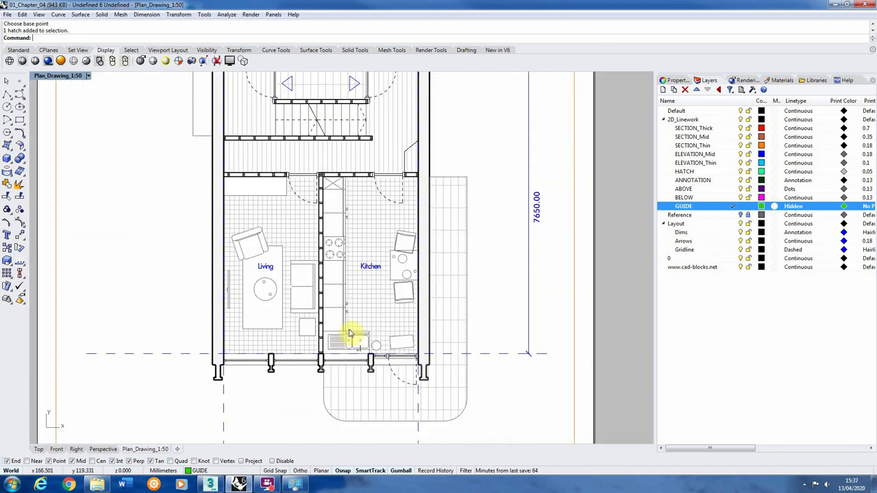
{"action": "scroll", "coordinate": [350, 334], "scroll_direction": "down", "scroll_amount": 1}
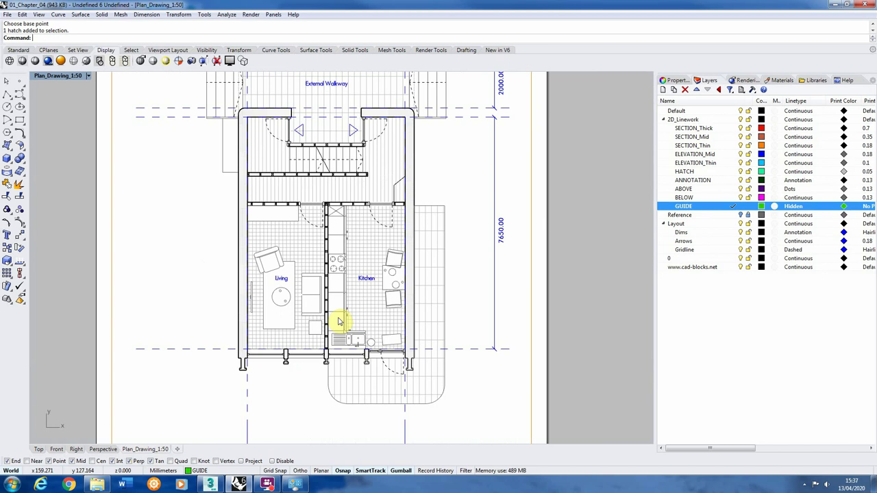
{"action": "scroll", "coordinate": [339, 322], "scroll_direction": "down", "scroll_amount": 1}
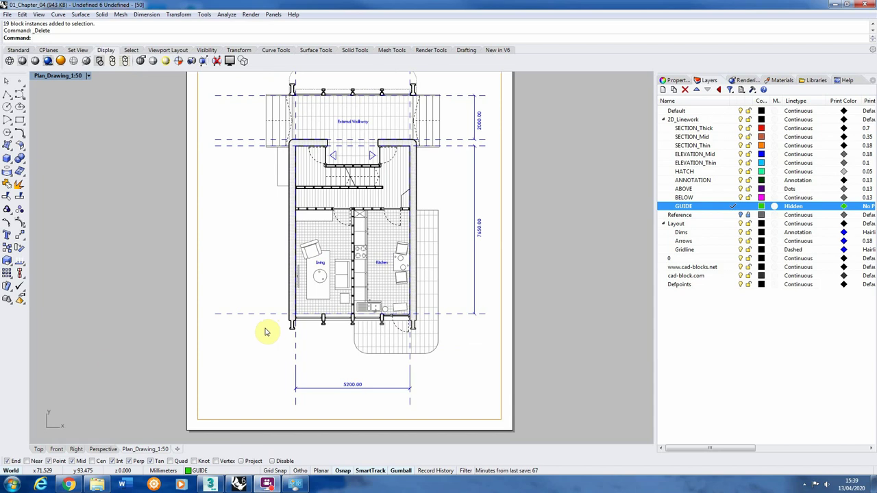
Return to the Top view and examine the rows of tree blocks beside the plan.
{"action": "left_click", "coordinate": [38, 448]}
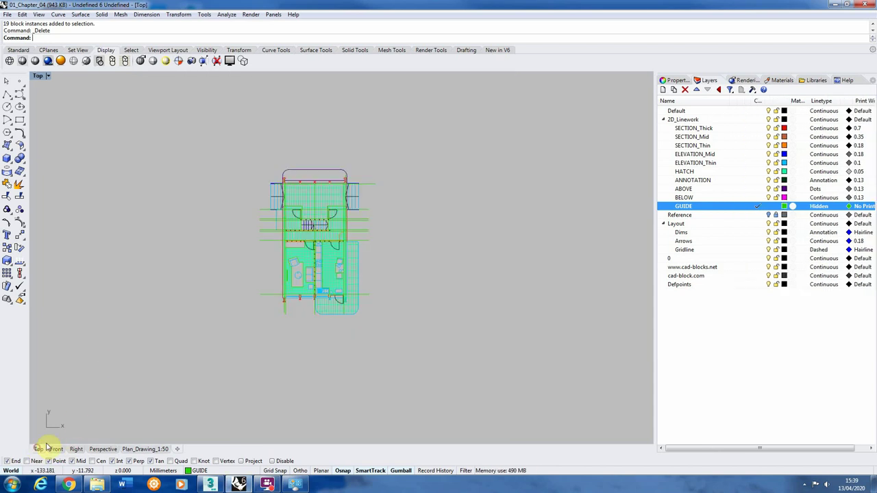
{"action": "scroll", "coordinate": [182, 313], "scroll_direction": "down", "scroll_amount": 5}
{"action": "scroll", "coordinate": [468, 157], "scroll_direction": "up", "scroll_amount": 5}
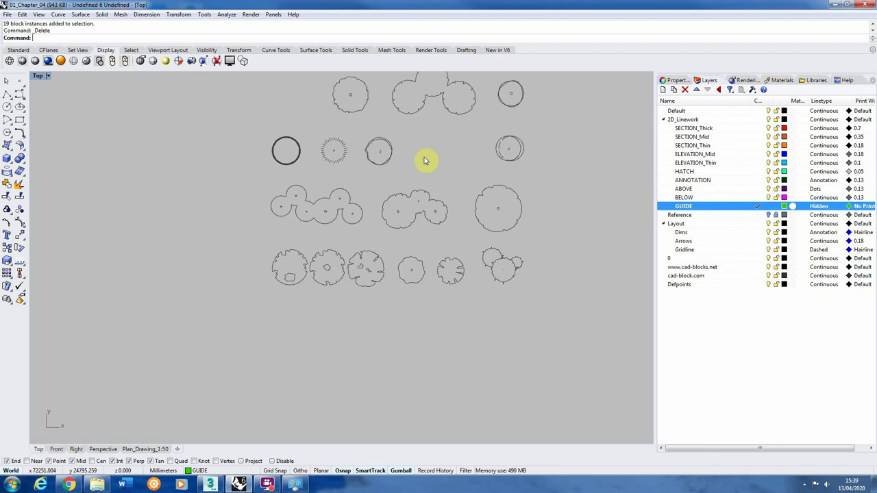
{"action": "scroll", "coordinate": [368, 359], "scroll_direction": "down", "scroll_amount": 2}
{"action": "scroll", "coordinate": [372, 364], "scroll_direction": "up", "scroll_amount": 3}
{"action": "scroll", "coordinate": [441, 208], "scroll_direction": "up", "scroll_amount": 1}
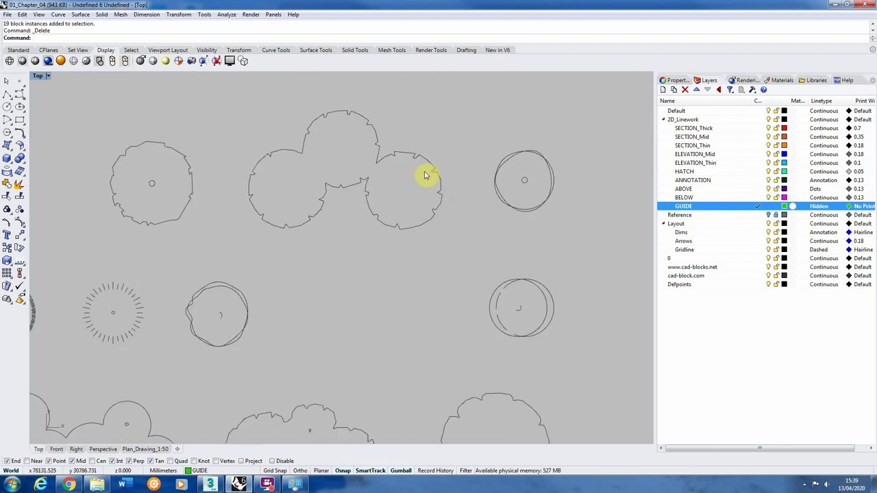
{"action": "scroll", "coordinate": [445, 163], "scroll_direction": "down", "scroll_amount": 2}
{"action": "scroll", "coordinate": [452, 372], "scroll_direction": "down", "scroll_amount": 2}
{"action": "scroll", "coordinate": [287, 363], "scroll_direction": "up", "scroll_amount": 4}
{"action": "scroll", "coordinate": [411, 304], "scroll_direction": "up", "scroll_amount": 4}
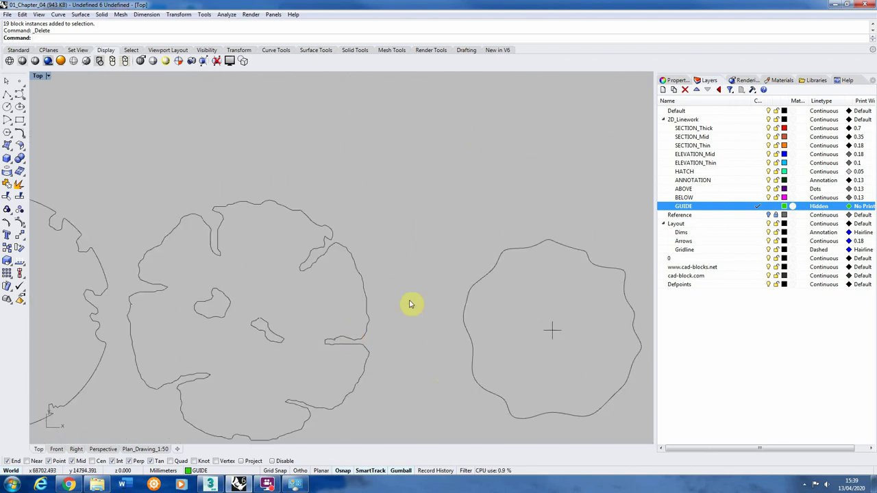
{"action": "scroll", "coordinate": [287, 309], "scroll_direction": "down", "scroll_amount": 5}
{"action": "scroll", "coordinate": [436, 270], "scroll_direction": "down", "scroll_amount": 3}
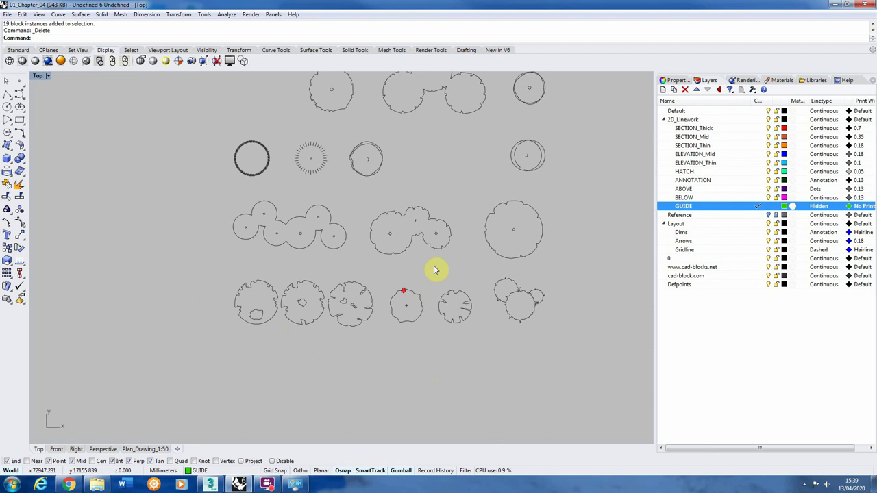
{"action": "scroll", "coordinate": [288, 231], "scroll_direction": "up", "scroll_amount": 2}
{"action": "scroll", "coordinate": [346, 121], "scroll_direction": "down", "scroll_amount": 2}
{"action": "scroll", "coordinate": [343, 211], "scroll_direction": "up", "scroll_amount": 2}
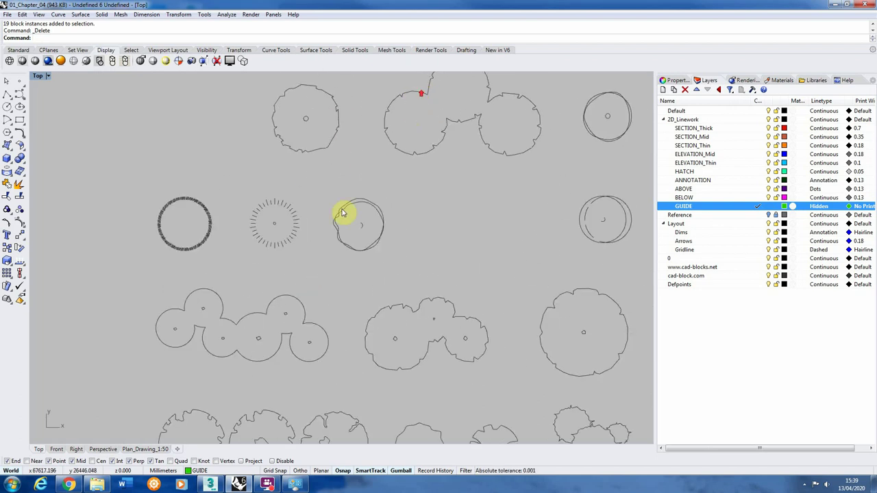
{"action": "scroll", "coordinate": [372, 150], "scroll_direction": "down", "scroll_amount": 3}
{"action": "scroll", "coordinate": [285, 216], "scroll_direction": "up", "scroll_amount": 4}
{"action": "scroll", "coordinate": [381, 112], "scroll_direction": "down", "scroll_amount": 5}
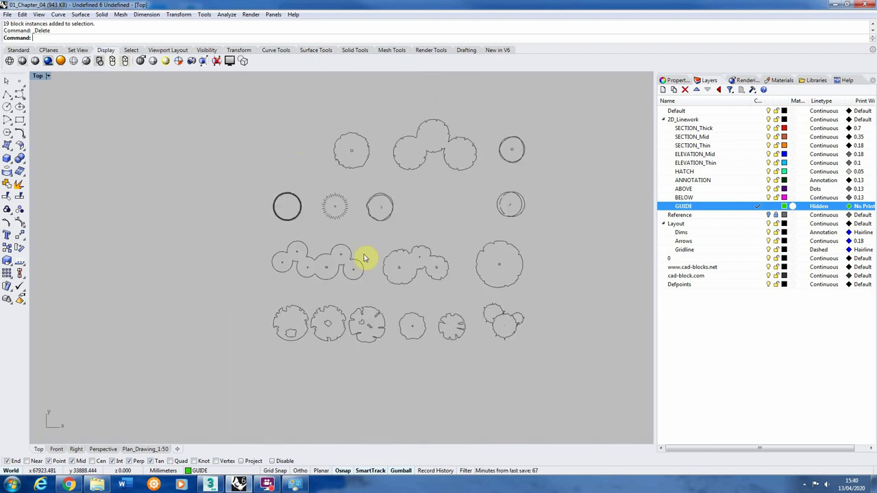
{"action": "scroll", "coordinate": [452, 334], "scroll_direction": "up", "scroll_amount": 2}
{"action": "scroll", "coordinate": [452, 334], "scroll_direction": "down", "scroll_amount": 4}
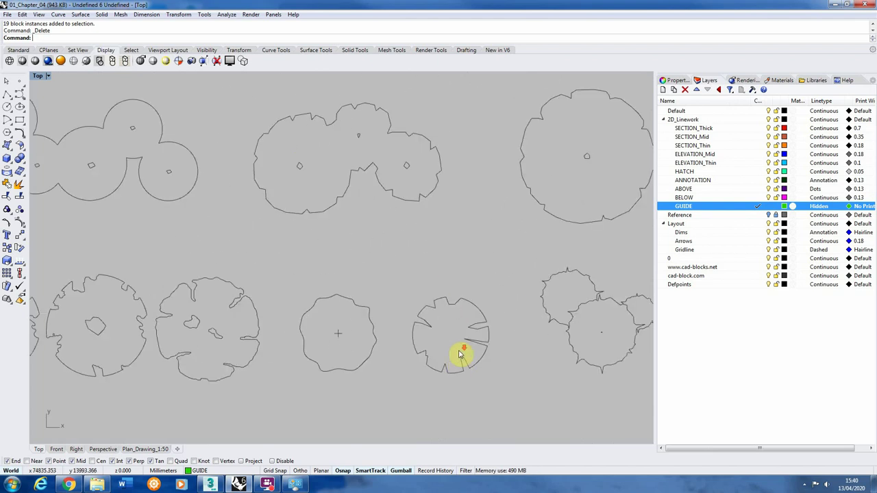
{"action": "scroll", "coordinate": [341, 232], "scroll_direction": "up", "scroll_amount": 3}
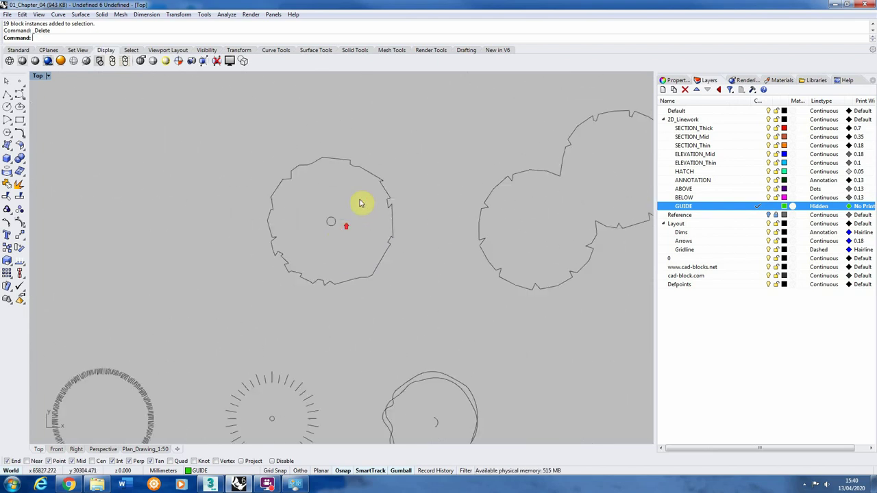
Move the single jagged-edged tree with a round trunk from the upper row of tree blocks to open ground just below the living room's window wall.
{"action": "left_click", "coordinate": [319, 224]}
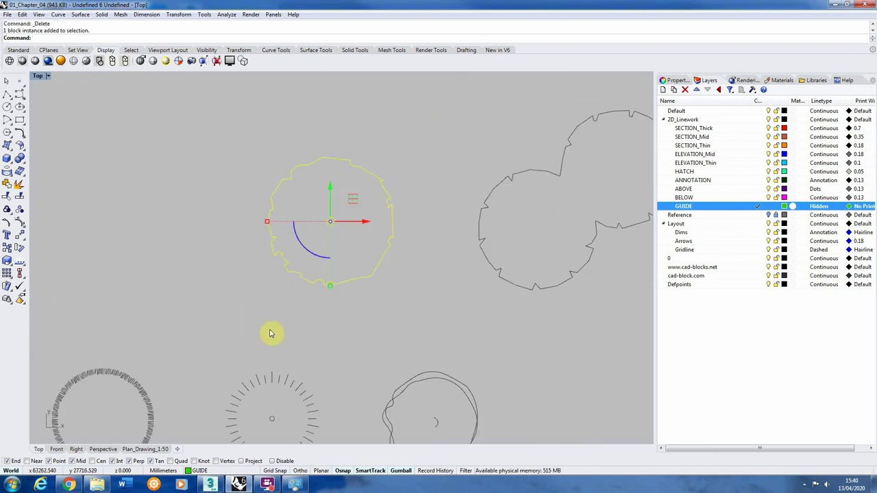
{"action": "left_click", "coordinate": [18, 237]}
{"action": "left_click", "coordinate": [370, 151]}
{"action": "scroll", "coordinate": [391, 151], "scroll_direction": "down", "scroll_amount": 5}
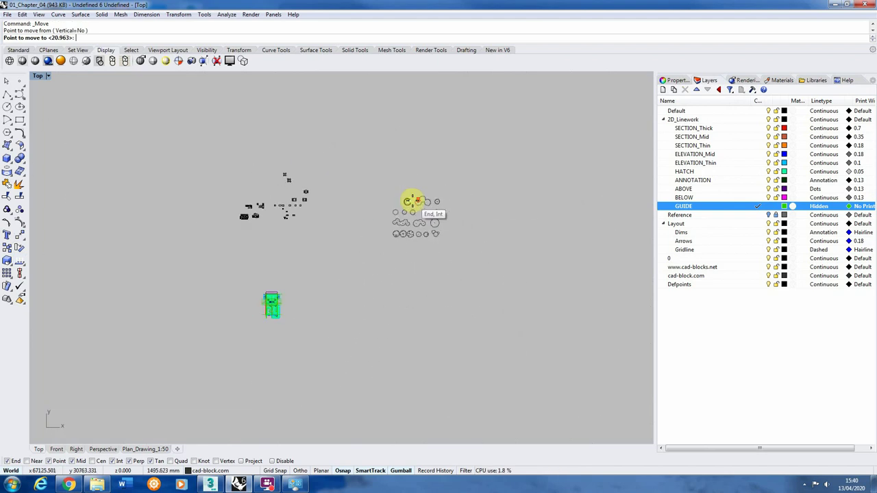
{"action": "scroll", "coordinate": [281, 315], "scroll_direction": "up", "scroll_amount": 8}
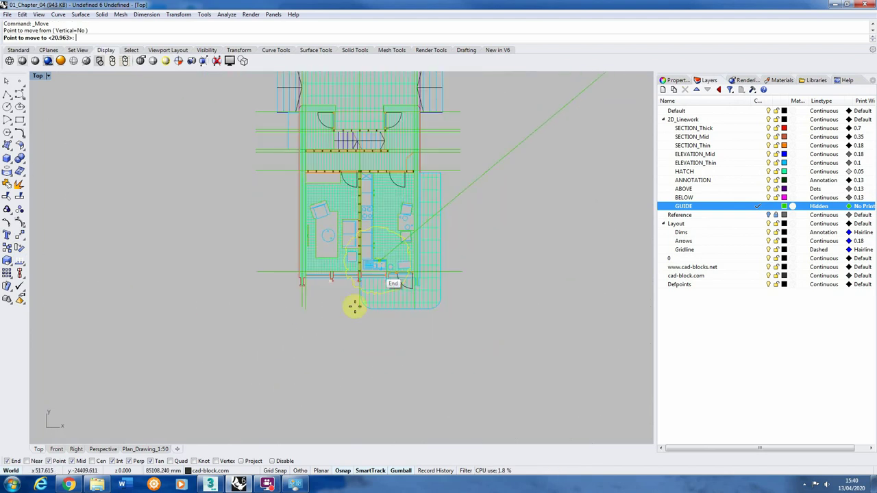
{"action": "key", "text": "Return"}
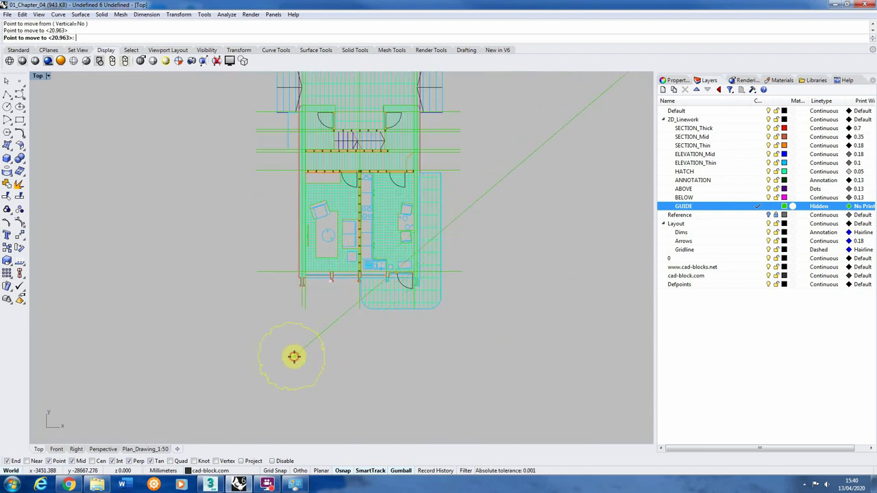
{"action": "left_click", "coordinate": [293, 356]}
Explode the tree block below the plan into its trunk circle and canopy outline.
{"action": "scroll", "coordinate": [296, 375], "scroll_direction": "up", "scroll_amount": 4}
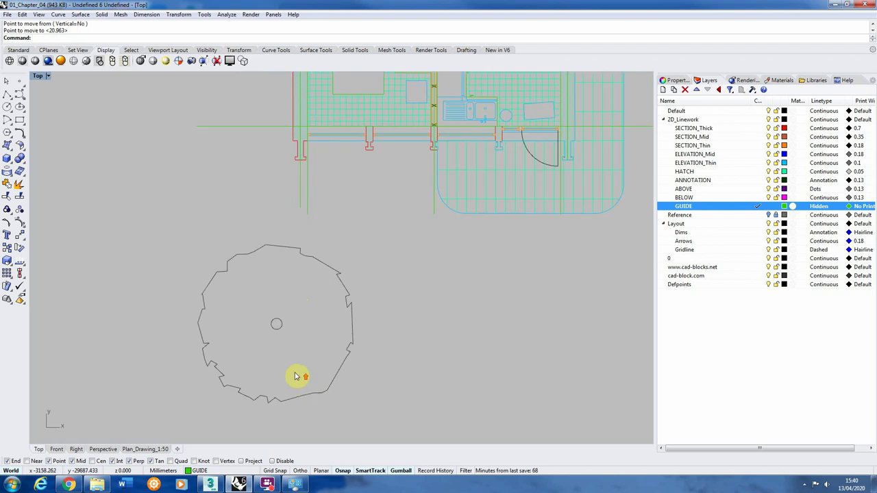
{"action": "left_click", "coordinate": [278, 328]}
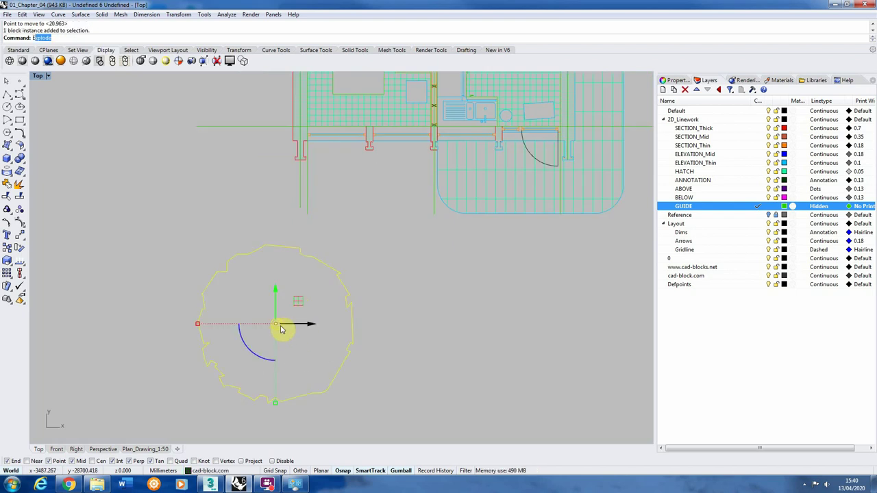
{"action": "key", "text": "Return"}
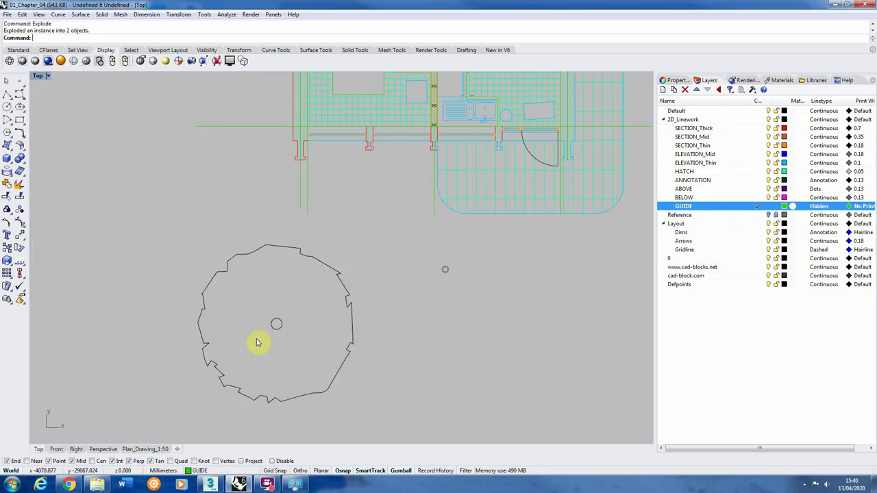
{"action": "left_click", "coordinate": [278, 332]}
{"action": "left_click", "coordinate": [348, 303]}
Examine the exploded tree's trunk circle and canopy outline in relation to the house plan.
{"action": "scroll", "coordinate": [356, 304], "scroll_direction": "down", "scroll_amount": 4}
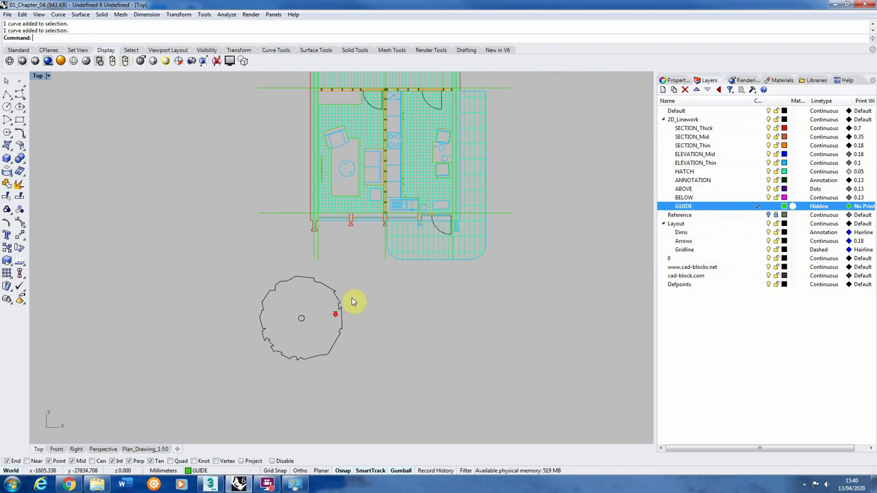
{"action": "scroll", "coordinate": [354, 301], "scroll_direction": "up", "scroll_amount": 1}
{"action": "scroll", "coordinate": [320, 323], "scroll_direction": "down", "scroll_amount": 1}
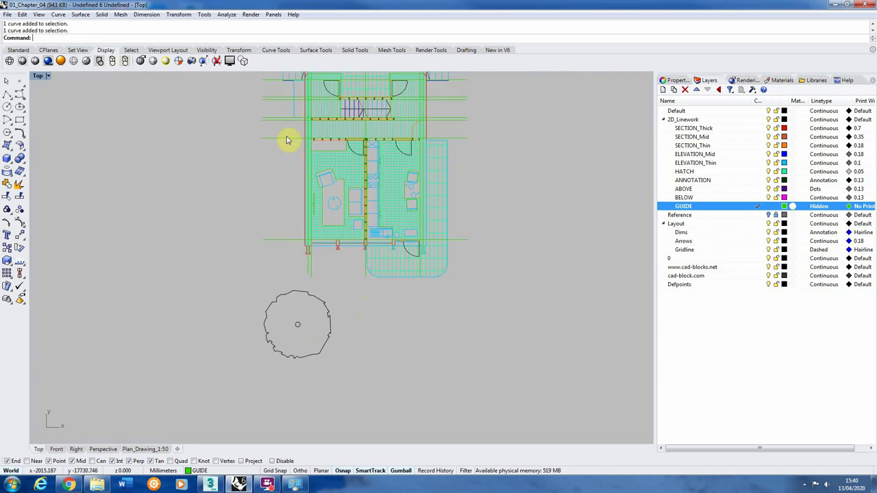
{"action": "scroll", "coordinate": [298, 321], "scroll_direction": "up", "scroll_amount": 1}
{"action": "scroll", "coordinate": [304, 333], "scroll_direction": "up", "scroll_amount": 2}
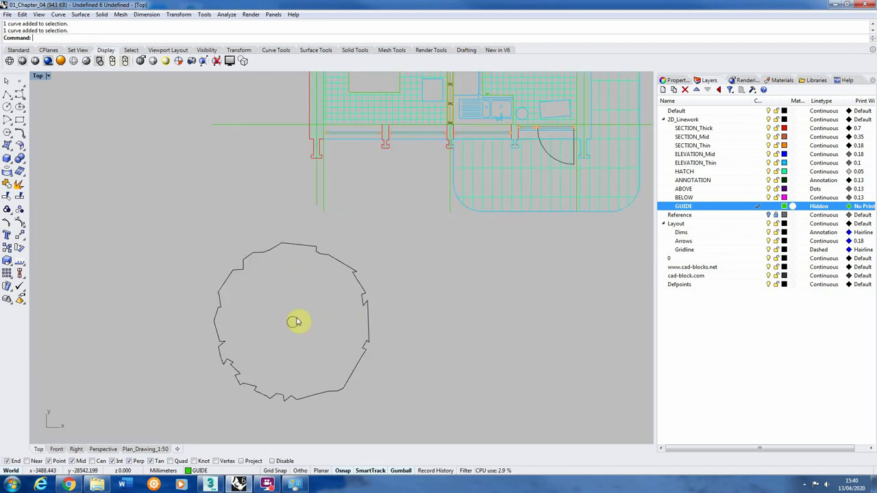
{"action": "scroll", "coordinate": [294, 309], "scroll_direction": "up", "scroll_amount": 1}
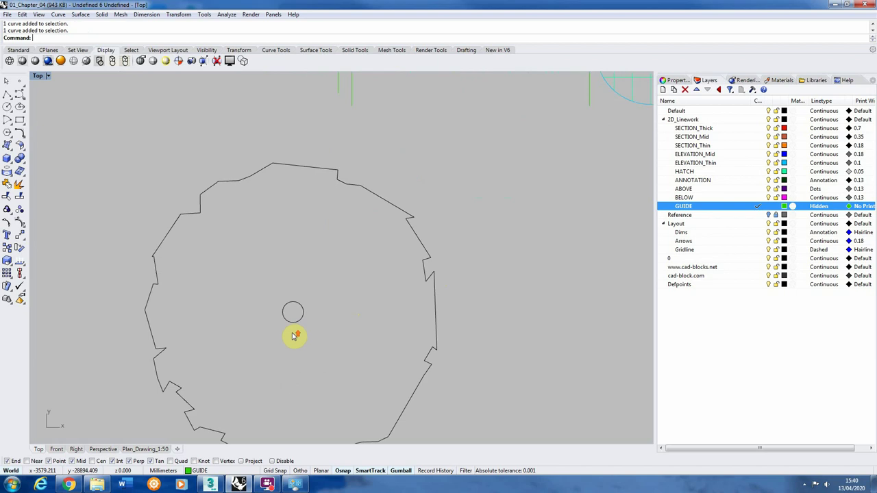
{"action": "scroll", "coordinate": [296, 332], "scroll_direction": "down", "scroll_amount": 1}
{"action": "left_click", "coordinate": [296, 320]}
{"action": "key", "text": "Escape"}
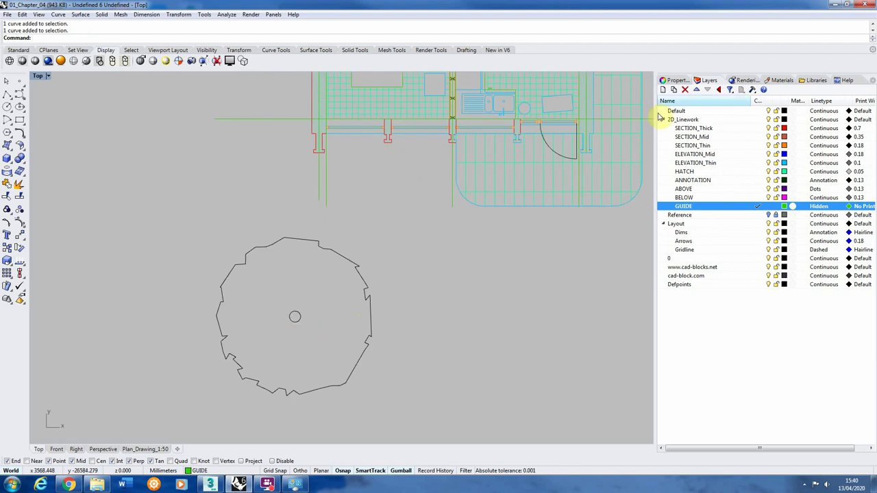
On the SECTION_Mid layer, draw a closed, irregular straight-segment polyline around the tree's trunk circle as a bark outline.
{"action": "double_click", "coordinate": [716, 138]}
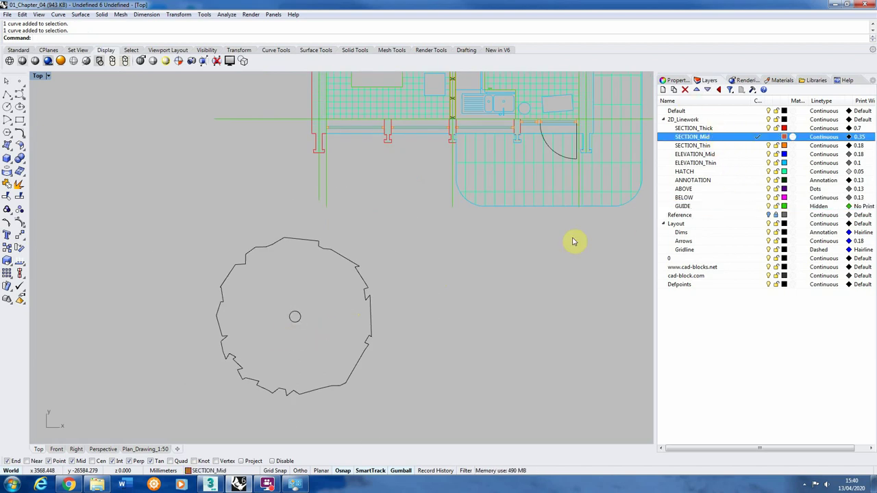
{"action": "left_click", "coordinate": [6, 95]}
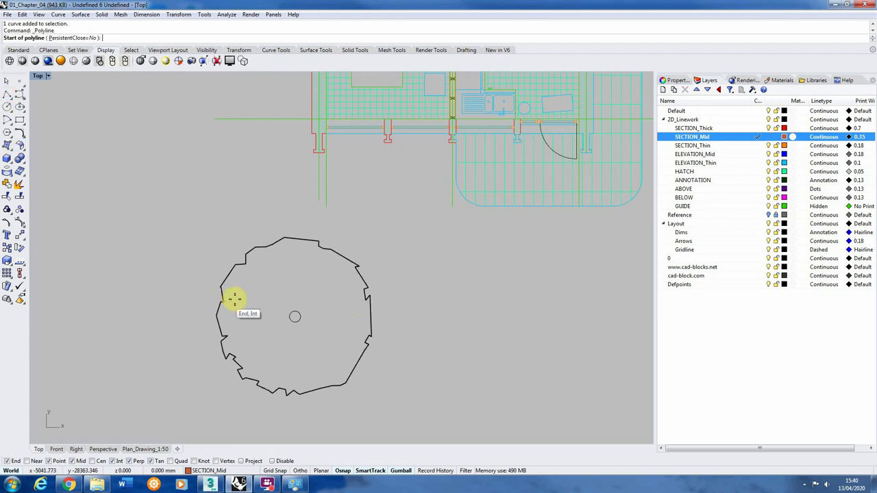
{"action": "scroll", "coordinate": [348, 336], "scroll_direction": "up", "scroll_amount": 10}
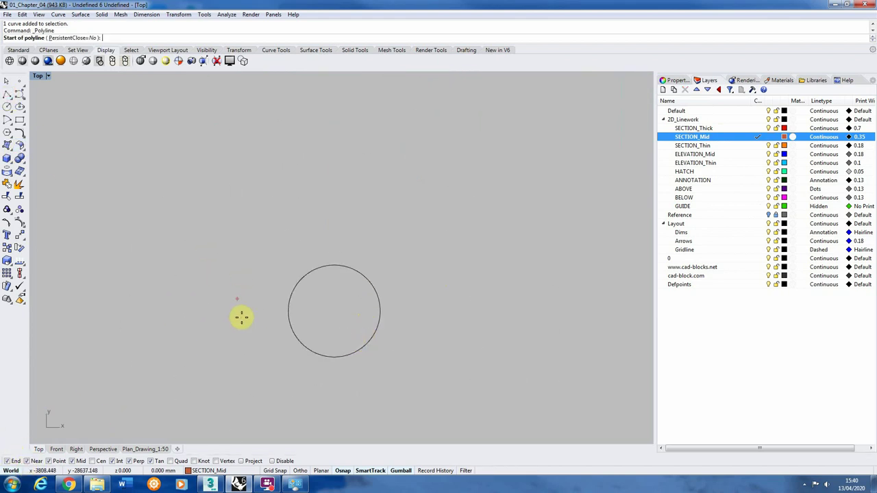
{"action": "left_click", "coordinate": [304, 261]}
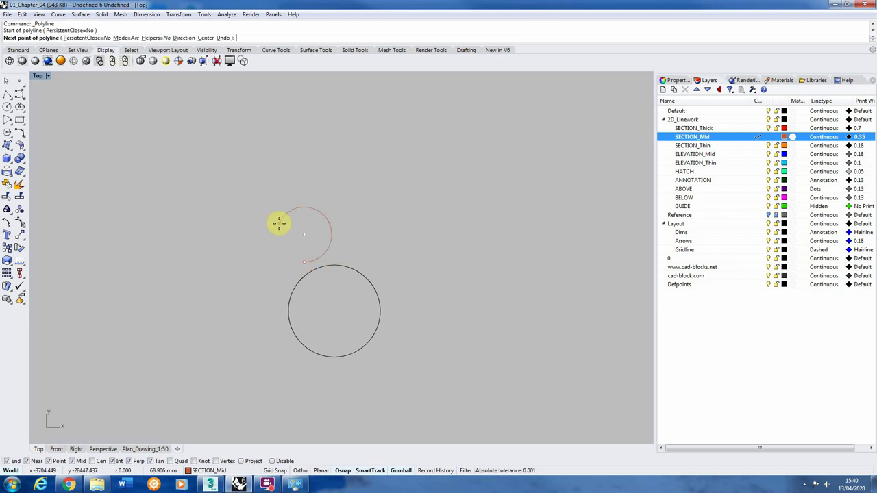
{"action": "type", "text": "l"}
{"action": "key", "text": "Return"}
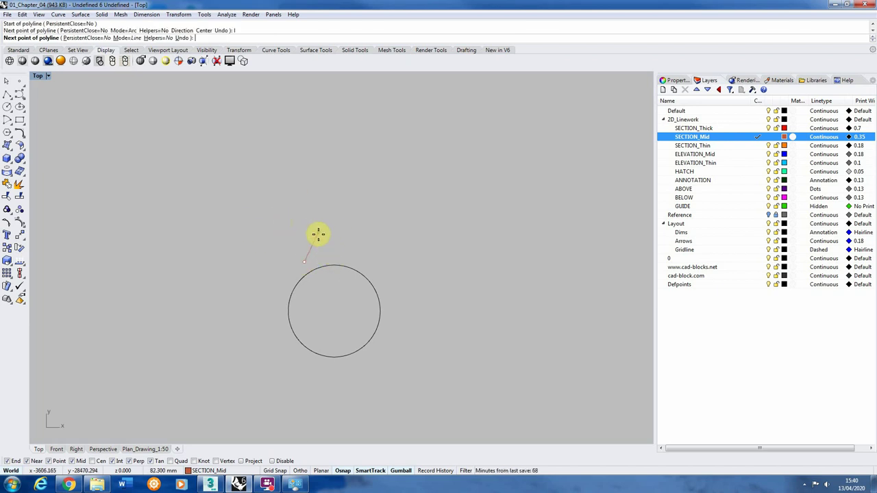
{"action": "left_click", "coordinate": [332, 254]}
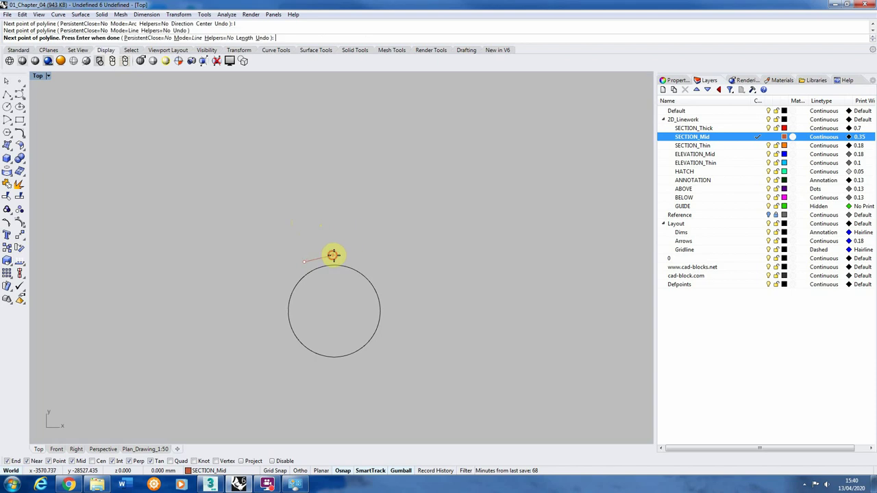
{"action": "left_click", "coordinate": [360, 254]}
{"action": "left_click", "coordinate": [357, 271]}
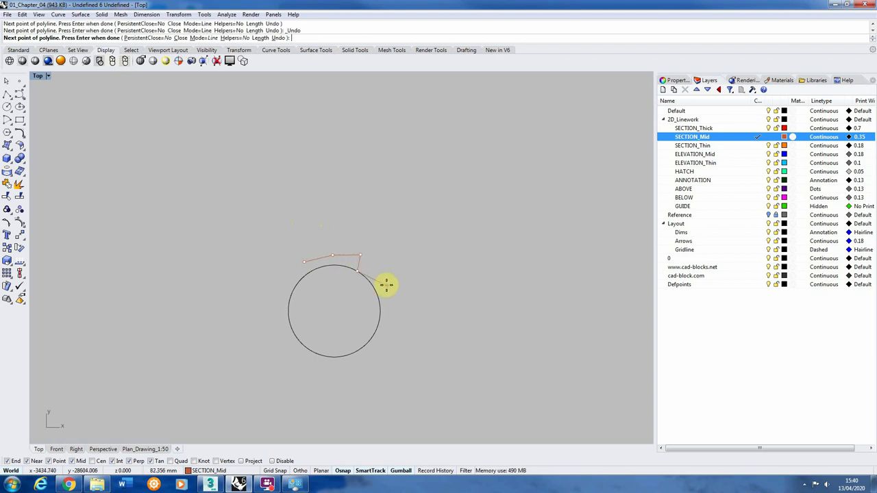
{"action": "left_click", "coordinate": [369, 267]}
{"action": "scroll", "coordinate": [366, 263], "scroll_direction": "up", "scroll_amount": 3}
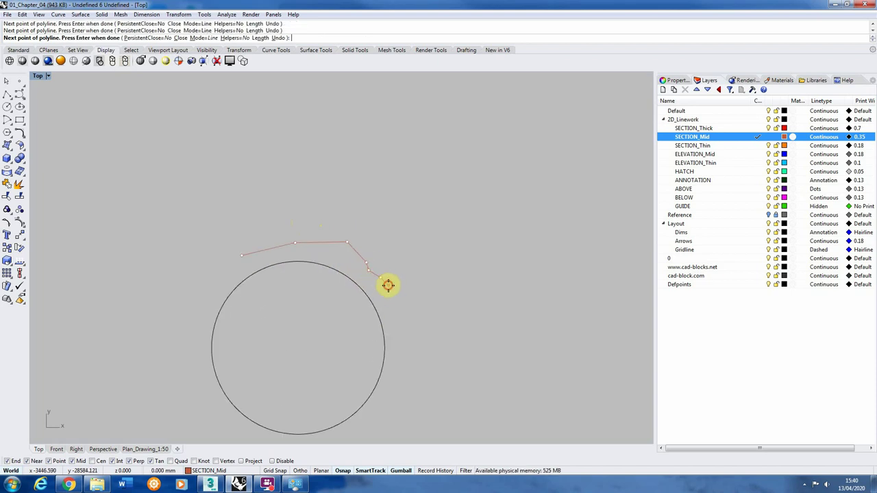
{"action": "left_click", "coordinate": [388, 285]}
{"action": "left_click", "coordinate": [392, 300]}
{"action": "left_click", "coordinate": [389, 308]}
{"action": "left_click", "coordinate": [395, 322]}
{"action": "left_click", "coordinate": [397, 341]}
{"action": "left_click", "coordinate": [398, 357]}
{"action": "left_click", "coordinate": [401, 381]}
{"action": "left_click", "coordinate": [391, 408]}
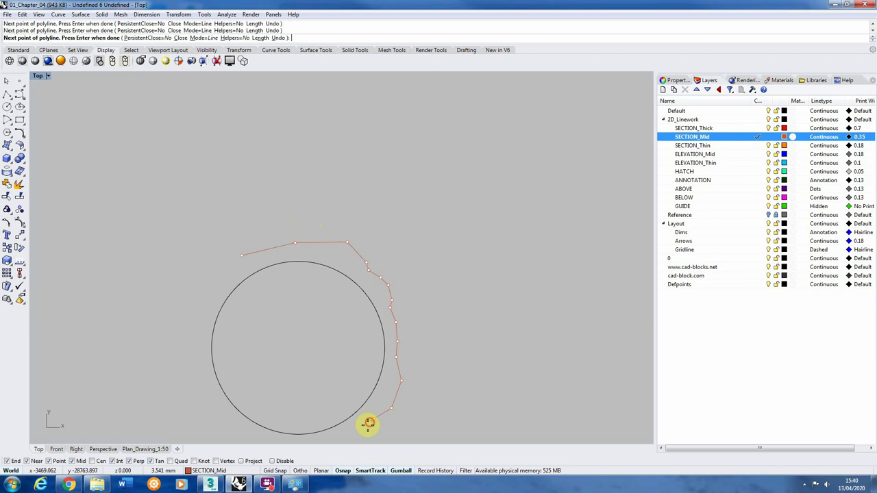
{"action": "left_click", "coordinate": [357, 431]}
{"action": "scroll", "coordinate": [346, 418], "scroll_direction": "up", "scroll_amount": 2}
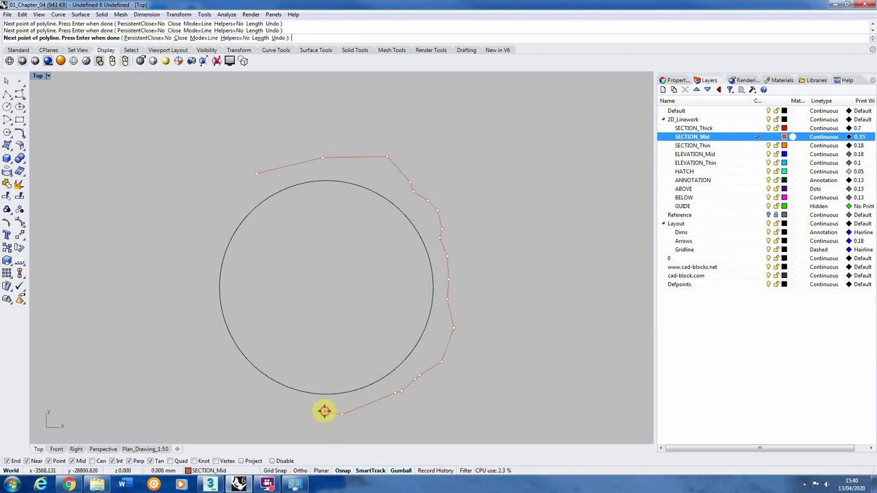
{"action": "left_click", "coordinate": [324, 411]}
{"action": "left_click", "coordinate": [235, 378]}
{"action": "left_click", "coordinate": [220, 372]}
{"action": "left_click", "coordinate": [203, 350]}
{"action": "left_click", "coordinate": [207, 327]}
{"action": "left_click", "coordinate": [207, 309]}
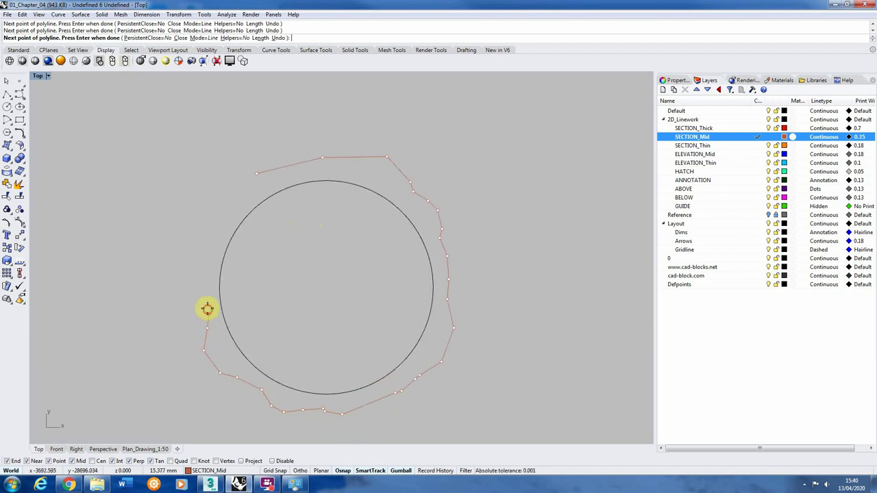
{"action": "left_click", "coordinate": [203, 288]}
{"action": "left_click", "coordinate": [197, 268]}
{"action": "left_click", "coordinate": [206, 249]}
{"action": "left_click", "coordinate": [241, 189]}
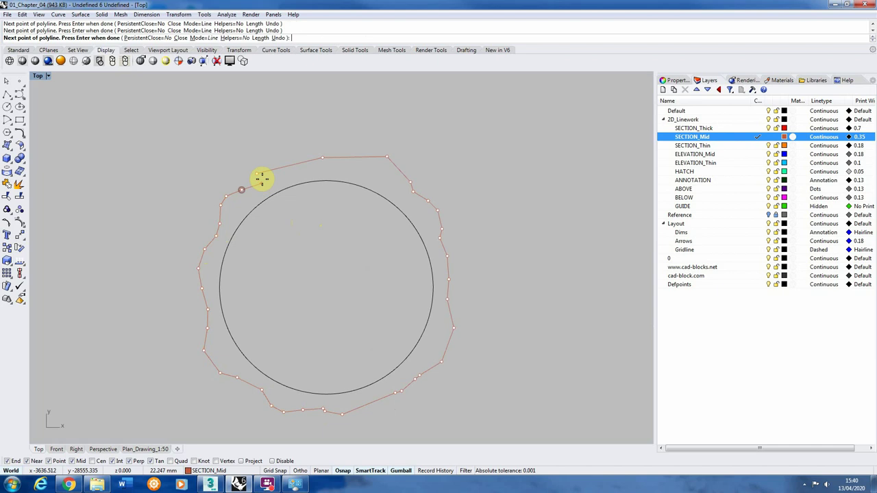
{"action": "left_click", "coordinate": [257, 174]}
Delete the original trunk circle inside the new irregular outline.
{"action": "scroll", "coordinate": [482, 248], "scroll_direction": "down", "scroll_amount": 5}
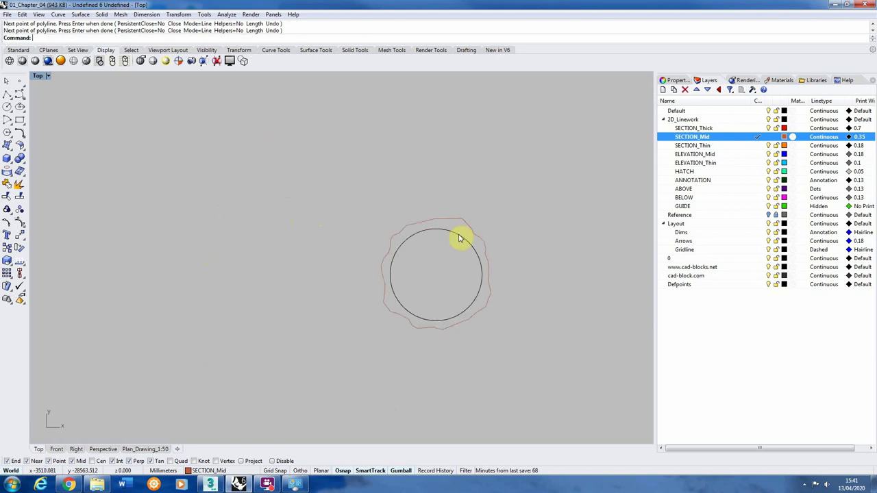
{"action": "left_click", "coordinate": [459, 238]}
{"action": "key", "text": "Delete"}
Draw a vertical line about 500 mm long through the trunk outline, extending past it at both ends.
{"action": "scroll", "coordinate": [308, 246], "scroll_direction": "up", "scroll_amount": 6}
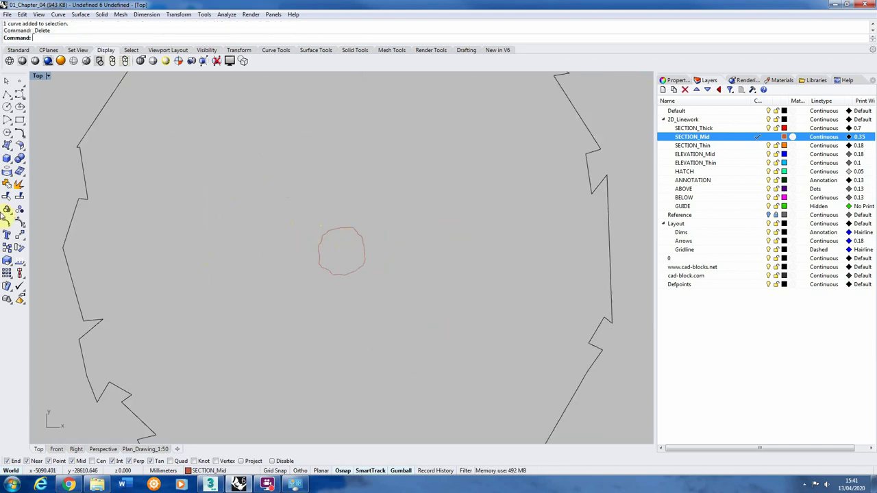
{"action": "left_click", "coordinate": [6, 96]}
{"action": "scroll", "coordinate": [343, 261], "scroll_direction": "down", "scroll_amount": 4}
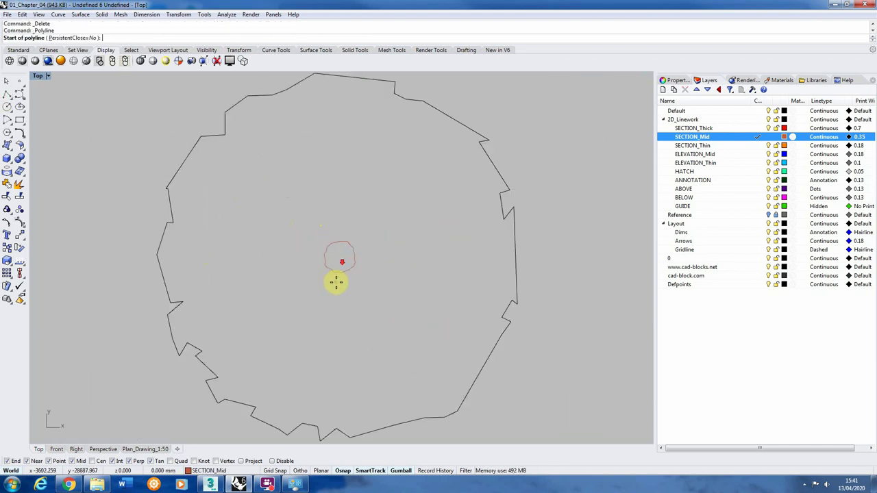
{"action": "scroll", "coordinate": [339, 253], "scroll_direction": "down", "scroll_amount": 4}
{"action": "left_click", "coordinate": [327, 232]}
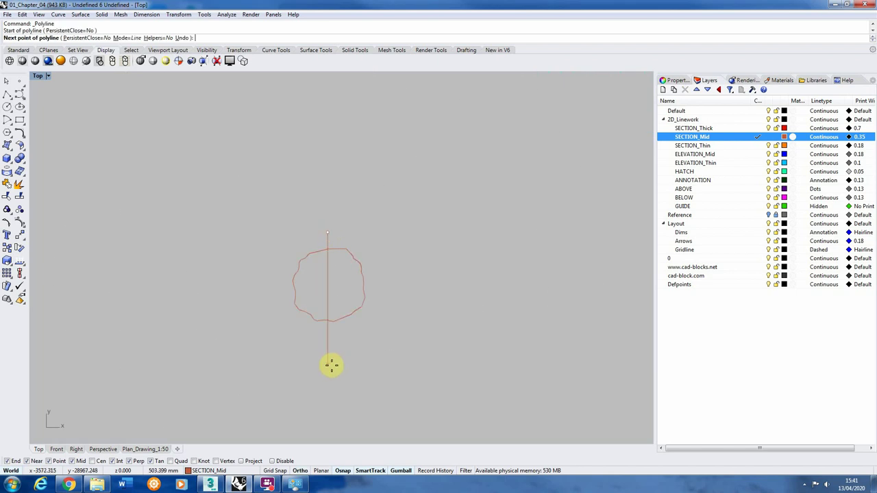
{"action": "left_click", "coordinate": [329, 364]}
{"action": "key", "text": "Return"}
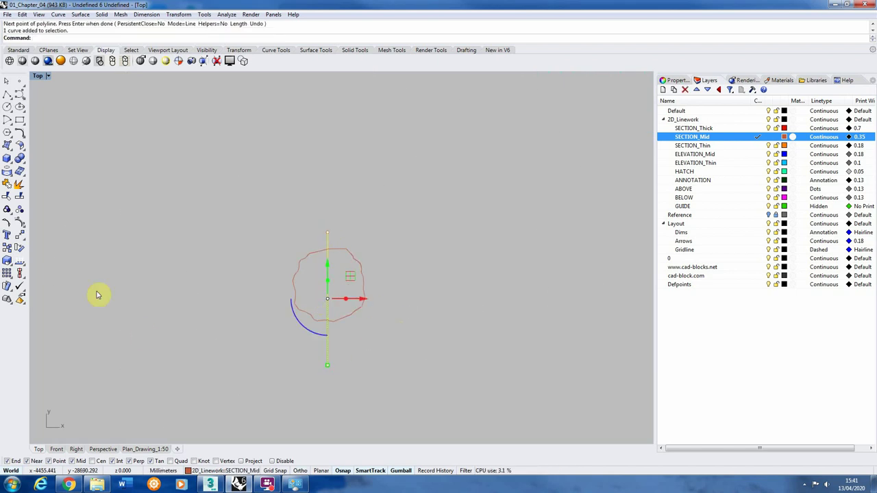
Rotate the vertical line 90 degrees clockwise about its midpoint so it runs horizontally across the trunk.
{"action": "left_click", "coordinate": [20, 249]}
{"action": "left_click", "coordinate": [328, 298]}
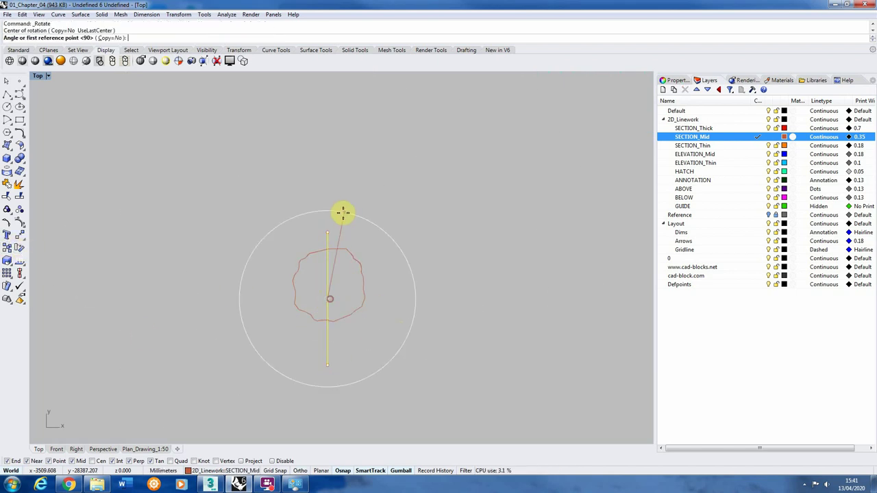
{"action": "left_click", "coordinate": [328, 231]}
{"action": "left_click", "coordinate": [440, 299]}
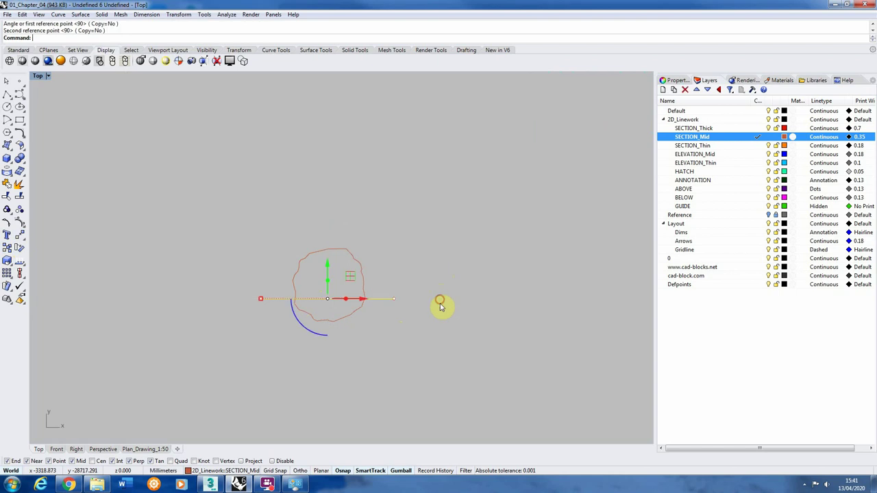
Rotate a copy of the horizontal line 90 degrees about its midpoint to form a cross over the trunk.
{"action": "left_click", "coordinate": [326, 299]}
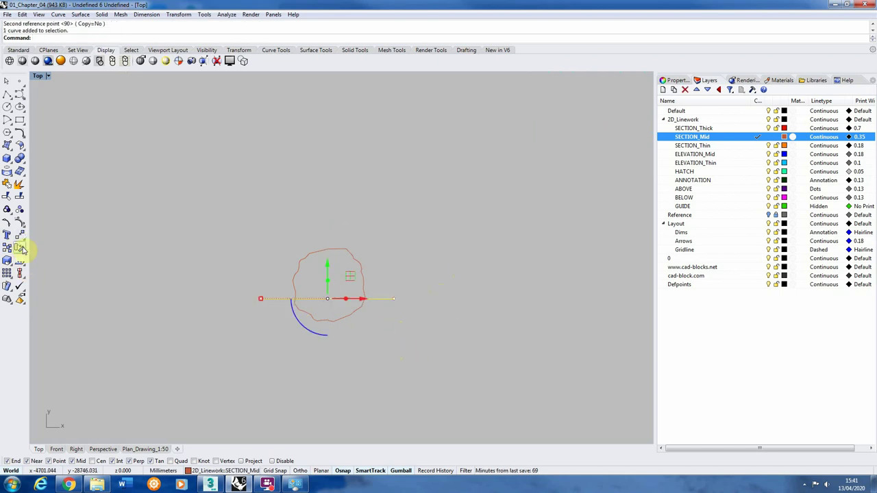
{"action": "left_click", "coordinate": [20, 249]}
{"action": "left_click", "coordinate": [65, 38]}
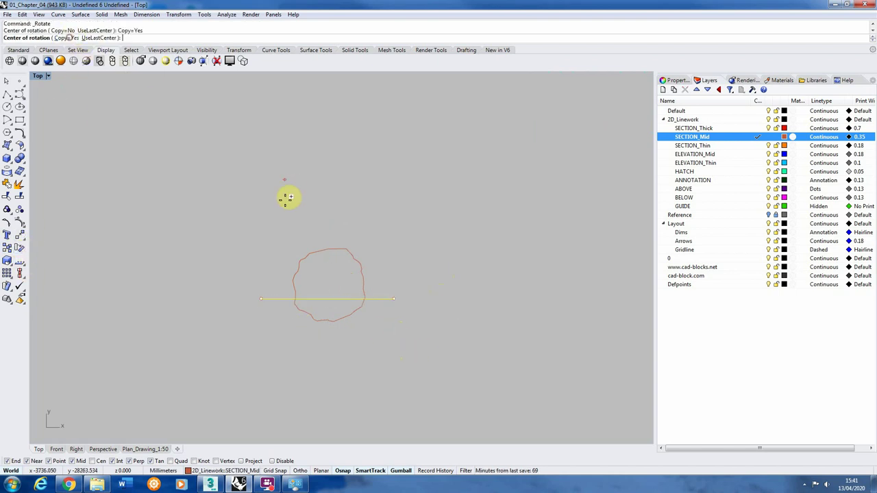
{"action": "left_click", "coordinate": [328, 299]}
{"action": "left_click", "coordinate": [396, 301]}
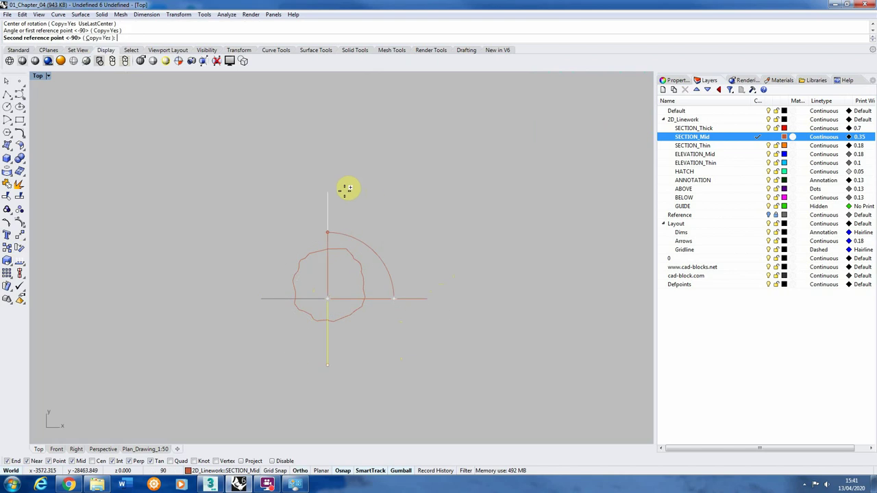
Complete the cross with a copy of the line rotated 90 degrees, then shift both lines toward the centre of the trunk outline.
{"action": "left_click", "coordinate": [347, 189]}
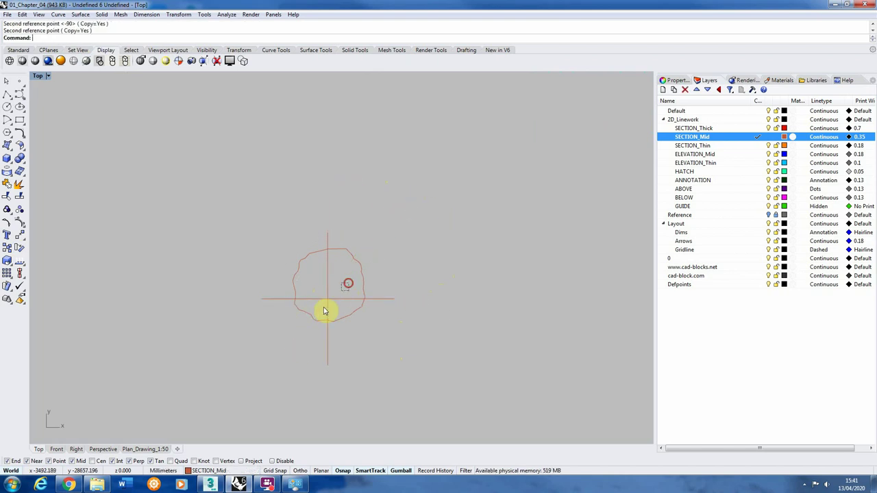
{"action": "key", "text": "Return"}
{"action": "scroll", "coordinate": [337, 294], "scroll_direction": "up", "scroll_amount": 4}
{"action": "left_click_drag", "start_coordinate": [315, 284], "coordinate": [314, 251]}
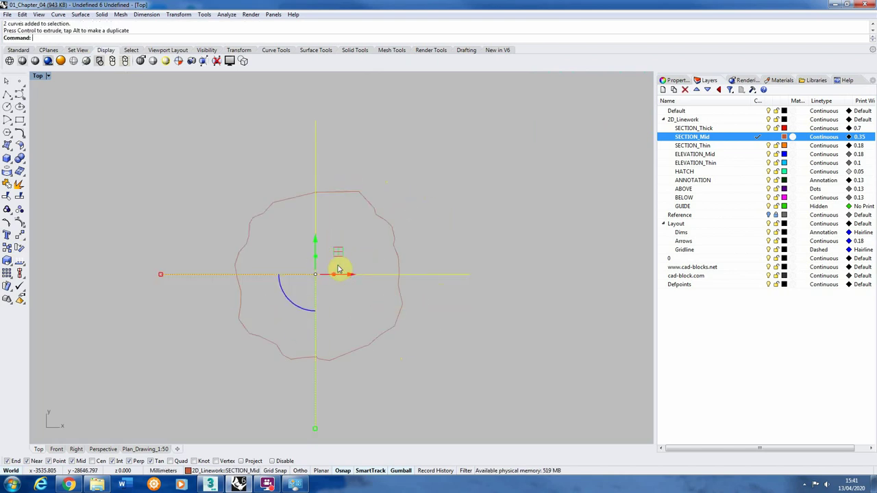
{"action": "left_click_drag", "start_coordinate": [346, 278], "coordinate": [358, 277]}
{"action": "left_click_drag", "start_coordinate": [327, 247], "coordinate": [347, 271]}
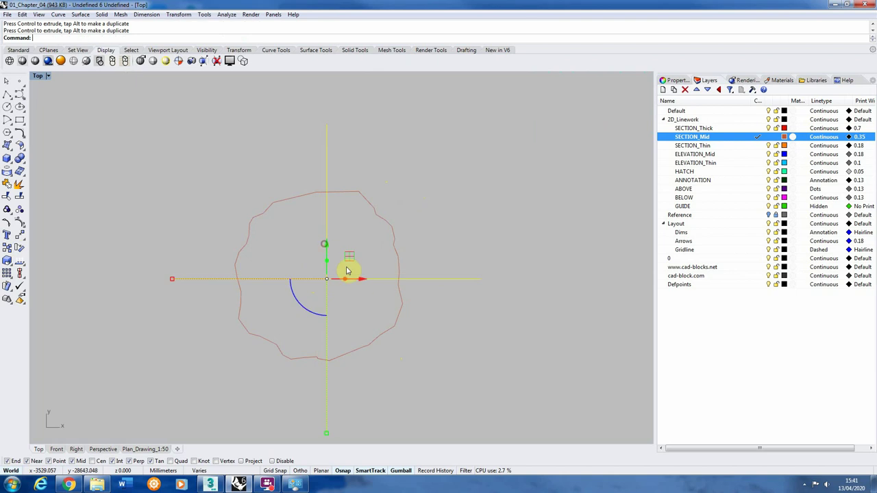
{"action": "key", "text": "Escape"}
{"action": "scroll", "coordinate": [284, 261], "scroll_direction": "down", "scroll_amount": 4}
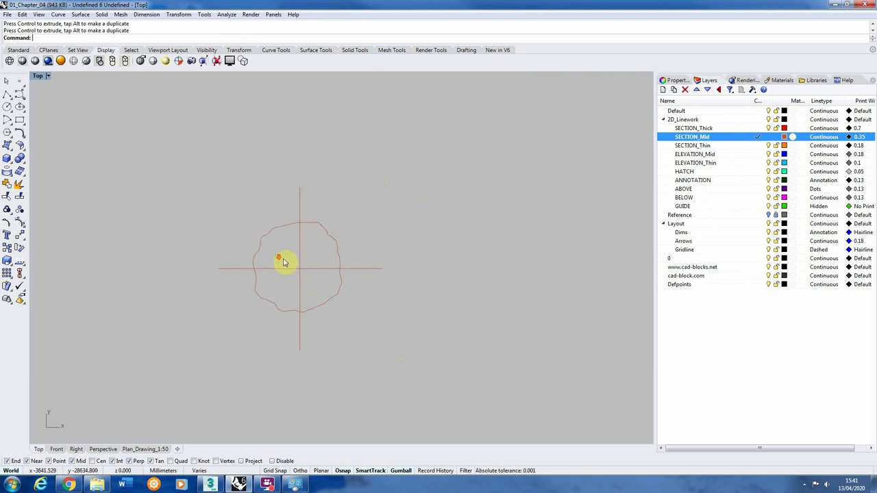
Assign the two crossing lines at the tree trunk to the ANNOTATION layer.
{"action": "left_click", "coordinate": [300, 270]}
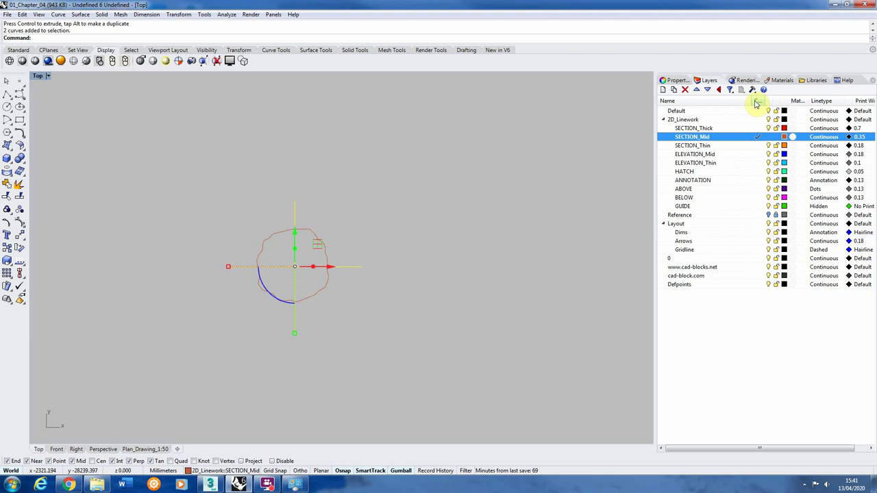
{"action": "left_click", "coordinate": [675, 80]}
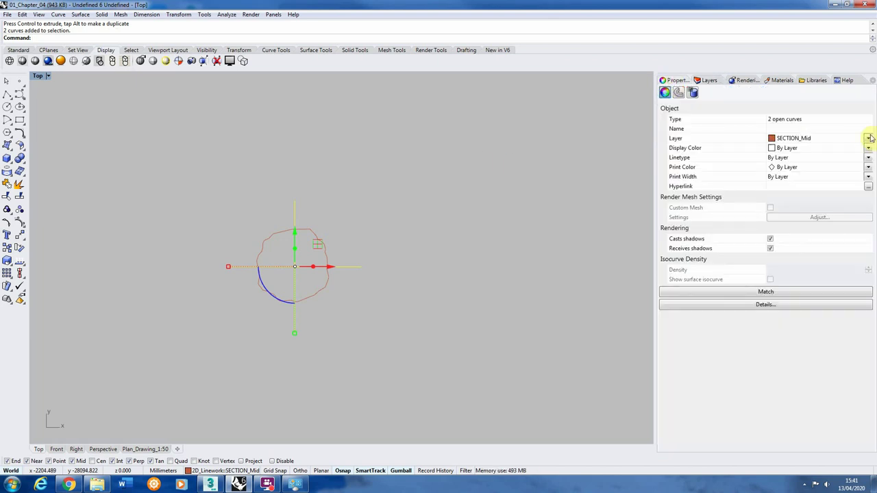
{"action": "left_click", "coordinate": [867, 140]}
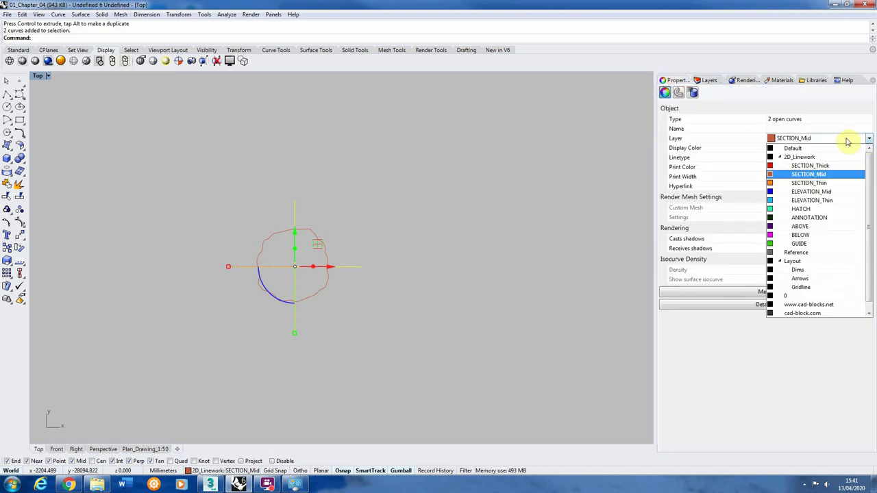
{"action": "left_click", "coordinate": [808, 218]}
{"action": "left_click", "coordinate": [442, 233]}
{"action": "scroll", "coordinate": [346, 280], "scroll_direction": "up", "scroll_amount": 5}
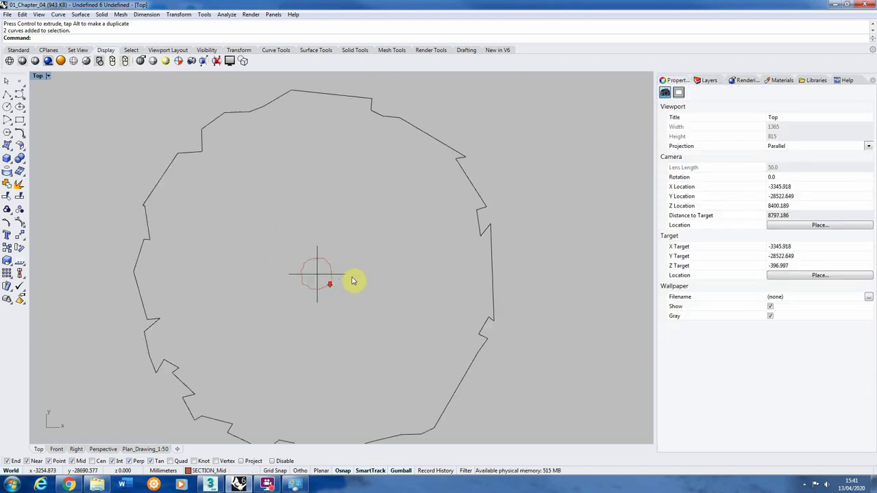
{"action": "scroll", "coordinate": [332, 287], "scroll_direction": "down", "scroll_amount": 3}
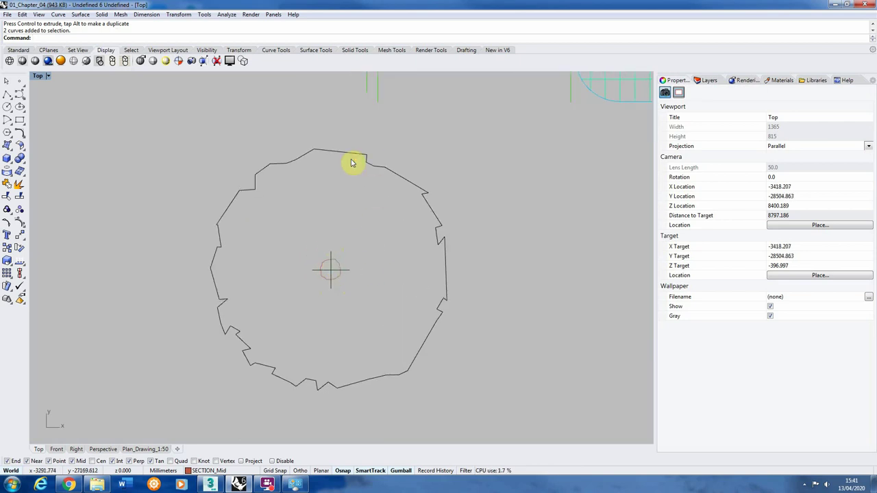
Assign the outer tree canopy outline to the ABOVE layer.
{"action": "left_click", "coordinate": [361, 152]}
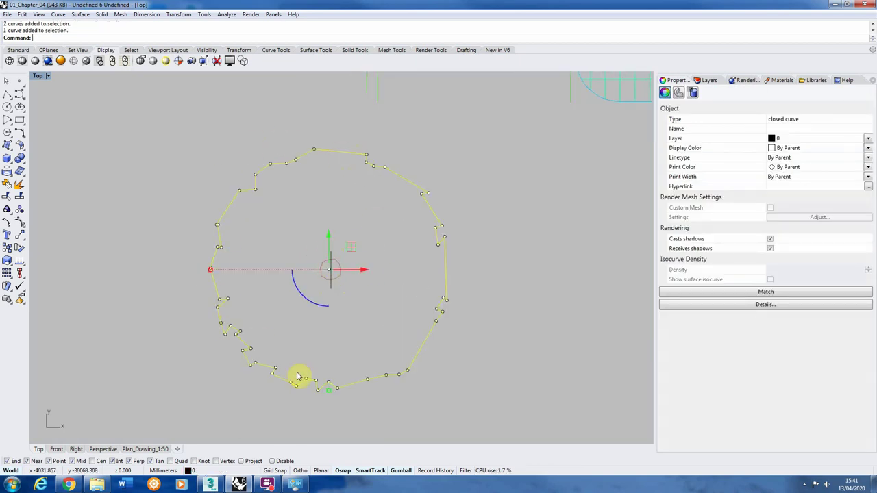
{"action": "left_click", "coordinate": [462, 170]}
{"action": "scroll", "coordinate": [420, 251], "scroll_direction": "down", "scroll_amount": 5}
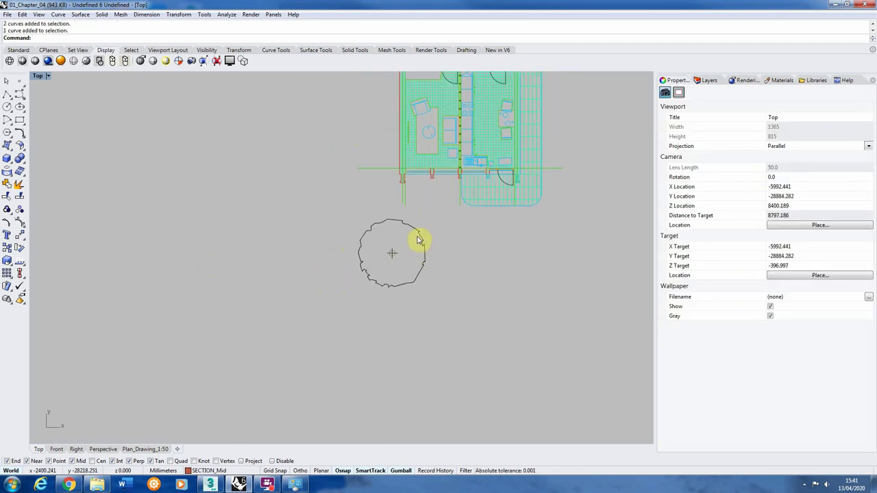
{"action": "scroll", "coordinate": [419, 240], "scroll_direction": "up", "scroll_amount": 5}
{"action": "left_click", "coordinate": [420, 222]}
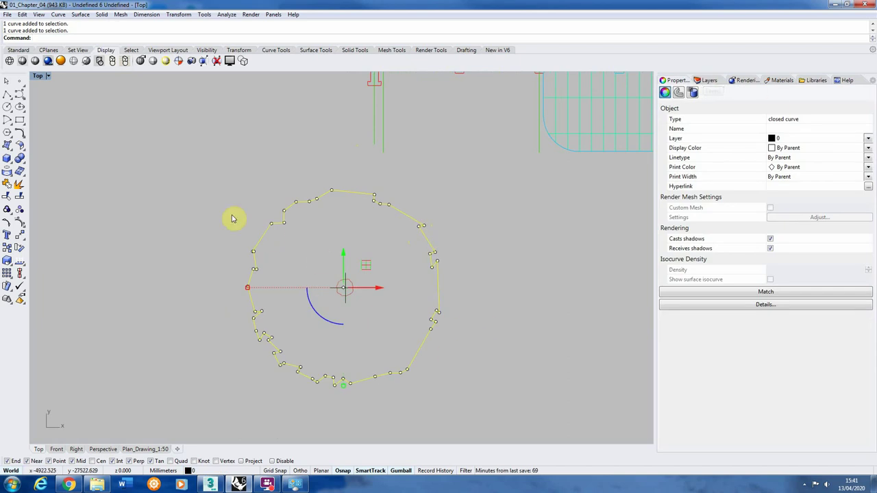
{"action": "left_click", "coordinate": [708, 80]}
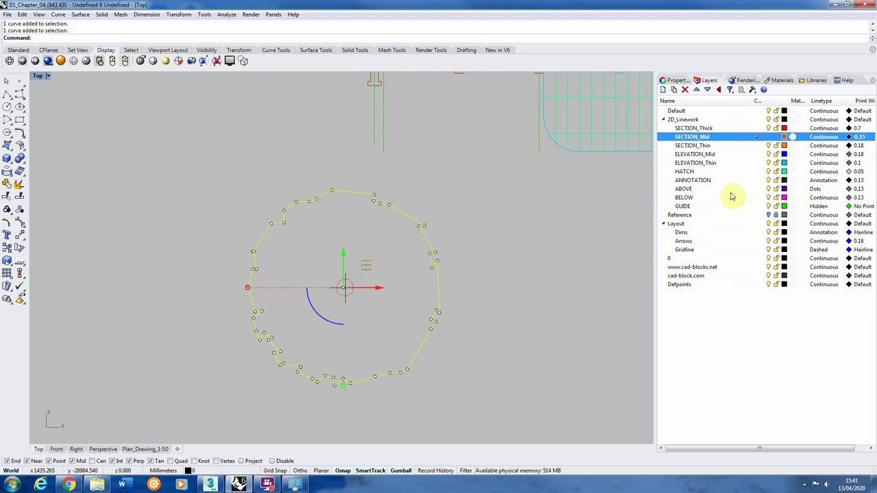
{"action": "left_click", "coordinate": [679, 81]}
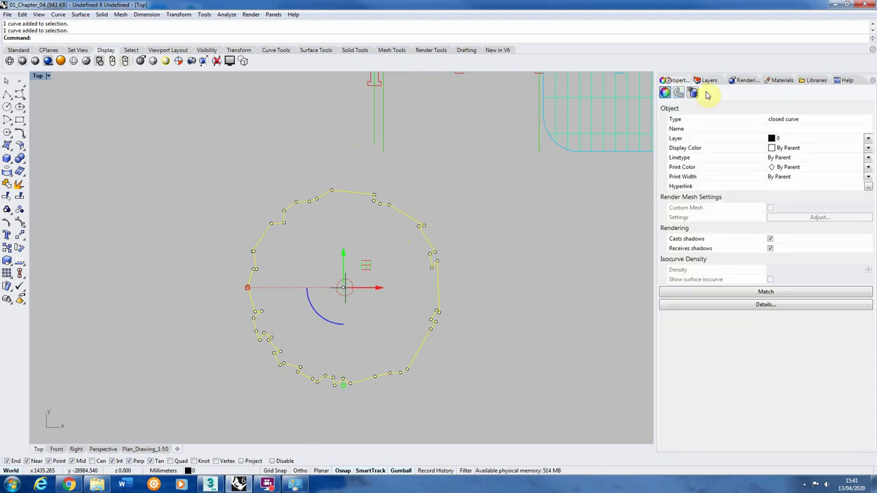
{"action": "left_click", "coordinate": [867, 140]}
{"action": "left_click", "coordinate": [804, 226]}
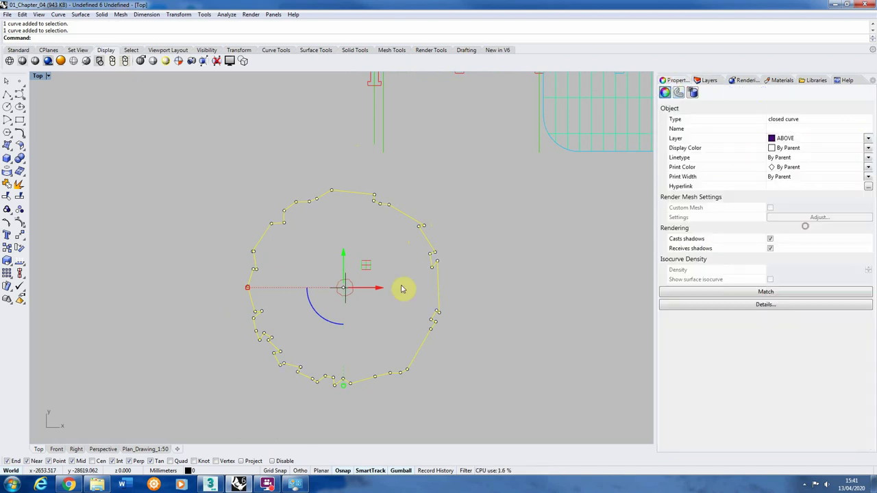
{"action": "key", "text": "Escape"}
Move the canopy outline slightly to adjust its position around the trunk's centre cross.
{"action": "left_click", "coordinate": [437, 280]}
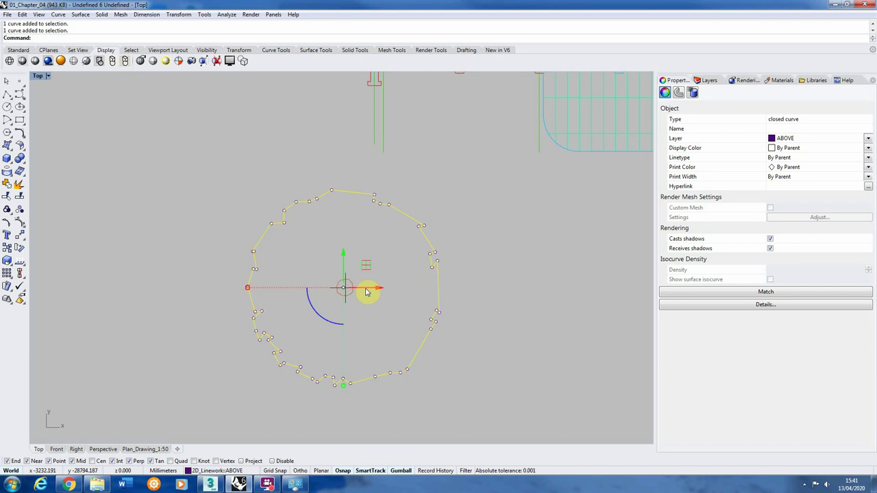
{"action": "left_click", "coordinate": [8, 237]}
{"action": "scroll", "coordinate": [301, 264], "scroll_direction": "up", "scroll_amount": 3}
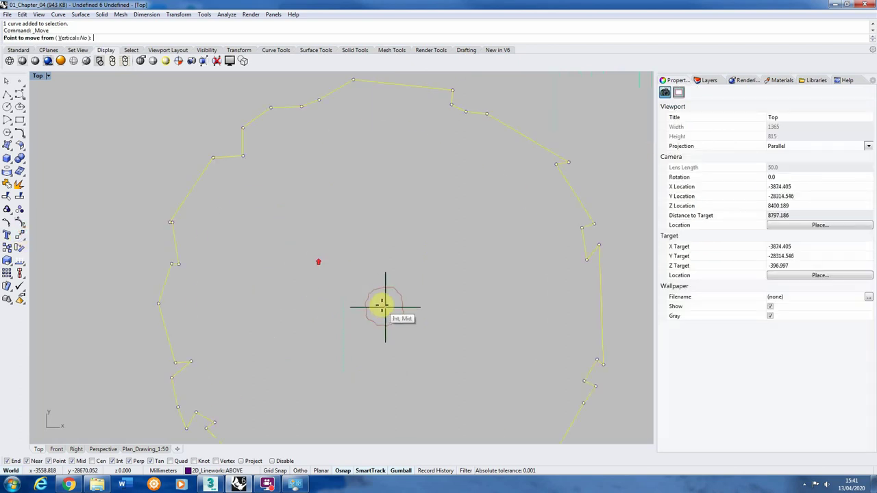
{"action": "left_click", "coordinate": [385, 307]}
{"action": "scroll", "coordinate": [313, 265], "scroll_direction": "down", "scroll_amount": 3}
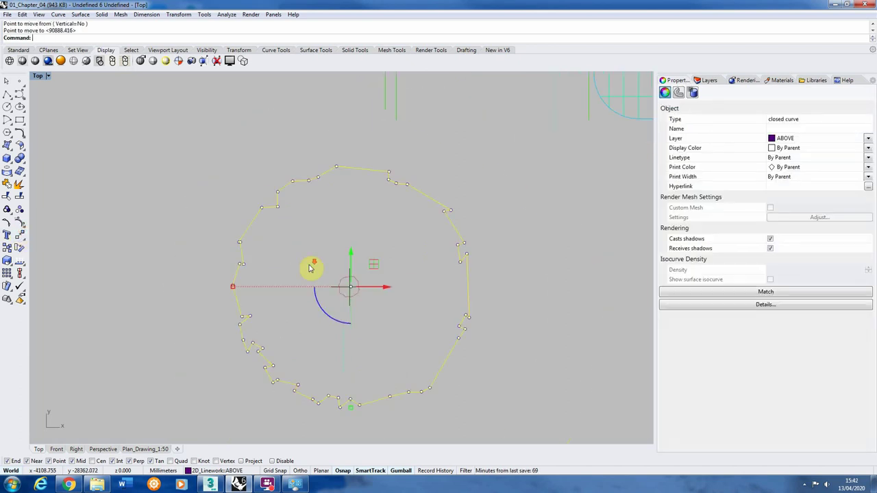
{"action": "scroll", "coordinate": [288, 248], "scroll_direction": "down", "scroll_amount": 2}
{"action": "left_click", "coordinate": [394, 244]}
{"action": "left_click", "coordinate": [377, 228]}
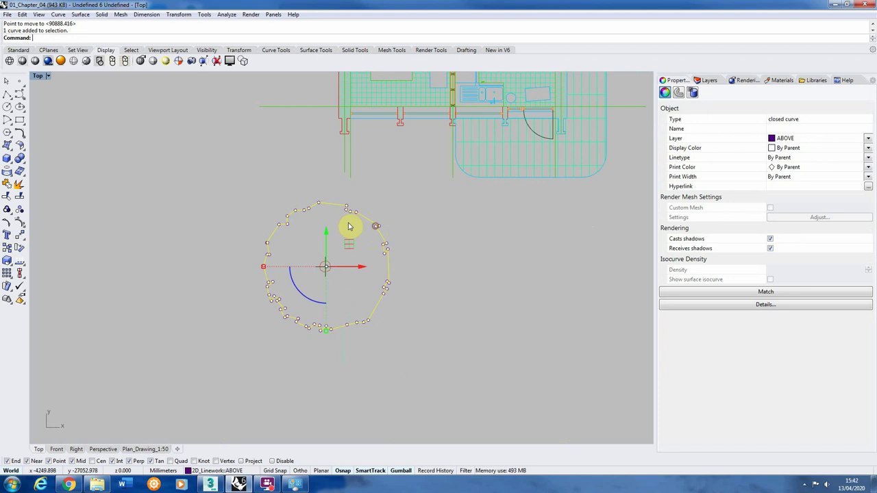
{"action": "scroll", "coordinate": [295, 233], "scroll_direction": "up", "scroll_amount": 2}
{"action": "key", "text": "Escape"}
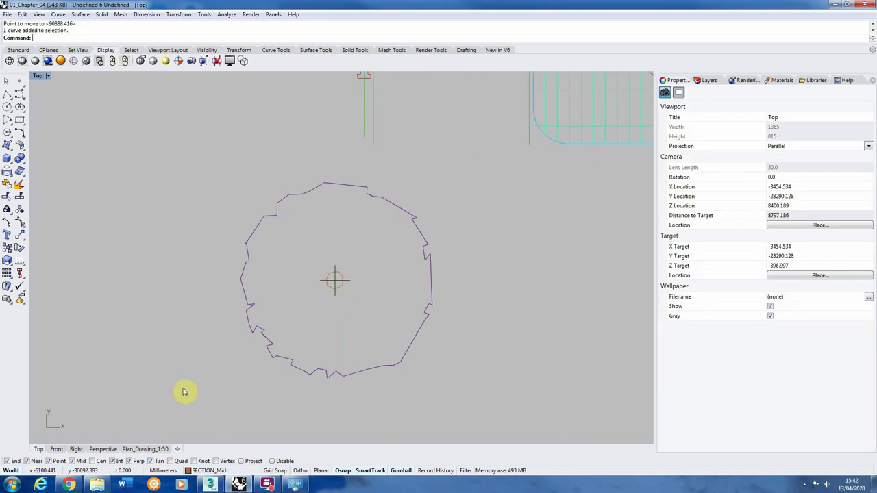
Examine the tree's trunk, cross and canopy linework in the Plan_Drawing_1:50 layout.
{"action": "left_click", "coordinate": [152, 450]}
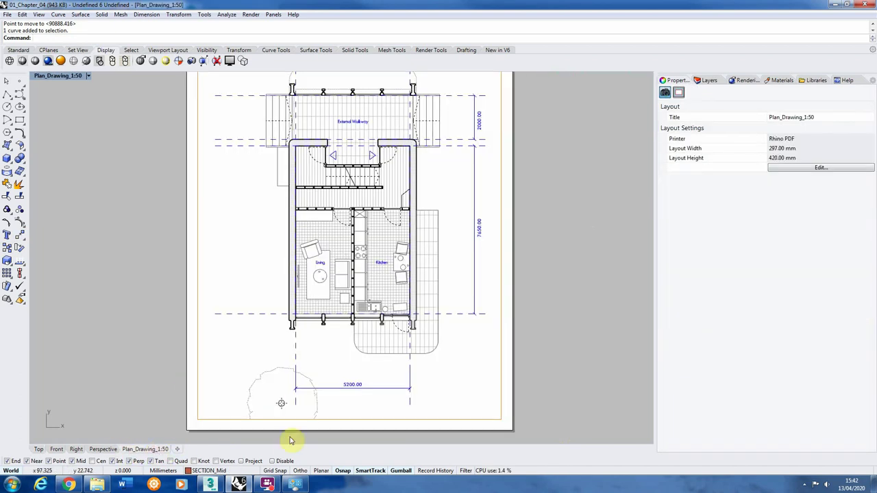
{"action": "key", "text": "ctrl+Tab"}
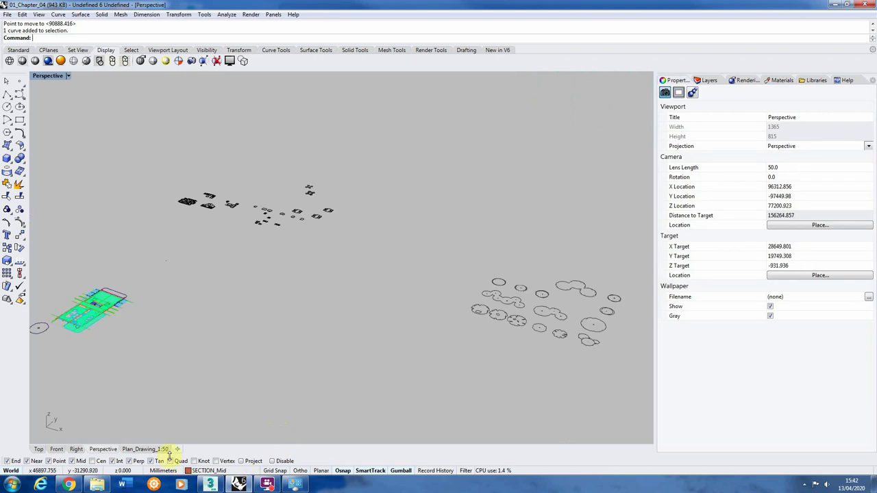
{"action": "left_click", "coordinate": [163, 450]}
{"action": "scroll", "coordinate": [248, 346], "scroll_direction": "down", "scroll_amount": 2}
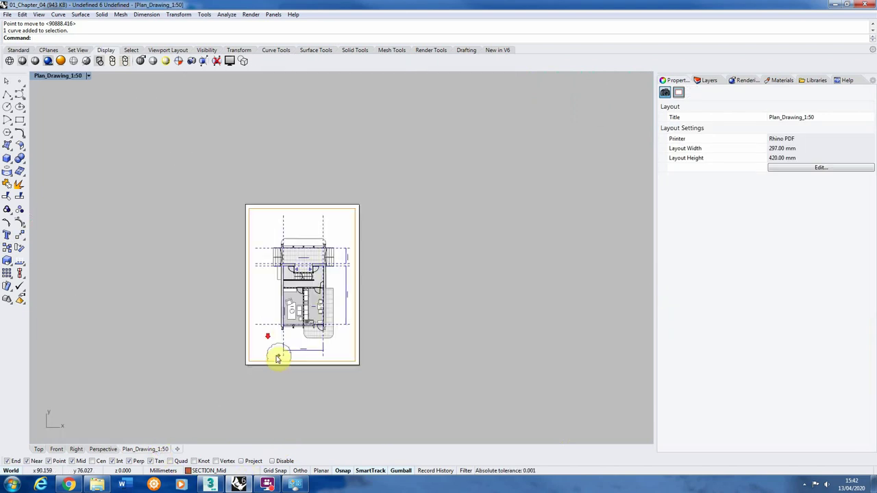
{"action": "scroll", "coordinate": [281, 358], "scroll_direction": "up", "scroll_amount": 7}
{"action": "scroll", "coordinate": [336, 337], "scroll_direction": "down", "scroll_amount": 2}
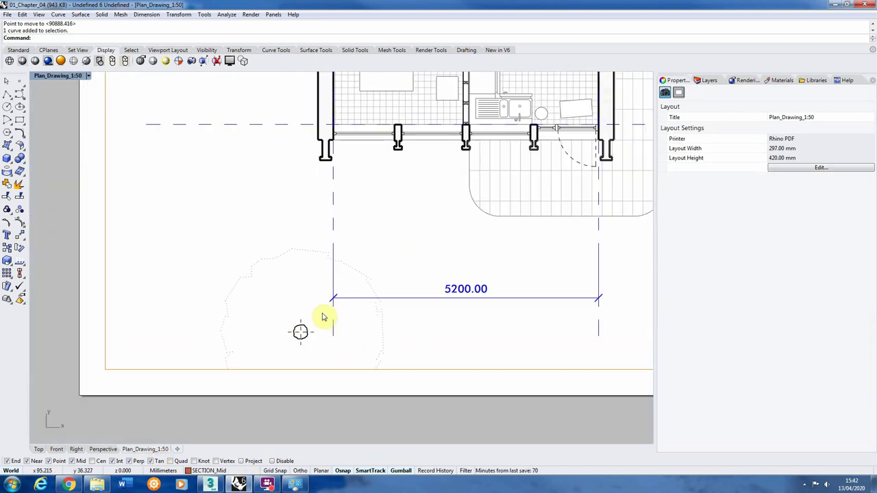
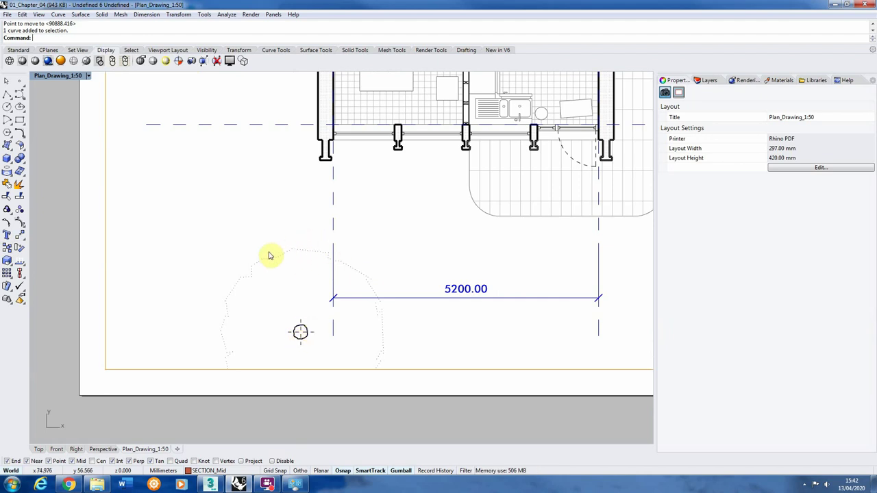
{"action": "scroll", "coordinate": [374, 299], "scroll_direction": "down", "scroll_amount": 4}
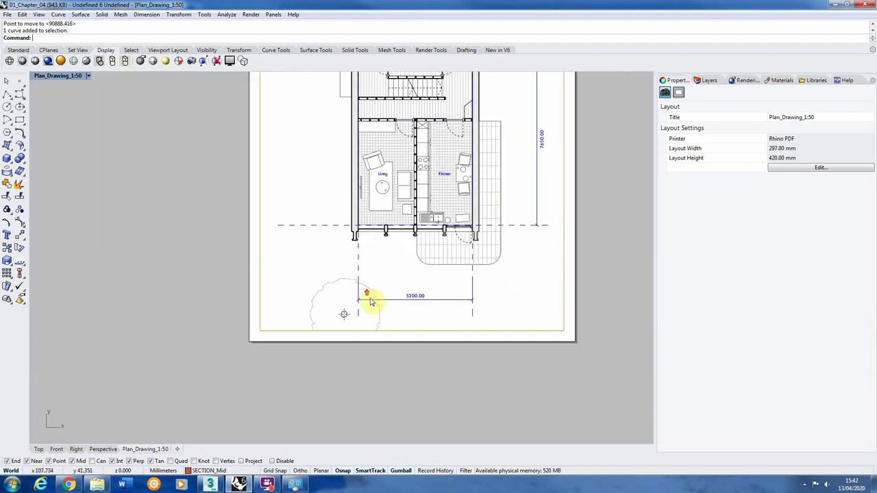
{"action": "scroll", "coordinate": [366, 355], "scroll_direction": "up", "scroll_amount": 2}
{"action": "scroll", "coordinate": [367, 355], "scroll_direction": "down", "scroll_amount": 4}
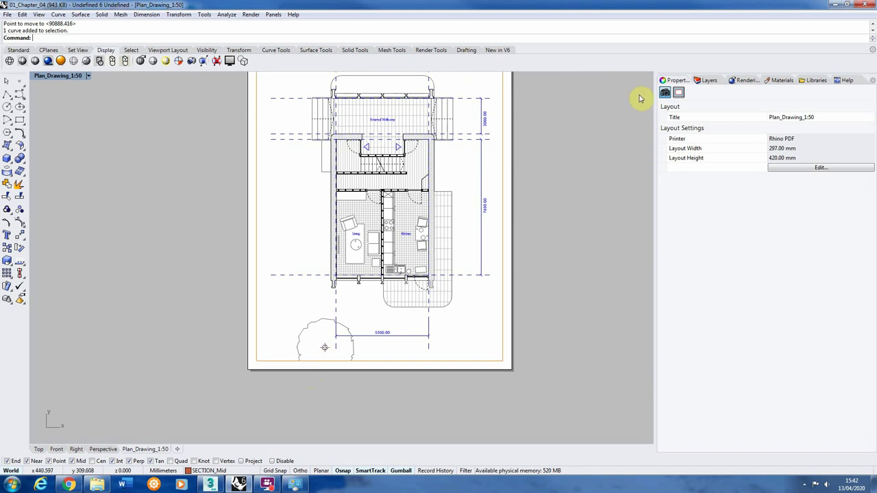
Set the linetype of the ABOVE layer to Annotation.
{"action": "left_click", "coordinate": [709, 81]}
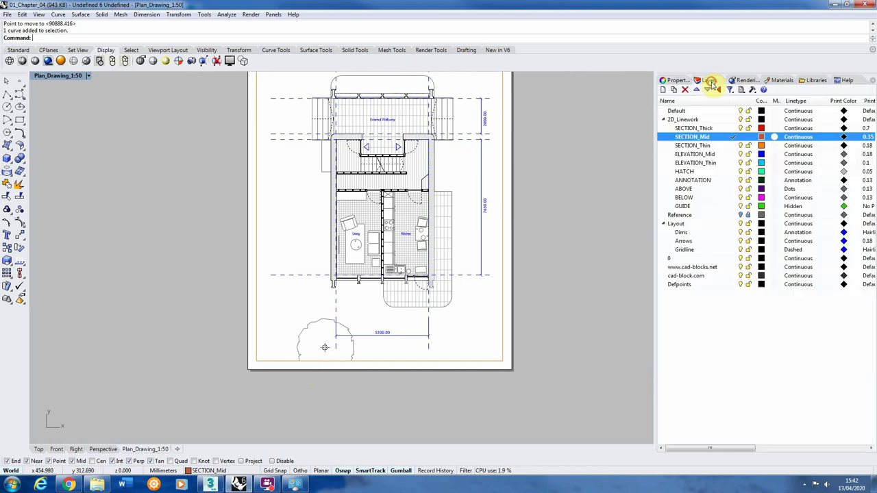
{"action": "left_click", "coordinate": [794, 190]}
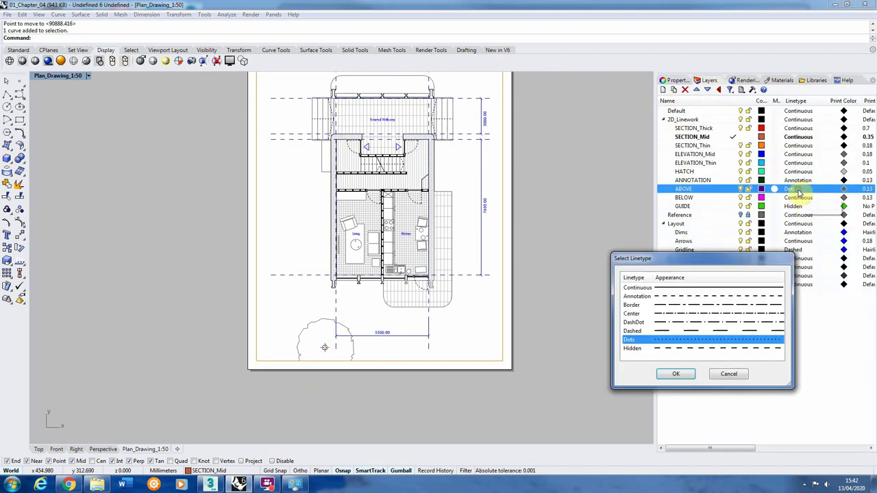
{"action": "left_click", "coordinate": [670, 298]}
{"action": "left_click", "coordinate": [675, 374]}
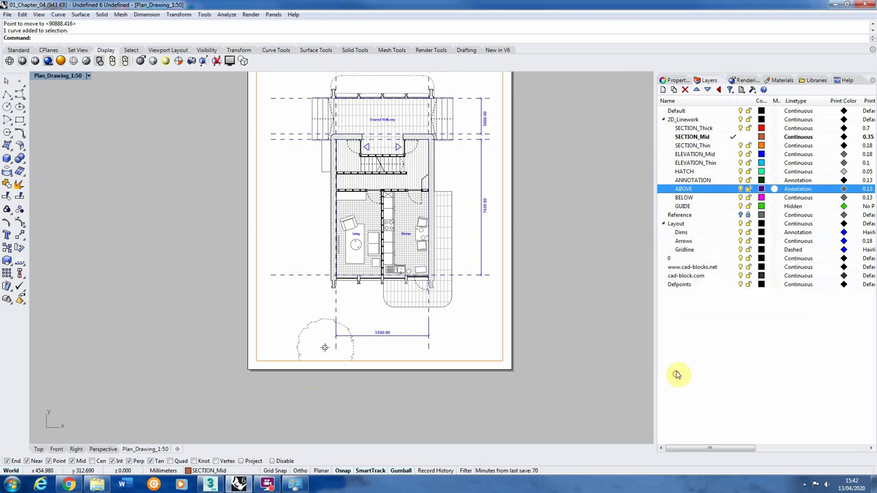
Inspect how the canopy's new linetype reads in the layout, both close up and alongside the floor plan.
{"action": "scroll", "coordinate": [364, 383], "scroll_direction": "up", "scroll_amount": 5}
{"action": "scroll", "coordinate": [268, 339], "scroll_direction": "up", "scroll_amount": 3}
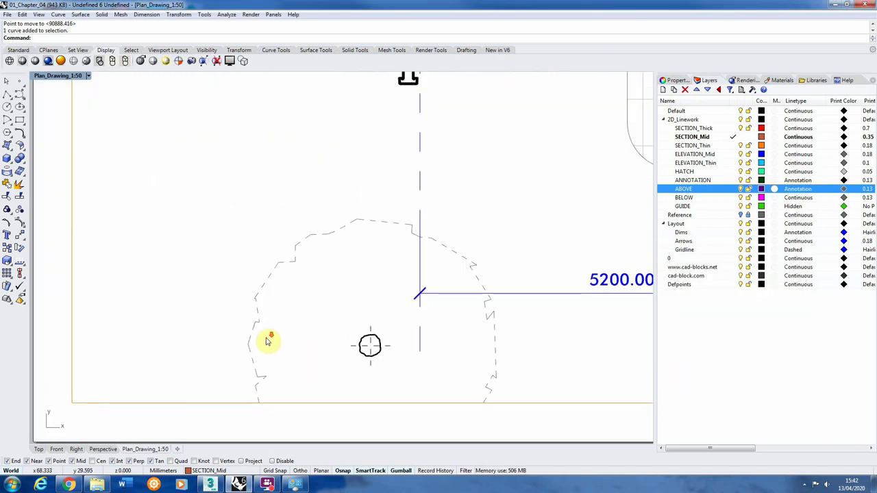
{"action": "scroll", "coordinate": [272, 357], "scroll_direction": "down", "scroll_amount": 5}
{"action": "scroll", "coordinate": [257, 346], "scroll_direction": "down", "scroll_amount": 3}
{"action": "scroll", "coordinate": [290, 349], "scroll_direction": "up", "scroll_amount": 5}
{"action": "scroll", "coordinate": [325, 359], "scroll_direction": "down", "scroll_amount": 1}
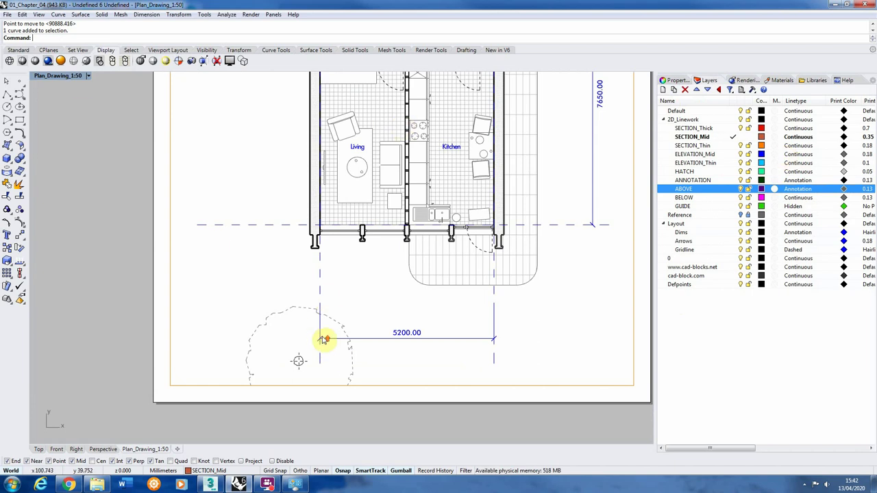
{"action": "scroll", "coordinate": [322, 336], "scroll_direction": "up", "scroll_amount": 2}
{"action": "scroll", "coordinate": [352, 354], "scroll_direction": "up", "scroll_amount": 2}
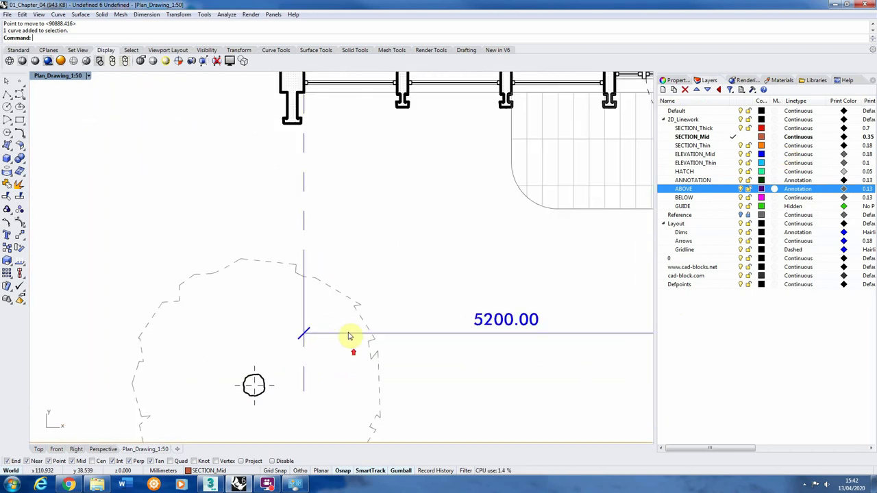
{"action": "scroll", "coordinate": [350, 315], "scroll_direction": "down", "scroll_amount": 4}
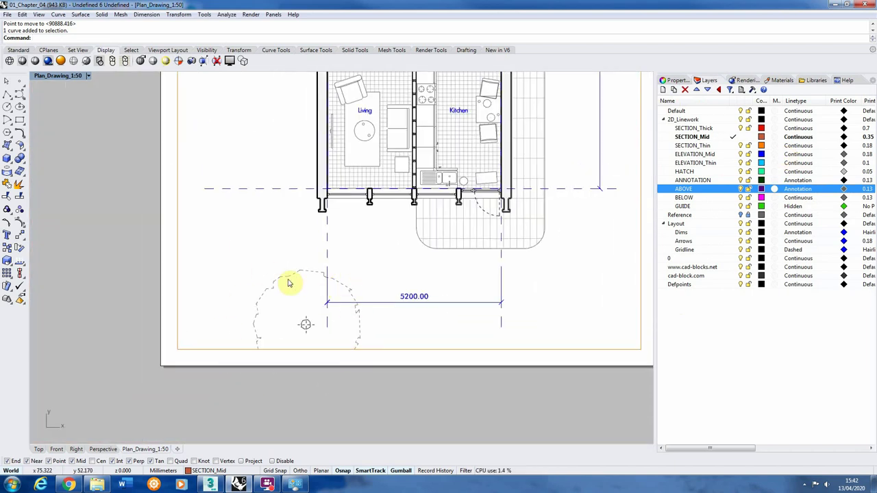
Set the print width of the ABOVE layer to Hairline and check how the canopy outline reads in the layout.
{"action": "left_click", "coordinate": [867, 189]}
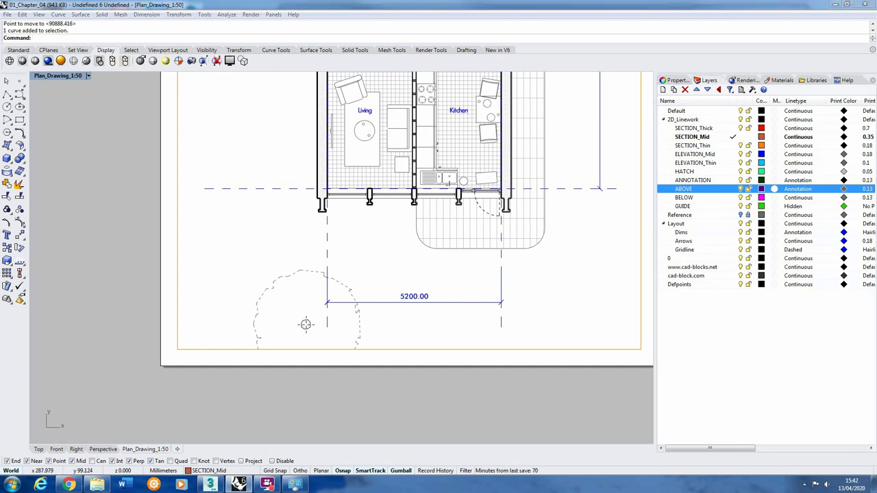
{"action": "key", "text": "Return"}
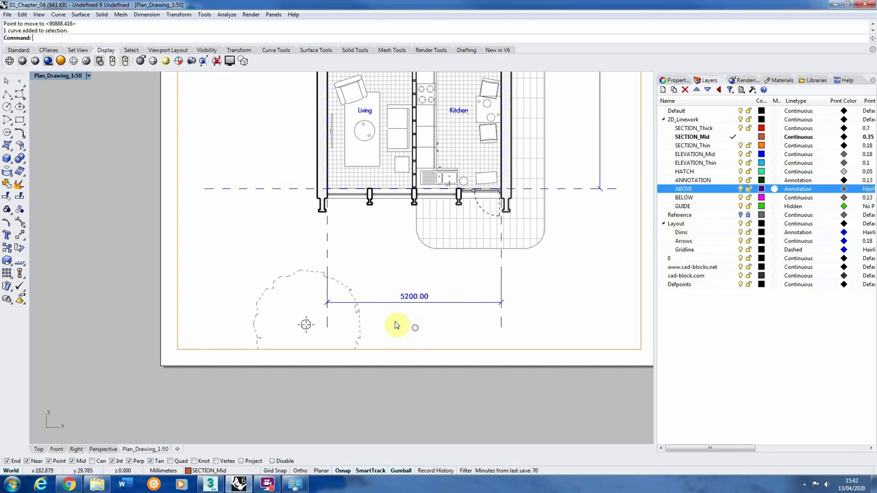
{"action": "scroll", "coordinate": [250, 339], "scroll_direction": "down", "scroll_amount": 3}
{"action": "scroll", "coordinate": [274, 316], "scroll_direction": "up", "scroll_amount": 1}
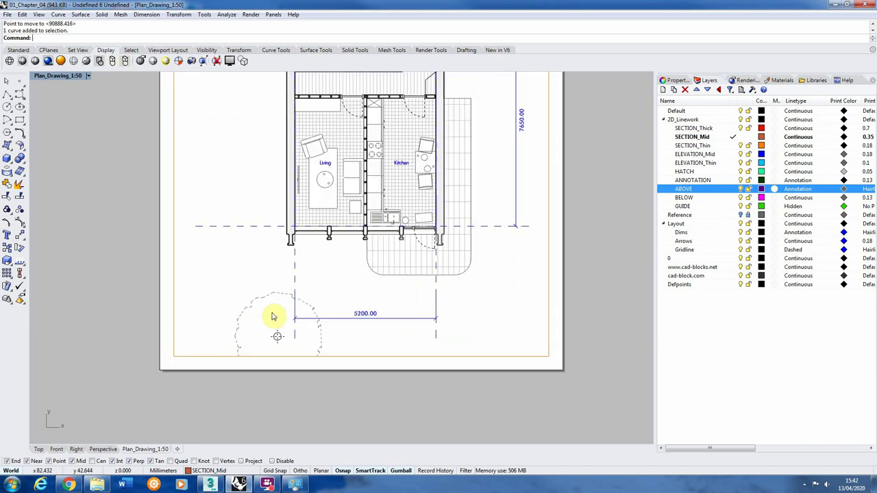
{"action": "scroll", "coordinate": [275, 329], "scroll_direction": "down", "scroll_amount": 2}
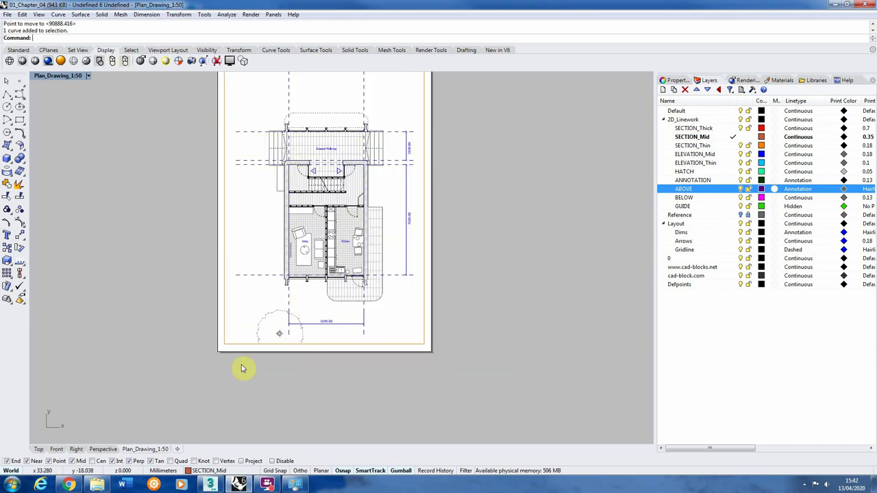
Turn the whole tree symbol in the Top view into a block named Tree1 with its base point at the trunk's centre cross.
{"action": "left_click", "coordinate": [39, 448]}
{"action": "left_click_drag", "start_coordinate": [496, 188], "coordinate": [209, 414]}
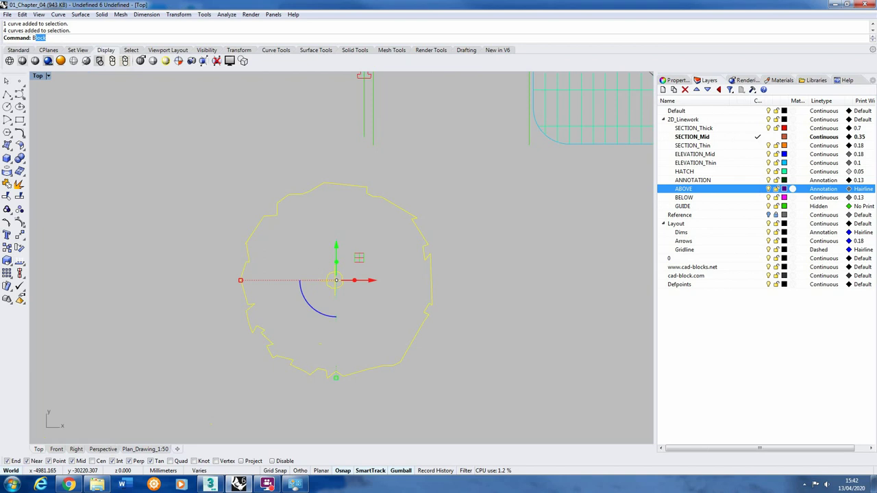
{"action": "key", "text": "Return"}
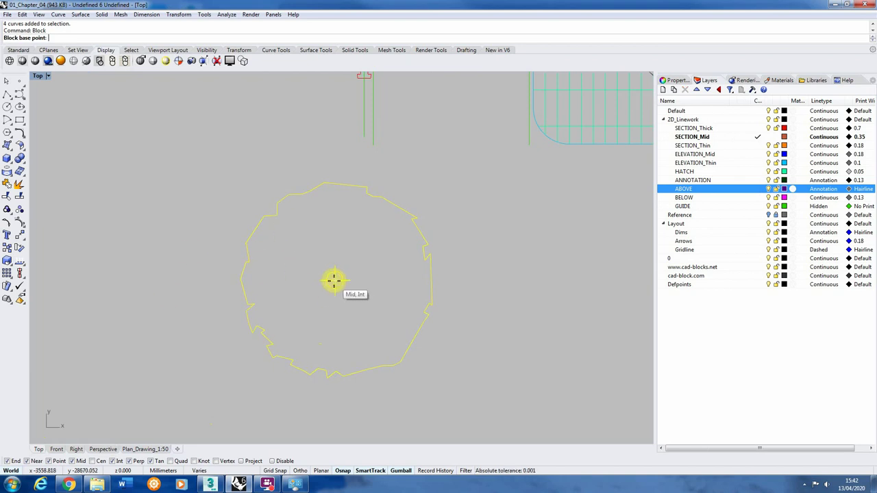
{"action": "left_click", "coordinate": [334, 280]}
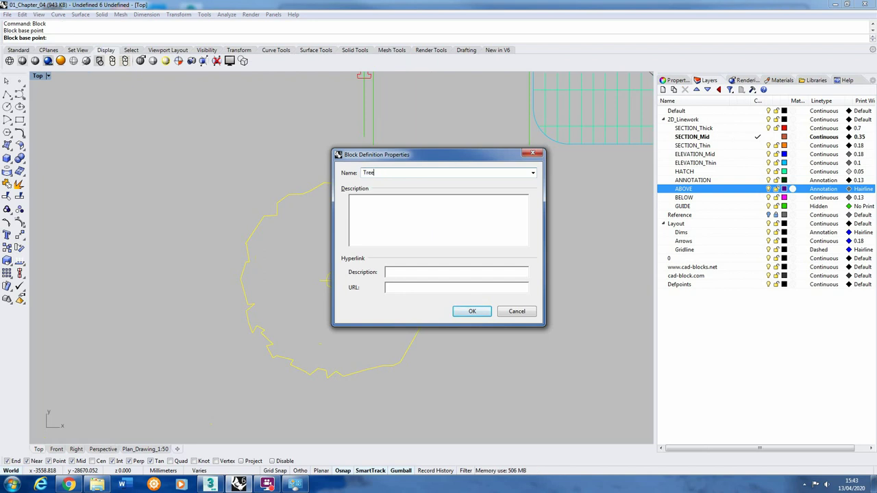
{"action": "type", "text": "Tree1"}
{"action": "left_click", "coordinate": [472, 311]}
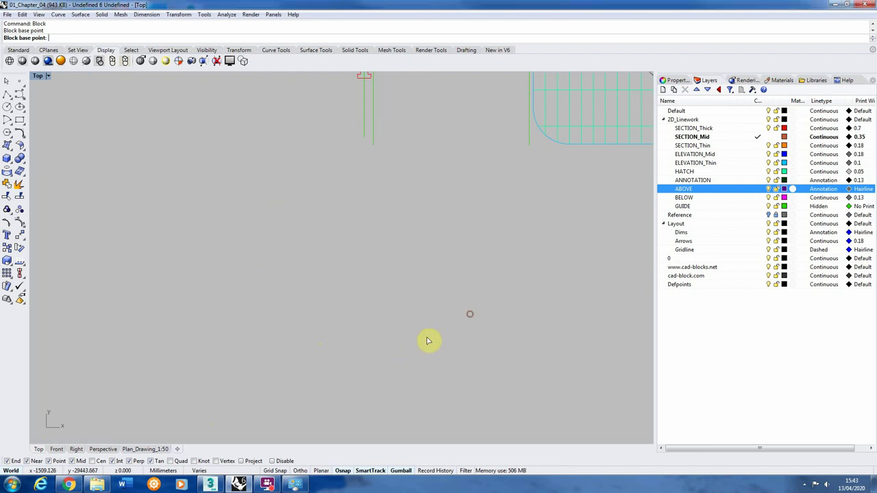
Try moving the tree block sideways, undo that move and look closely at the block's linework.
{"action": "scroll", "coordinate": [360, 295], "scroll_direction": "down", "scroll_amount": 4}
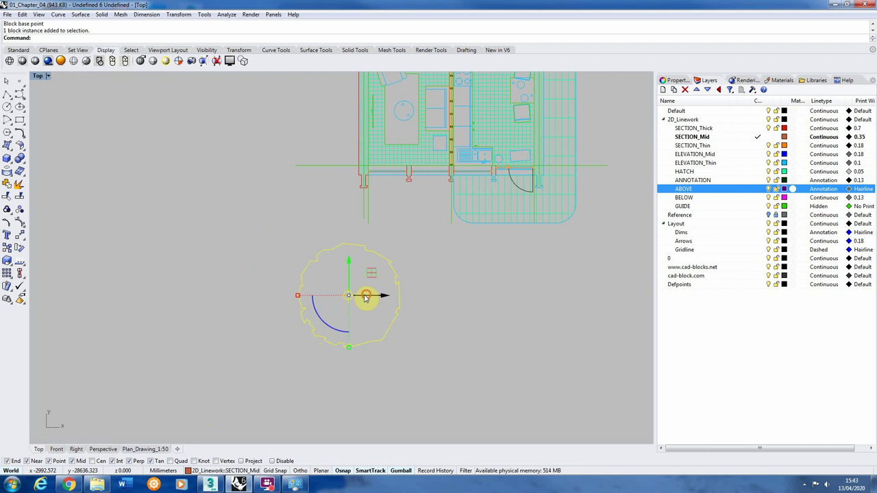
{"action": "left_click_drag", "start_coordinate": [367, 296], "coordinate": [284, 294]}
{"action": "left_click", "coordinate": [395, 298]}
{"action": "key", "text": "ctrl+z"}
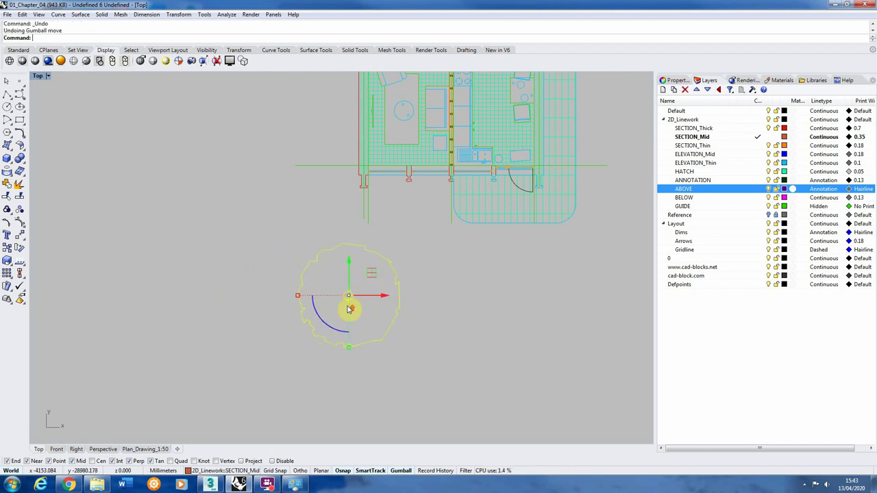
{"action": "scroll", "coordinate": [374, 295], "scroll_direction": "up", "scroll_amount": 3}
{"action": "key", "text": "Escape"}
{"action": "left_click", "coordinate": [274, 319]}
{"action": "scroll", "coordinate": [281, 336], "scroll_direction": "up", "scroll_amount": 4}
{"action": "key", "text": "Escape"}
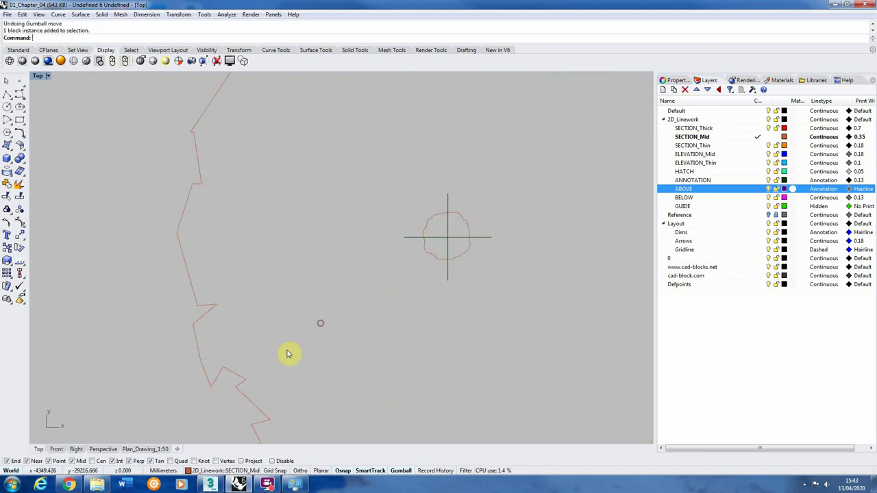
Check the tree block in the Plan_Drawing_1:50 layout, and undo the block creation along with the ABOVE layer's print width and linetype changes.
{"action": "left_click", "coordinate": [146, 449]}
{"action": "scroll", "coordinate": [295, 332], "scroll_direction": "up", "scroll_amount": 6}
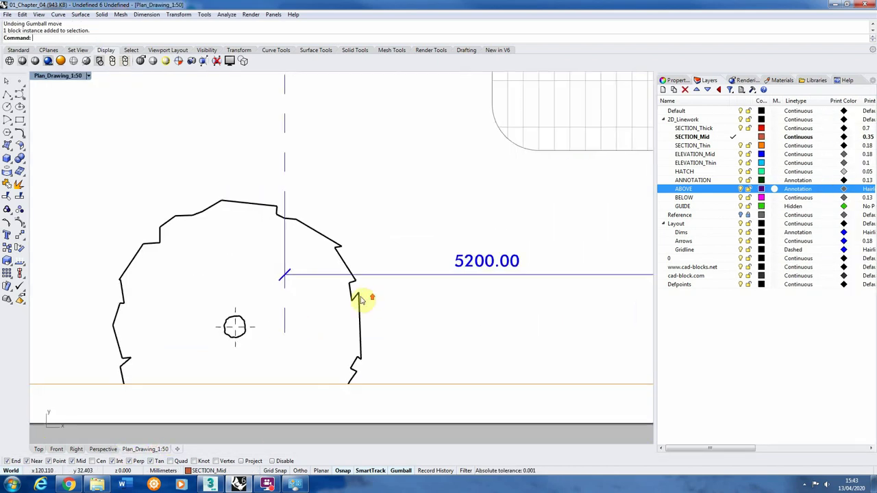
{"action": "left_click", "coordinate": [39, 449]}
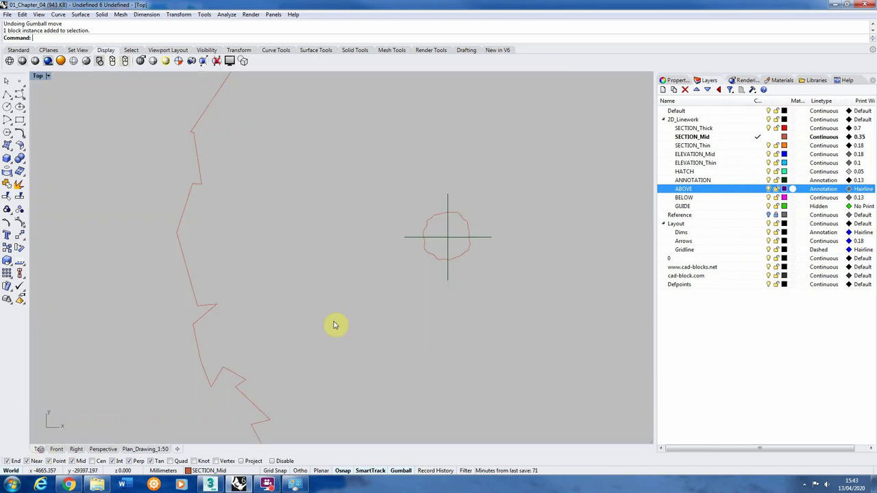
{"action": "key", "text": "ctrl+z"}
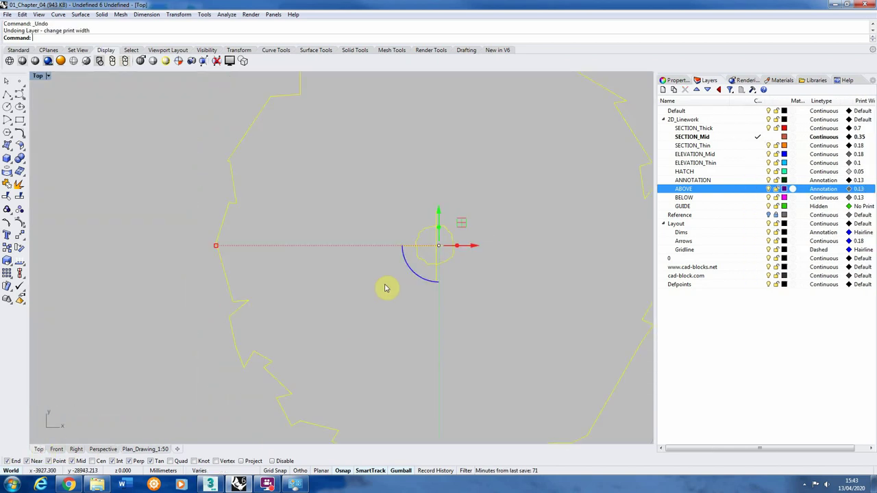
{"action": "key", "text": "Escape"}
Group the tree's canopy, trunk and cross curves in the Top view.
{"action": "scroll", "coordinate": [370, 298], "scroll_direction": "down", "scroll_amount": 4}
{"action": "left_click_drag", "start_coordinate": [553, 198], "coordinate": [250, 392]}
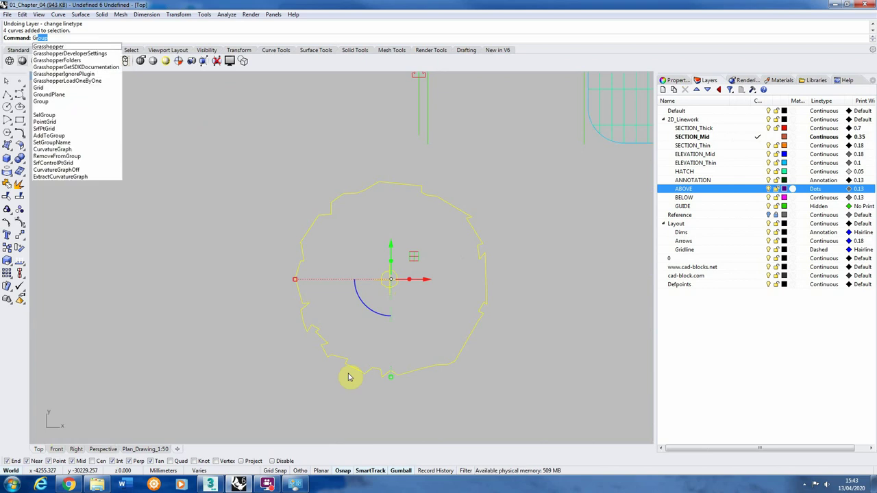
{"action": "key", "text": "Return"}
{"action": "key", "text": "Escape"}
Copy the tree group from its trunk centre to five spots, four along the left side of the house and one below the terrace.
{"action": "left_click", "coordinate": [390, 279]}
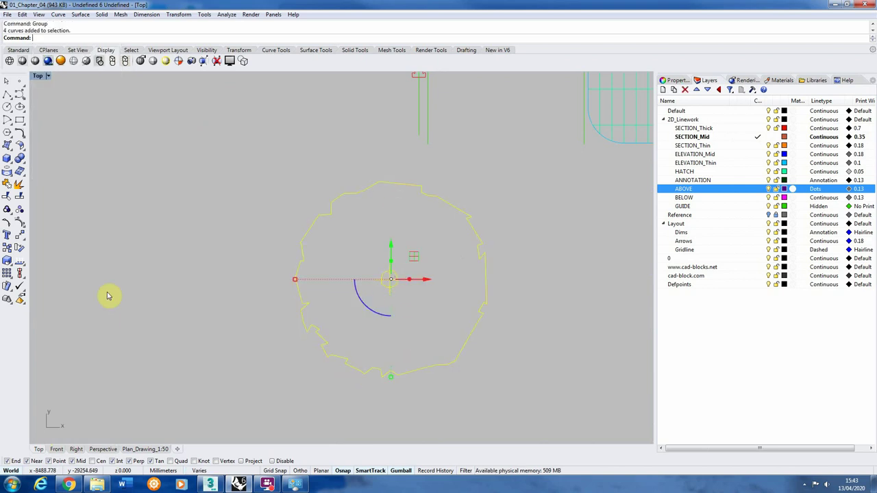
{"action": "left_click", "coordinate": [8, 247]}
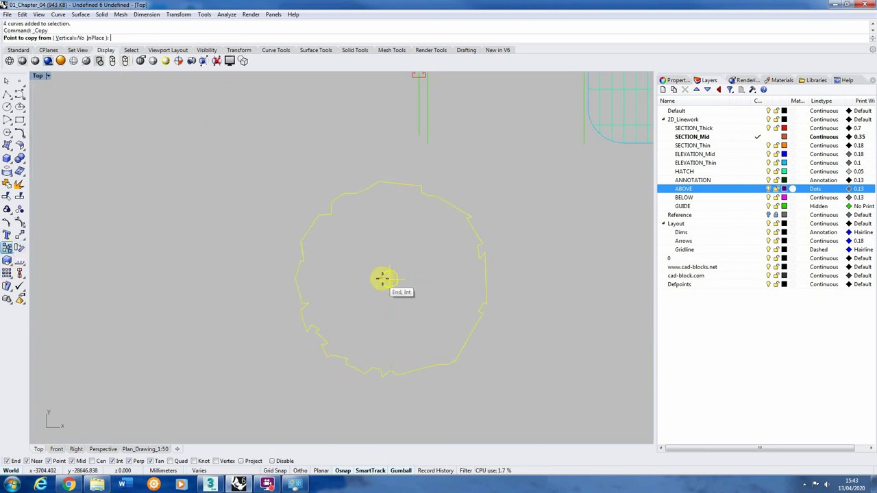
{"action": "left_click", "coordinate": [390, 279]}
{"action": "scroll", "coordinate": [372, 350], "scroll_direction": "down", "scroll_amount": 3}
{"action": "left_click", "coordinate": [327, 255]}
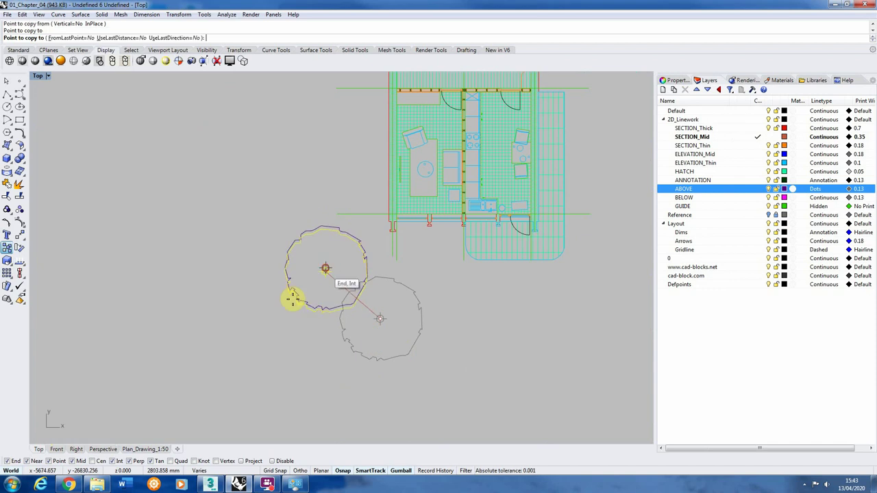
{"action": "scroll", "coordinate": [470, 342], "scroll_direction": "down", "scroll_amount": 2}
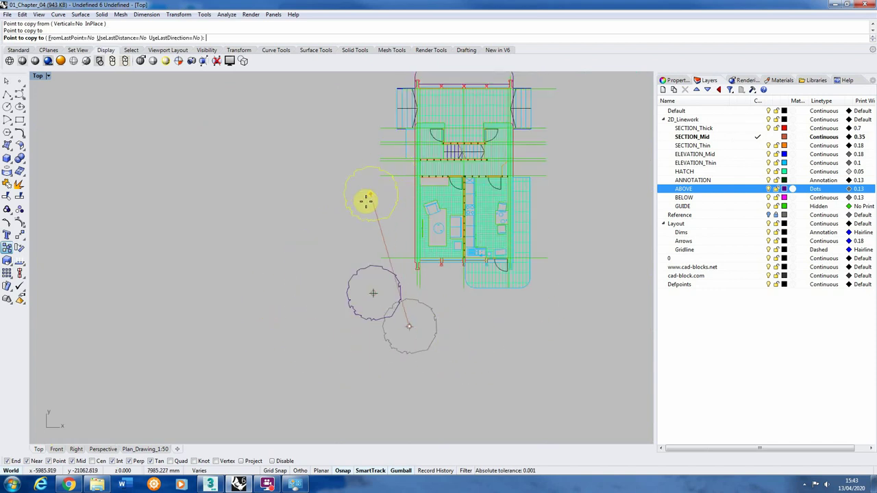
{"action": "left_click", "coordinate": [335, 197]}
{"action": "left_click", "coordinate": [361, 168]}
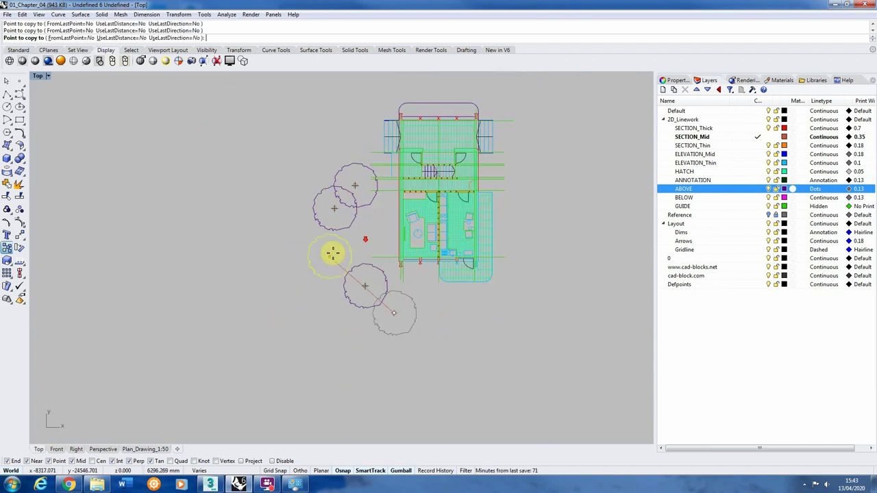
{"action": "scroll", "coordinate": [333, 249], "scroll_direction": "up", "scroll_amount": 2}
{"action": "left_click", "coordinate": [313, 103]}
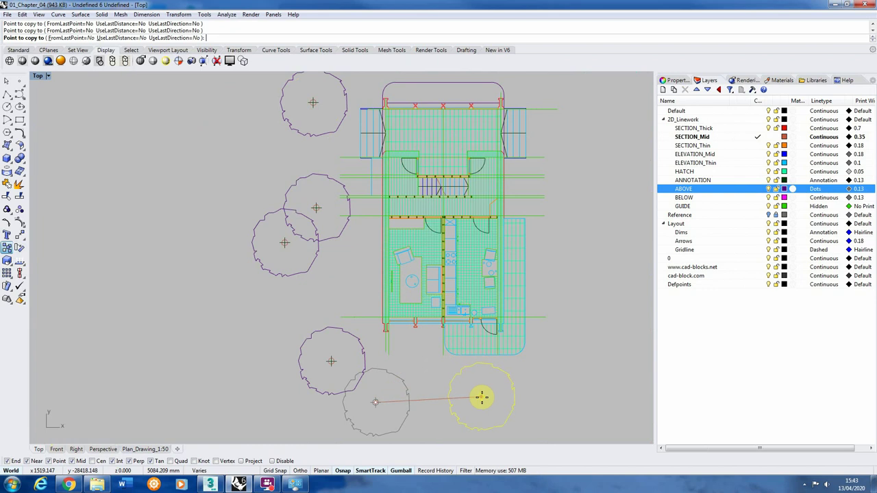
{"action": "left_click", "coordinate": [482, 399]}
{"action": "key", "text": "Return"}
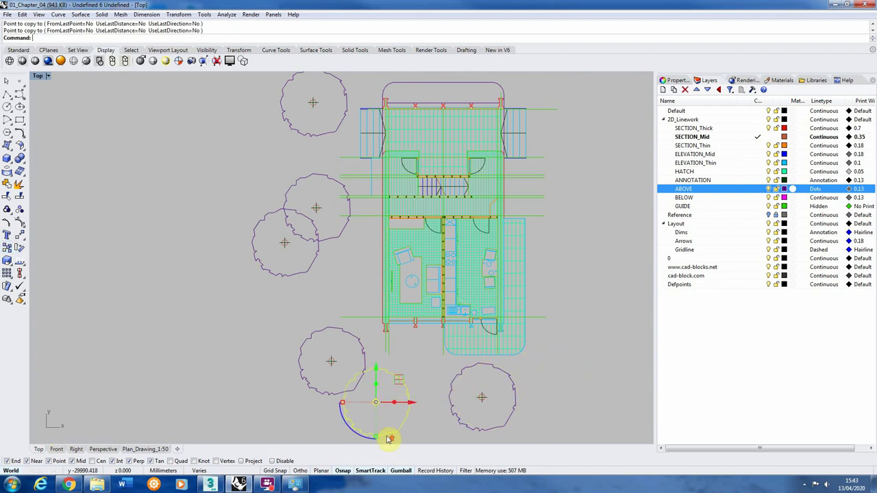
Rotate the original tree and the neighbouring copy at the house's lower-left corner by different angles to vary their outlines.
{"action": "scroll", "coordinate": [387, 439], "scroll_direction": "up", "scroll_amount": 3}
{"action": "left_click_drag", "start_coordinate": [345, 383], "coordinate": [411, 407]}
{"action": "left_click", "coordinate": [332, 218]}
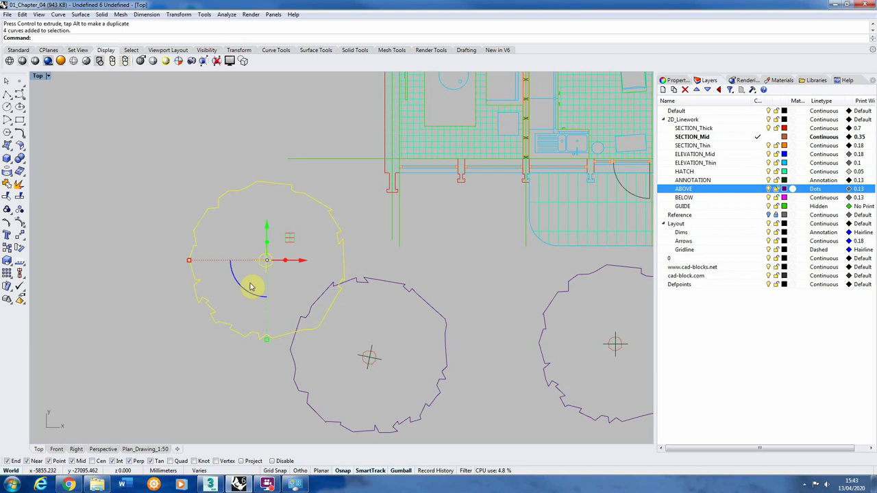
{"action": "left_click_drag", "start_coordinate": [254, 287], "coordinate": [176, 247]}
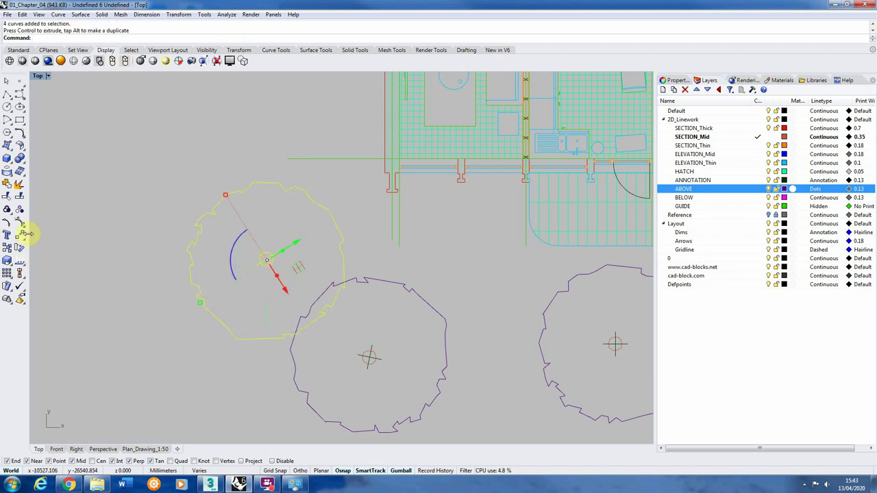
{"action": "scroll", "coordinate": [257, 247], "scroll_direction": "up", "scroll_amount": 2}
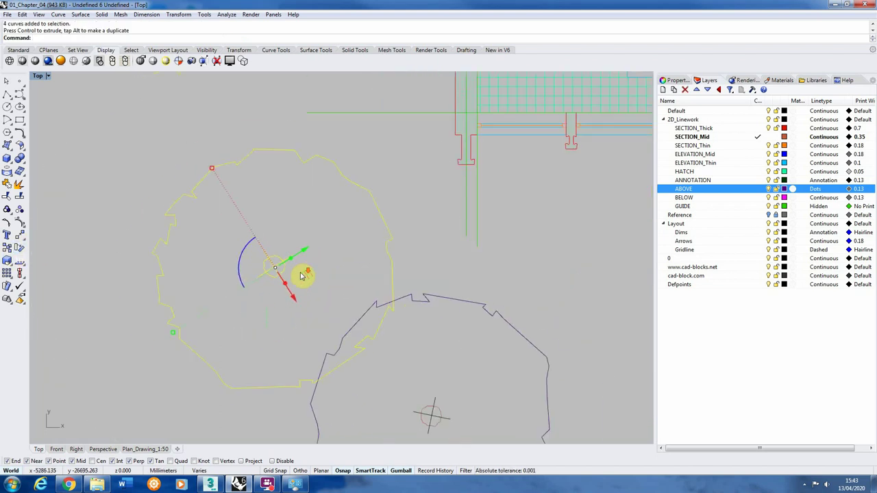
Scale the lower tree of the overlapping pair left of the house down uniformly and enlarge its upper neighbour slightly.
{"action": "scroll", "coordinate": [311, 284], "scroll_direction": "down", "scroll_amount": 6}
{"action": "left_click", "coordinate": [280, 182]}
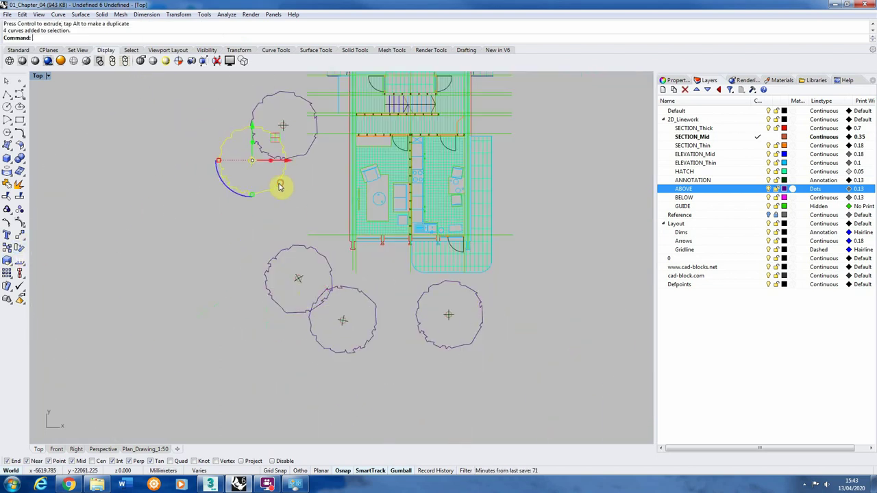
{"action": "left_click_drag", "start_coordinate": [223, 191], "coordinate": [302, 203]}
{"action": "key", "text": "ctrl+z"}
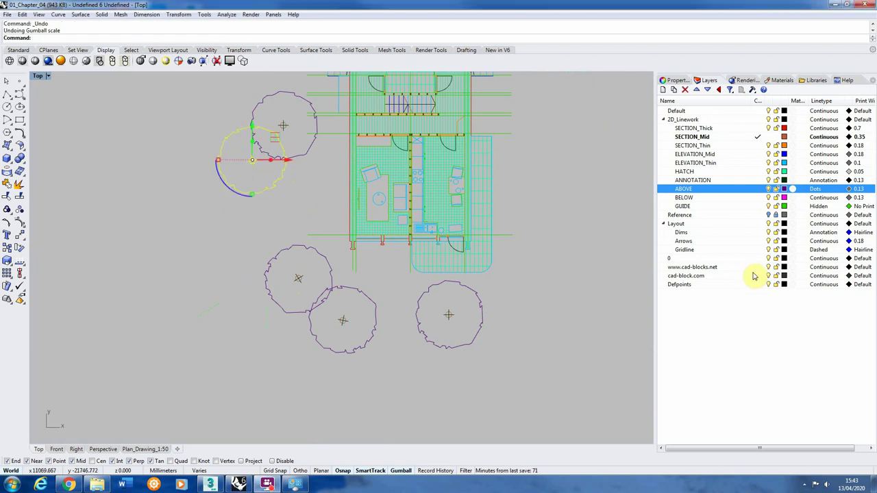
{"action": "left_click", "coordinate": [254, 194]}
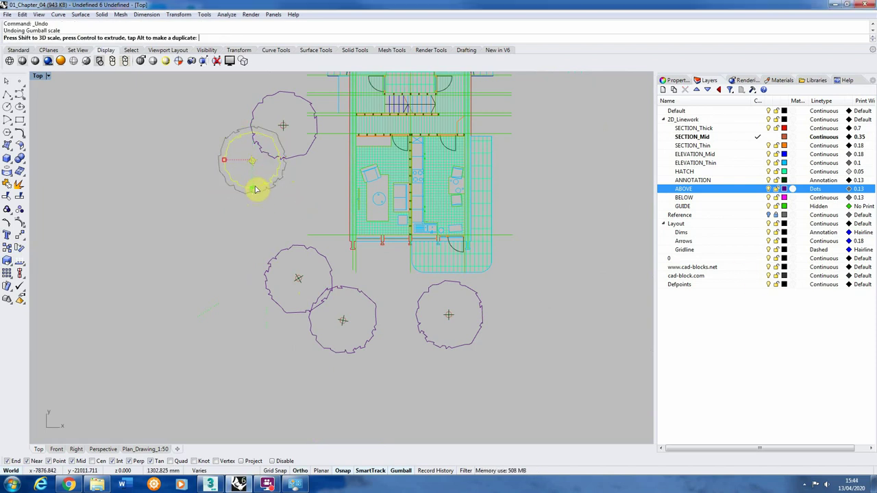
{"action": "left_click", "coordinate": [302, 159]}
{"action": "left_click_drag", "start_coordinate": [285, 161], "coordinate": [284, 165]}
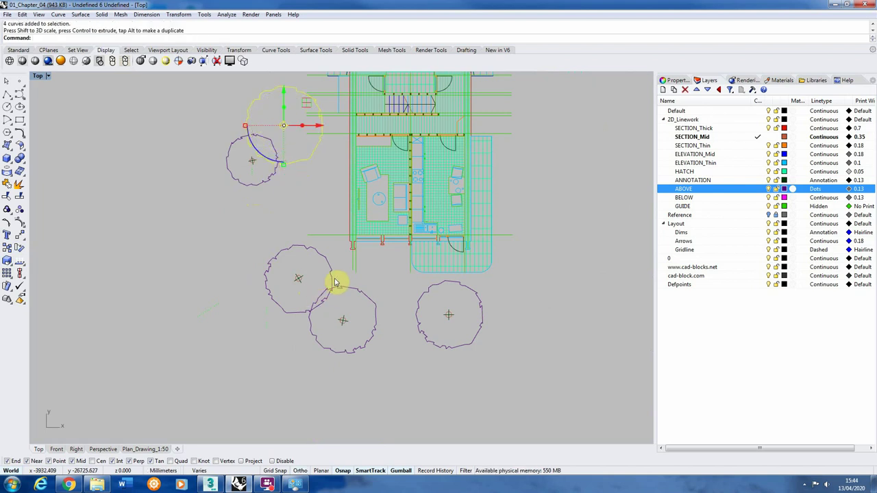
Scale down uniformly the upper tree of the pair at the house's lower-left corner.
{"action": "left_click", "coordinate": [302, 261]}
{"action": "left_click_drag", "start_coordinate": [299, 262], "coordinate": [299, 258]}
{"action": "key", "text": "ctrl+z"}
{"action": "left_click_drag", "start_coordinate": [265, 281], "coordinate": [272, 282]}
Rotate the tree below the terrace by roughly a quarter turn and scale it down uniformly.
{"action": "left_click", "coordinate": [417, 320]}
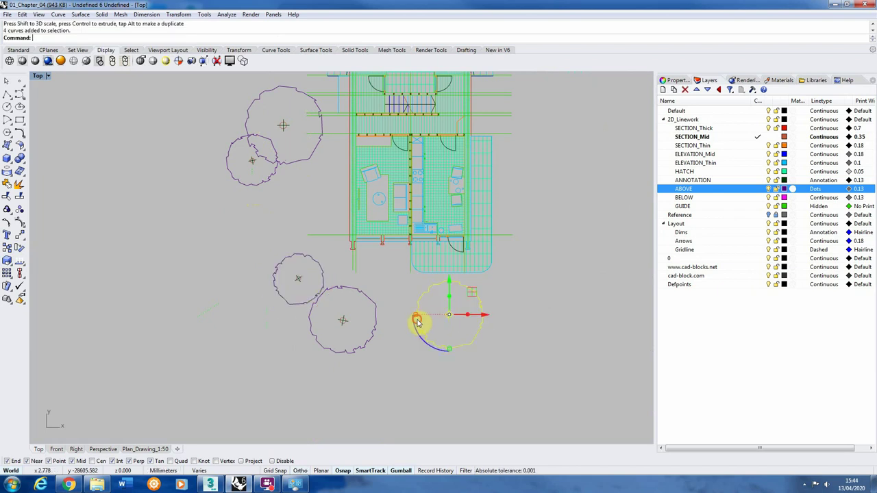
{"action": "left_click_drag", "start_coordinate": [423, 350], "coordinate": [448, 350]}
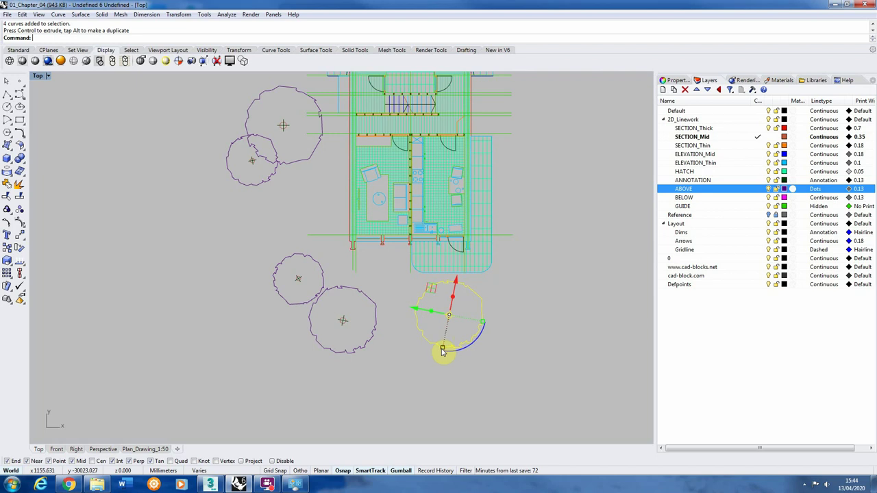
{"action": "left_click_drag", "start_coordinate": [443, 348], "coordinate": [447, 346]}
{"action": "key", "text": "Escape"}
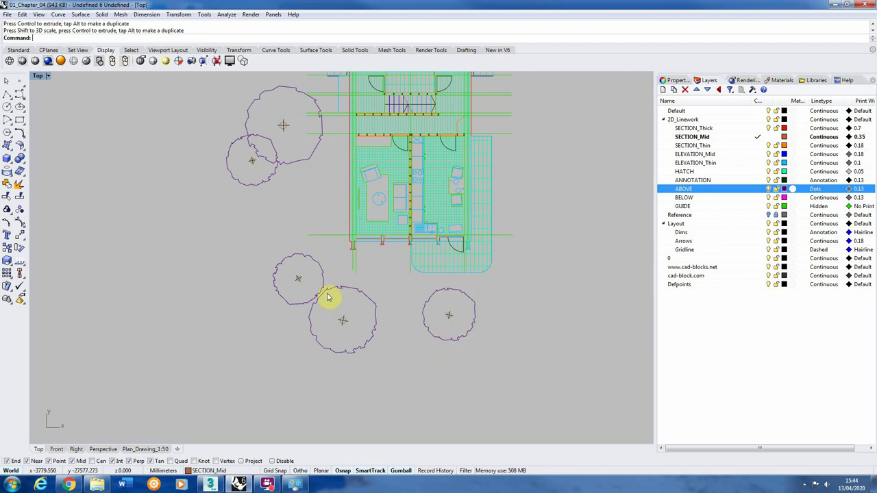
Shift the larger tree of the lower-left pair about 370 mm to the left and check the trees in the Plan_Drawing_1:50 layout.
{"action": "left_click", "coordinate": [362, 293]}
{"action": "left_click_drag", "start_coordinate": [372, 326], "coordinate": [365, 322]}
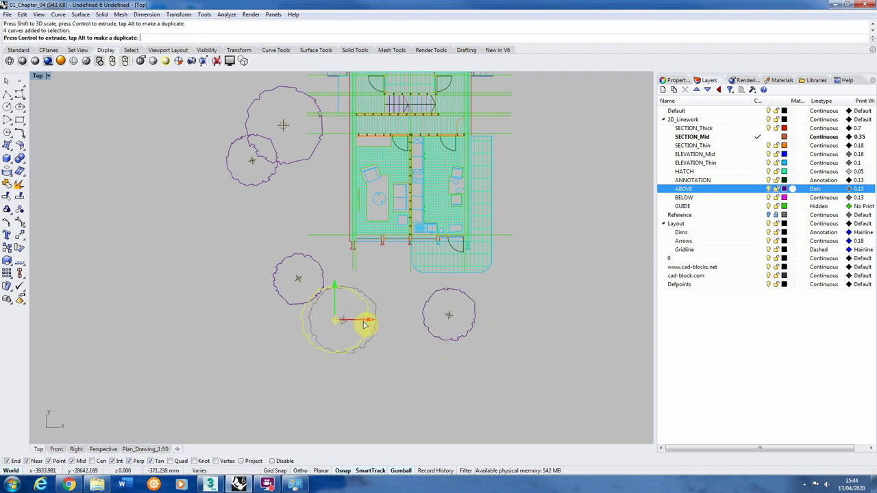
{"action": "key", "text": "Escape"}
{"action": "scroll", "coordinate": [367, 359], "scroll_direction": "down", "scroll_amount": 4}
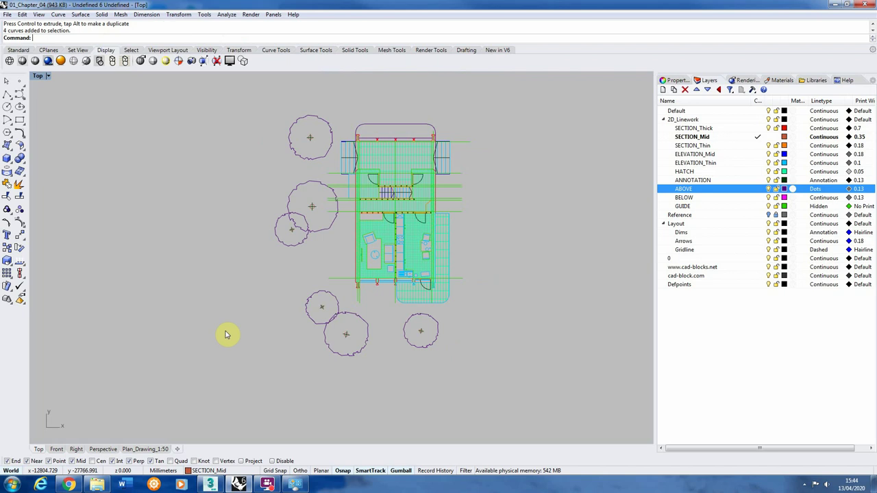
{"action": "left_click", "coordinate": [145, 449]}
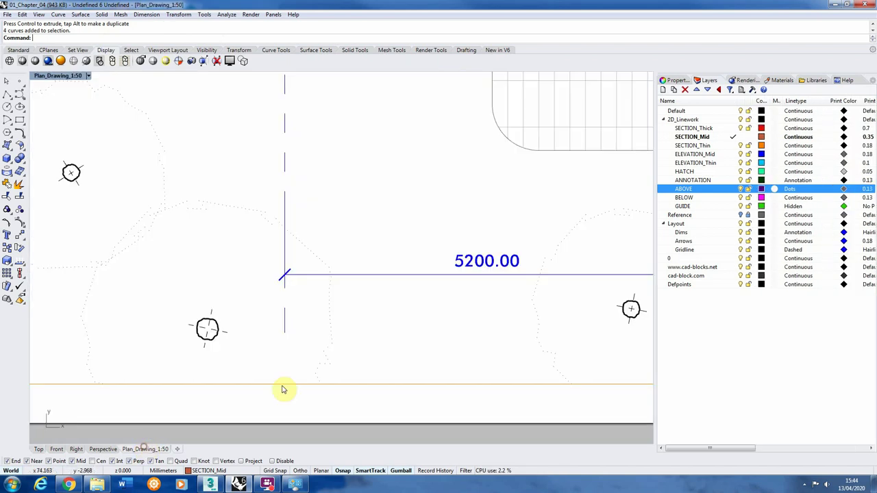
Inspect the tree symbols and their dotted canopy lines around the house in the Plan_Drawing_1:50 layout.
{"action": "scroll", "coordinate": [308, 349], "scroll_direction": "down", "scroll_amount": 4}
{"action": "scroll", "coordinate": [274, 344], "scroll_direction": "up", "scroll_amount": 2}
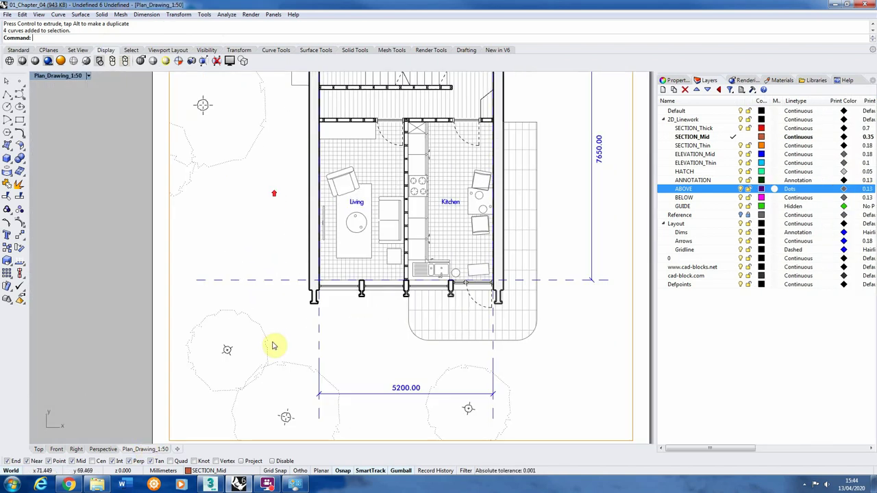
{"action": "scroll", "coordinate": [416, 274], "scroll_direction": "down", "scroll_amount": 2}
{"action": "scroll", "coordinate": [290, 268], "scroll_direction": "up", "scroll_amount": 1}
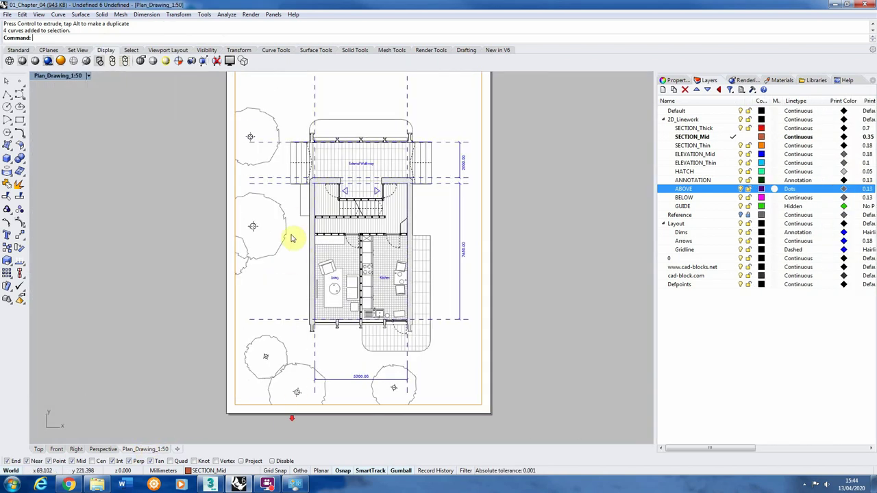
{"action": "scroll", "coordinate": [290, 392], "scroll_direction": "up", "scroll_amount": 1}
{"action": "scroll", "coordinate": [248, 382], "scroll_direction": "up", "scroll_amount": 1}
{"action": "scroll", "coordinate": [298, 269], "scroll_direction": "down", "scroll_amount": 3}
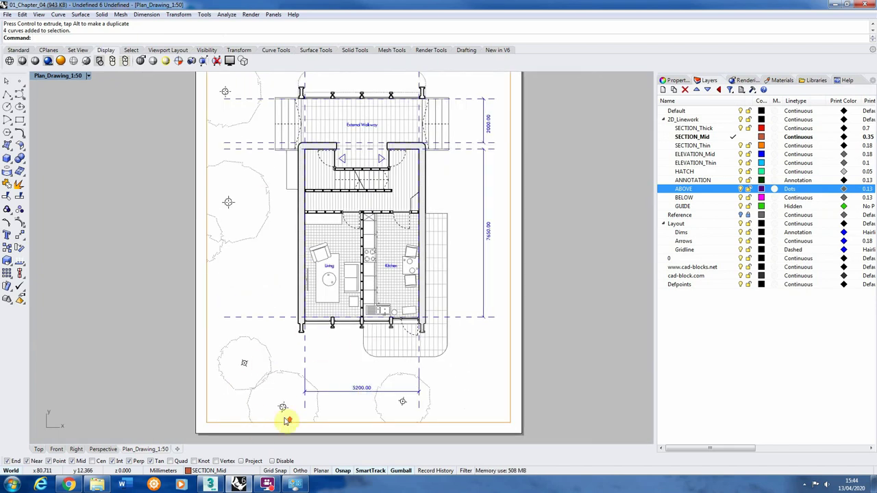
{"action": "scroll", "coordinate": [284, 414], "scroll_direction": "up", "scroll_amount": 3}
{"action": "scroll", "coordinate": [151, 283], "scroll_direction": "down", "scroll_amount": 2}
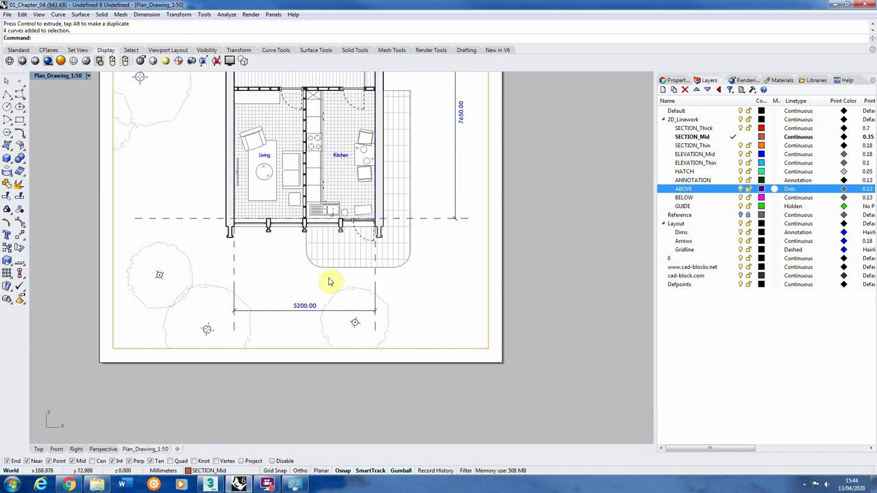
{"action": "scroll", "coordinate": [329, 281], "scroll_direction": "down", "scroll_amount": 3}
{"action": "scroll", "coordinate": [179, 148], "scroll_direction": "up", "scroll_amount": 2}
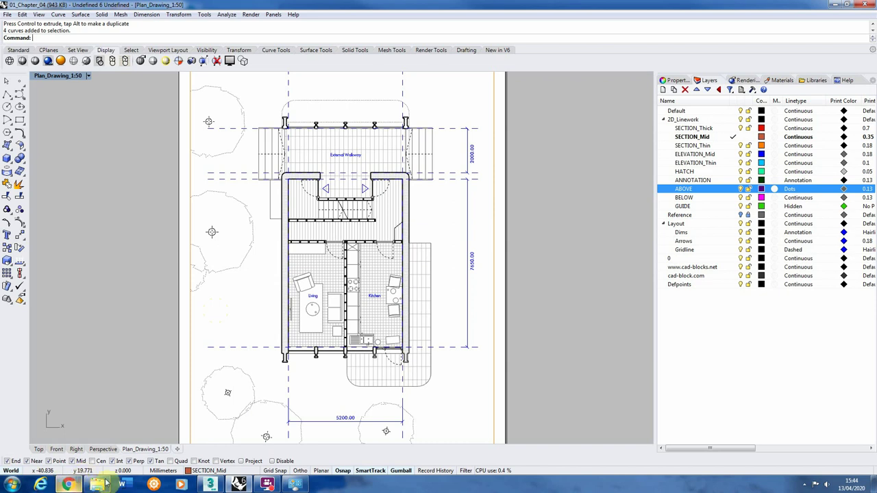
Draw a small closed, irregular stone-shaped polyline in the Top view between the lower-left pair of trees and the house.
{"action": "left_click", "coordinate": [39, 449]}
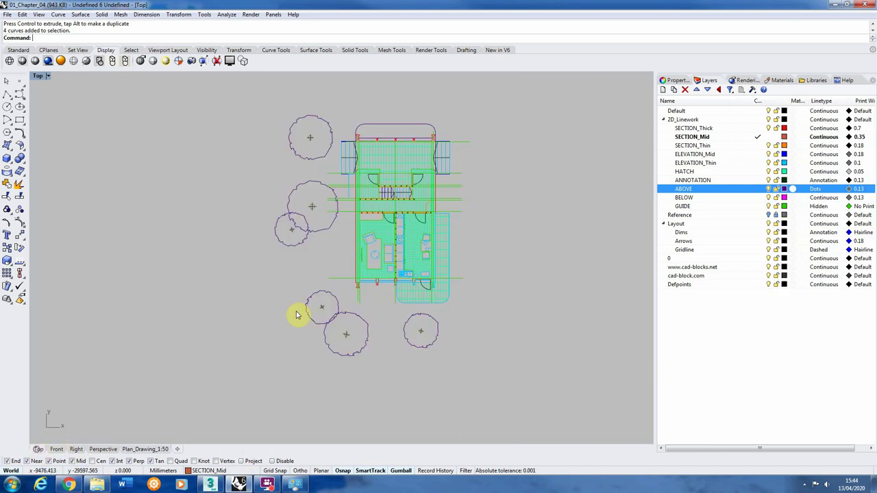
{"action": "left_click", "coordinate": [6, 96]}
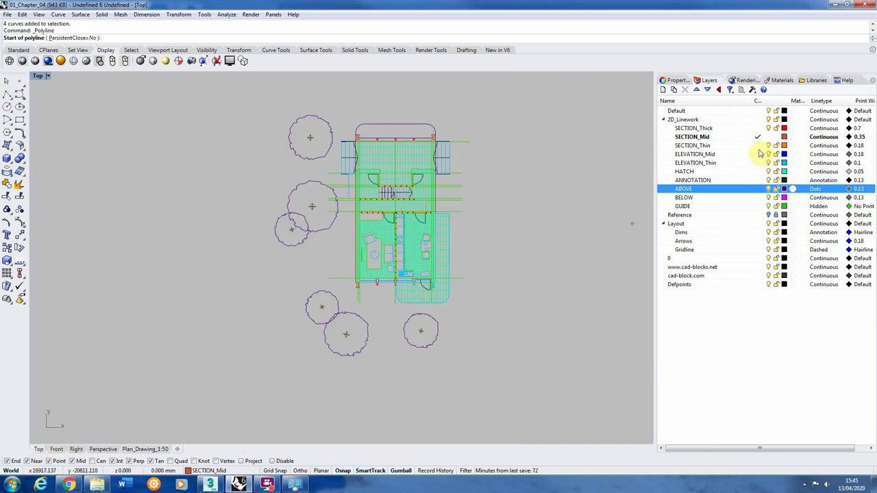
{"action": "left_click", "coordinate": [729, 166]}
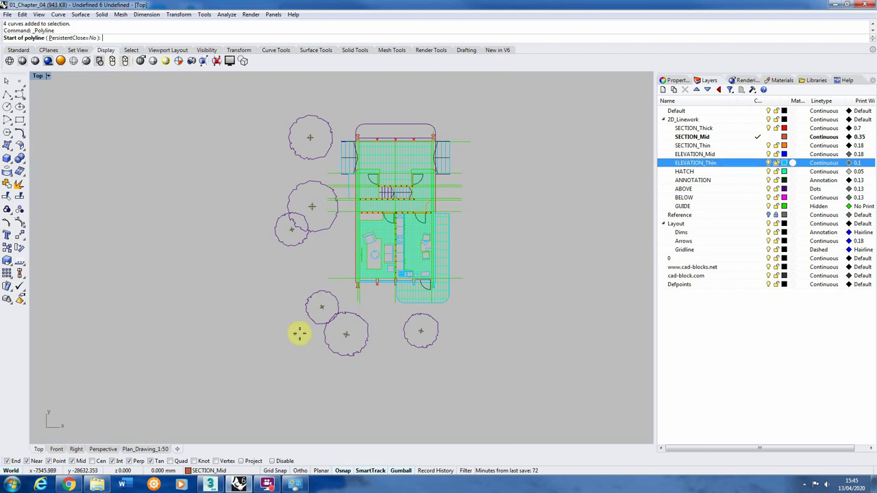
{"action": "scroll", "coordinate": [336, 356], "scroll_direction": "up", "scroll_amount": 5}
{"action": "left_click", "coordinate": [326, 287]}
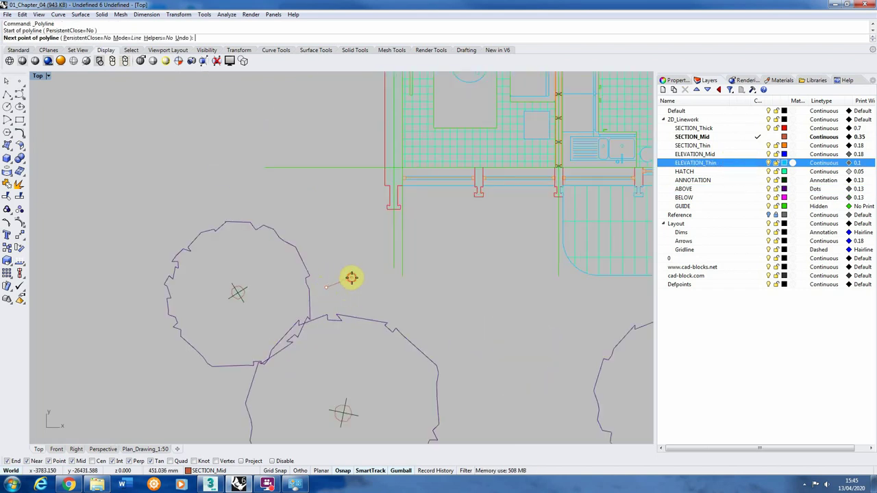
{"action": "left_click", "coordinate": [351, 278]}
{"action": "left_click", "coordinate": [364, 284]}
{"action": "scroll", "coordinate": [373, 293], "scroll_direction": "up", "scroll_amount": 2}
{"action": "left_click", "coordinate": [379, 298]}
{"action": "left_click", "coordinate": [376, 308]}
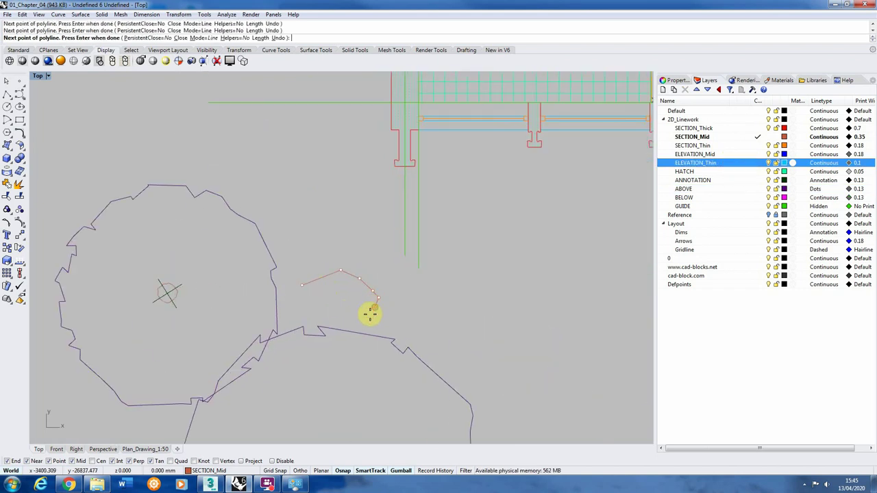
{"action": "left_click", "coordinate": [369, 315]}
{"action": "left_click", "coordinate": [359, 317]}
{"action": "left_click", "coordinate": [348, 316]}
{"action": "left_click", "coordinate": [331, 311]}
{"action": "left_click", "coordinate": [314, 310]}
{"action": "left_click", "coordinate": [299, 310]}
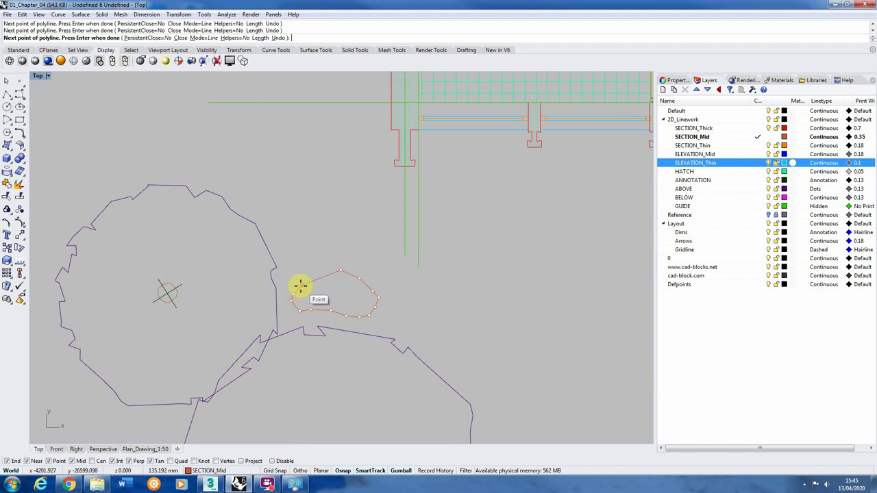
{"action": "left_click", "coordinate": [295, 292]}
{"action": "left_click", "coordinate": [329, 310]}
{"action": "scroll", "coordinate": [331, 282], "scroll_direction": "down", "scroll_amount": 3}
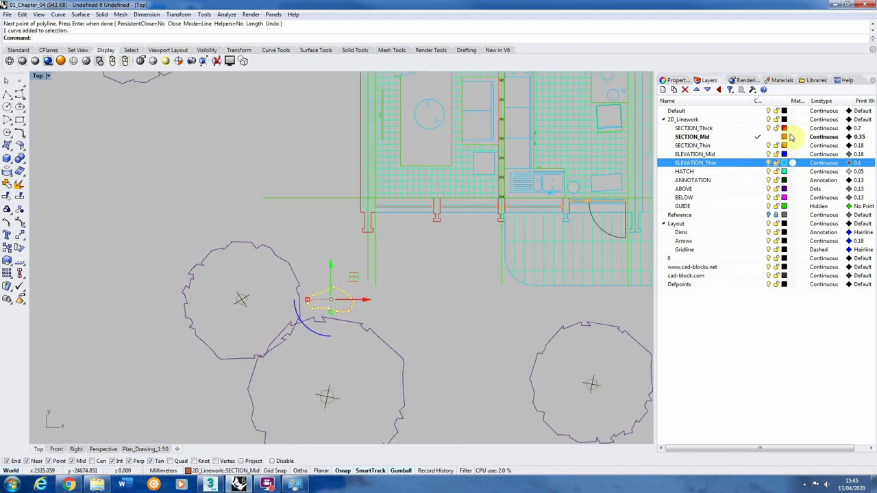
Assign the stone outline to the ELEVATION_Thin layer and deselect it.
{"action": "left_click", "coordinate": [671, 79]}
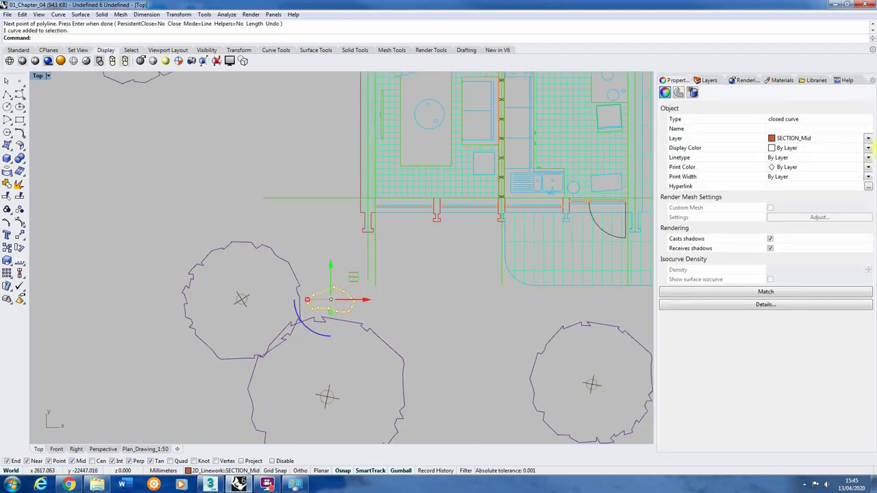
{"action": "left_click", "coordinate": [868, 138]}
{"action": "left_click", "coordinate": [807, 201]}
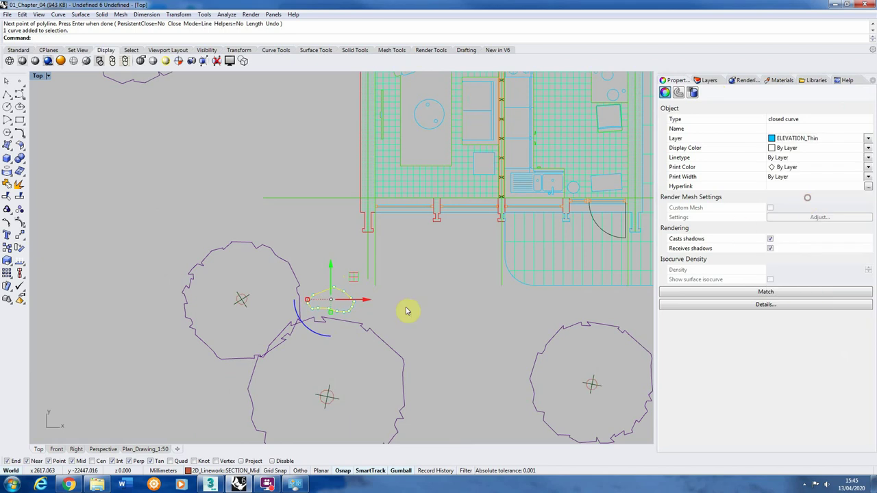
{"action": "left_click", "coordinate": [404, 310]}
Move the stone outline straight up toward the house's lower-left corner and undo the extra trial drag.
{"action": "left_click", "coordinate": [343, 290]}
{"action": "left_click_drag", "start_coordinate": [329, 275], "coordinate": [398, 256]}
{"action": "key", "text": "ctrl+z"}
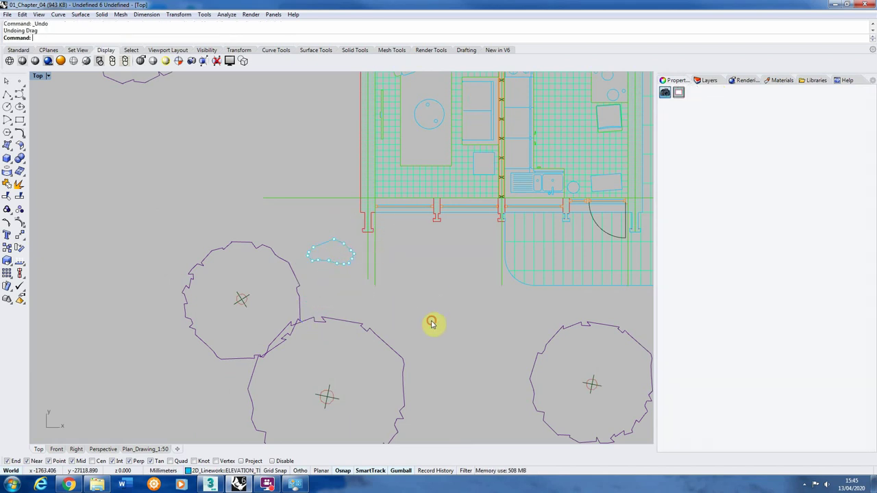
Look over the imported tree and shrub symbols placed away from the plan in the Top view.
{"action": "scroll", "coordinate": [305, 339], "scroll_direction": "down", "scroll_amount": 6}
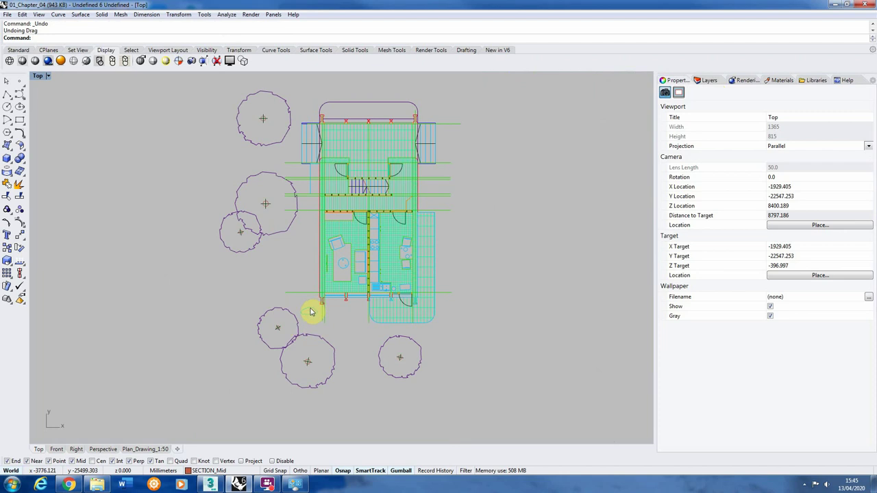
{"action": "scroll", "coordinate": [309, 313], "scroll_direction": "down", "scroll_amount": 4}
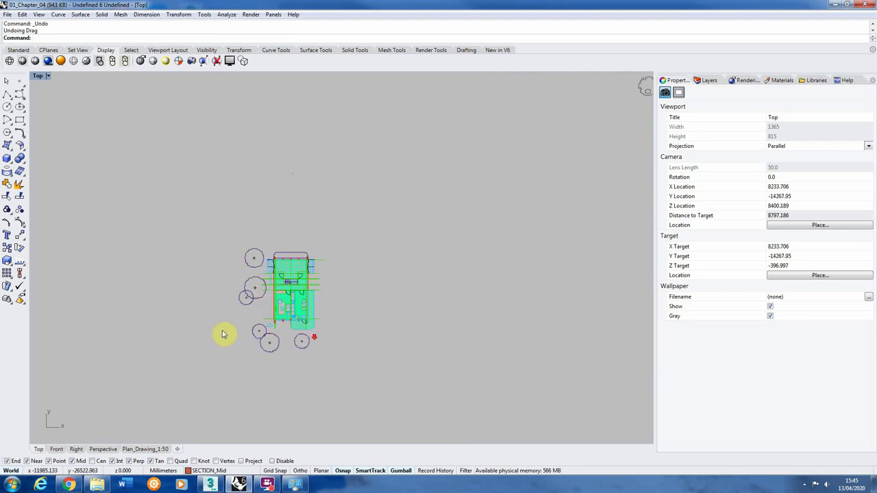
{"action": "right_click_drag", "start_coordinate": [456, 201], "coordinate": [284, 294]}
{"action": "scroll", "coordinate": [612, 112], "scroll_direction": "up", "scroll_amount": 3}
{"action": "scroll", "coordinate": [556, 133], "scroll_direction": "up", "scroll_amount": 3}
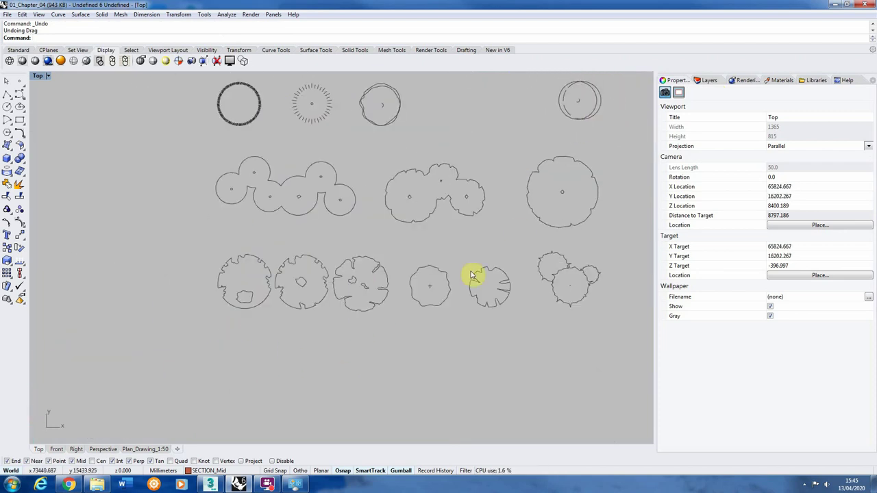
{"action": "scroll", "coordinate": [532, 186], "scroll_direction": "down", "scroll_amount": 6}
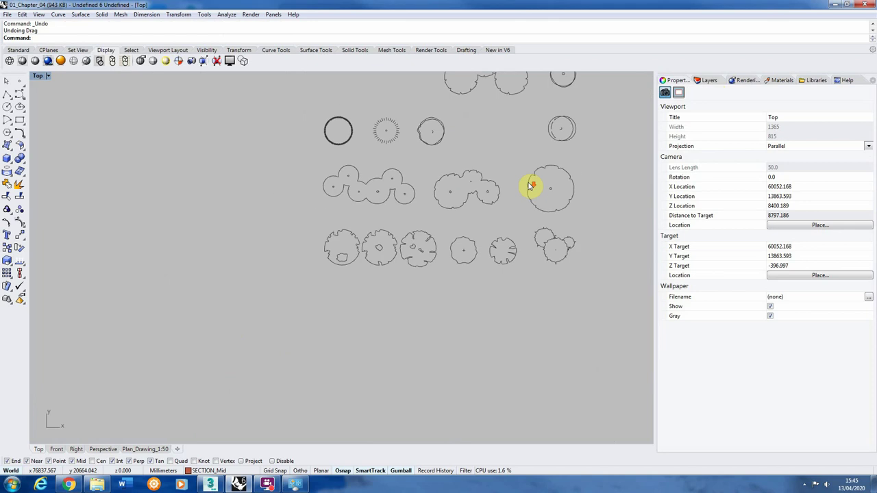
{"action": "scroll", "coordinate": [287, 327], "scroll_direction": "up", "scroll_amount": 5}
{"action": "scroll", "coordinate": [289, 351], "scroll_direction": "up", "scroll_amount": 3}
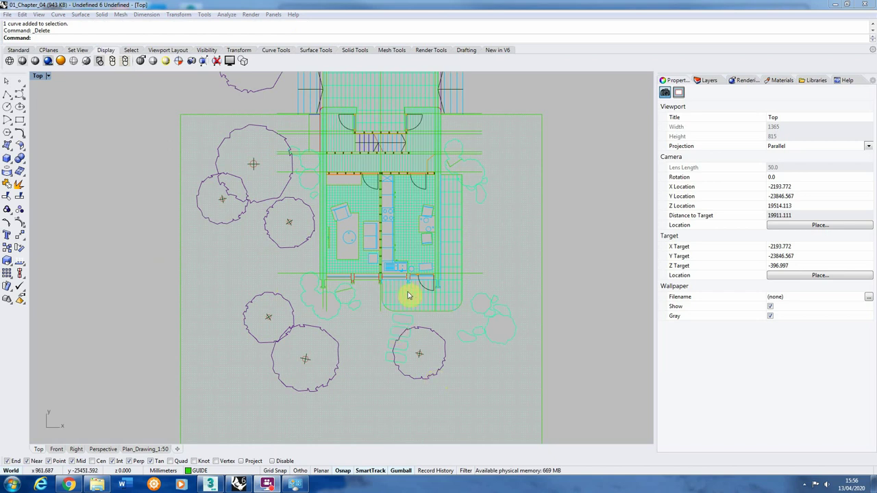
Examine the shrubs, stones, stepping stones and dotted ground hatch around the house in the Plan_Drawing_1:50 layout.
{"action": "left_click", "coordinate": [142, 450]}
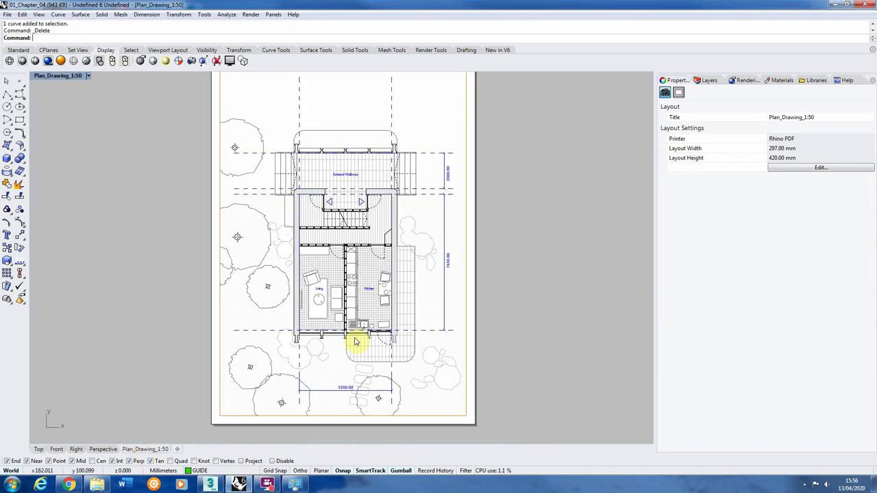
{"action": "scroll", "coordinate": [313, 363], "scroll_direction": "up", "scroll_amount": 4}
{"action": "scroll", "coordinate": [227, 219], "scroll_direction": "down", "scroll_amount": 2}
{"action": "scroll", "coordinate": [339, 231], "scroll_direction": "up", "scroll_amount": 4}
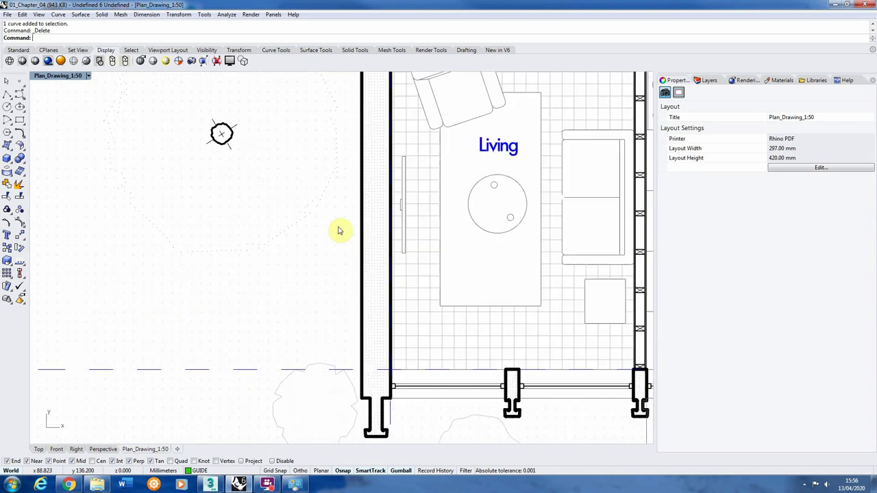
{"action": "scroll", "coordinate": [280, 397], "scroll_direction": "down", "scroll_amount": 3}
{"action": "scroll", "coordinate": [276, 157], "scroll_direction": "up", "scroll_amount": 2}
{"action": "scroll", "coordinate": [276, 157], "scroll_direction": "up", "scroll_amount": 2}
{"action": "scroll", "coordinate": [258, 244], "scroll_direction": "down", "scroll_amount": 5}
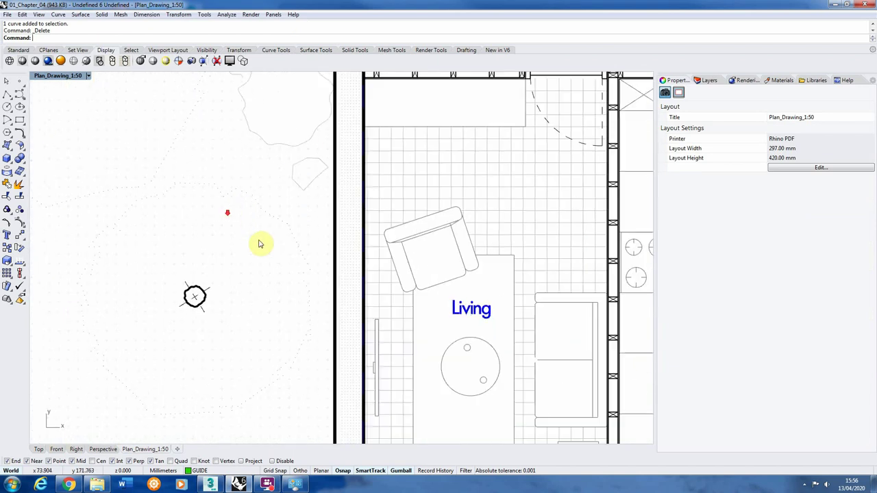
{"action": "scroll", "coordinate": [213, 288], "scroll_direction": "down", "scroll_amount": 2}
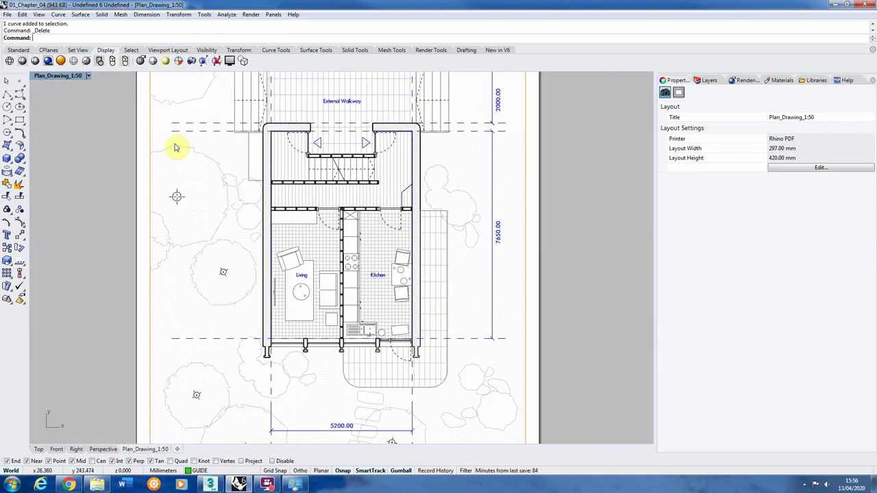
{"action": "scroll", "coordinate": [359, 411], "scroll_direction": "up", "scroll_amount": 3}
{"action": "scroll", "coordinate": [302, 295], "scroll_direction": "up", "scroll_amount": 2}
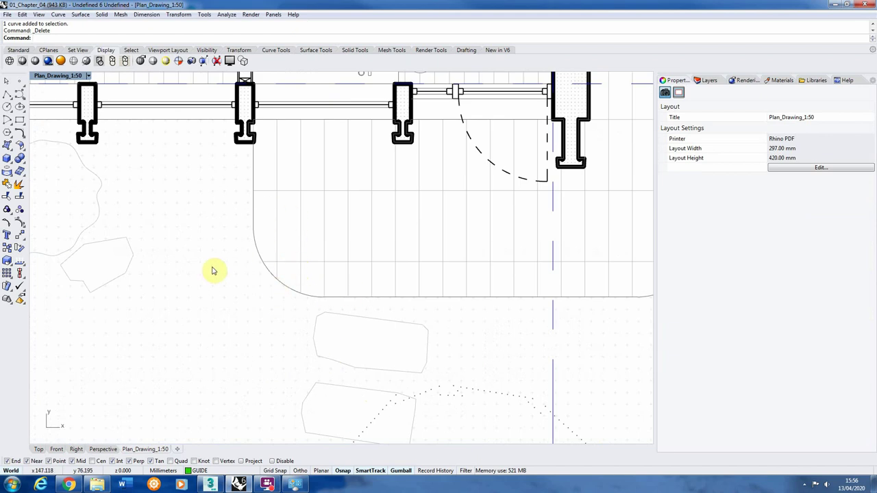
{"action": "scroll", "coordinate": [464, 354], "scroll_direction": "down", "scroll_amount": 5}
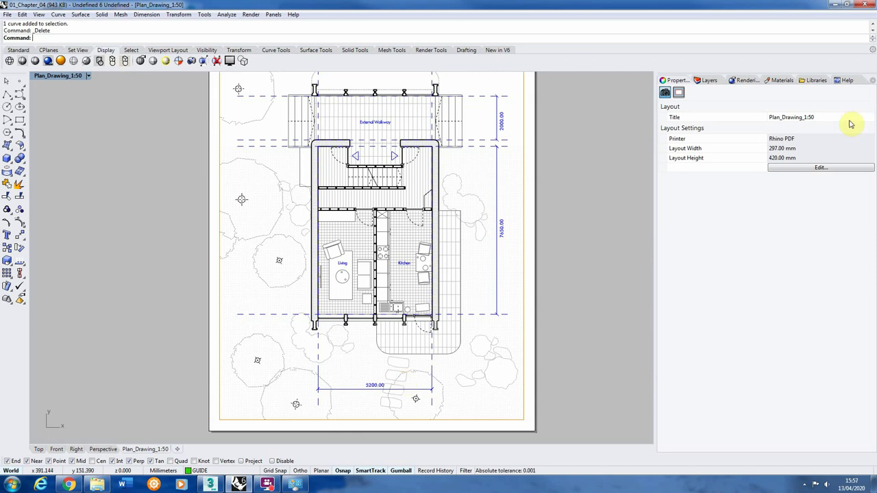
Review the HATCH_LIGHT layer's print settings and check how the light ground hatch reads across the whole plan sheet.
{"action": "left_click", "coordinate": [712, 81]}
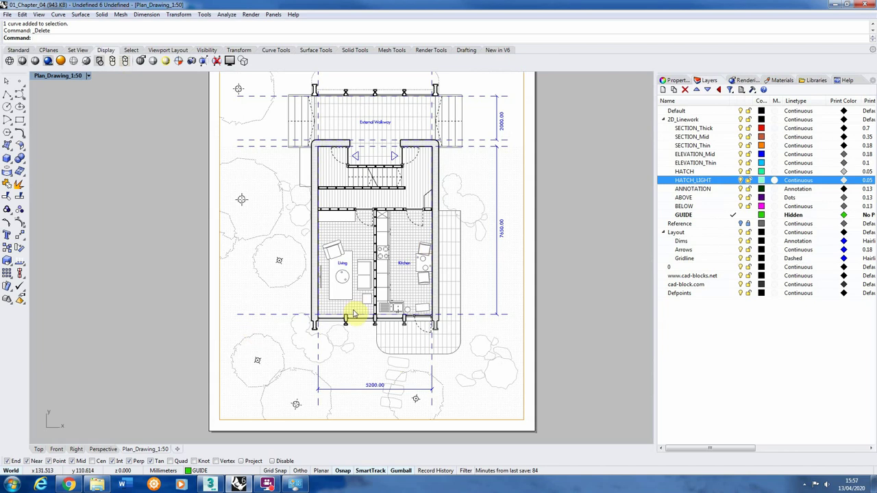
{"action": "scroll", "coordinate": [354, 314], "scroll_direction": "up", "scroll_amount": 3}
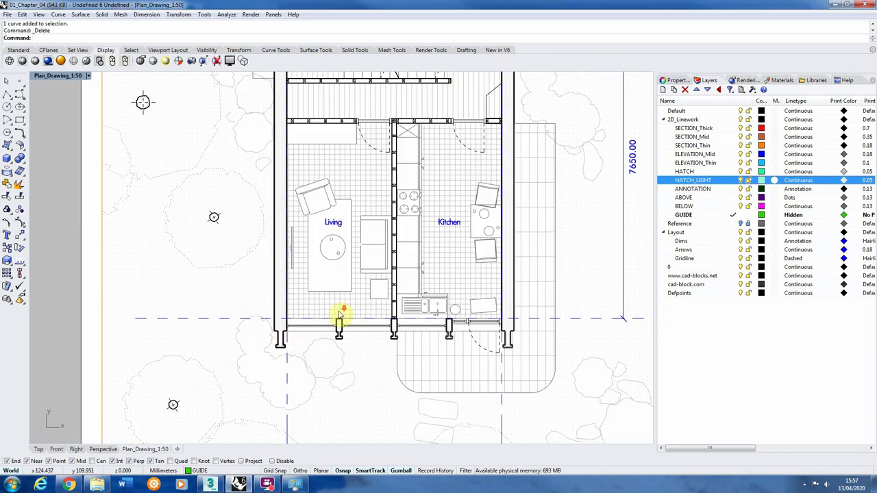
{"action": "scroll", "coordinate": [339, 314], "scroll_direction": "down", "scroll_amount": 2}
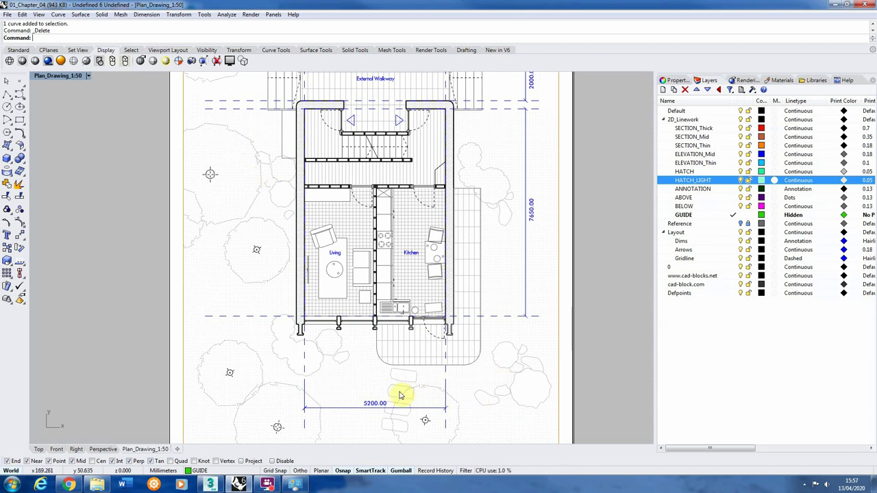
{"action": "scroll", "coordinate": [401, 395], "scroll_direction": "down", "scroll_amount": 1}
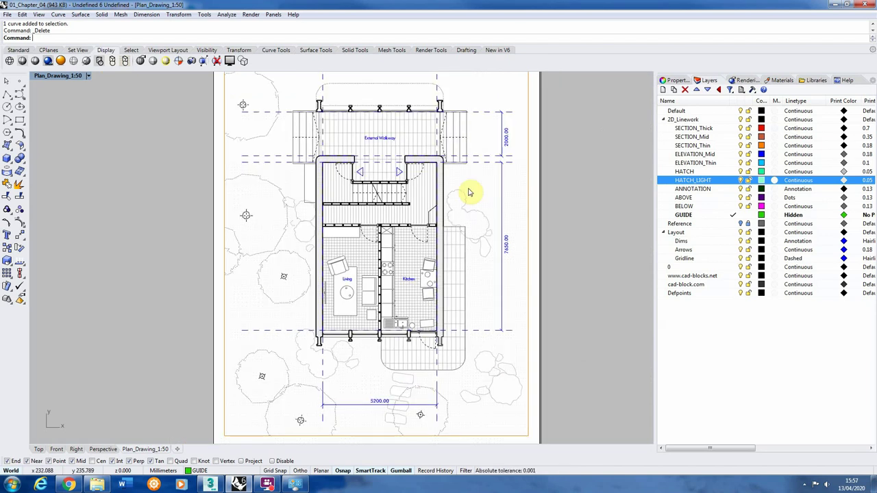
{"action": "scroll", "coordinate": [452, 206], "scroll_direction": "up", "scroll_amount": 1}
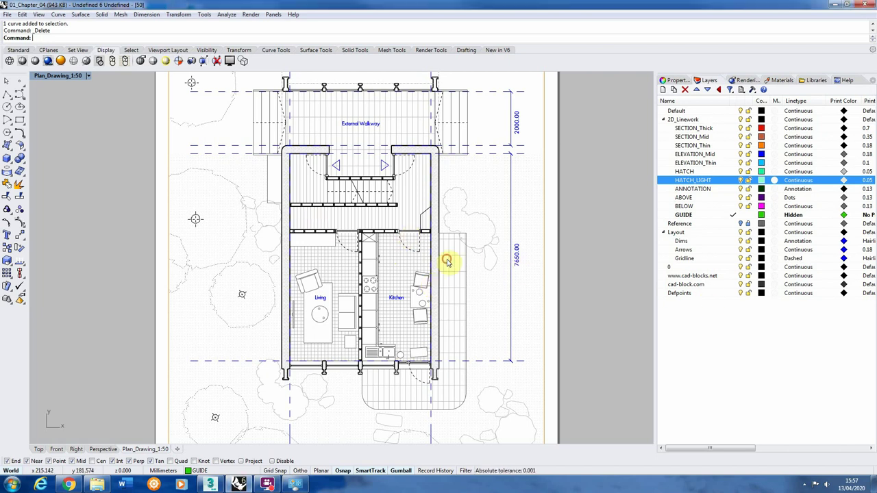
{"action": "scroll", "coordinate": [449, 263], "scroll_direction": "down", "scroll_amount": 4}
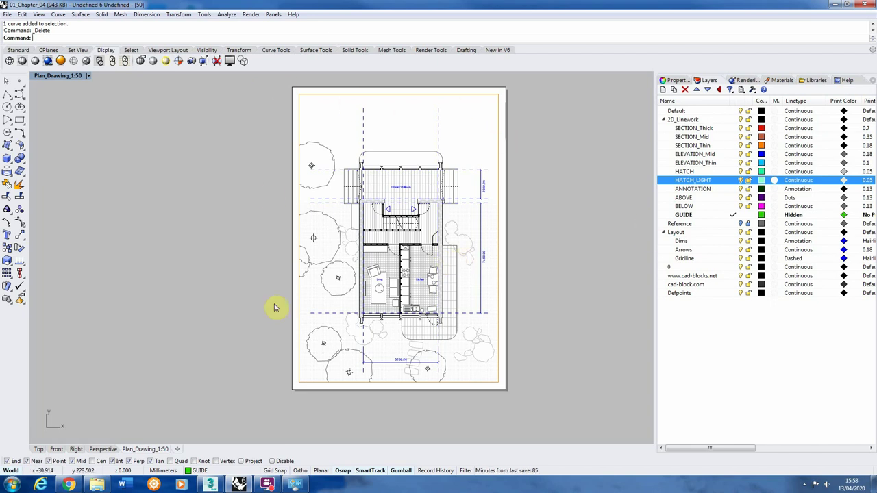
Group the imported layers under an Additional layer and add a layer named Ttile under Layout.
{"action": "left_click", "coordinate": [689, 268]}
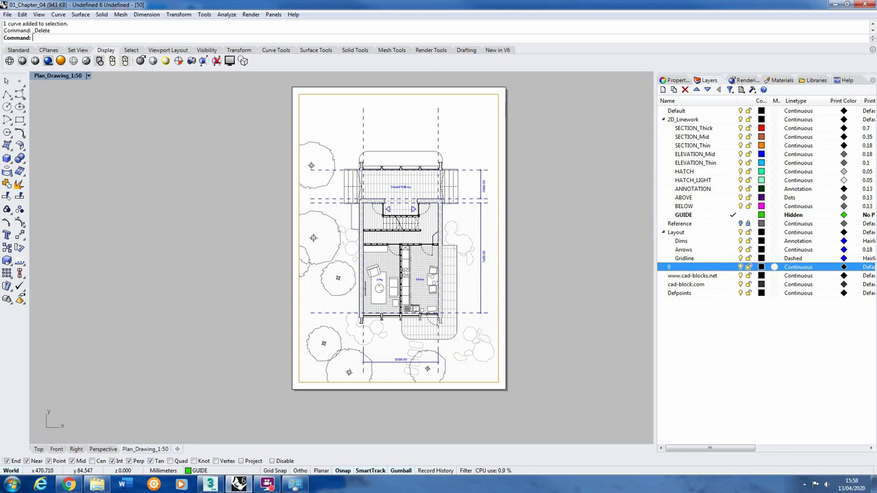
{"action": "left_click", "coordinate": [682, 241]}
{"action": "left_click", "coordinate": [663, 92]}
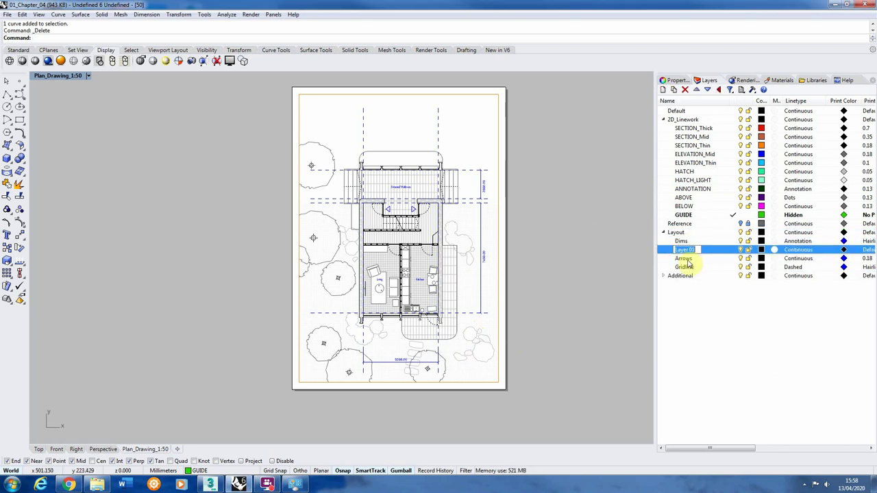
{"action": "type", "text": "Ttil"}
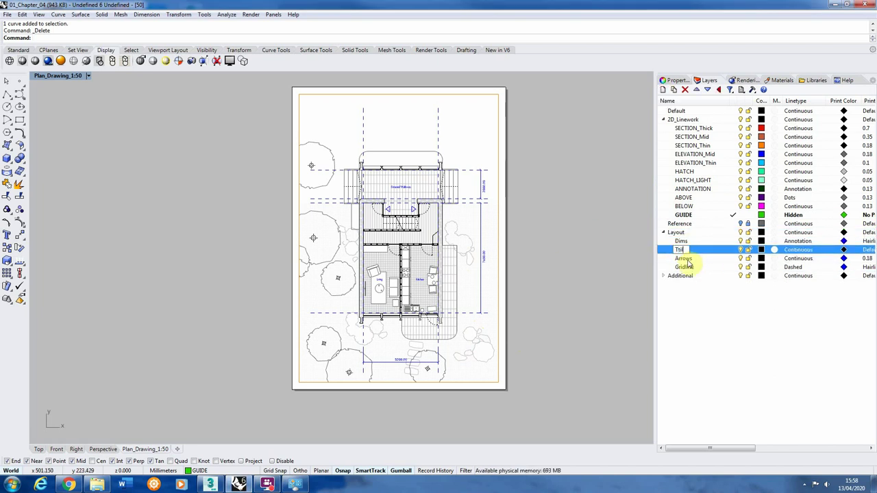
{"action": "type", "text": "e"}
{"action": "left_click", "coordinate": [699, 325]}
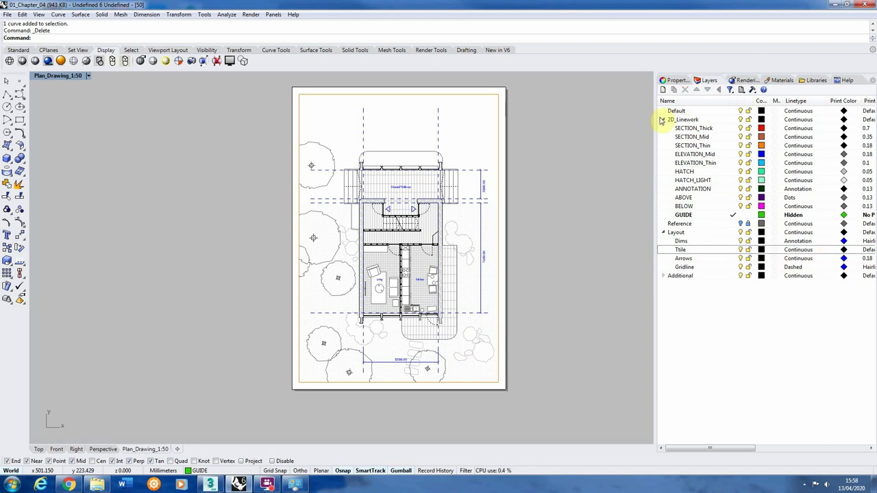
Make the print width values readable and set the Ttile layer's print width to 0.18 mm.
{"action": "mouse_move", "coordinate": [654, 77]}
{"action": "left_mouse_down"}
{"action": "mouse_move", "coordinate": [630, 117]}
{"action": "mouse_move", "coordinate": [692, 117]}
{"action": "left_mouse_up"}
{"action": "mouse_move", "coordinate": [698, 67]}
{"action": "left_mouse_down"}
{"action": "mouse_move", "coordinate": [863, 86]}
{"action": "mouse_move", "coordinate": [826, 100]}
{"action": "mouse_move", "coordinate": [844, 101]}
{"action": "left_mouse_up"}
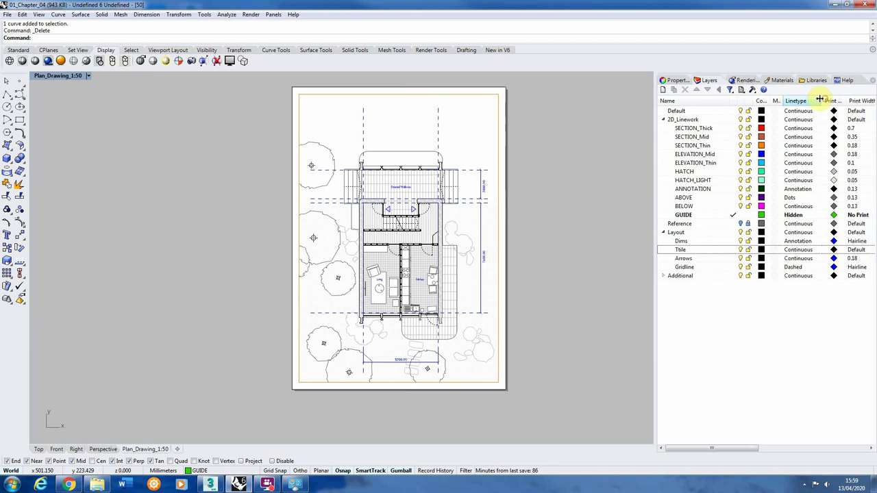
{"action": "left_click", "coordinate": [854, 249]}
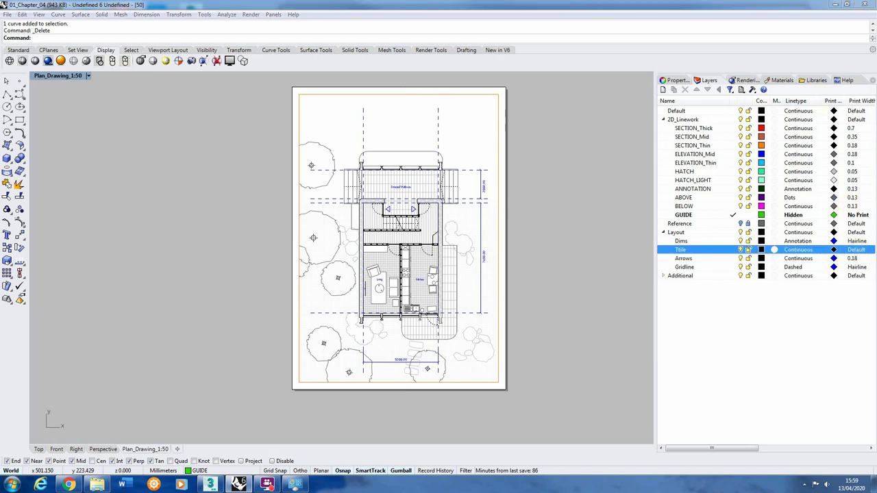
{"action": "left_click", "coordinate": [857, 250]}
{"action": "left_click_drag", "start_coordinate": [792, 200], "coordinate": [718, 295]}
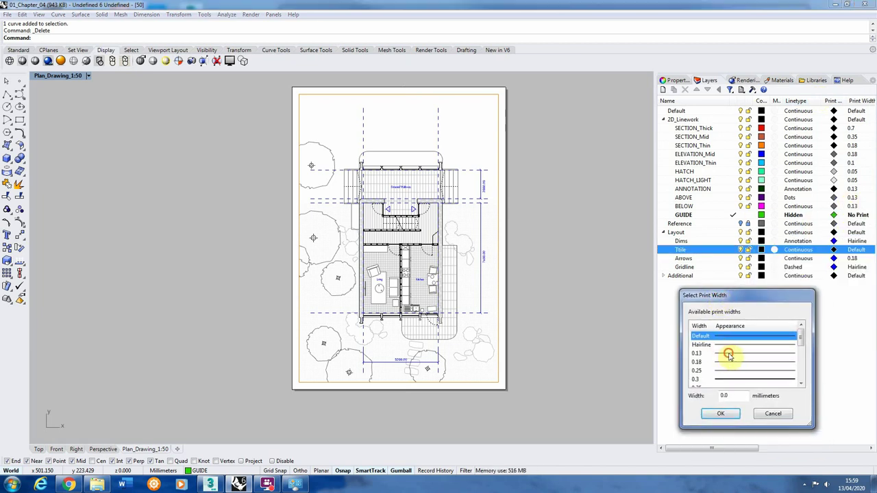
{"action": "left_click", "coordinate": [728, 354]}
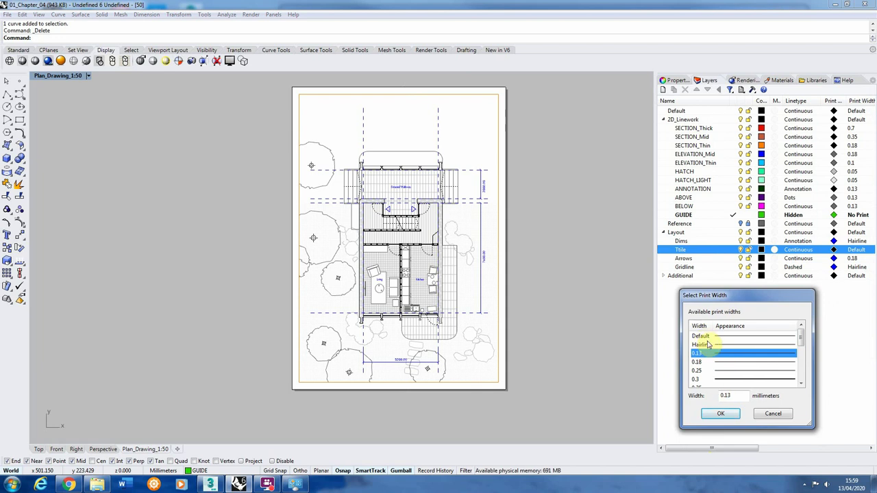
{"action": "left_click", "coordinate": [717, 363]}
{"action": "left_click", "coordinate": [720, 414]}
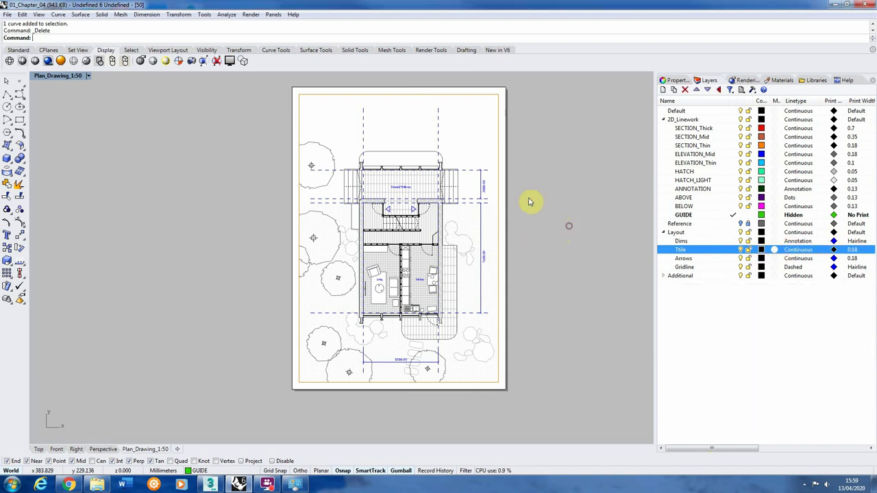
Make Ttile the current layer and trace the detail frame's four corners with a closed polyline as the sheet border.
{"action": "left_click", "coordinate": [7, 94]}
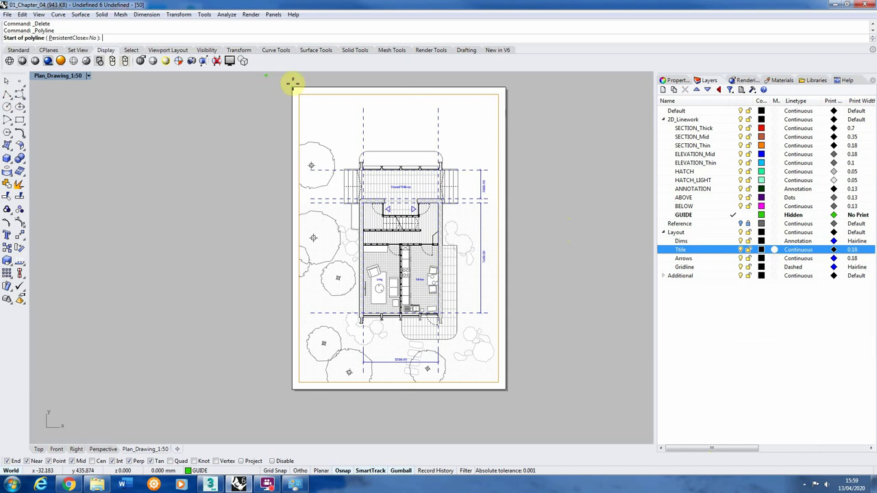
{"action": "double_click", "coordinate": [704, 247]}
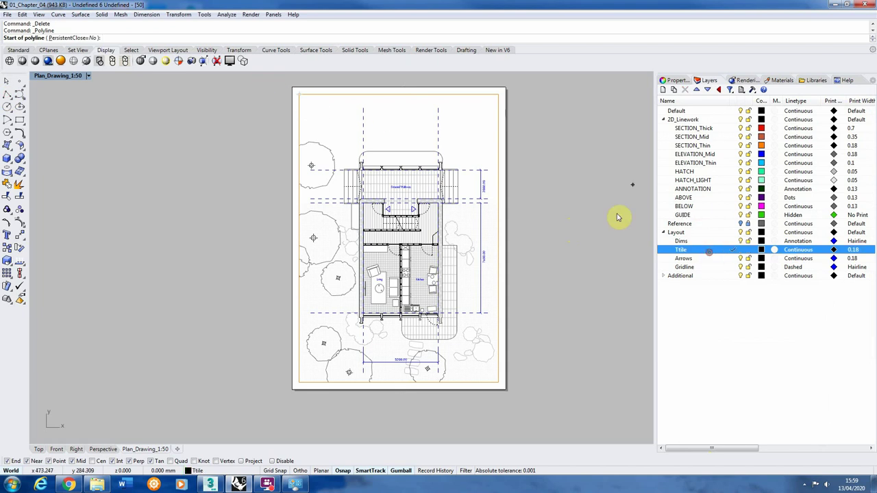
{"action": "left_click", "coordinate": [299, 95]}
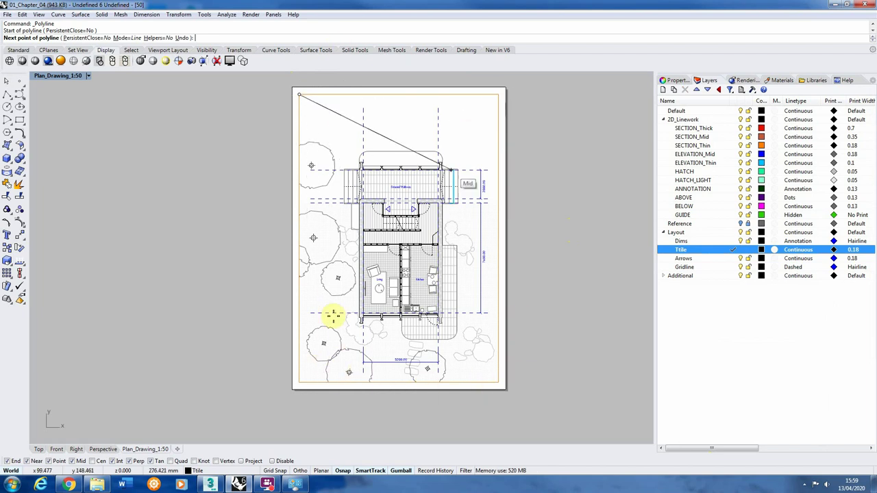
{"action": "left_click", "coordinate": [500, 94]}
{"action": "left_click", "coordinate": [501, 381]}
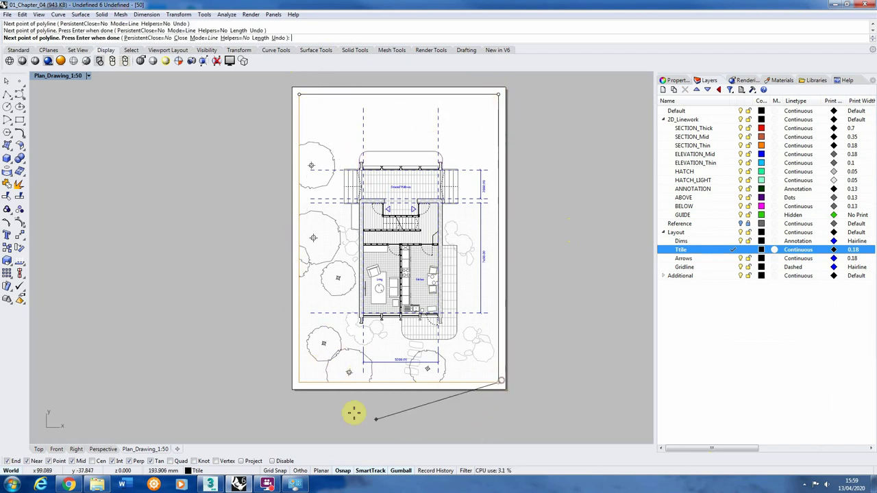
{"action": "left_click", "coordinate": [297, 382]}
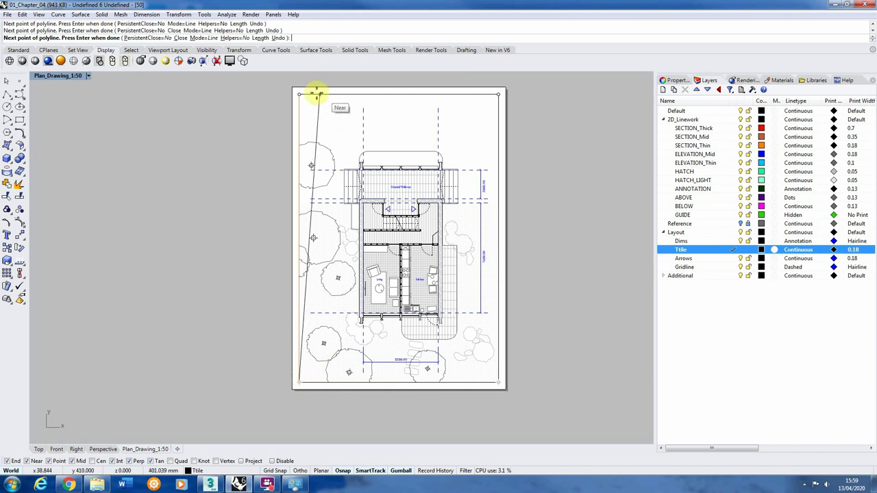
{"action": "left_click", "coordinate": [299, 93]}
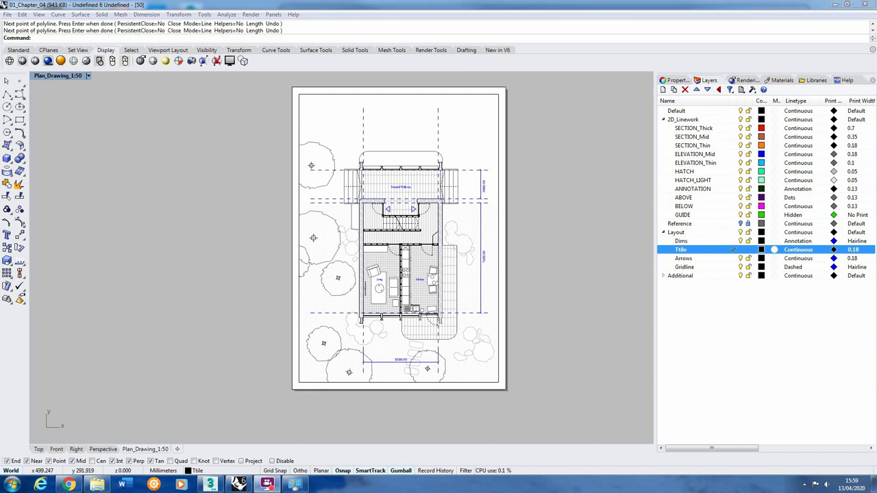
Draw a small circle in the empty upper-right area of the sheet, inside the border, for the north symbol.
{"action": "left_click", "coordinate": [6, 106]}
{"action": "scroll", "coordinate": [475, 102], "scroll_direction": "up", "scroll_amount": 6}
{"action": "left_click", "coordinate": [450, 153]}
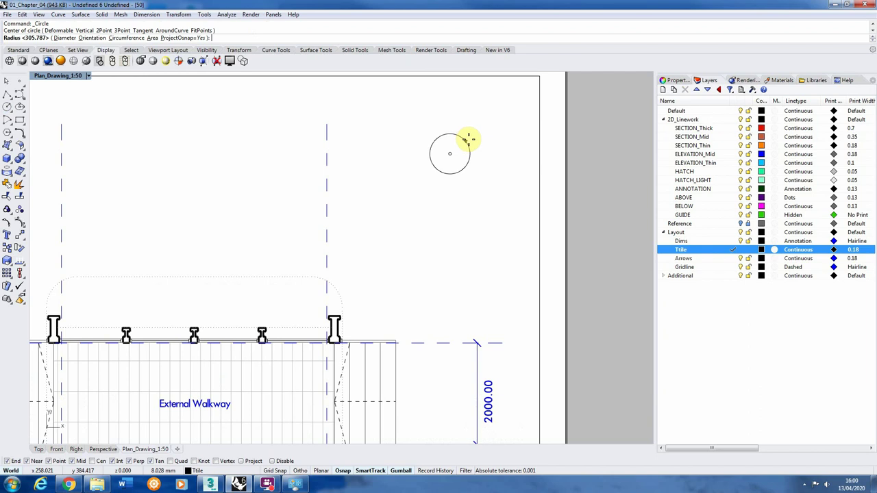
{"action": "left_click", "coordinate": [468, 138]}
Draw a vertical polyline from the circle's centre up to its top edge as the north pointer.
{"action": "left_click", "coordinate": [6, 93]}
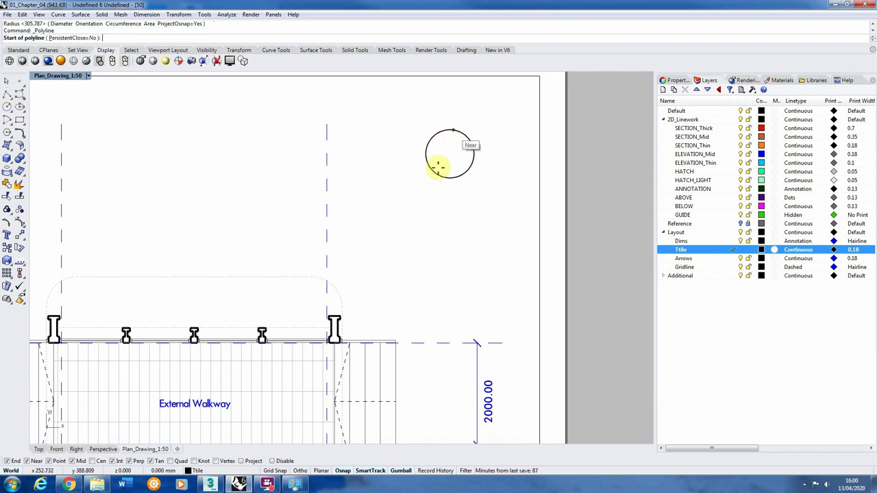
{"action": "left_click", "coordinate": [449, 132]}
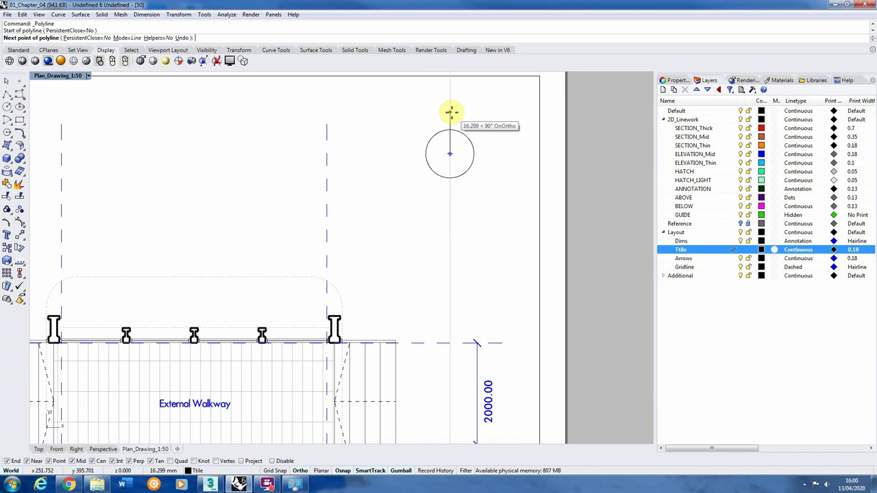
{"action": "scroll", "coordinate": [454, 131], "scroll_direction": "up", "scroll_amount": 10}
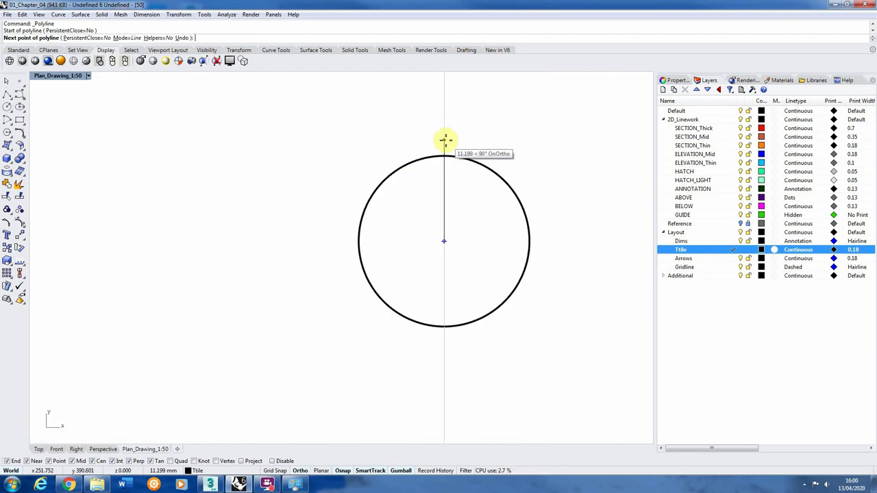
{"action": "left_click", "coordinate": [445, 156]}
{"action": "scroll", "coordinate": [432, 145], "scroll_direction": "down", "scroll_amount": 6}
{"action": "key", "text": "Return"}
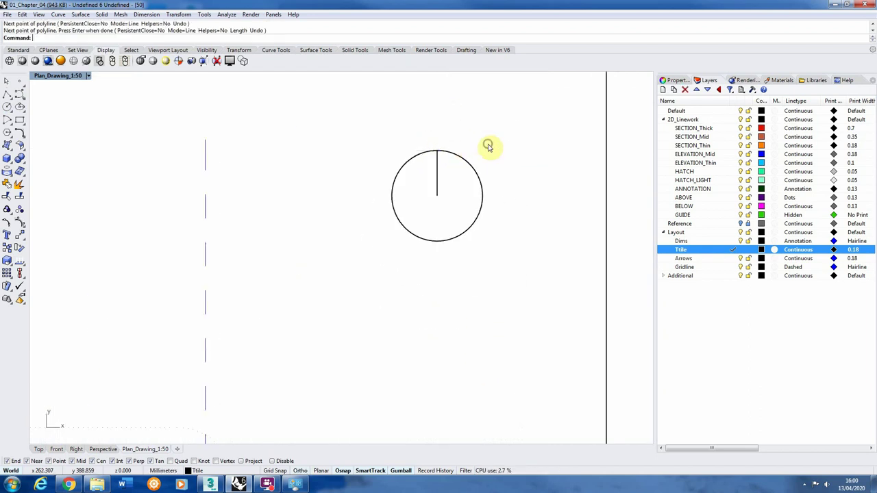
Assign the north symbol's vertical line to the SECTION_Thick layer.
{"action": "right_click_drag", "start_coordinate": [472, 161], "coordinate": [430, 161]}
{"action": "left_click", "coordinate": [415, 170]}
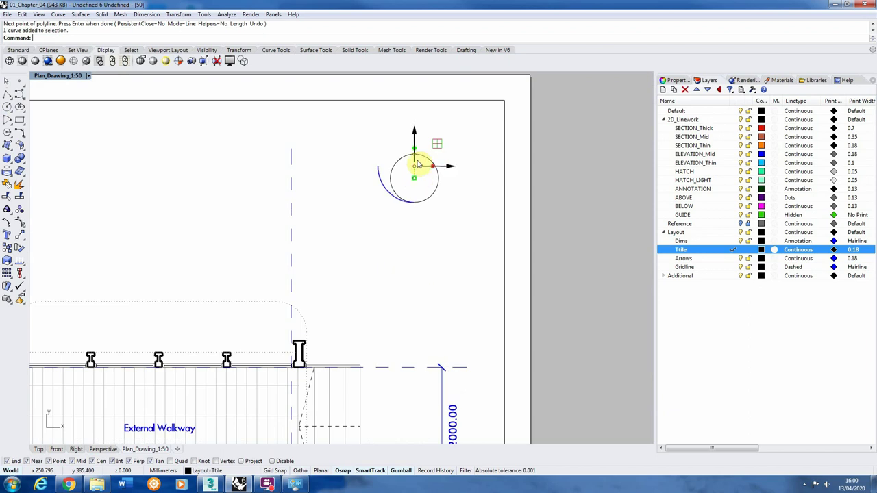
{"action": "scroll", "coordinate": [417, 161], "scroll_direction": "up", "scroll_amount": 4}
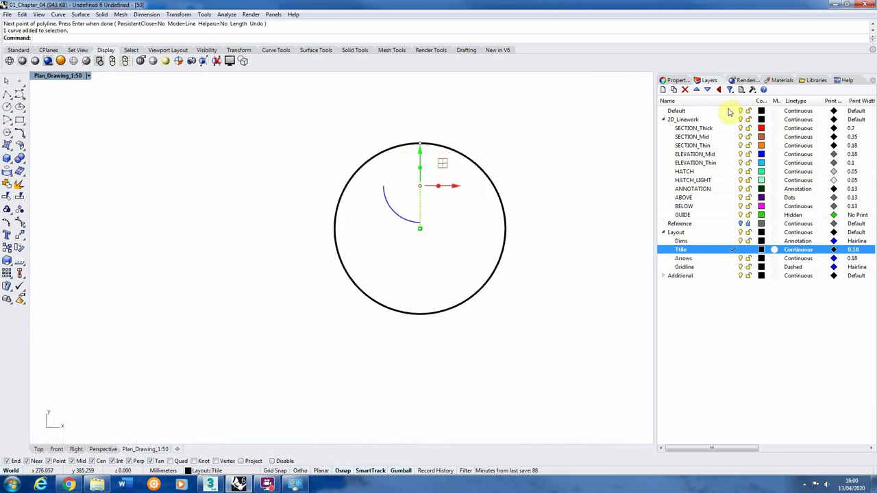
{"action": "left_click", "coordinate": [675, 80]}
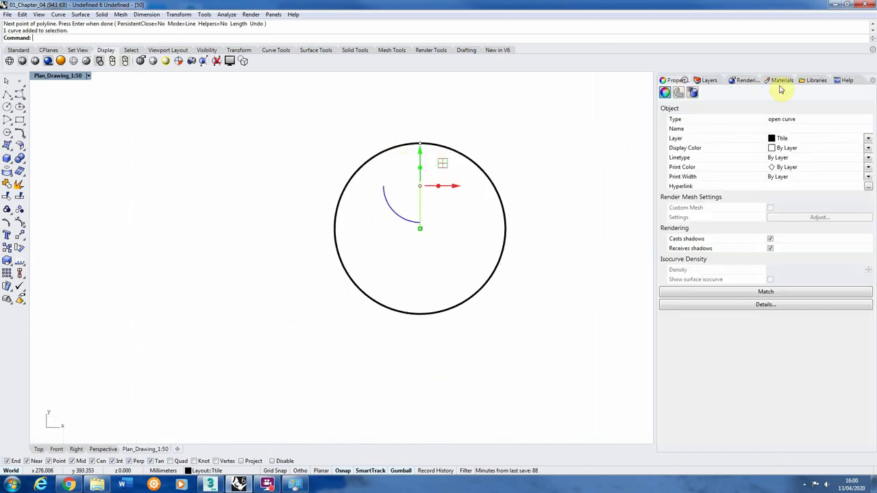
{"action": "left_click", "coordinate": [867, 139]}
{"action": "left_click", "coordinate": [794, 164]}
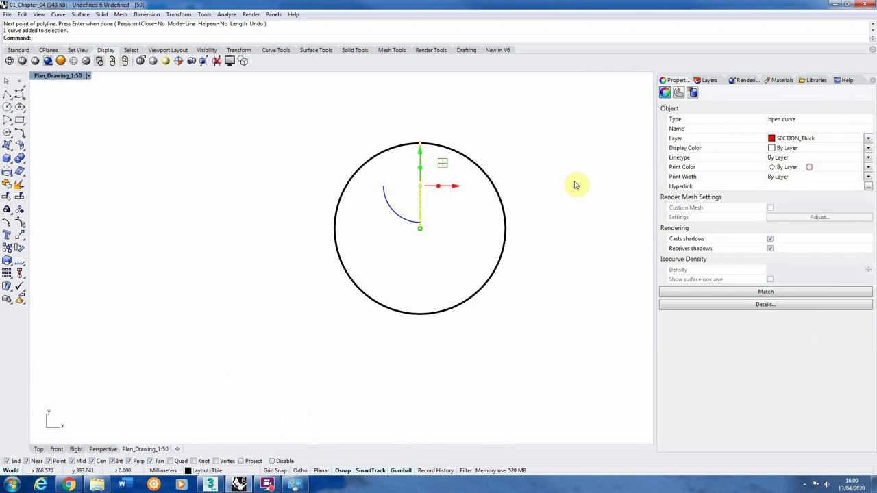
{"action": "left_click", "coordinate": [573, 185]}
Shift the north symbol's circle and line slightly sideways toward the sheet's right border.
{"action": "scroll", "coordinate": [438, 185], "scroll_direction": "down", "scroll_amount": 2}
{"action": "scroll", "coordinate": [439, 185], "scroll_direction": "down", "scroll_amount": 4}
{"action": "scroll", "coordinate": [494, 181], "scroll_direction": "up", "scroll_amount": 1}
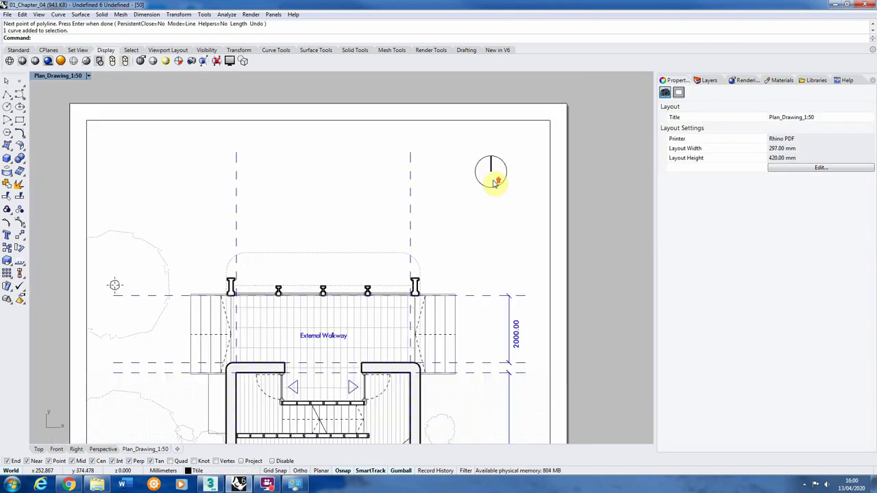
{"action": "left_click_drag", "start_coordinate": [455, 203], "coordinate": [557, 117]}
{"action": "left_click_drag", "start_coordinate": [525, 172], "coordinate": [542, 172]}
{"action": "left_click", "coordinate": [607, 151]}
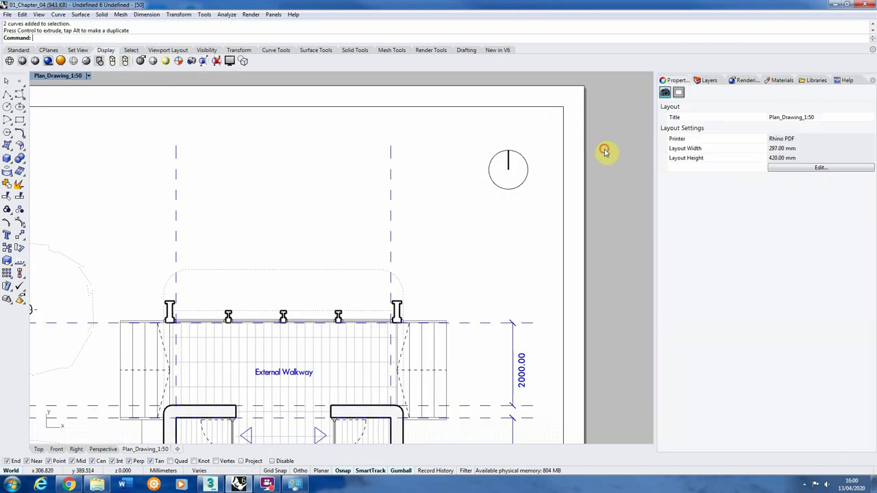
{"action": "scroll", "coordinate": [550, 150], "scroll_direction": "down", "scroll_amount": 3}
{"action": "scroll", "coordinate": [527, 159], "scroll_direction": "down", "scroll_amount": 4}
{"action": "scroll", "coordinate": [571, 178], "scroll_direction": "up", "scroll_amount": 3}
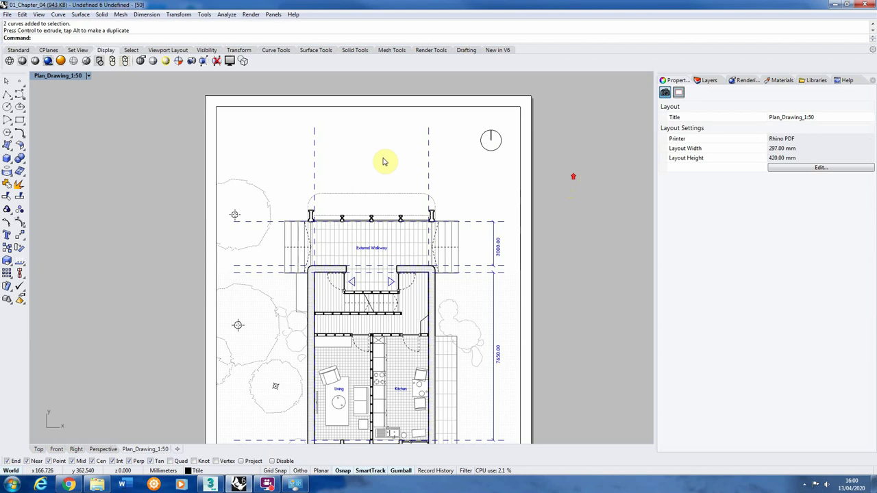
{"action": "scroll", "coordinate": [387, 164], "scroll_direction": "down", "scroll_amount": 2}
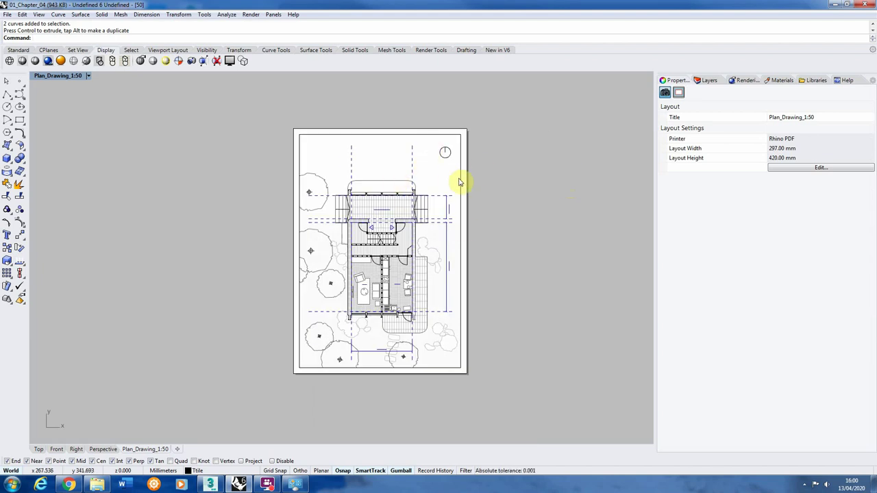
{"action": "left_click", "coordinate": [499, 180]}
{"action": "left_click", "coordinate": [488, 212]}
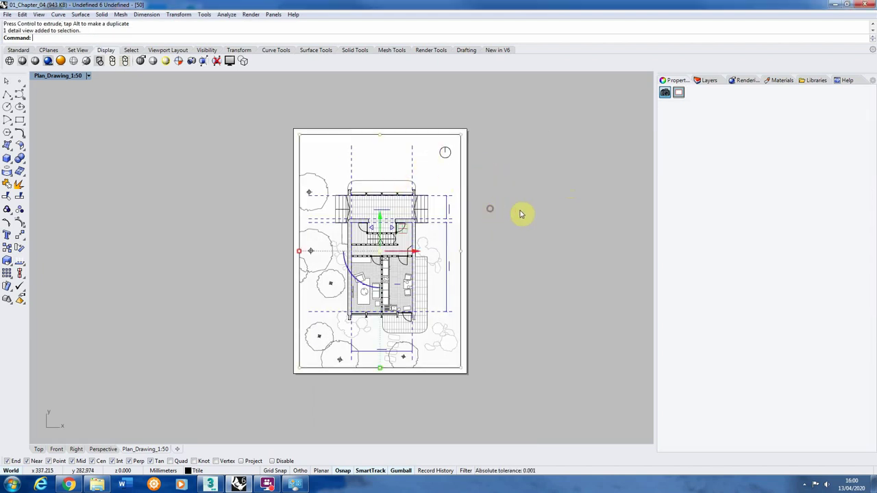
{"action": "left_click", "coordinate": [546, 209]}
Draw a vertical centre line from the middle mullion above External Walkway up past the sheet's top edge.
{"action": "left_click", "coordinate": [6, 97]}
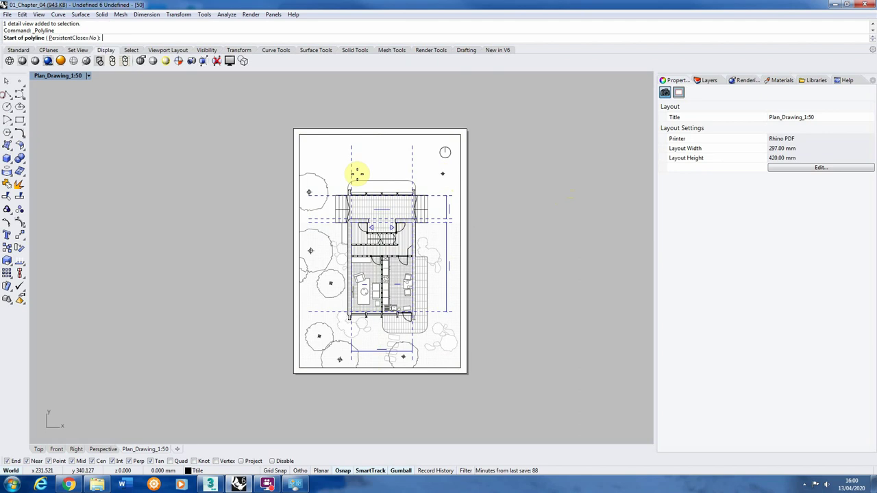
{"action": "scroll", "coordinate": [391, 190], "scroll_direction": "up", "scroll_amount": 8}
{"action": "scroll", "coordinate": [376, 216], "scroll_direction": "up", "scroll_amount": 6}
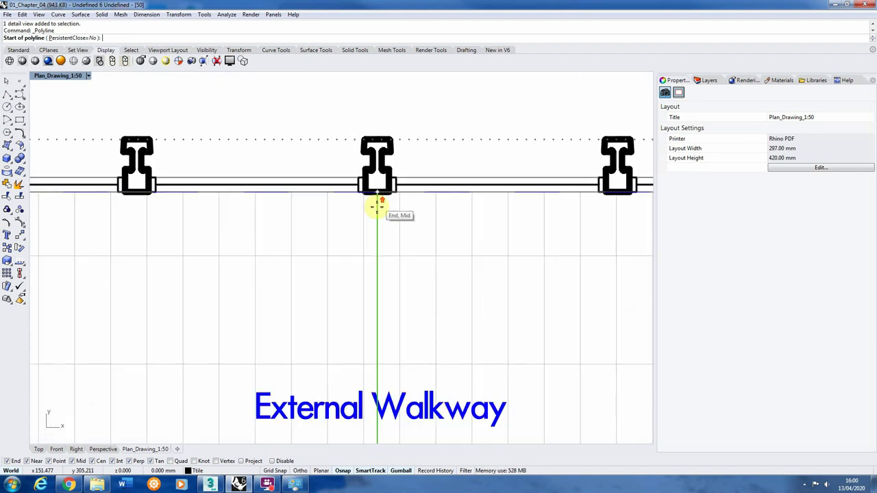
{"action": "left_click", "coordinate": [376, 204]}
{"action": "scroll", "coordinate": [377, 250], "scroll_direction": "down", "scroll_amount": 12}
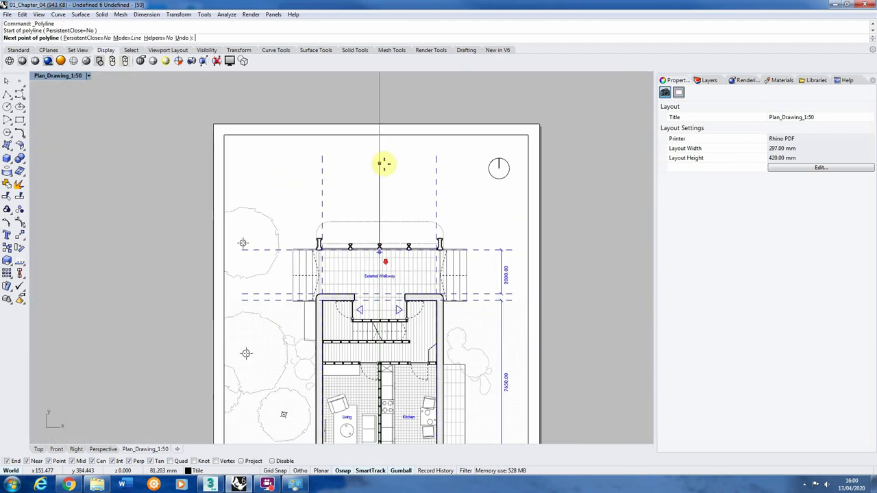
{"action": "left_click", "coordinate": [382, 94]}
{"action": "key", "text": "Return"}
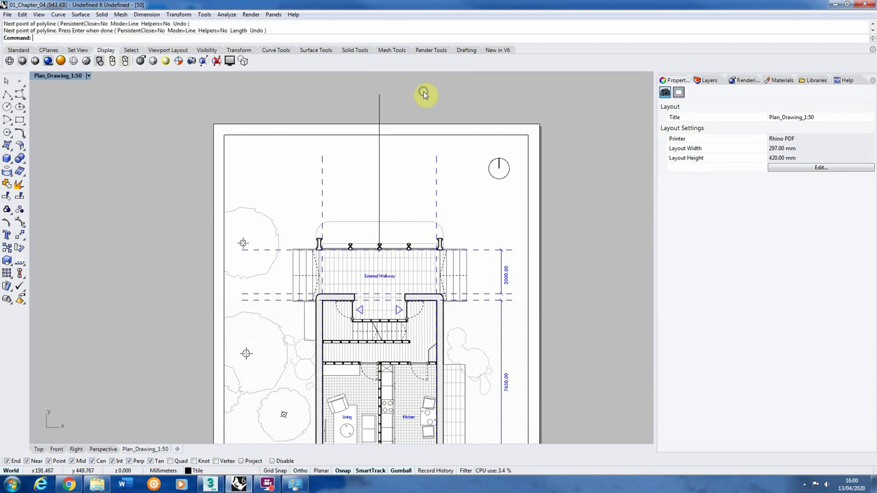
Move the plan detail and its centre line together so the line meets the midpoint of the border's top edge.
{"action": "left_click", "coordinate": [528, 153]}
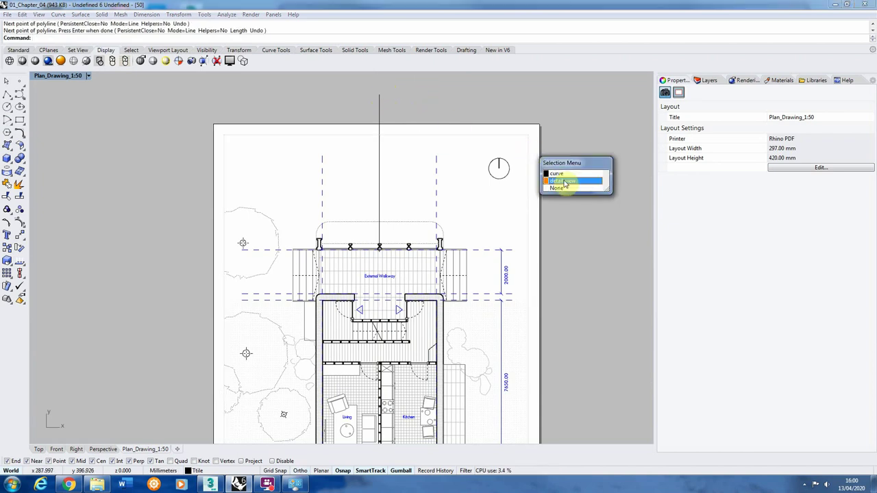
{"action": "left_click", "coordinate": [565, 183]}
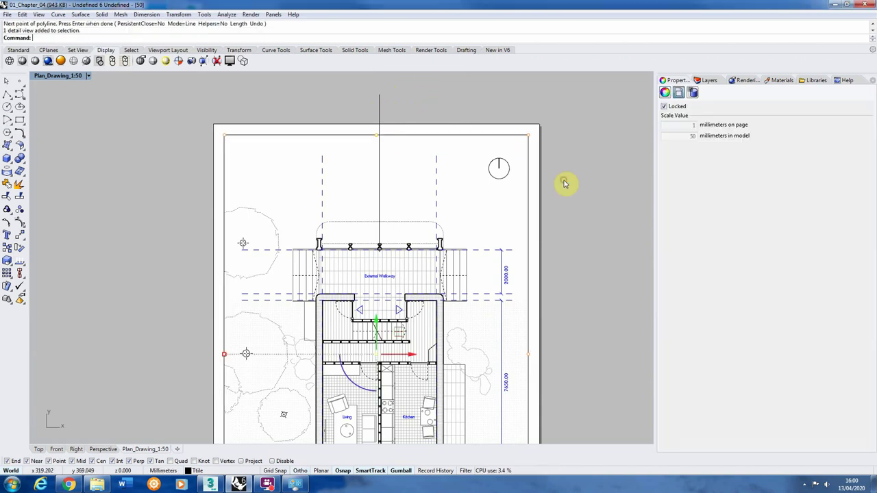
{"action": "left_click", "coordinate": [380, 116], "text": "shift"}
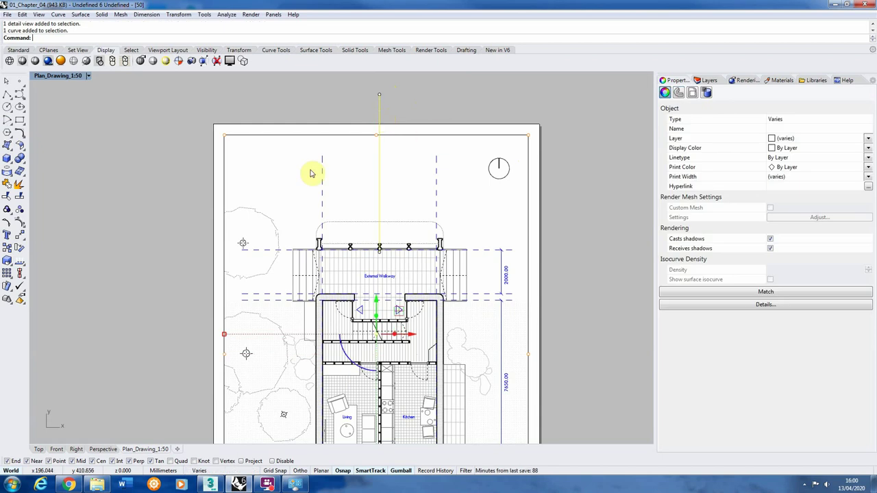
{"action": "left_click", "coordinate": [21, 235]}
{"action": "left_click", "coordinate": [379, 109]}
{"action": "scroll", "coordinate": [329, 167], "scroll_direction": "up", "scroll_amount": 5}
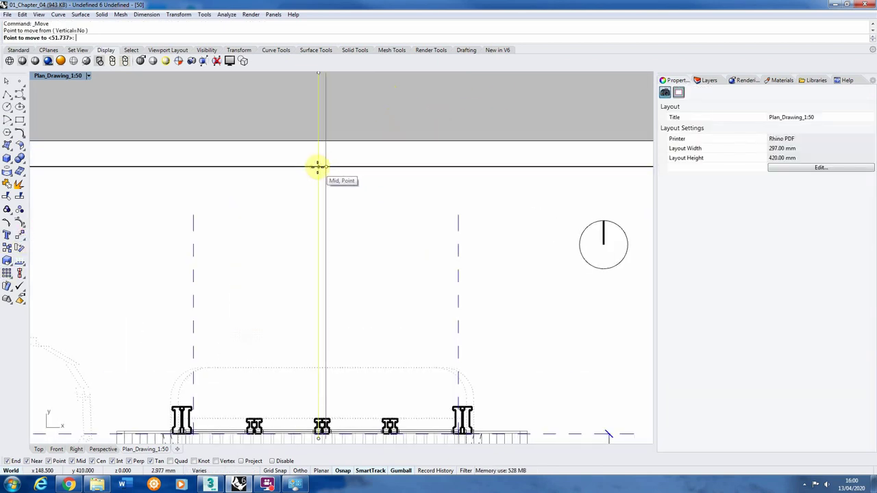
{"action": "left_click", "coordinate": [317, 166]}
{"action": "scroll", "coordinate": [325, 168], "scroll_direction": "down", "scroll_amount": 5}
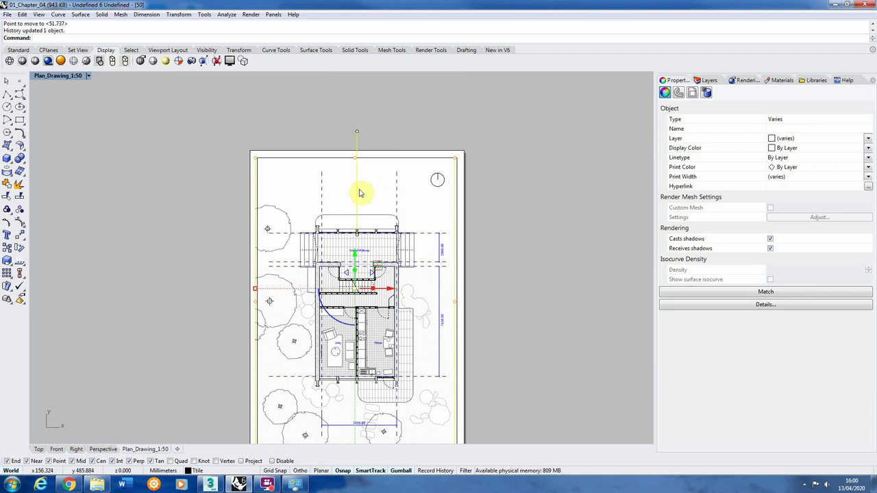
Delete the vertical centre line used for centring the plan.
{"action": "scroll", "coordinate": [358, 153], "scroll_direction": "down", "scroll_amount": 3}
{"action": "scroll", "coordinate": [362, 195], "scroll_direction": "up", "scroll_amount": 3}
{"action": "left_click", "coordinate": [363, 137]}
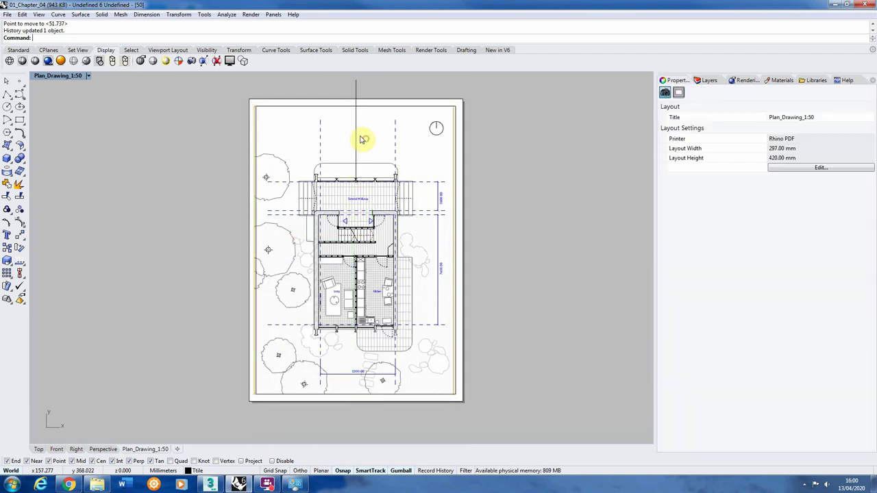
{"action": "left_click", "coordinate": [355, 139]}
{"action": "key", "text": "Delete"}
Adjust the plan detail's right and left edges to line up with the sheet border.
{"action": "left_click", "coordinate": [453, 136]}
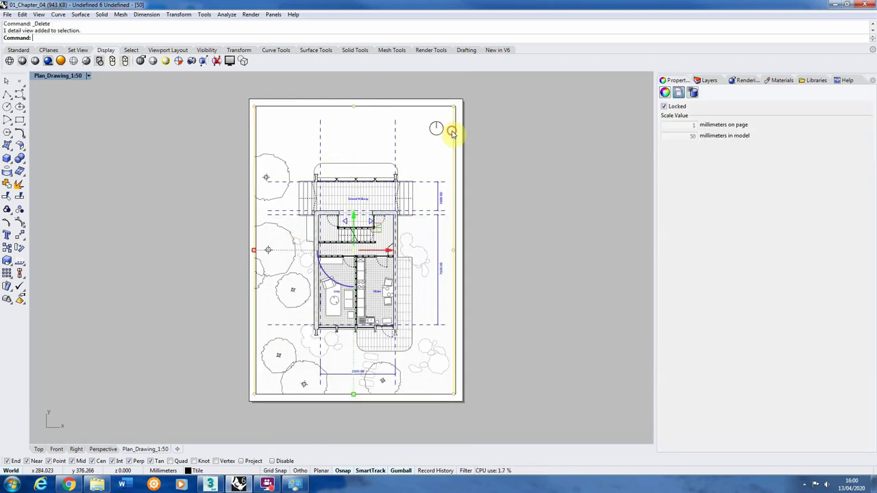
{"action": "scroll", "coordinate": [367, 380], "scroll_direction": "up", "scroll_amount": 5}
{"action": "scroll", "coordinate": [363, 406], "scroll_direction": "down", "scroll_amount": 4}
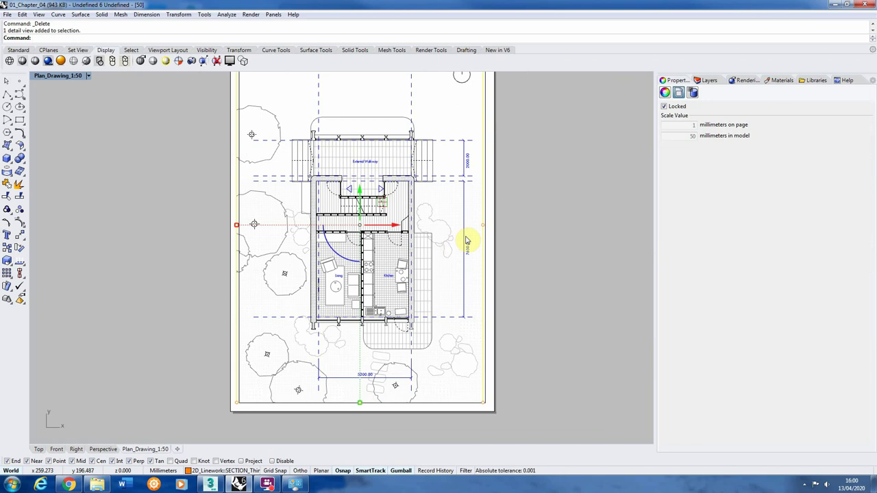
{"action": "left_click", "coordinate": [482, 227], "text": "ctrl+shift"}
{"action": "left_click_drag", "start_coordinate": [485, 225], "coordinate": [485, 221]}
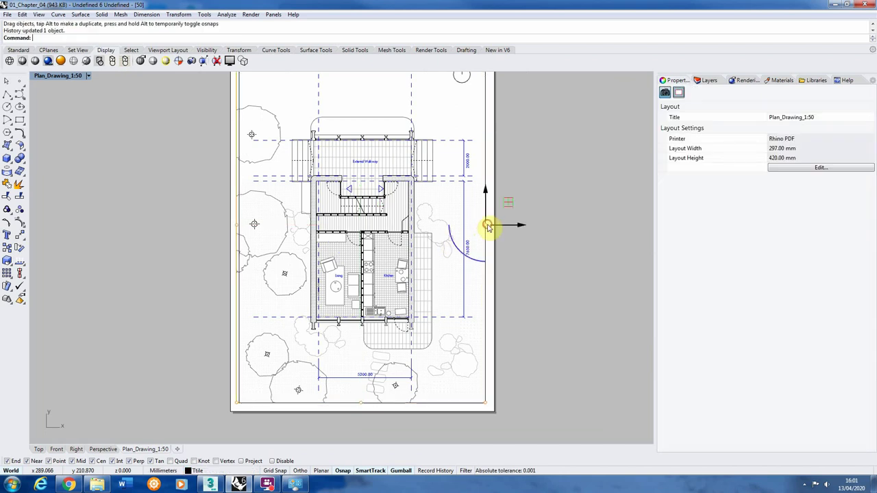
{"action": "scroll", "coordinate": [225, 245], "scroll_direction": "up", "scroll_amount": 2}
{"action": "scroll", "coordinate": [225, 245], "scroll_direction": "up", "scroll_amount": 3}
{"action": "left_click", "coordinate": [260, 201], "text": "ctrl+shift"}
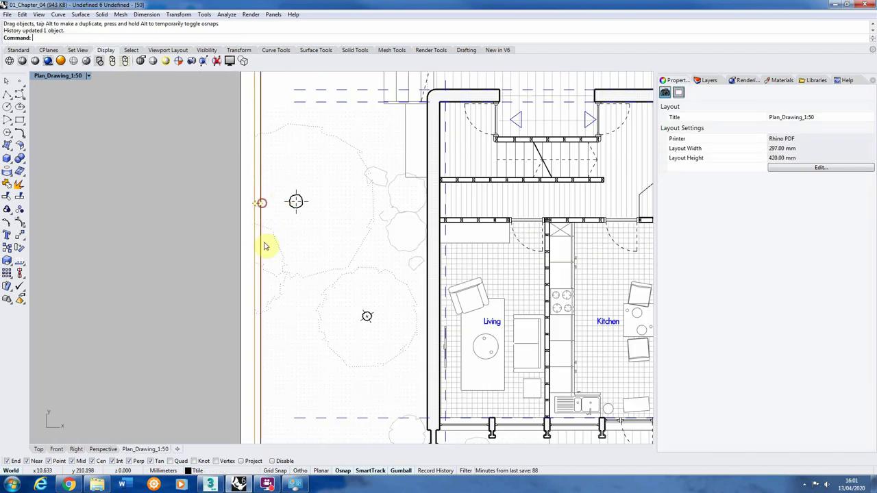
{"action": "scroll", "coordinate": [264, 245], "scroll_direction": "down", "scroll_amount": 3}
{"action": "scroll", "coordinate": [419, 139], "scroll_direction": "down", "scroll_amount": 3}
{"action": "scroll", "coordinate": [413, 86], "scroll_direction": "up", "scroll_amount": 3}
{"action": "scroll", "coordinate": [409, 294], "scroll_direction": "down", "scroll_amount": 3}
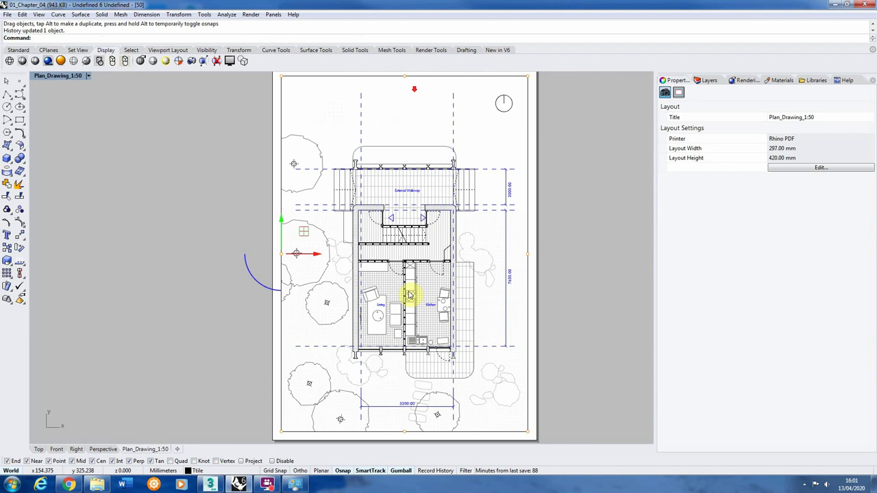
Try to shift the detail straight up from its top corner with only its side edge selected, and undo the move.
{"action": "left_click", "coordinate": [21, 233]}
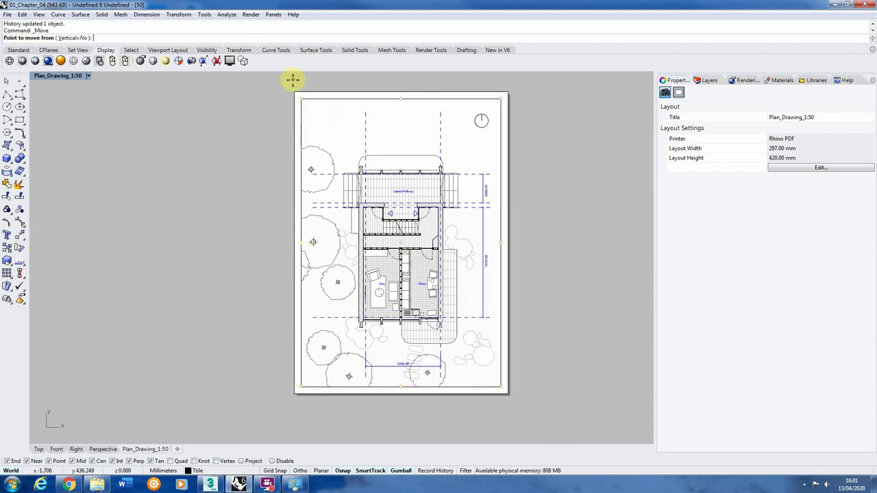
{"action": "scroll", "coordinate": [294, 78], "scroll_direction": "up", "scroll_amount": 5}
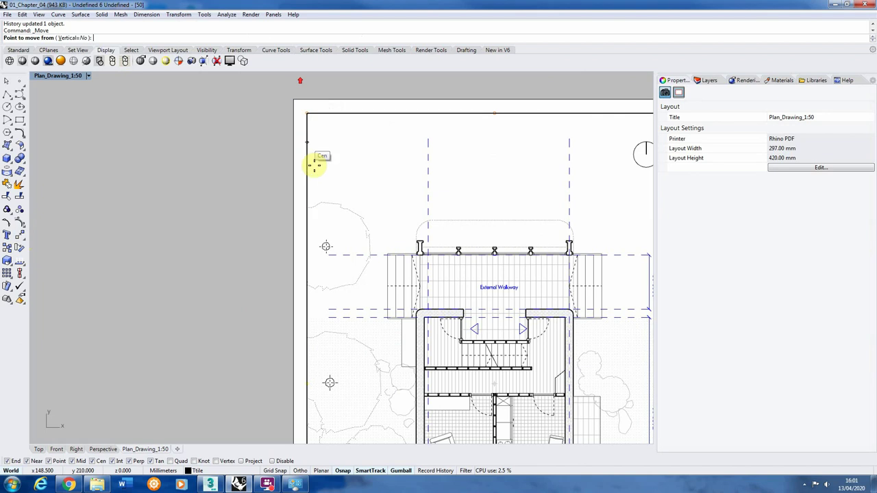
{"action": "scroll", "coordinate": [310, 117], "scroll_direction": "down", "scroll_amount": 3}
{"action": "left_click", "coordinate": [307, 114]}
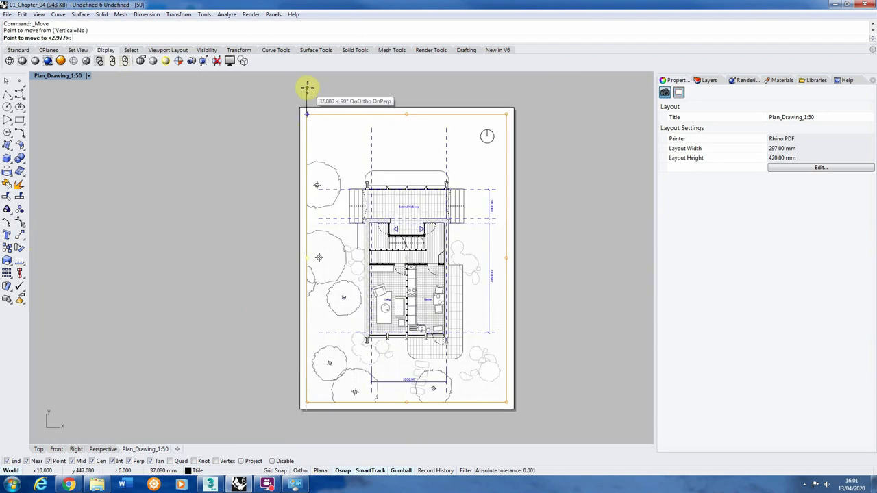
{"action": "left_click", "coordinate": [306, 85]}
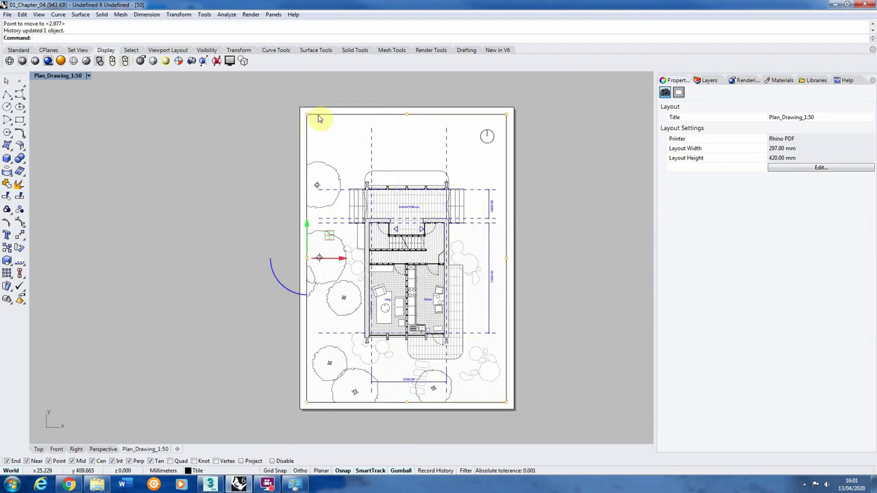
{"action": "left_click_drag", "start_coordinate": [306, 237], "coordinate": [306, 224]}
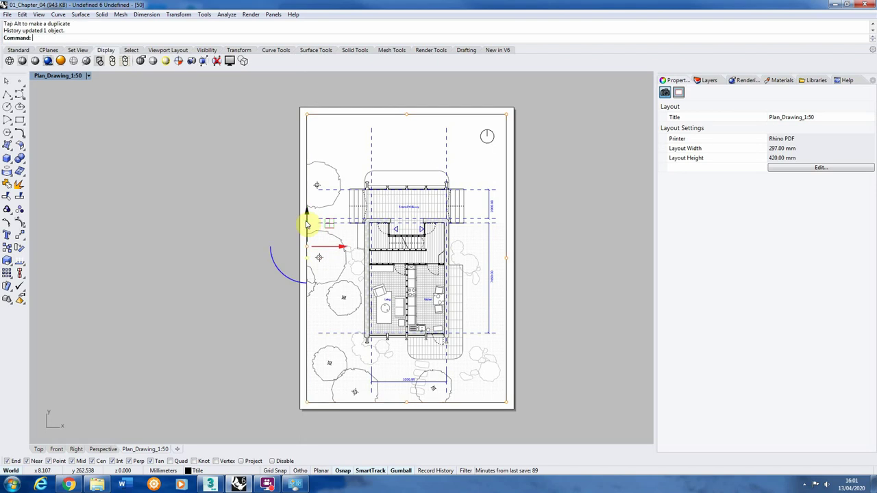
{"action": "left_click", "coordinate": [398, 121]}
{"action": "left_click", "coordinate": [435, 145]}
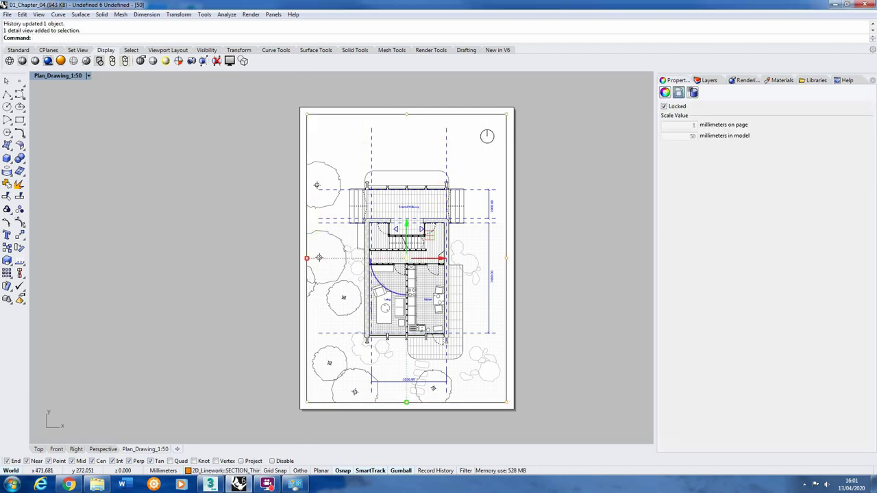
{"action": "key", "text": "ctrl+z"}
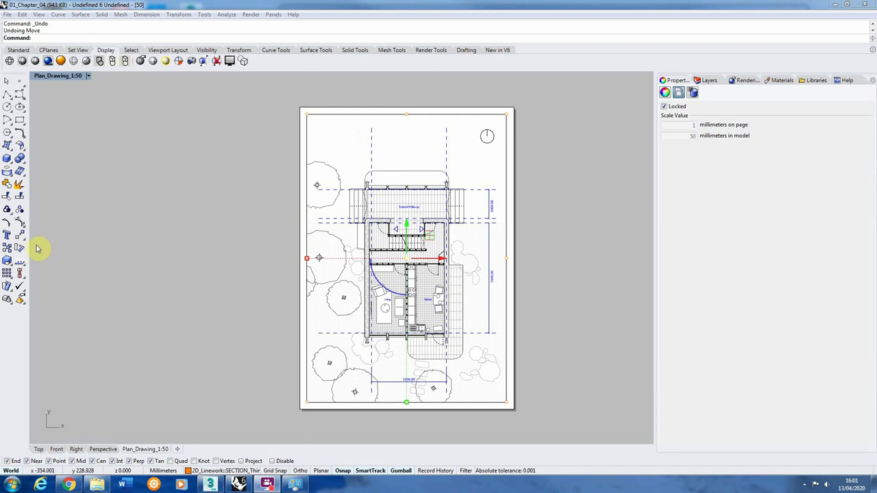
Move the plan detail 40 mm straight up from the midpoint of its top edge.
{"action": "left_click", "coordinate": [18, 234]}
{"action": "left_click", "coordinate": [406, 113]}
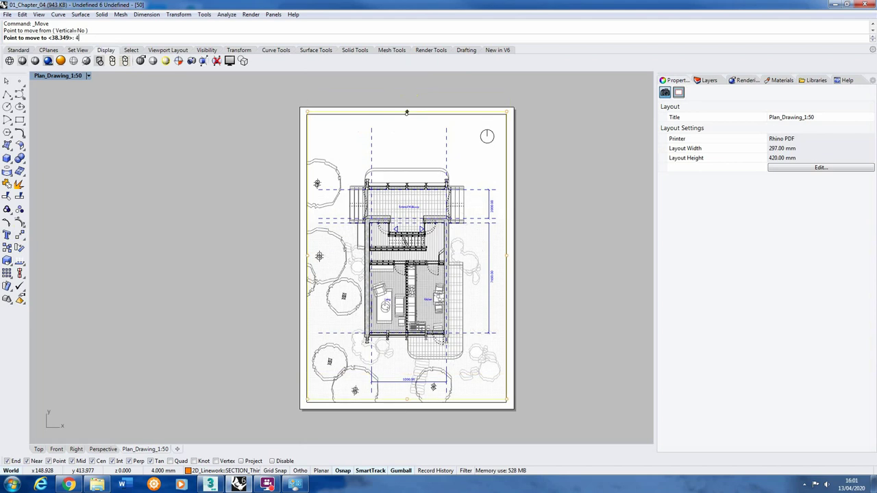
{"action": "type", "text": "40"}
{"action": "key", "text": "Return"}
{"action": "left_click", "coordinate": [409, 86]}
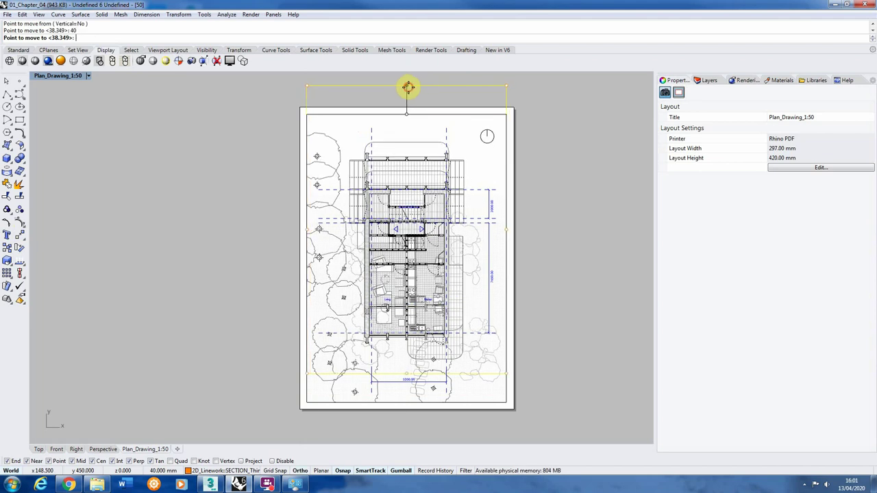
{"action": "left_click", "coordinate": [597, 158]}
Move the gridlines, dimensions, room labels and north symbol 40 mm straight up from a gridline intersection.
{"action": "scroll", "coordinate": [421, 264], "scroll_direction": "up", "scroll_amount": 5}
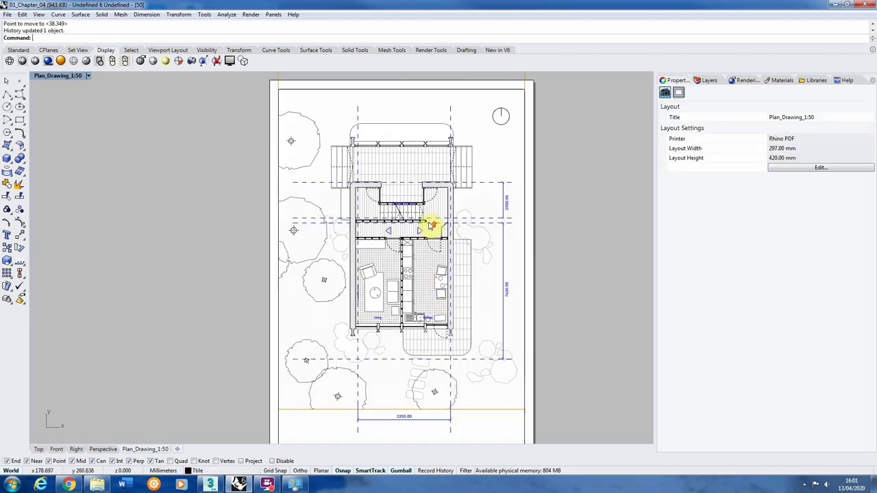
{"action": "left_click", "coordinate": [450, 229]}
{"action": "scroll", "coordinate": [405, 221], "scroll_direction": "down", "scroll_amount": 6}
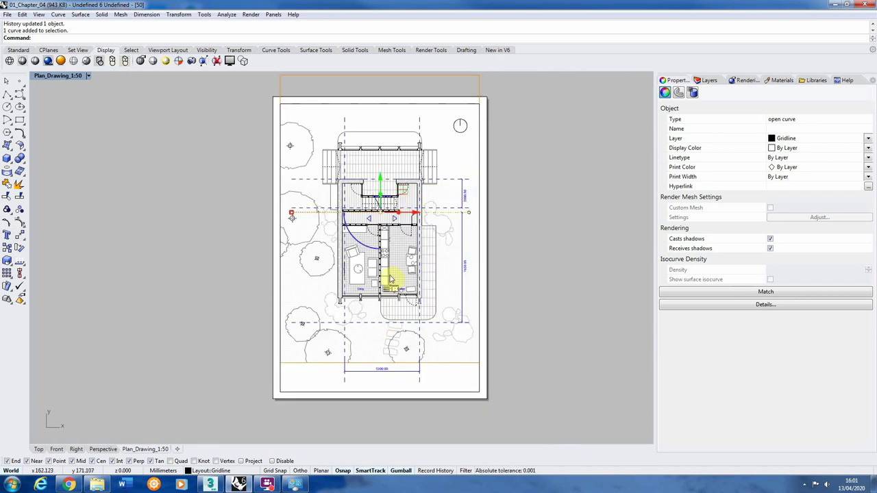
{"action": "left_click", "coordinate": [546, 244]}
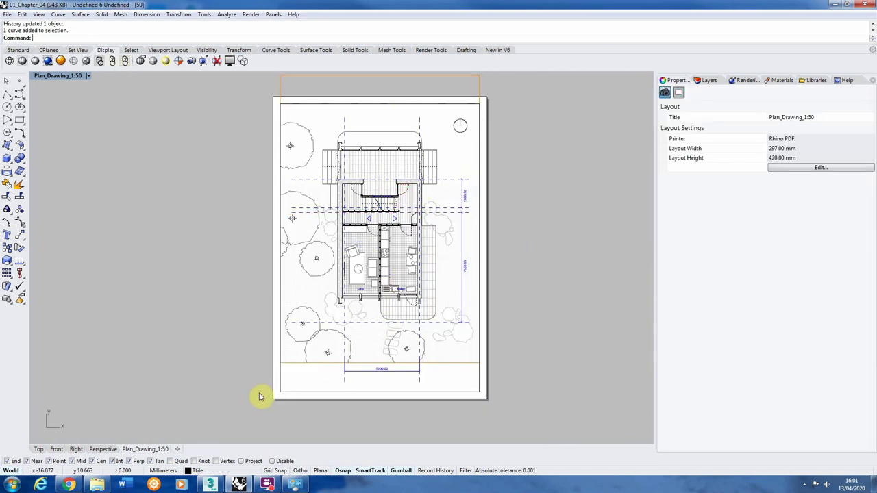
{"action": "left_click_drag", "start_coordinate": [243, 403], "coordinate": [505, 113]}
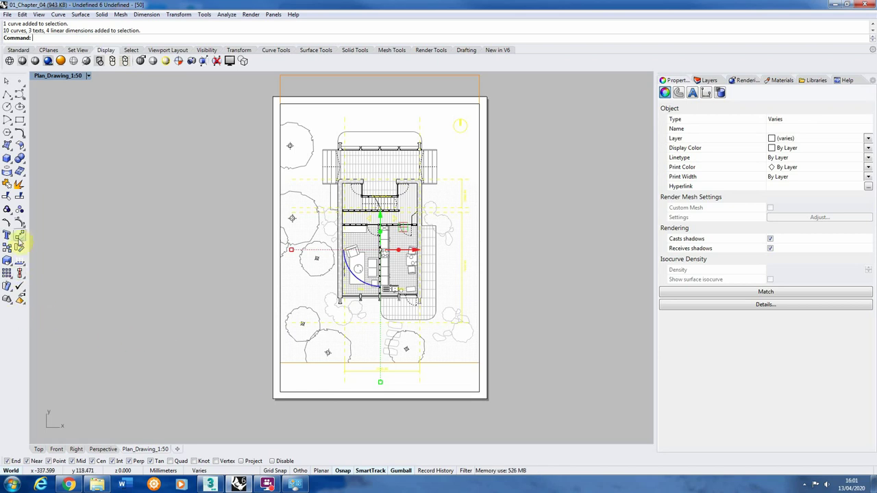
{"action": "left_click", "coordinate": [19, 241]}
{"action": "scroll", "coordinate": [309, 305], "scroll_direction": "up", "scroll_amount": 5}
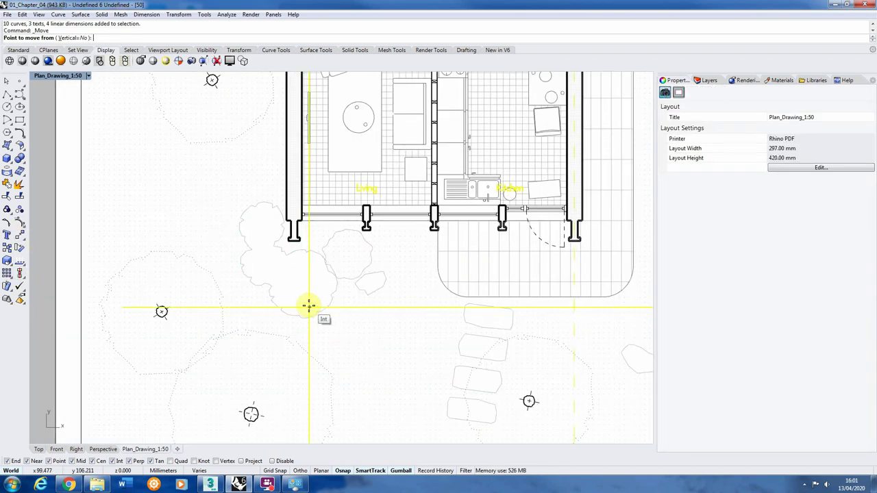
{"action": "left_click", "coordinate": [309, 306]}
{"action": "type", "text": "40"}
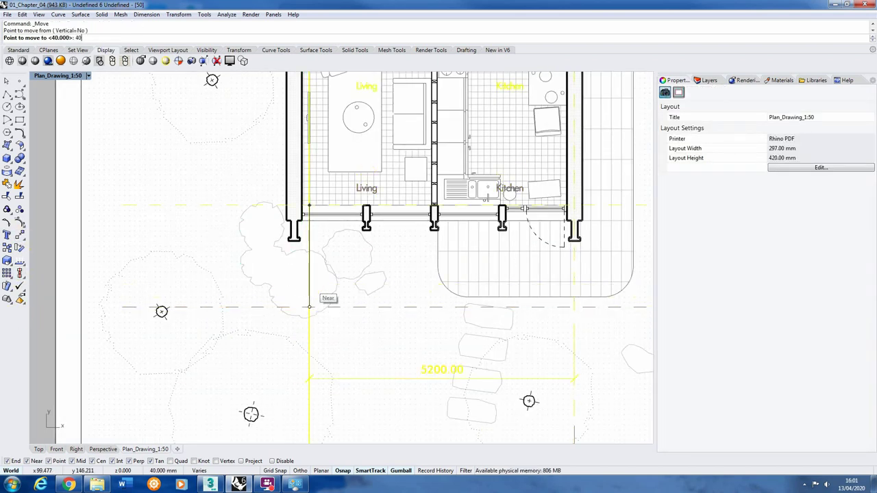
{"action": "key", "text": "Return"}
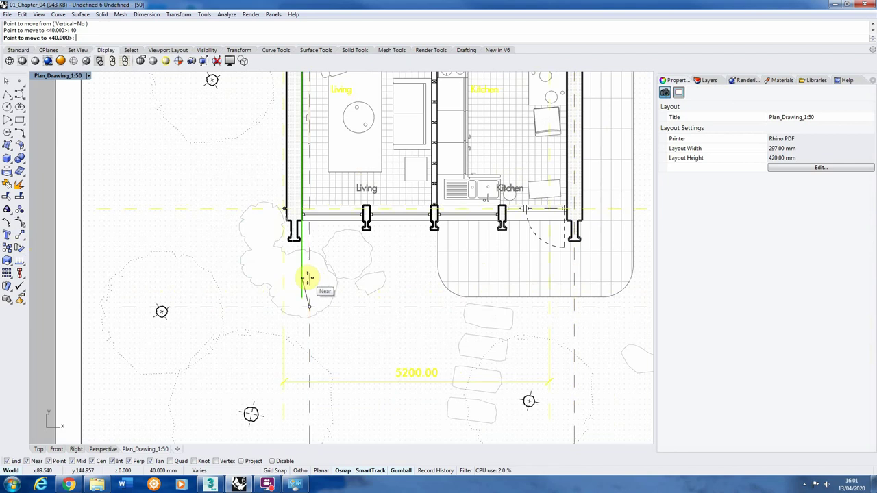
{"action": "left_click", "coordinate": [310, 277]}
{"action": "left_click", "coordinate": [463, 276]}
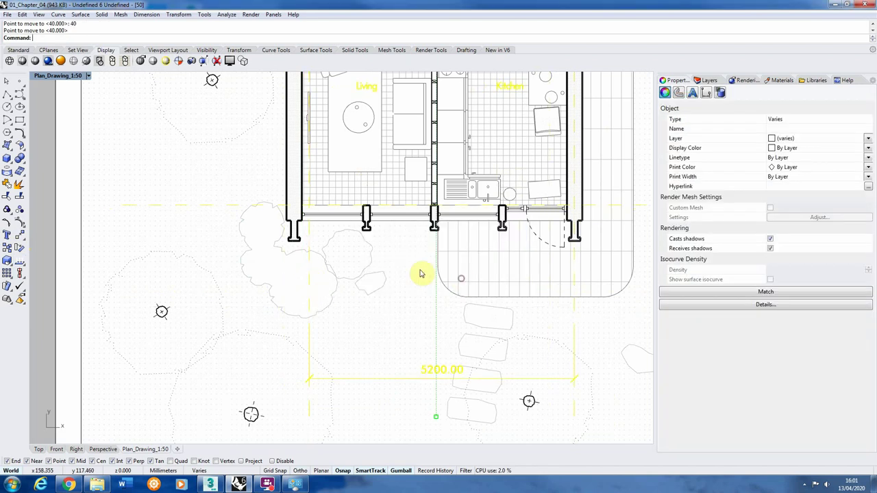
{"action": "scroll", "coordinate": [393, 301], "scroll_direction": "down", "scroll_amount": 6}
{"action": "key", "text": "Escape"}
Undo the last move of the gridlines, dimensions, labels and north symbol.
{"action": "scroll", "coordinate": [510, 267], "scroll_direction": "up", "scroll_amount": 3}
{"action": "scroll", "coordinate": [458, 295], "scroll_direction": "up", "scroll_amount": 2}
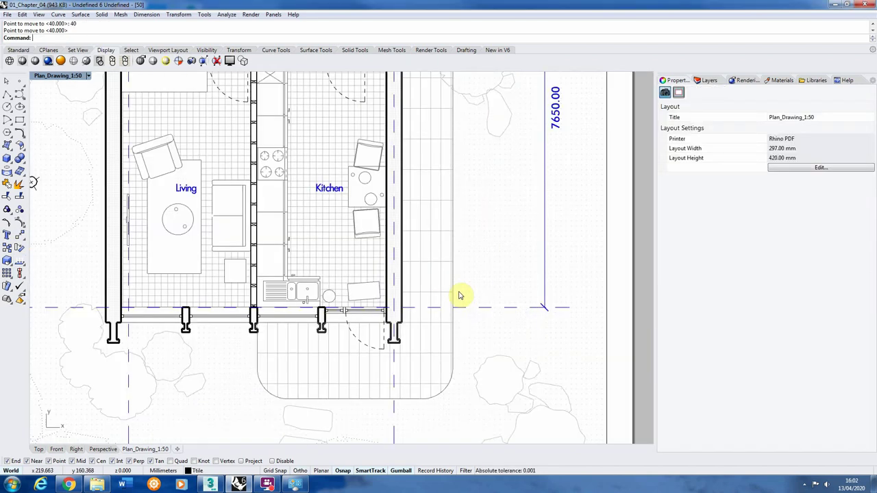
{"action": "scroll", "coordinate": [441, 354], "scroll_direction": "down", "scroll_amount": 2}
{"action": "key", "text": "ctrl+z"}
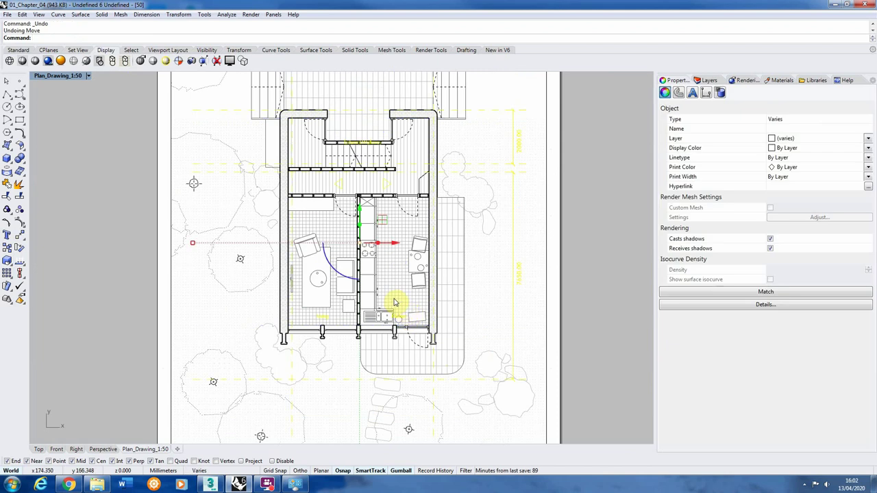
{"action": "scroll", "coordinate": [328, 287], "scroll_direction": "down", "scroll_amount": 3}
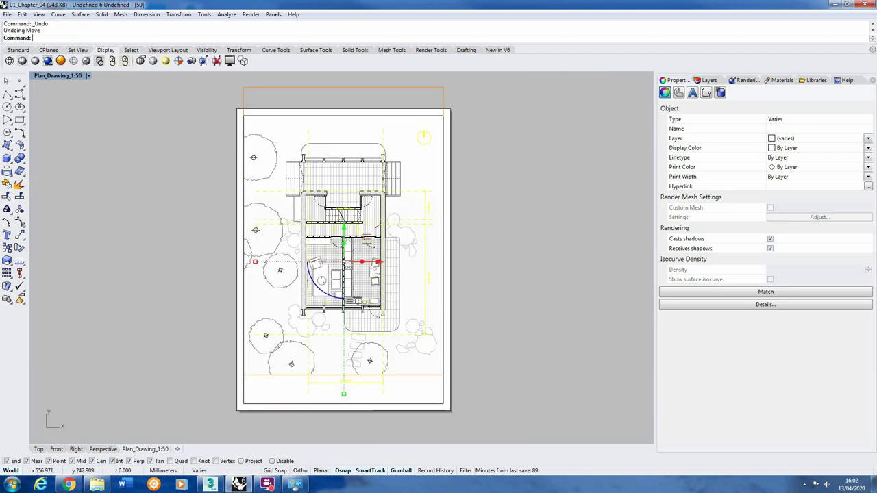
{"action": "scroll", "coordinate": [403, 314], "scroll_direction": "up", "scroll_amount": 3}
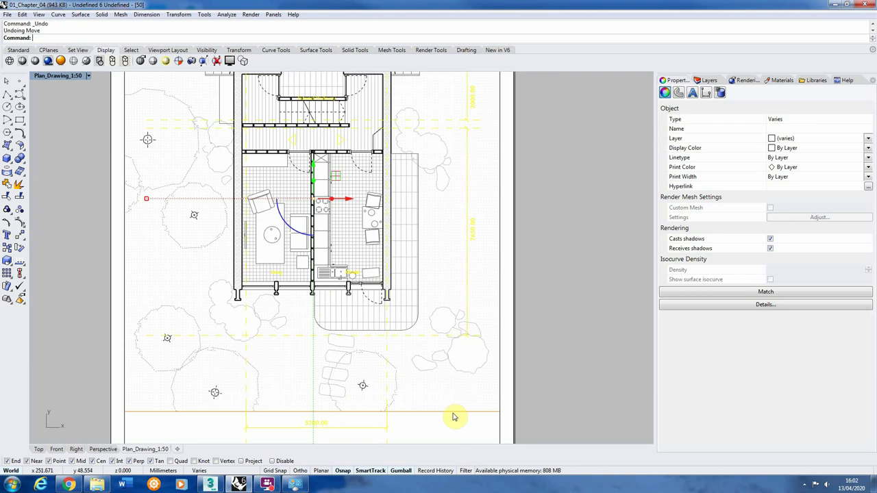
{"action": "left_click", "coordinate": [525, 411]}
{"action": "left_click", "coordinate": [148, 412]}
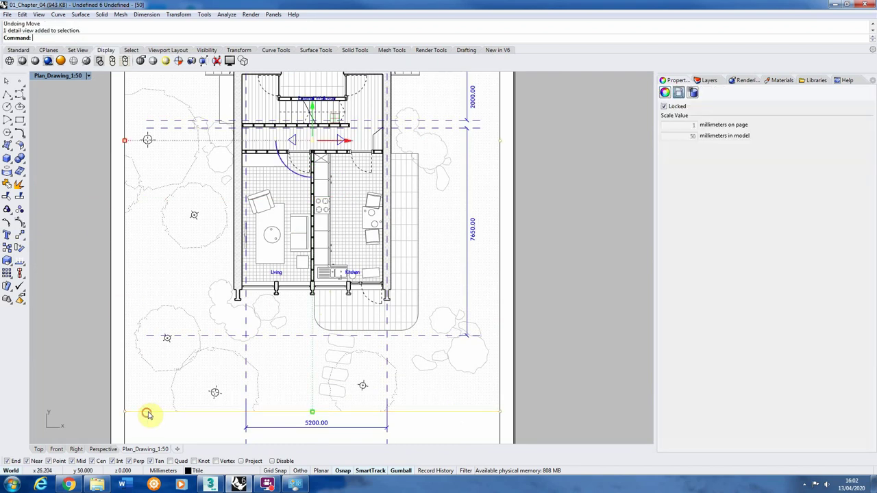
{"action": "scroll", "coordinate": [243, 308], "scroll_direction": "down", "scroll_amount": 3}
{"action": "left_click", "coordinate": [333, 394]}
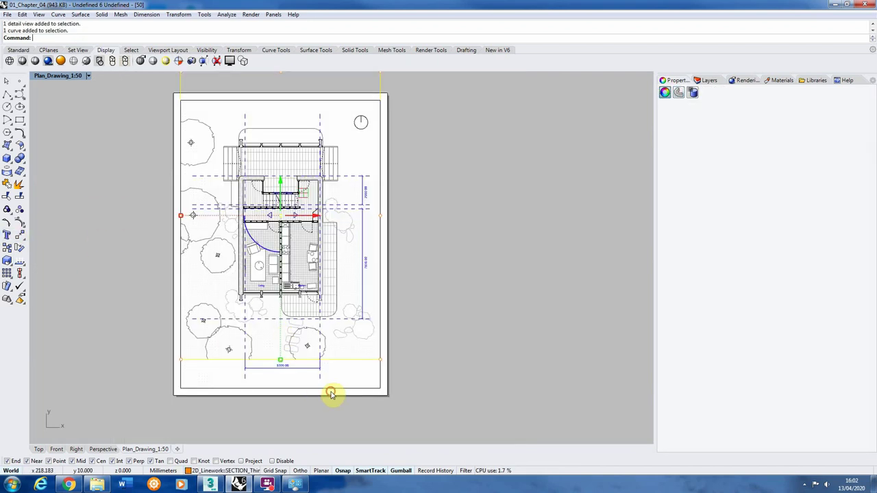
{"action": "left_click", "coordinate": [109, 400]}
Move the gridlines, dimensions, labels and north symbol up, snapping the lower-left gridline intersection onto the living room's inner wall corner.
{"action": "left_click_drag", "start_coordinate": [395, 110], "coordinate": [21, 274]}
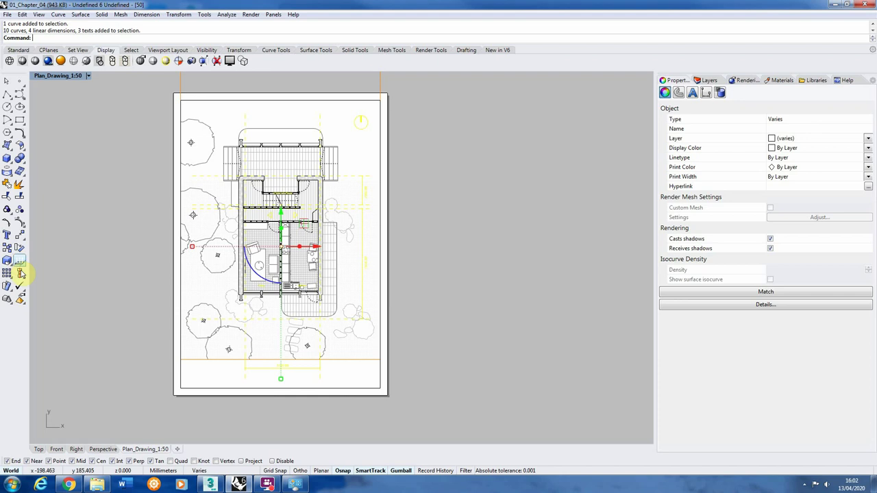
{"action": "left_click", "coordinate": [19, 243]}
{"action": "scroll", "coordinate": [284, 322], "scroll_direction": "up", "scroll_amount": 6}
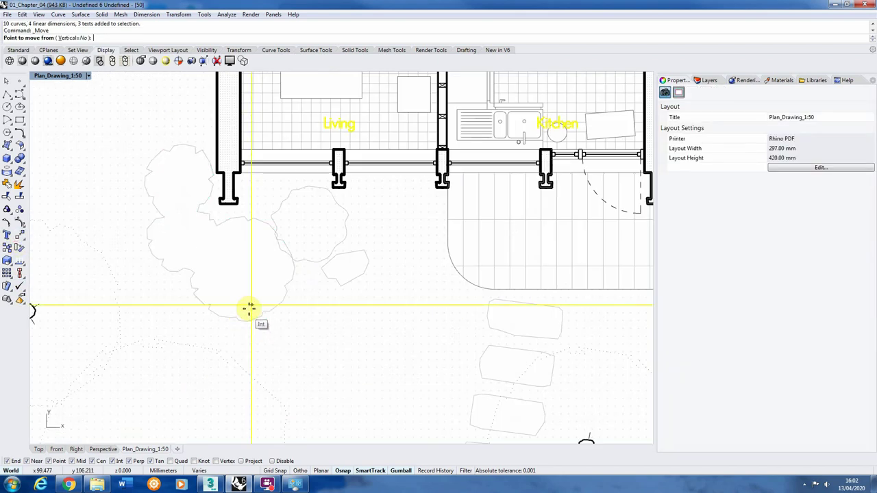
{"action": "left_click", "coordinate": [250, 307]}
{"action": "scroll", "coordinate": [248, 172], "scroll_direction": "up", "scroll_amount": 6}
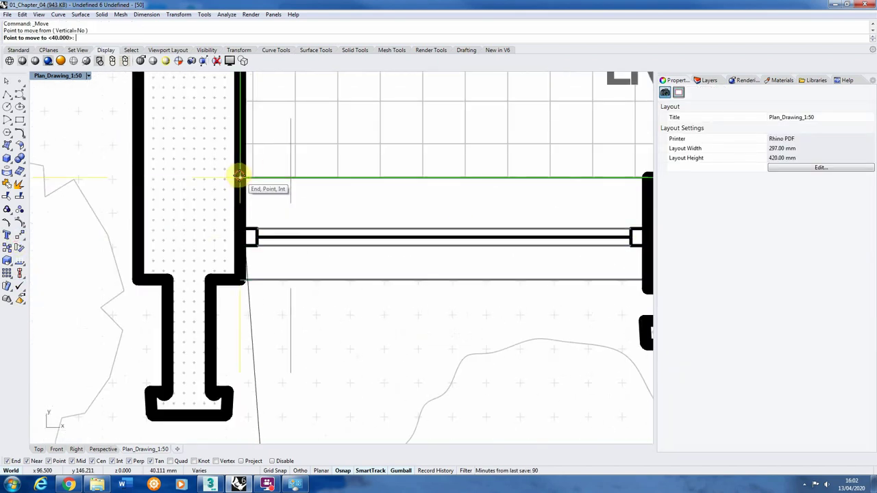
{"action": "left_click", "coordinate": [237, 176]}
{"action": "left_click", "coordinate": [455, 274]}
{"action": "scroll", "coordinate": [345, 274], "scroll_direction": "down", "scroll_amount": 5}
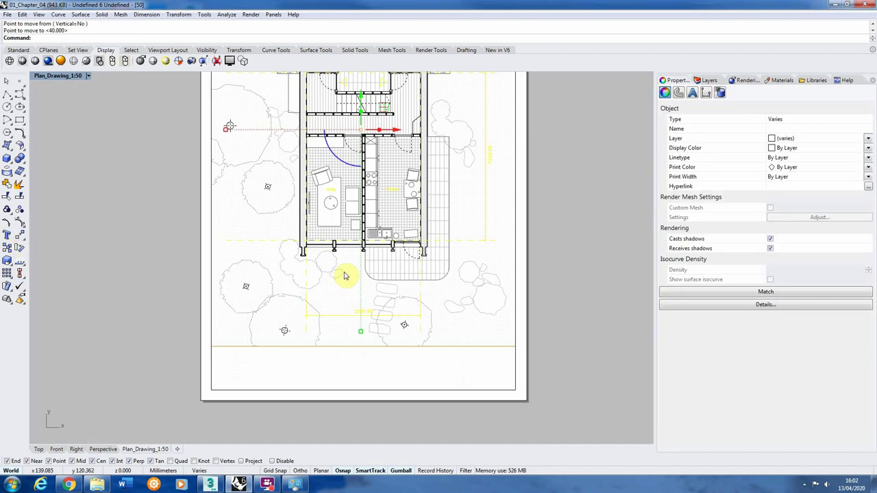
{"action": "left_click", "coordinate": [88, 264]}
Shorten the plan detail by pulling its top edge down to the border's top edge.
{"action": "scroll", "coordinate": [394, 230], "scroll_direction": "down", "scroll_amount": 3}
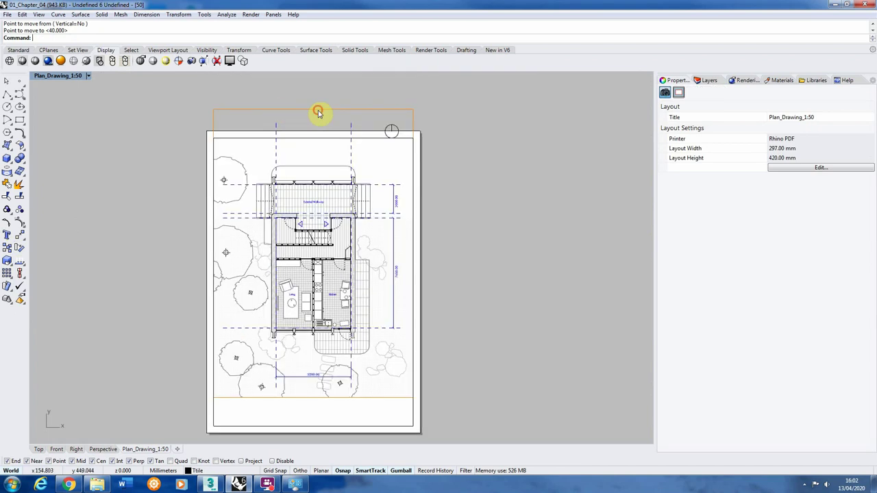
{"action": "left_click", "coordinate": [320, 112]}
{"action": "scroll", "coordinate": [317, 111], "scroll_direction": "up", "scroll_amount": 4}
{"action": "left_click_drag", "start_coordinate": [314, 107], "coordinate": [324, 159]}
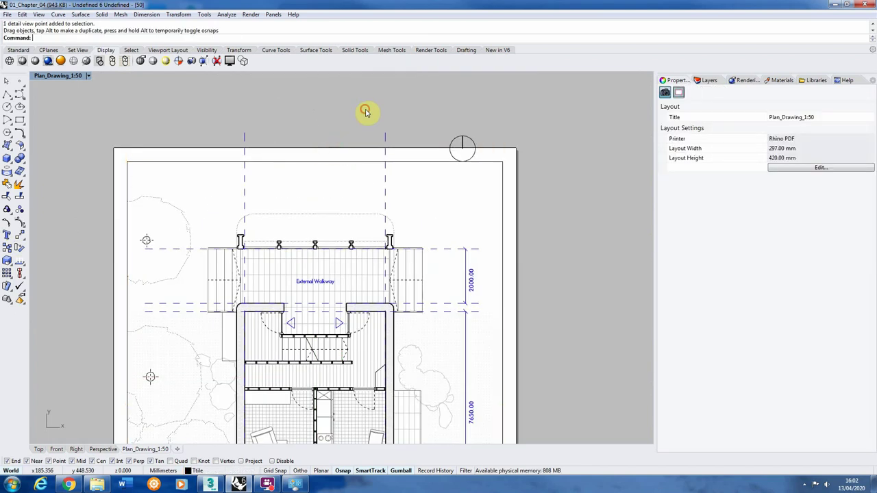
Trim the two vertical gridlines where they extend above the sheet border, using the border rectangle as the cutting object.
{"action": "scroll", "coordinate": [366, 112], "scroll_direction": "down", "scroll_amount": 2}
{"action": "scroll", "coordinate": [377, 137], "scroll_direction": "up", "scroll_amount": 1}
{"action": "left_click", "coordinate": [387, 142]}
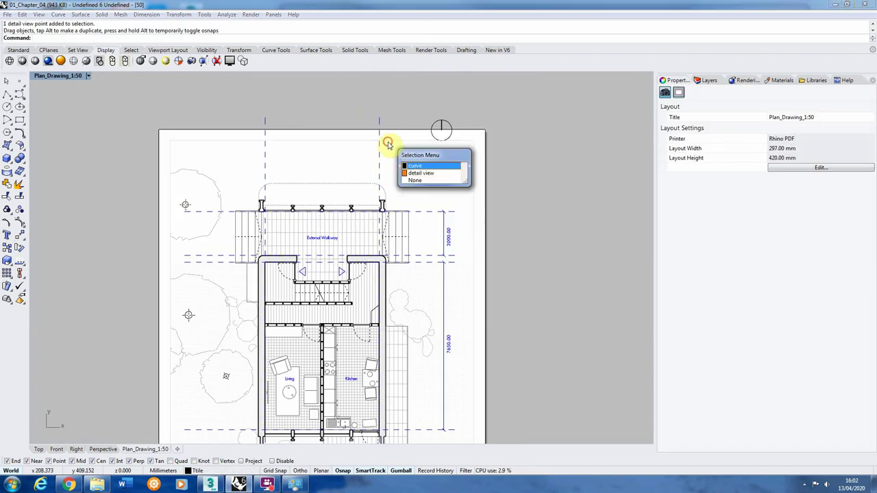
{"action": "left_click", "coordinate": [420, 166]}
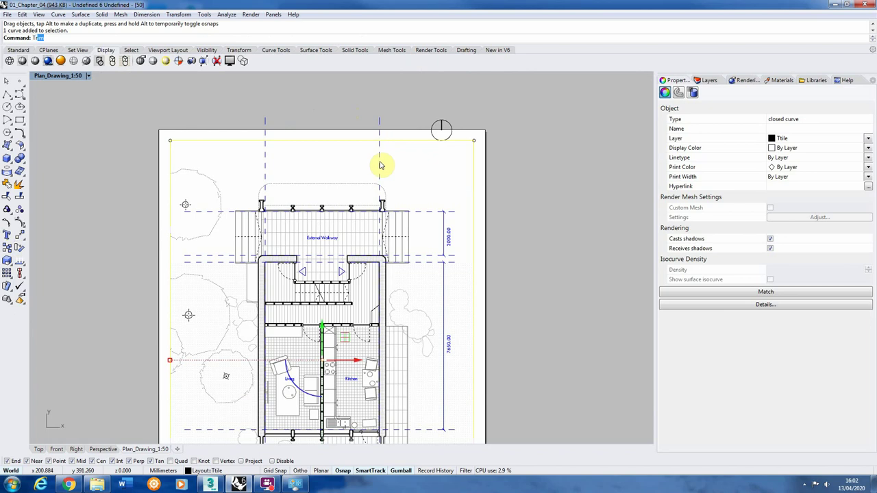
{"action": "type", "text": "Tr"}
{"action": "key", "text": "Return"}
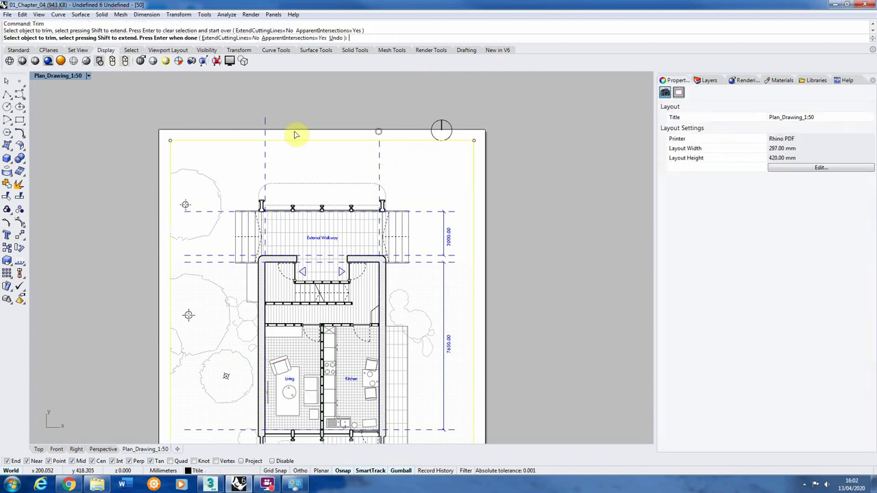
{"action": "left_click", "coordinate": [268, 134]}
{"action": "key", "text": "Return"}
Draw a line on the Ttile layer along the detail's bottom edge, from one side of the border to the other.
{"action": "scroll", "coordinate": [464, 124], "scroll_direction": "down", "scroll_amount": 2}
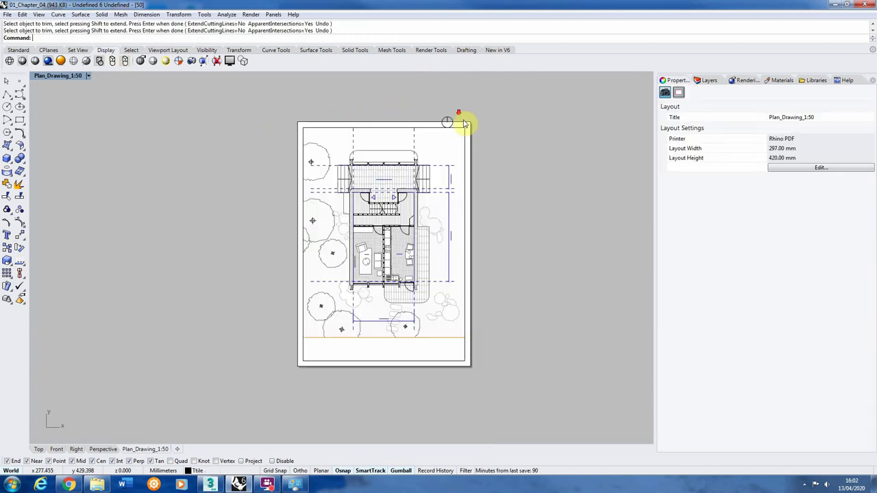
{"action": "scroll", "coordinate": [382, 399], "scroll_direction": "up", "scroll_amount": 2}
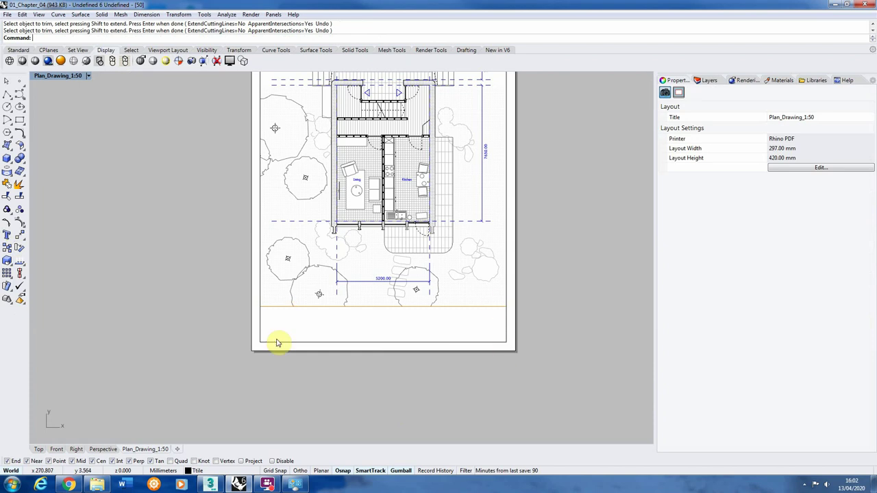
{"action": "left_click", "coordinate": [710, 81]}
{"action": "left_click", "coordinate": [7, 100]}
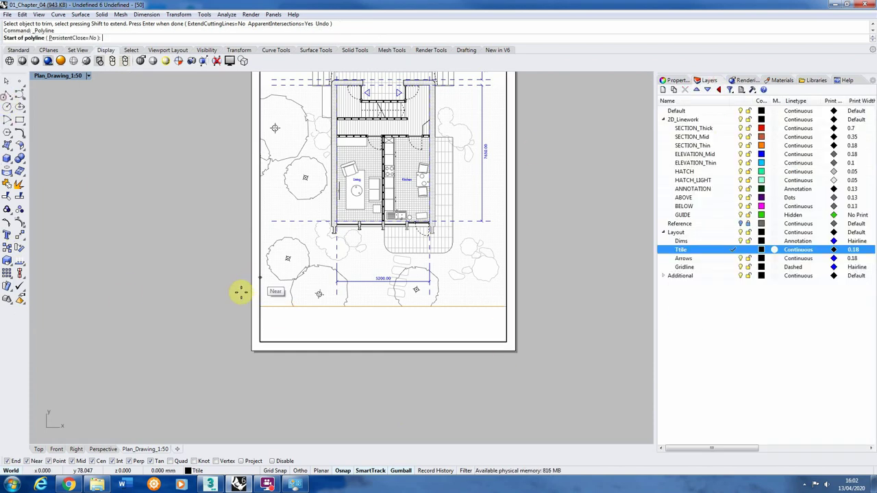
{"action": "left_click", "coordinate": [260, 306]}
{"action": "left_click", "coordinate": [507, 306]}
{"action": "key", "text": "Return"}
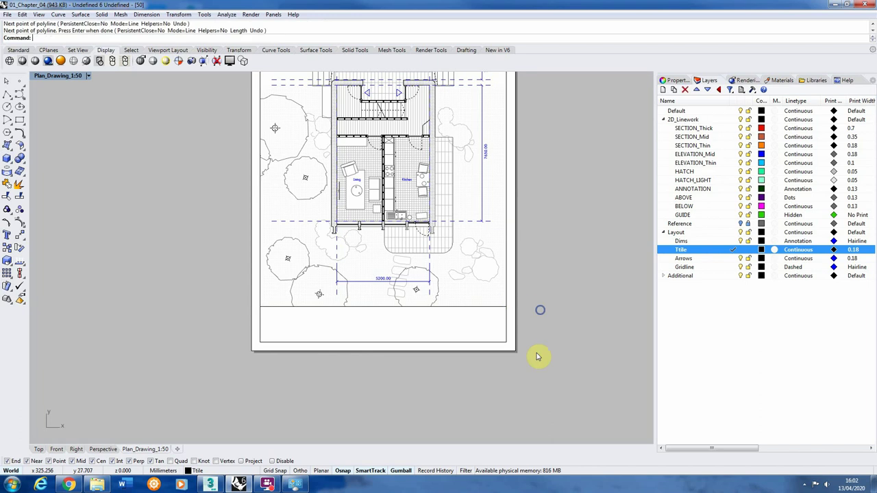
Move the north symbol straight down from the top of the sheet into the right end of the empty title strip.
{"action": "scroll", "coordinate": [486, 333], "scroll_direction": "down", "scroll_amount": 3}
{"action": "left_click_drag", "start_coordinate": [454, 153], "coordinate": [502, 190]}
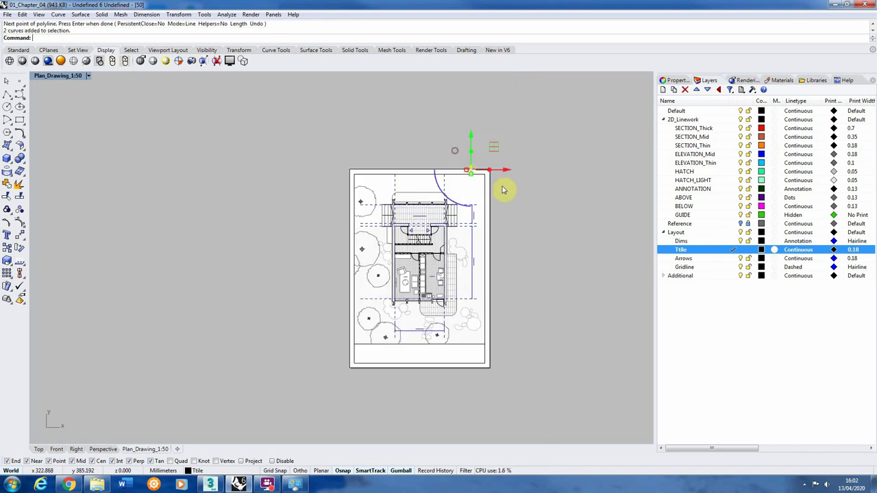
{"action": "left_click", "coordinate": [20, 236]}
{"action": "scroll", "coordinate": [425, 170], "scroll_direction": "up", "scroll_amount": 4}
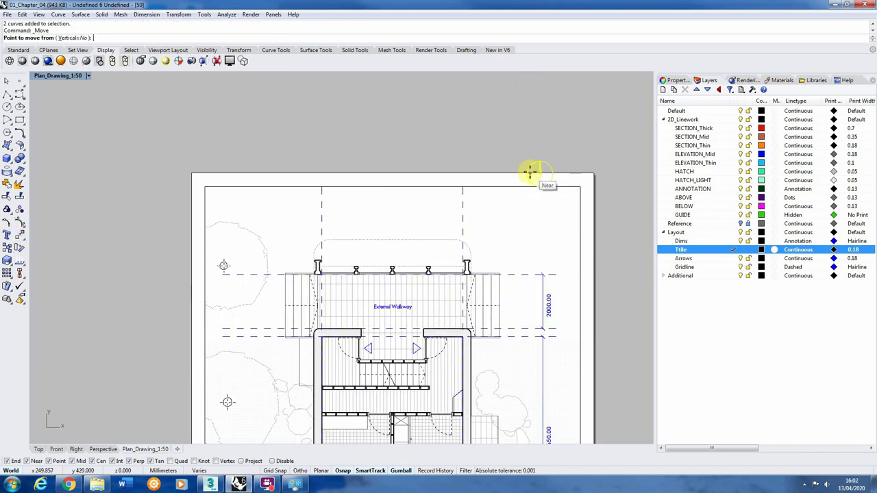
{"action": "left_click", "coordinate": [538, 169]}
{"action": "scroll", "coordinate": [359, 153], "scroll_direction": "down", "scroll_amount": 4}
{"action": "scroll", "coordinate": [409, 360], "scroll_direction": "up", "scroll_amount": 6}
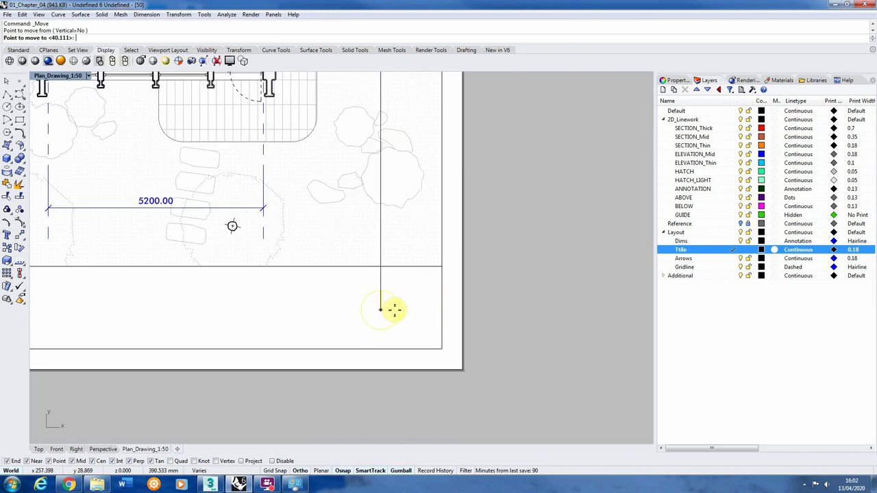
{"action": "left_click", "coordinate": [403, 311]}
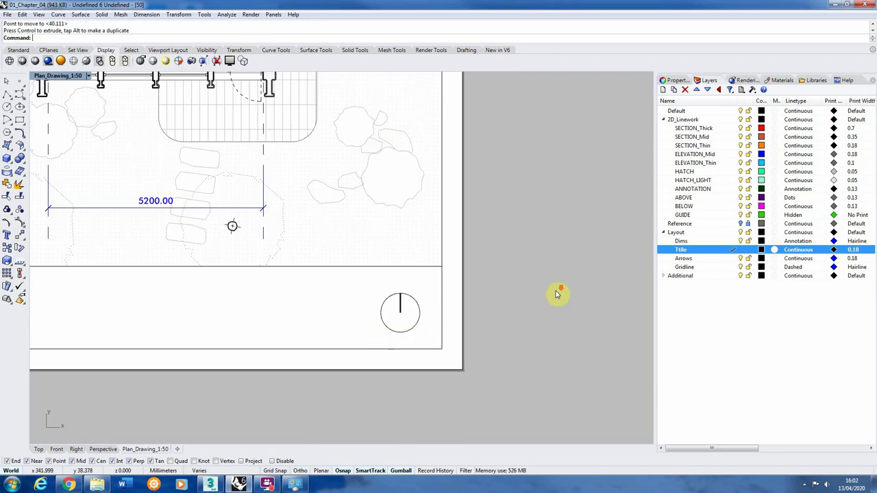
Draw a closed polyline rectangle 50 mm long and about 5.6 mm high in the left part of the title strip.
{"action": "scroll", "coordinate": [556, 294], "scroll_direction": "down", "scroll_amount": 4}
{"action": "scroll", "coordinate": [418, 296], "scroll_direction": "up", "scroll_amount": 3}
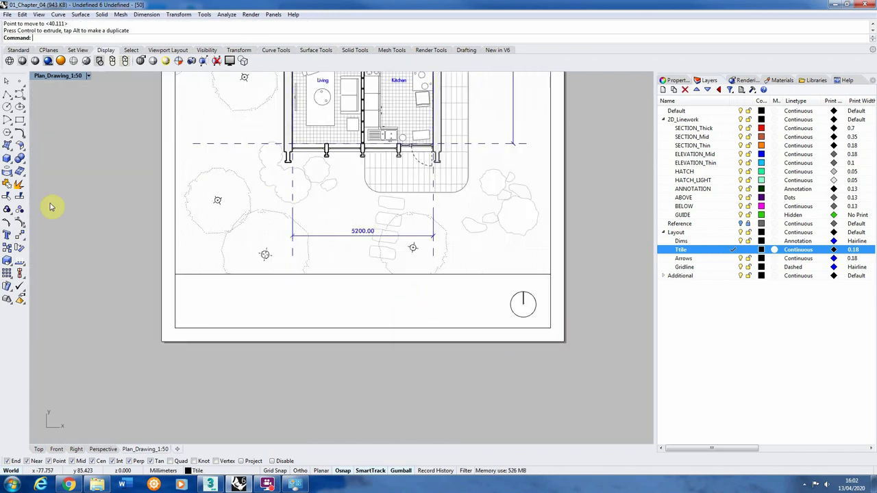
{"action": "left_click", "coordinate": [7, 100]}
{"action": "scroll", "coordinate": [188, 302], "scroll_direction": "up", "scroll_amount": 3}
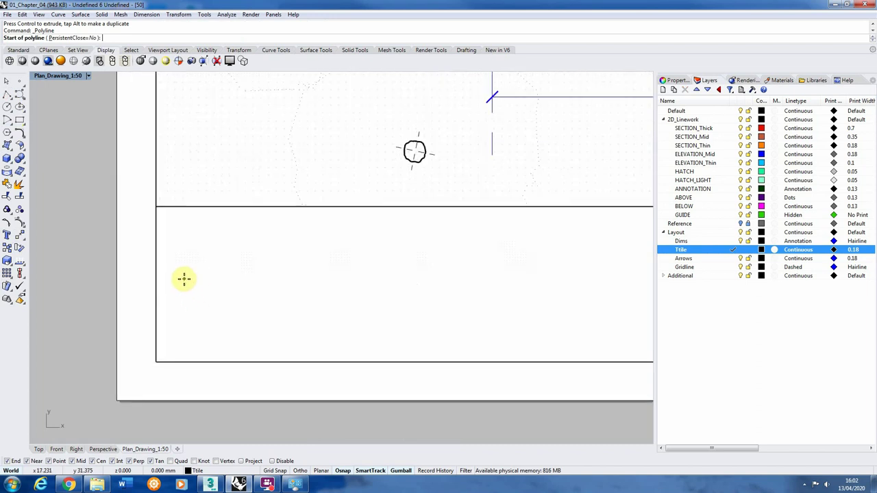
{"action": "scroll", "coordinate": [184, 278], "scroll_direction": "down", "scroll_amount": 2}
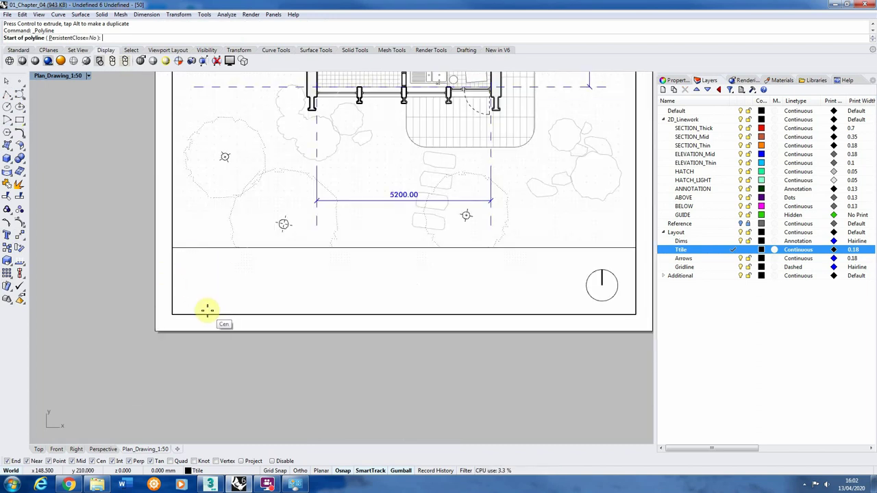
{"action": "left_click", "coordinate": [193, 278]}
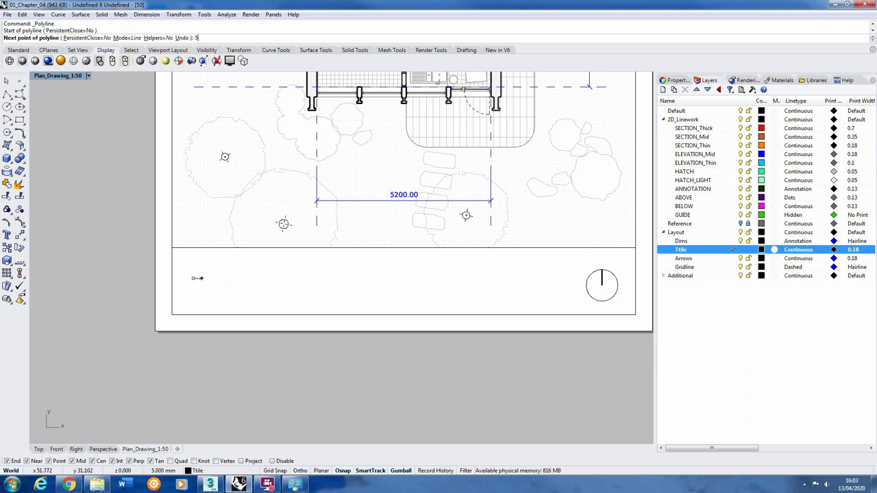
{"action": "key", "text": "Return"}
{"action": "left_click", "coordinate": [242, 278]}
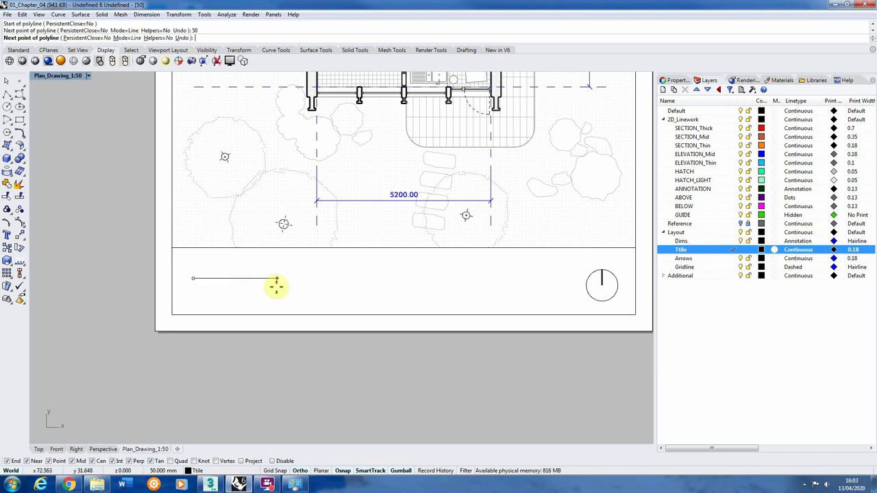
{"action": "left_click", "coordinate": [276, 287]}
{"action": "scroll", "coordinate": [260, 296], "scroll_direction": "up", "scroll_amount": 3}
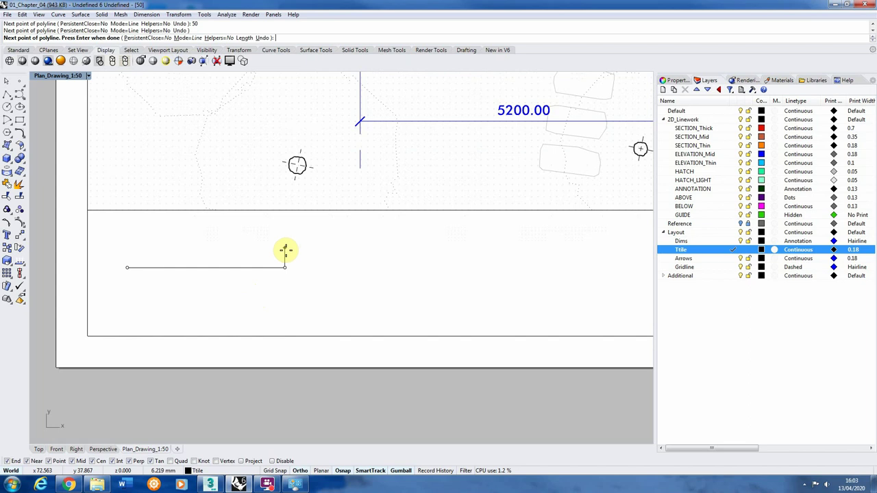
{"action": "left_click", "coordinate": [285, 250]}
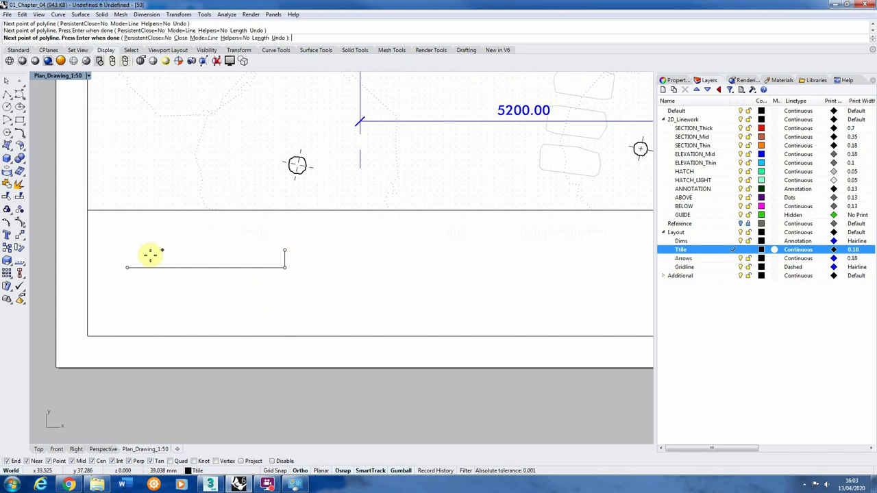
{"action": "left_click", "coordinate": [128, 250]}
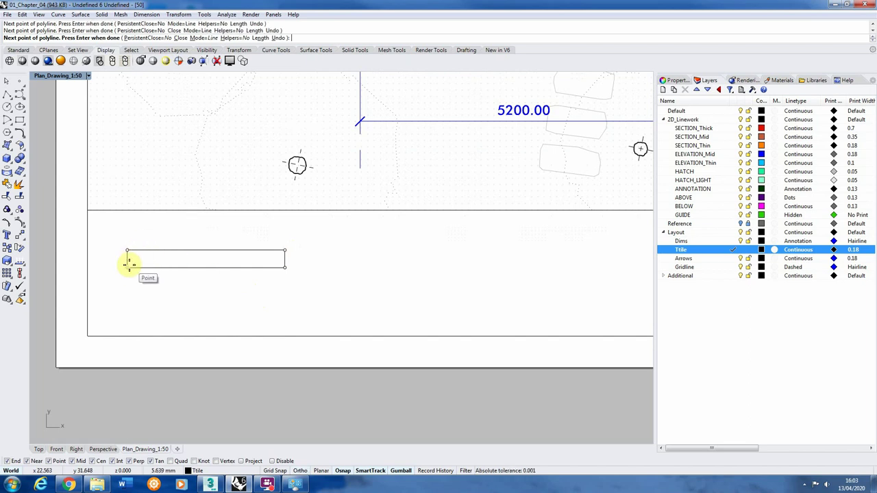
{"action": "left_click", "coordinate": [127, 267]}
{"action": "scroll", "coordinate": [317, 299], "scroll_direction": "down", "scroll_amount": 2}
{"action": "scroll", "coordinate": [317, 299], "scroll_direction": "down", "scroll_amount": 4}
{"action": "scroll", "coordinate": [243, 295], "scroll_direction": "up", "scroll_amount": 8}
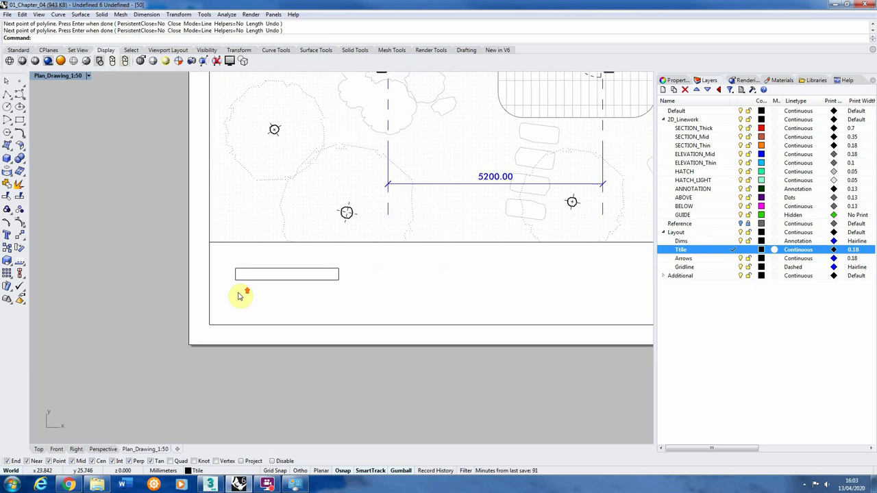
{"action": "left_click", "coordinate": [7, 94]}
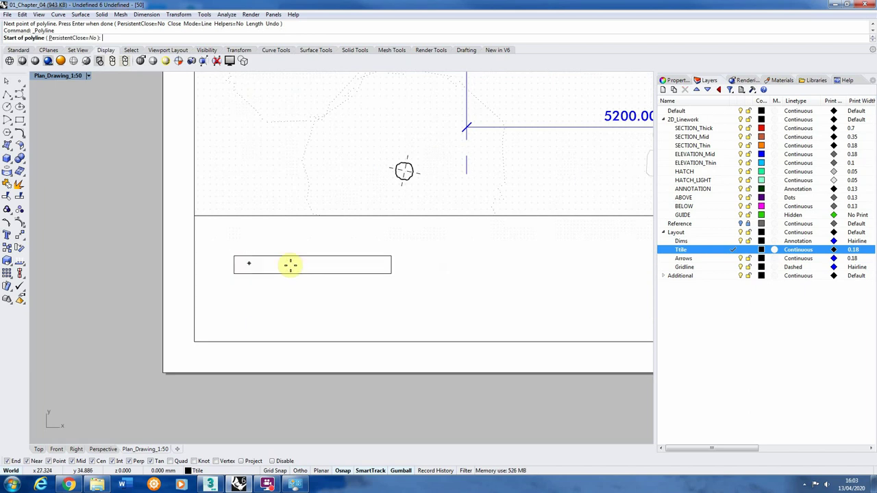
{"action": "scroll", "coordinate": [267, 284], "scroll_direction": "down", "scroll_amount": 3}
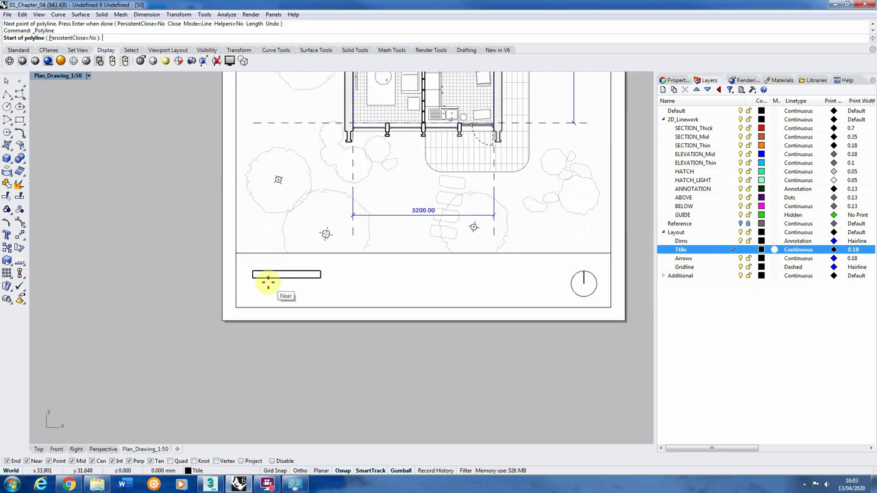
{"action": "scroll", "coordinate": [260, 277], "scroll_direction": "up", "scroll_amount": 3}
{"action": "scroll", "coordinate": [268, 269], "scroll_direction": "down", "scroll_amount": 3}
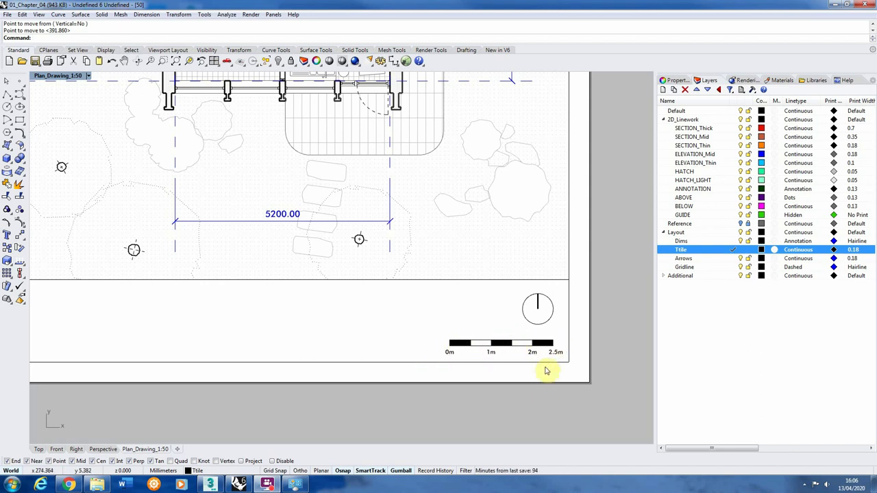
Place the text "Ground Floor Plan", 3 mm high in Futura Md BT, near the left end of the title strip.
{"action": "scroll", "coordinate": [514, 346], "scroll_direction": "down", "scroll_amount": 8}
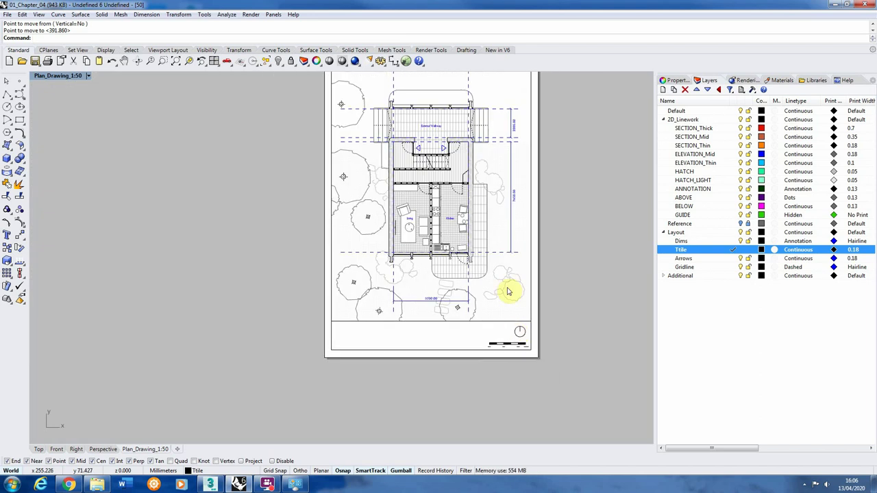
{"action": "scroll", "coordinate": [498, 333], "scroll_direction": "up", "scroll_amount": 5}
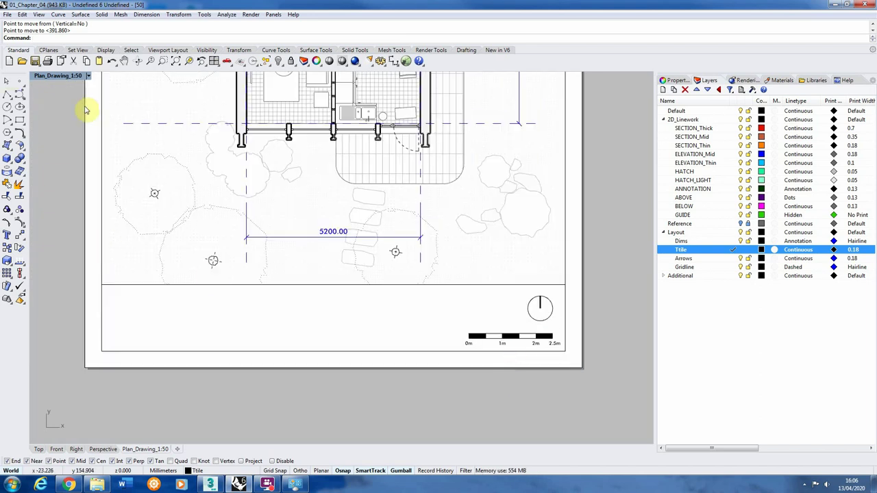
{"action": "left_click", "coordinate": [466, 50]}
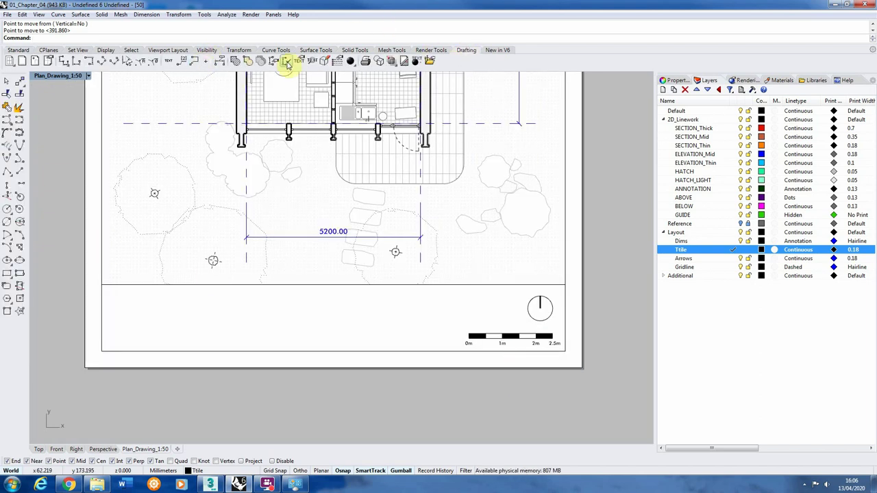
{"action": "left_click", "coordinate": [168, 61]}
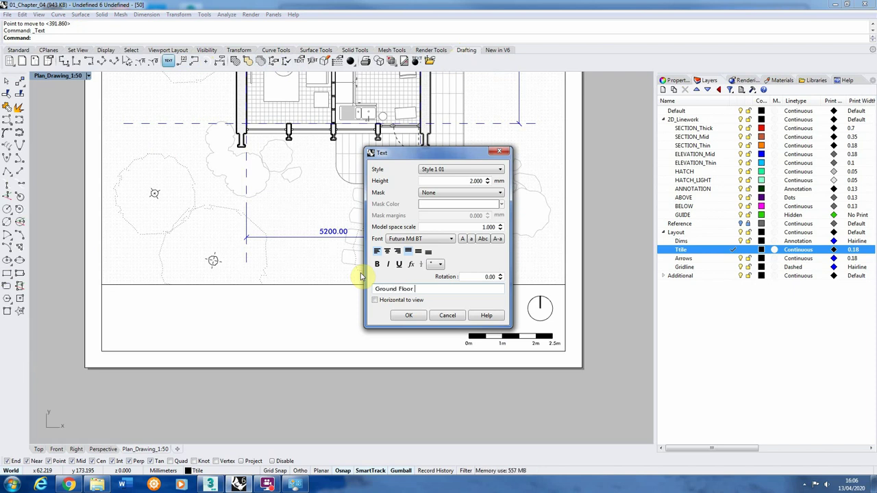
{"action": "type", "text": "n"}
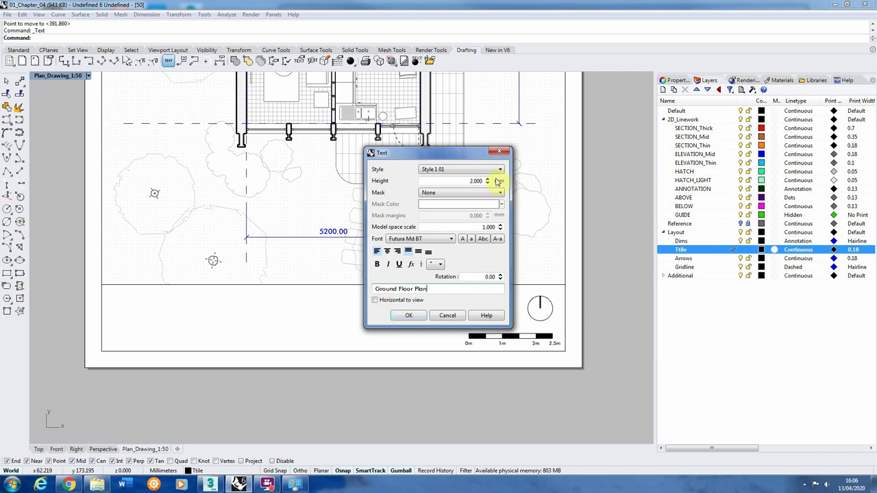
{"action": "left_click", "coordinate": [473, 180]}
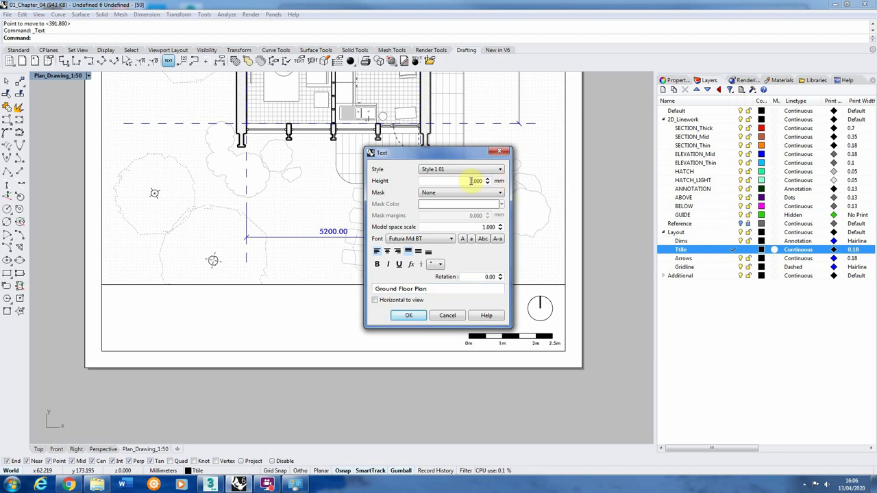
{"action": "left_click", "coordinate": [410, 316]}
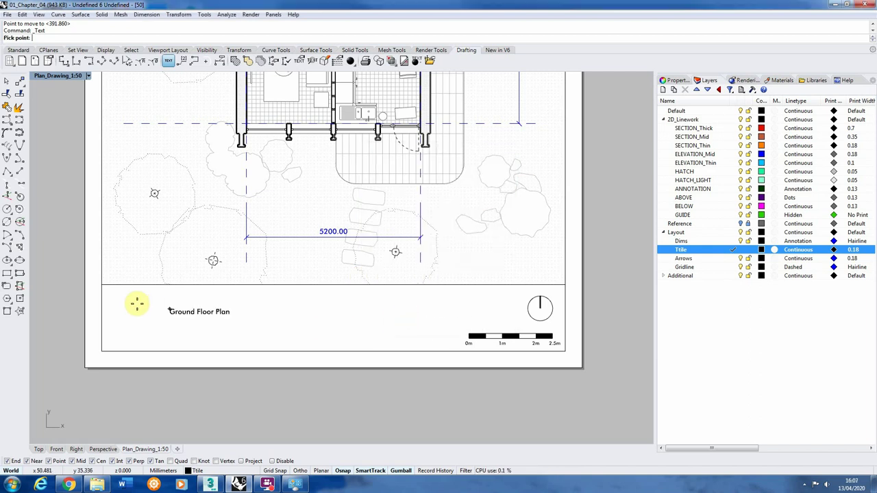
{"action": "left_click", "coordinate": [111, 297]}
Copy the "Ground Floor Plan" text straight down to form a second line just below it.
{"action": "left_click", "coordinate": [172, 305]}
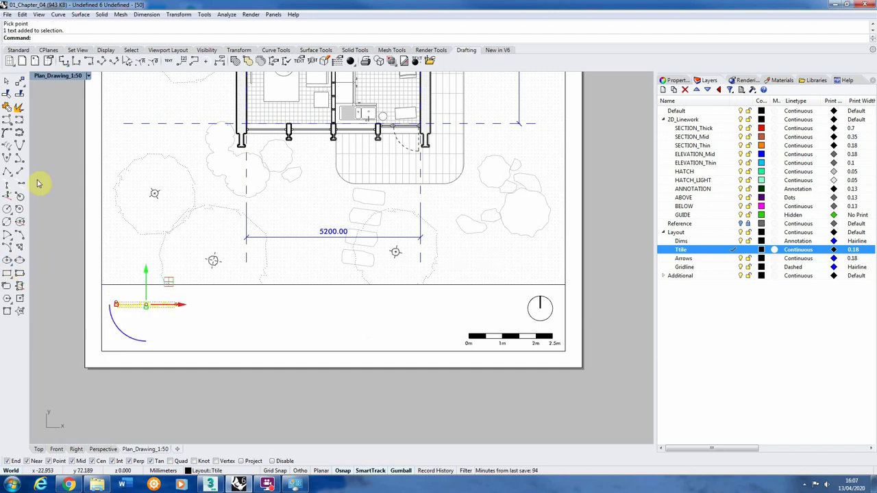
{"action": "left_click", "coordinate": [18, 49]}
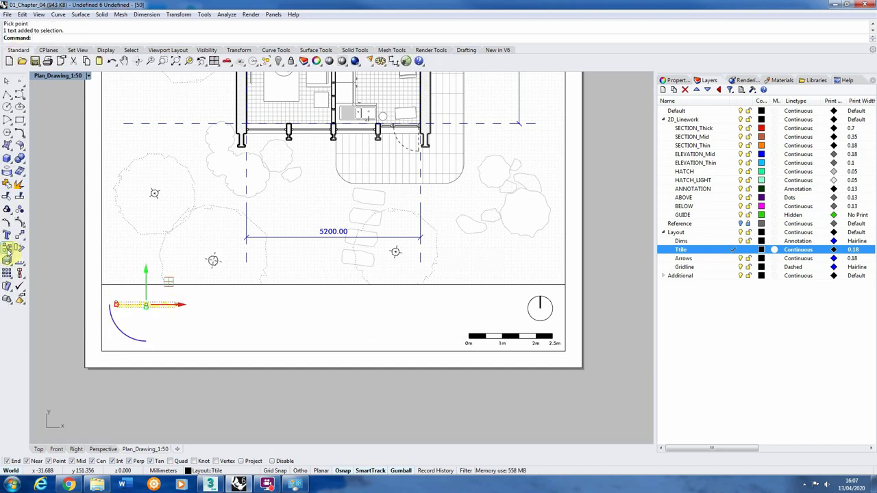
{"action": "left_click", "coordinate": [7, 248]}
{"action": "left_click", "coordinate": [127, 313]}
{"action": "left_click", "coordinate": [128, 327]}
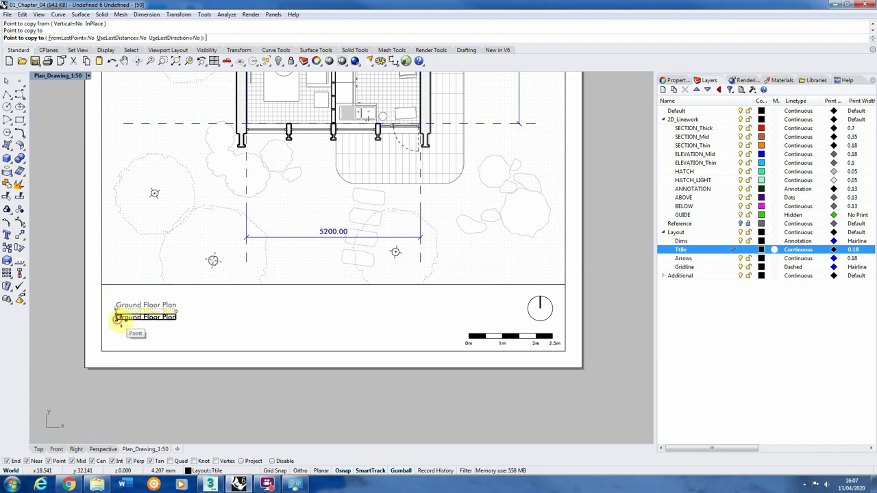
{"action": "key", "text": "Return"}
Change the wording of the lower copied text to "Scale 1:50".
{"action": "double_click", "coordinate": [131, 319]}
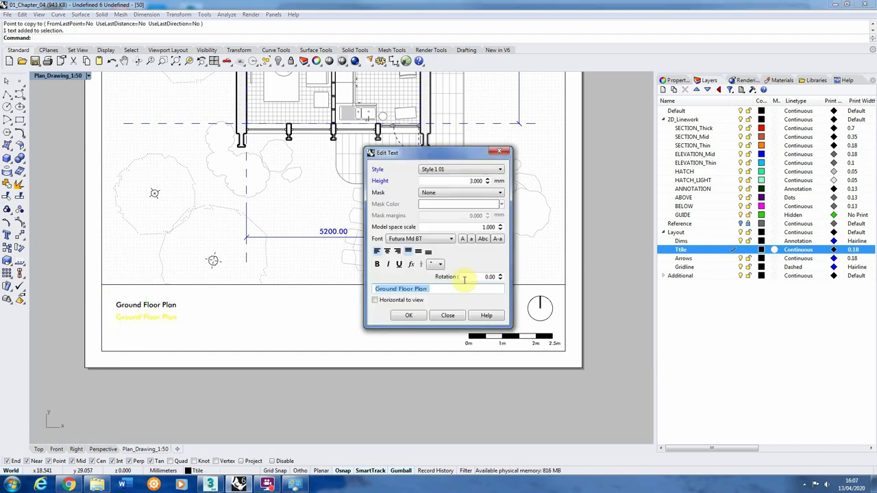
{"action": "type", "text": "Scale 1:50"}
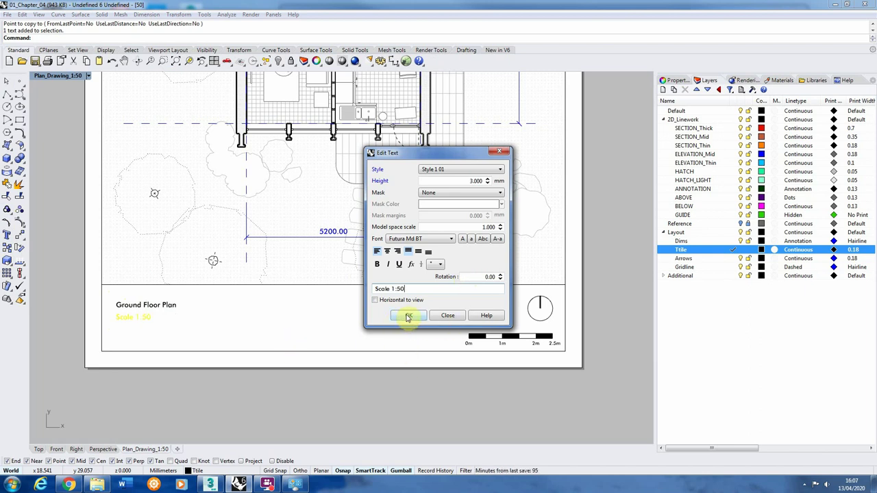
{"action": "left_click", "coordinate": [403, 317]}
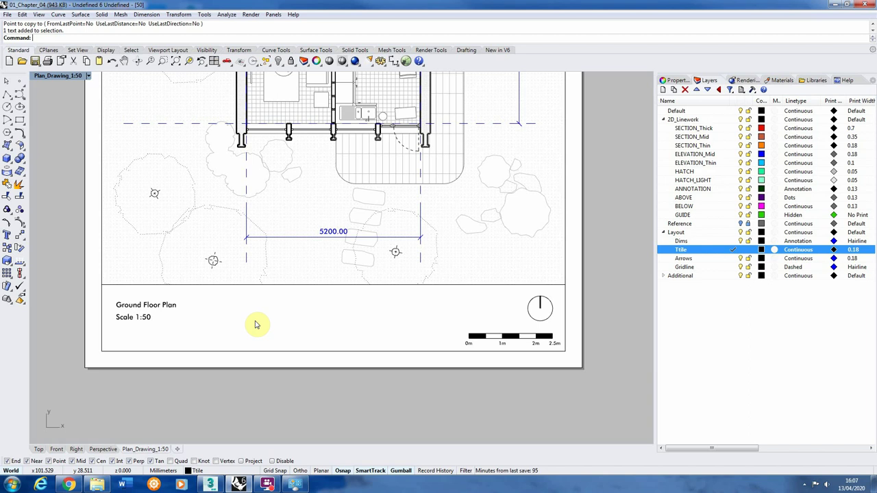
Move both title texts together closer to the upper-left corner of the title strip.
{"action": "scroll", "coordinate": [254, 322], "scroll_direction": "down", "scroll_amount": 5}
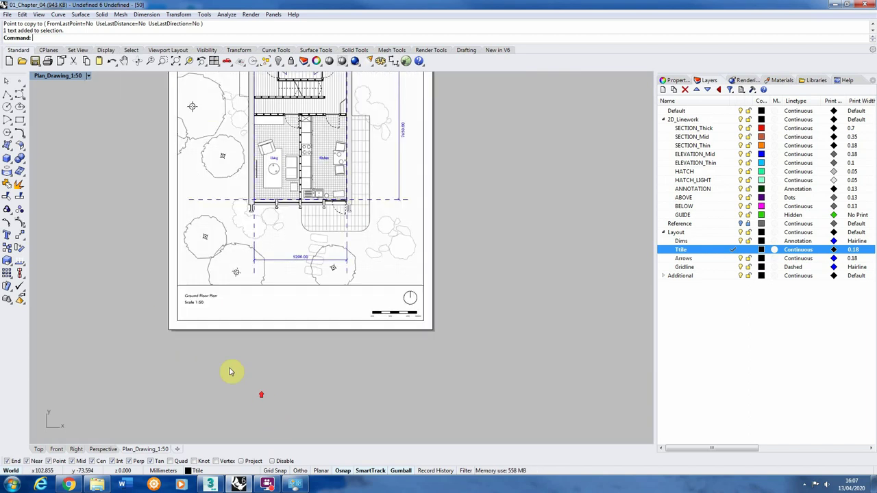
{"action": "scroll", "coordinate": [198, 305], "scroll_direction": "up", "scroll_amount": 6}
{"action": "scroll", "coordinate": [250, 329], "scroll_direction": "down", "scroll_amount": 3}
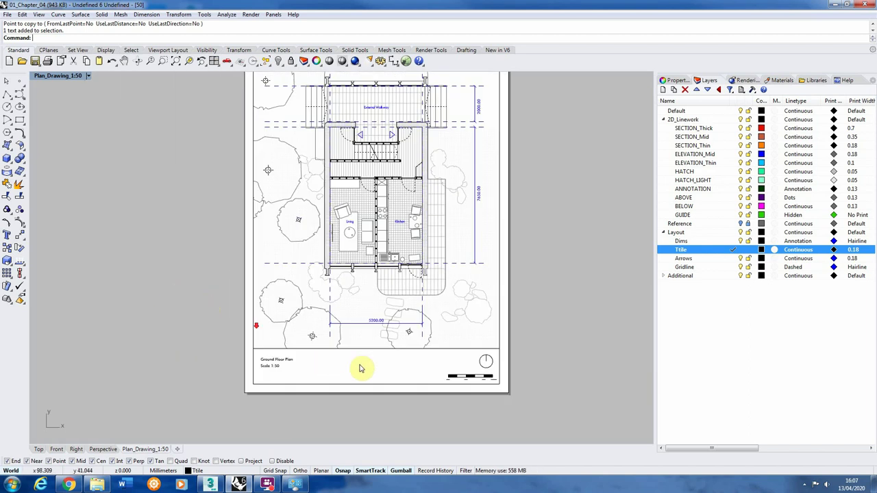
{"action": "scroll", "coordinate": [425, 373], "scroll_direction": "up", "scroll_amount": 3}
{"action": "left_click_drag", "start_coordinate": [224, 337], "coordinate": [157, 369]}
{"action": "scroll", "coordinate": [157, 368], "scroll_direction": "up", "scroll_amount": 3}
{"action": "left_click_drag", "start_coordinate": [226, 349], "coordinate": [194, 323]}
{"action": "left_click", "coordinate": [279, 366]}
{"action": "scroll", "coordinate": [292, 371], "scroll_direction": "down", "scroll_amount": 5}
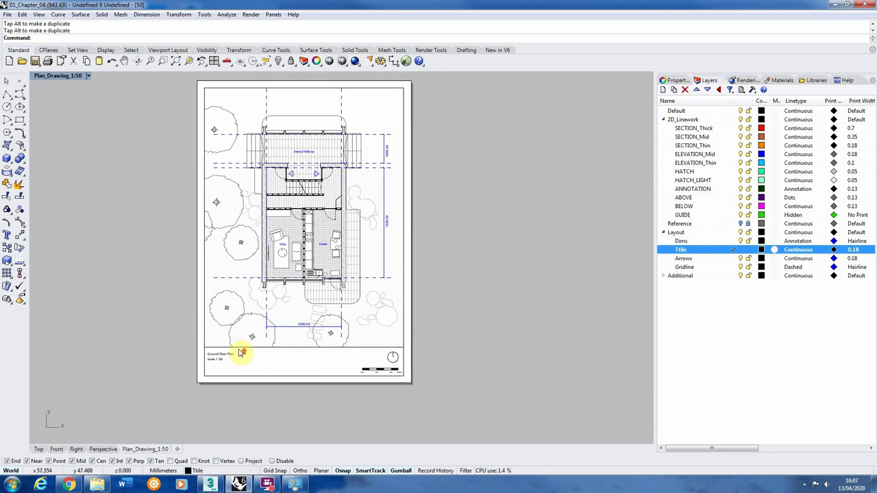
{"action": "scroll", "coordinate": [240, 353], "scroll_direction": "up", "scroll_amount": 1}
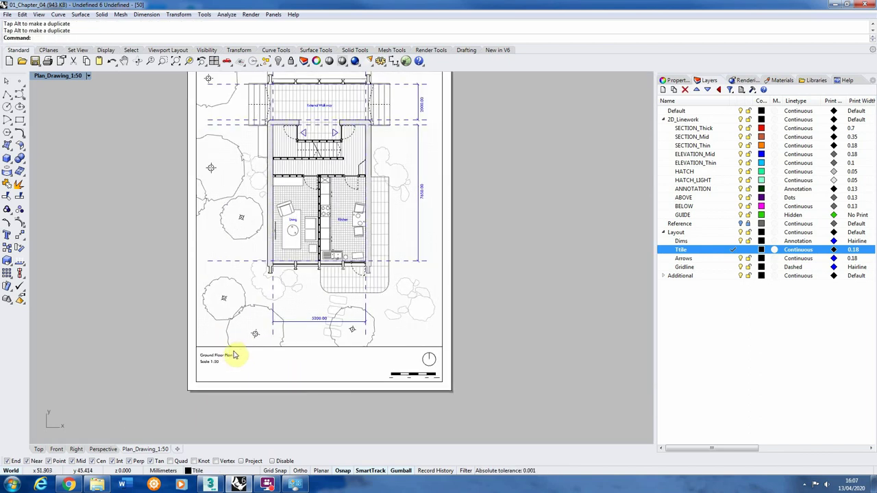
{"action": "scroll", "coordinate": [349, 421], "scroll_direction": "down", "scroll_amount": 1}
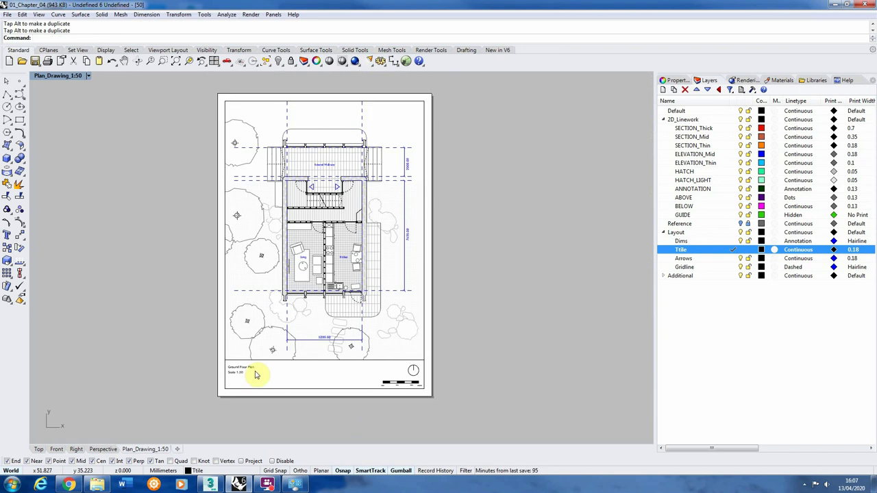
Create a new A3 portrait layout for the Rhino PDF printer with one initial detail.
{"action": "right_click", "coordinate": [150, 450]}
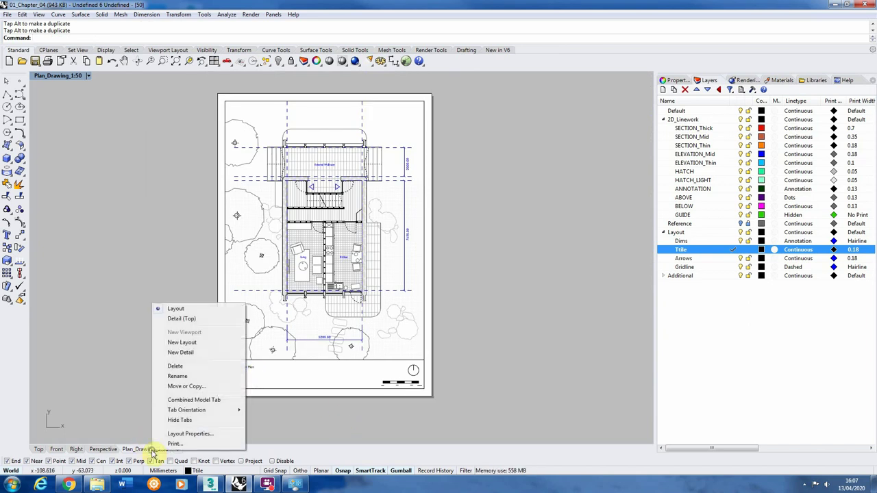
{"action": "left_click", "coordinate": [314, 432]}
{"action": "left_click", "coordinate": [177, 450]}
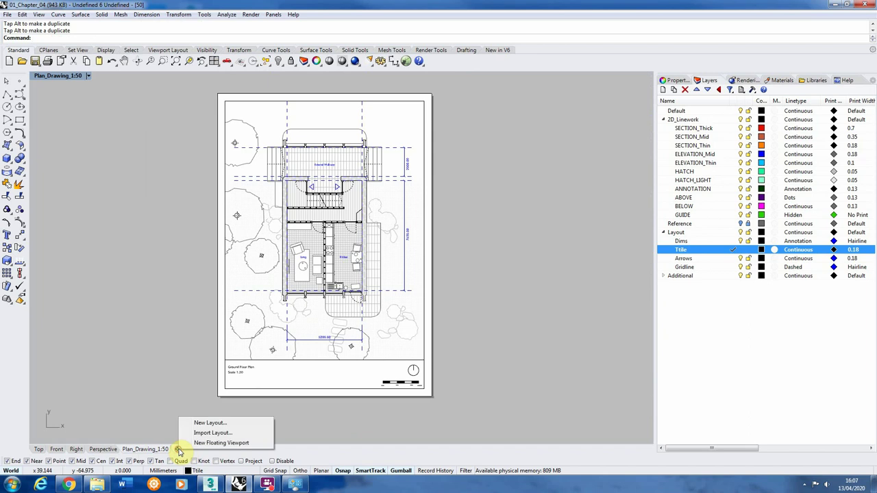
{"action": "left_click", "coordinate": [209, 422]}
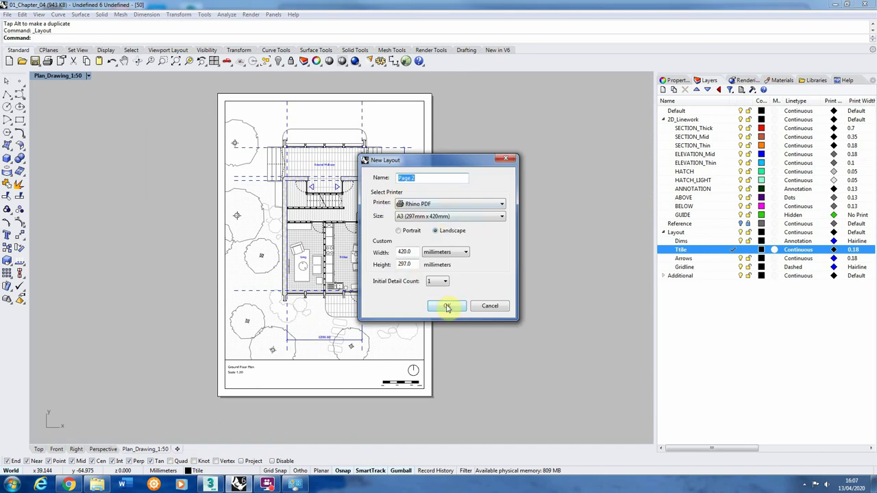
{"action": "left_click", "coordinate": [403, 231]}
{"action": "left_click", "coordinate": [445, 305]}
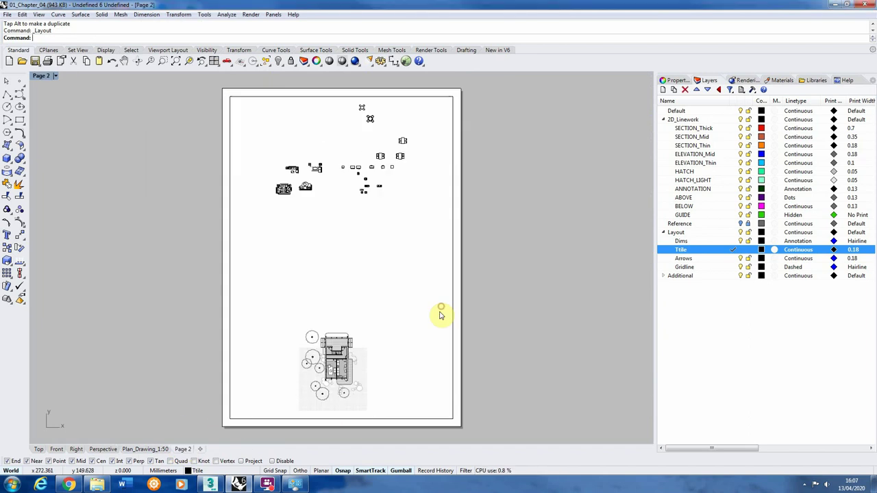
Copy the detail, annotations, border and title strip of the Plan_Drawing_1:50 layout to the clipboard.
{"action": "left_click", "coordinate": [131, 452]}
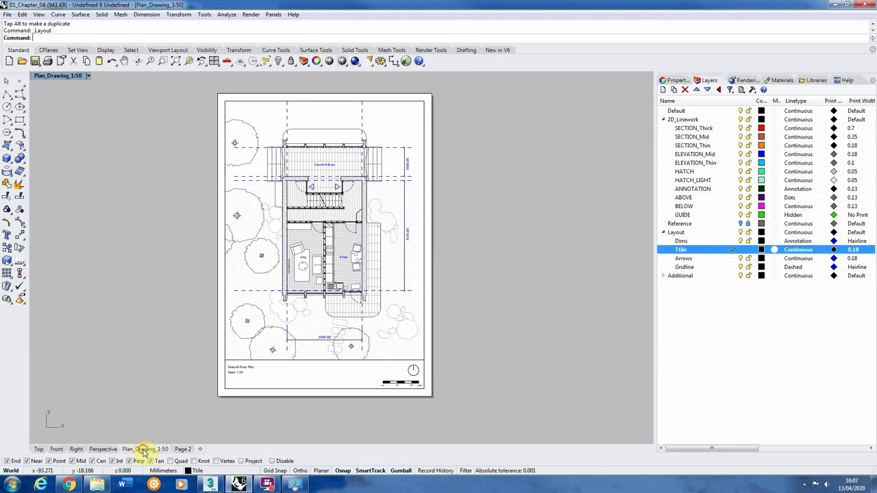
{"action": "mouse_move", "coordinate": [189, 411]}
{"action": "left_mouse_down"}
{"action": "mouse_move", "coordinate": [450, 106]}
{"action": "mouse_move", "coordinate": [446, 88]}
{"action": "left_mouse_up"}
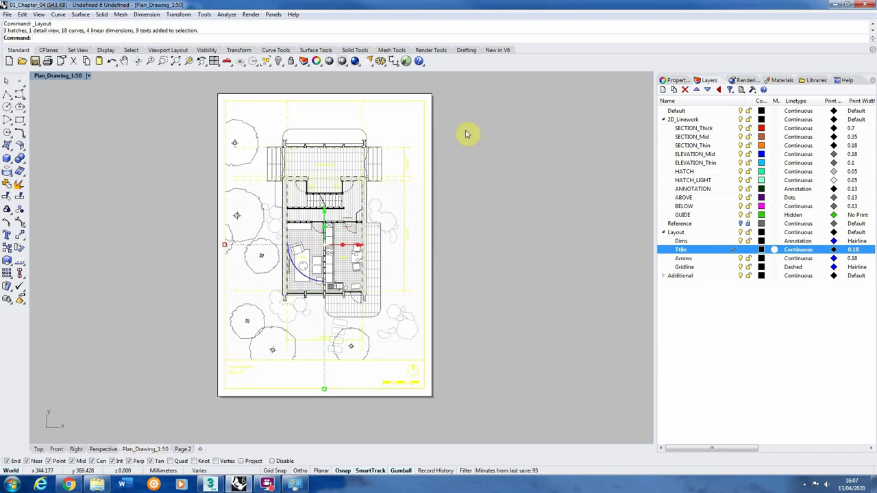
{"action": "key", "text": "ctrl+c"}
Replace the default detail on the Page 2 layout with the copied sheet contents.
{"action": "left_click", "coordinate": [181, 450]}
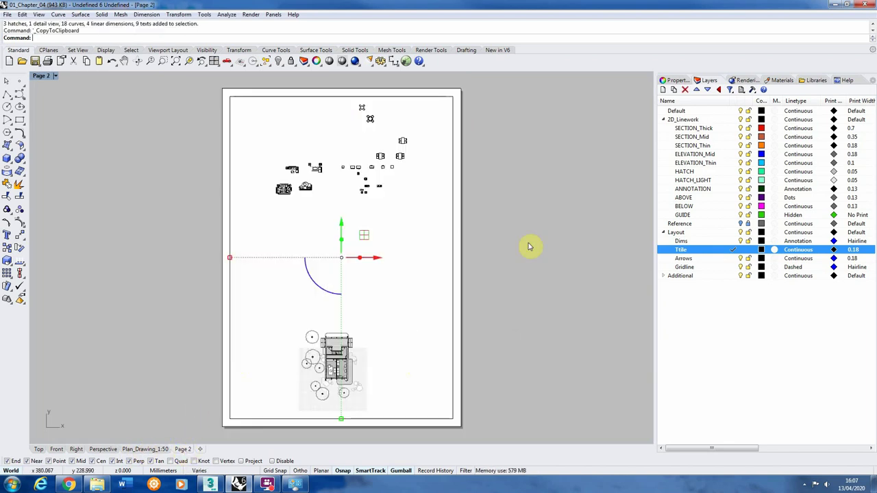
{"action": "left_click", "coordinate": [453, 242]}
{"action": "key", "text": "Delete"}
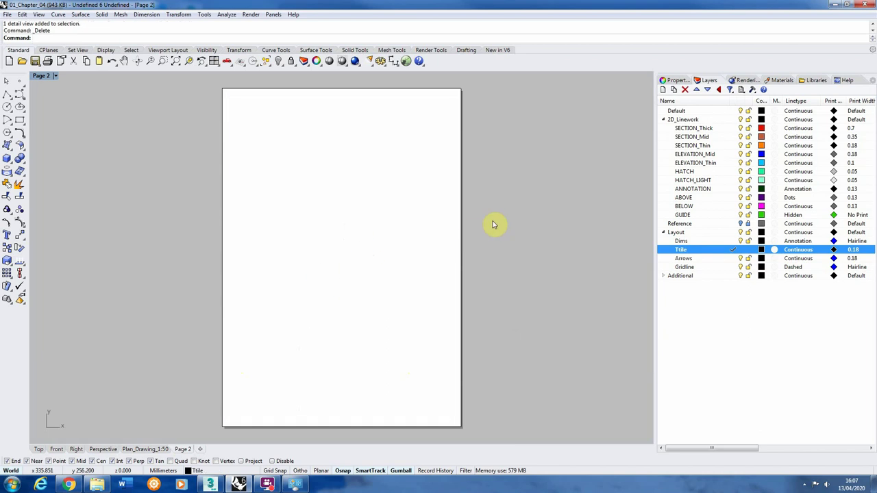
{"action": "key", "text": "ctrl+v"}
{"action": "left_click", "coordinate": [492, 226]}
Delete the pasted plan detail, dimensions, gridlines and room labels, leaving only the border and title strip on Page 2.
{"action": "left_click", "coordinate": [453, 121]}
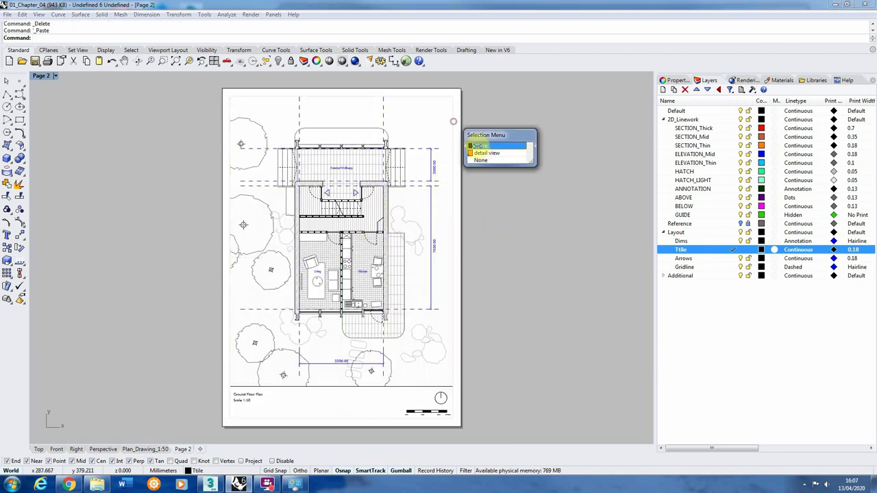
{"action": "left_click", "coordinate": [487, 152]}
{"action": "key", "text": "Delete"}
{"action": "mouse_move", "coordinate": [432, 126]}
{"action": "left_mouse_down"}
{"action": "mouse_move", "coordinate": [287, 346]}
{"action": "mouse_move", "coordinate": [254, 368]}
{"action": "left_mouse_up"}
{"action": "key", "text": "Delete"}
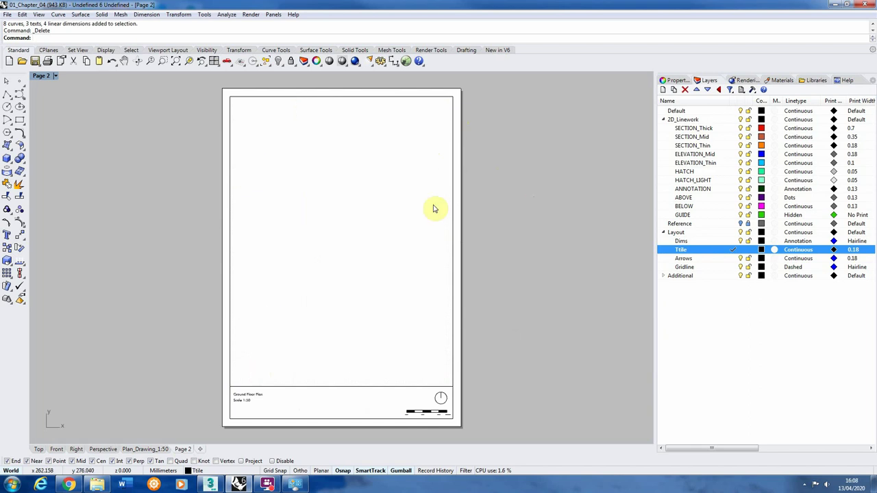
Export the border and all title strip objects to the Downloads folder as a Rhino 6 3D model named Titleblock.
{"action": "scroll", "coordinate": [433, 206], "scroll_direction": "down", "scroll_amount": 1}
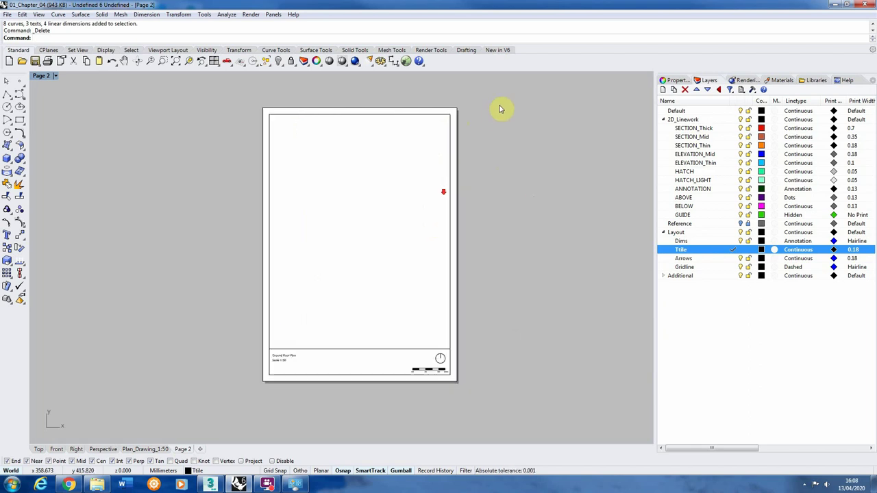
{"action": "mouse_move", "coordinate": [499, 95]}
{"action": "left_mouse_down"}
{"action": "mouse_move", "coordinate": [290, 390]}
{"action": "mouse_move", "coordinate": [236, 397]}
{"action": "left_mouse_up"}
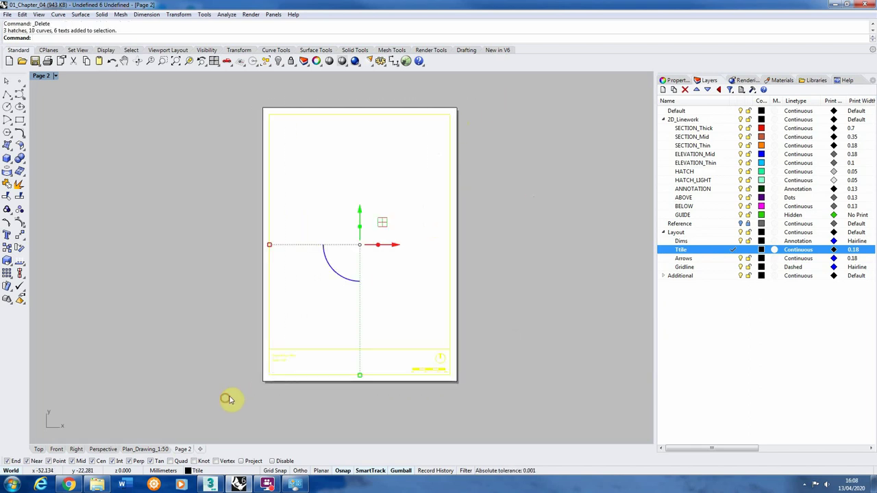
{"action": "left_click", "coordinate": [5, 14]}
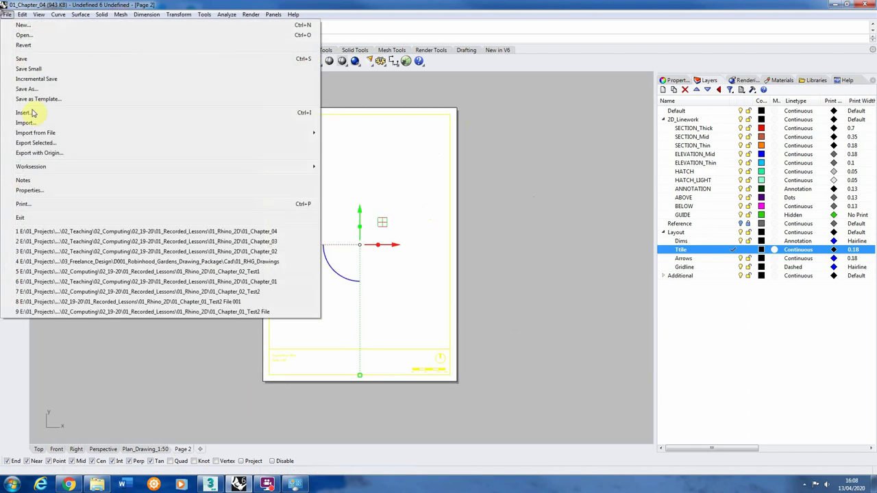
{"action": "left_click", "coordinate": [39, 143]}
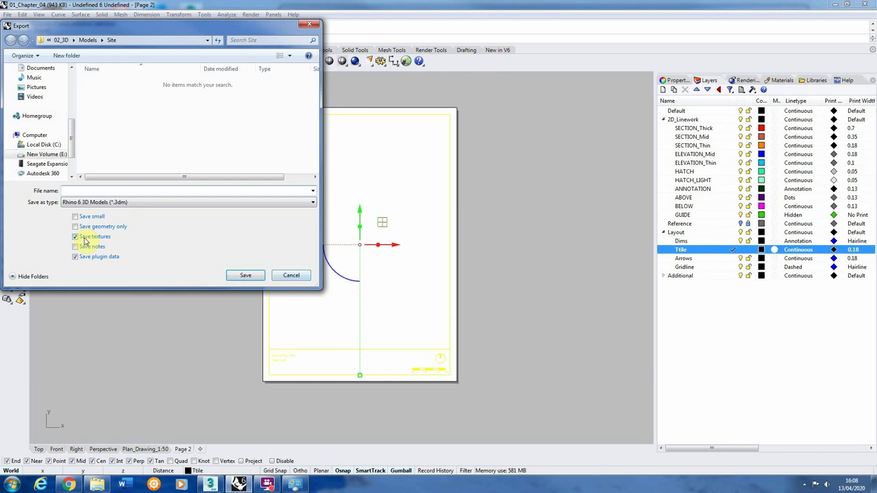
{"action": "scroll", "coordinate": [62, 82], "scroll_direction": "up", "scroll_amount": 5}
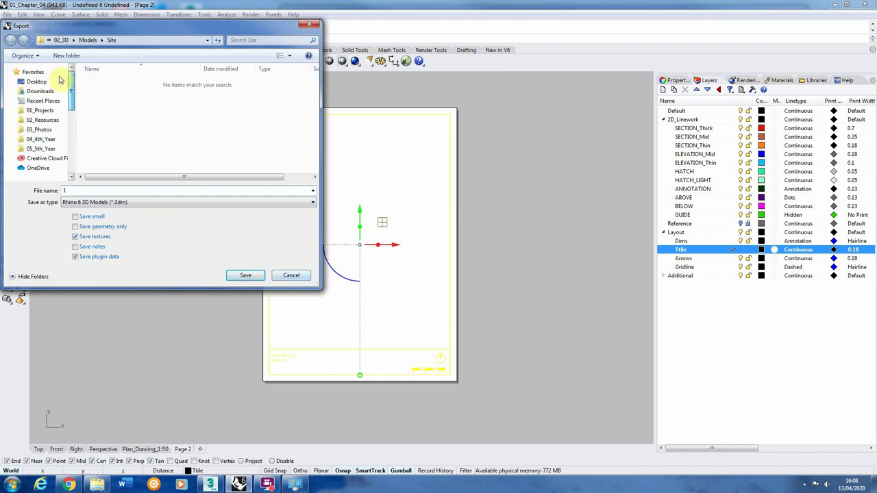
{"action": "left_click", "coordinate": [37, 91]}
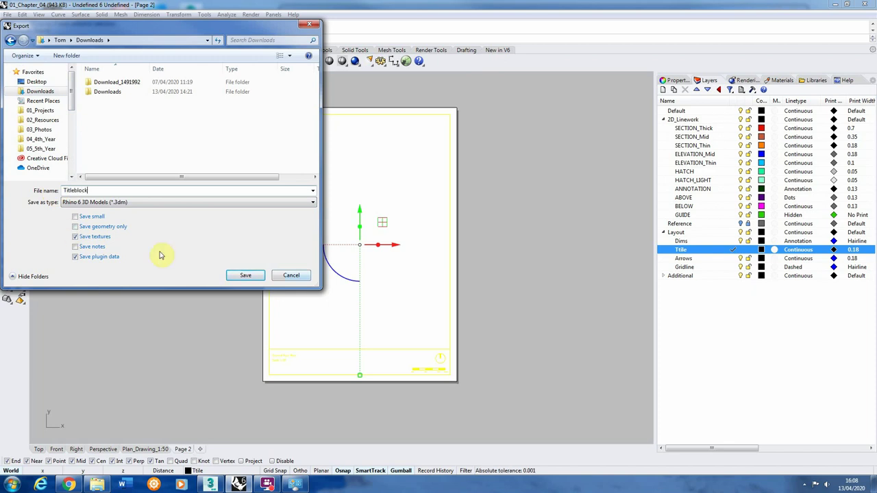
{"action": "left_click", "coordinate": [246, 274]}
{"action": "left_click", "coordinate": [290, 294]}
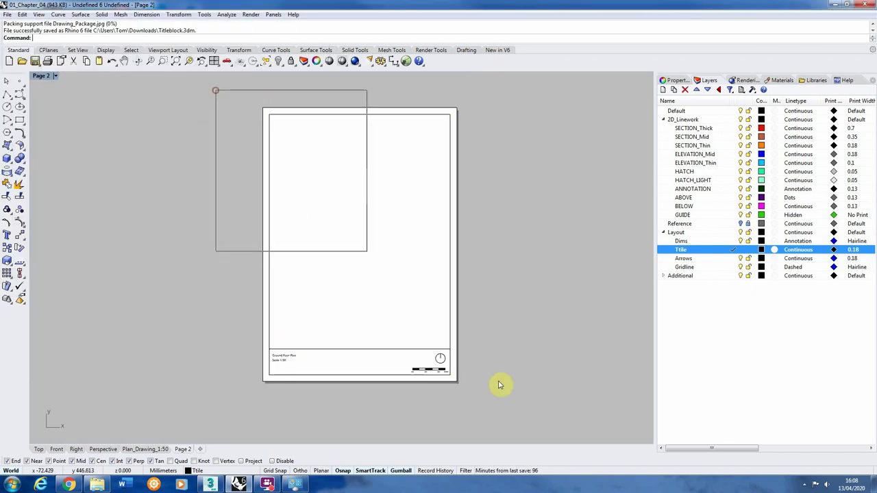
Delete the border and title strip from Page 2 and import the Titleblock Rhino 3D model from the Downloads folder.
{"action": "left_click_drag", "start_coordinate": [499, 385], "coordinate": [509, 398]}
{"action": "key", "text": "Delete"}
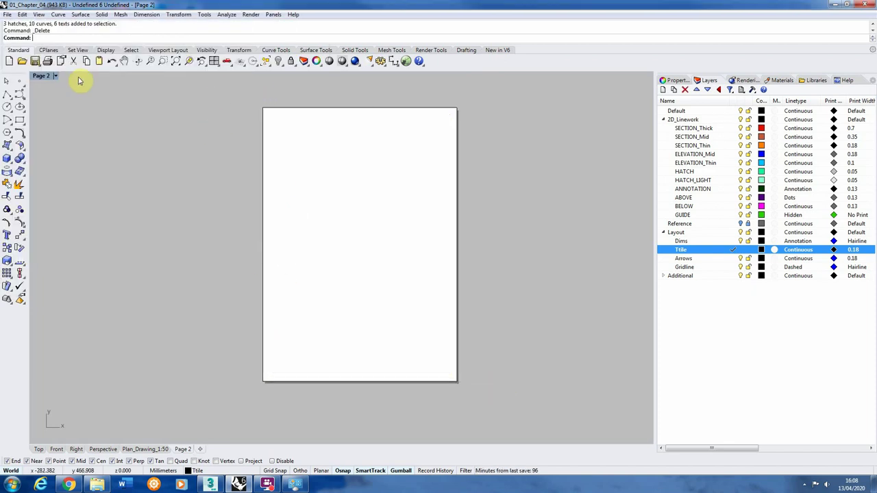
{"action": "left_click", "coordinate": [6, 14]}
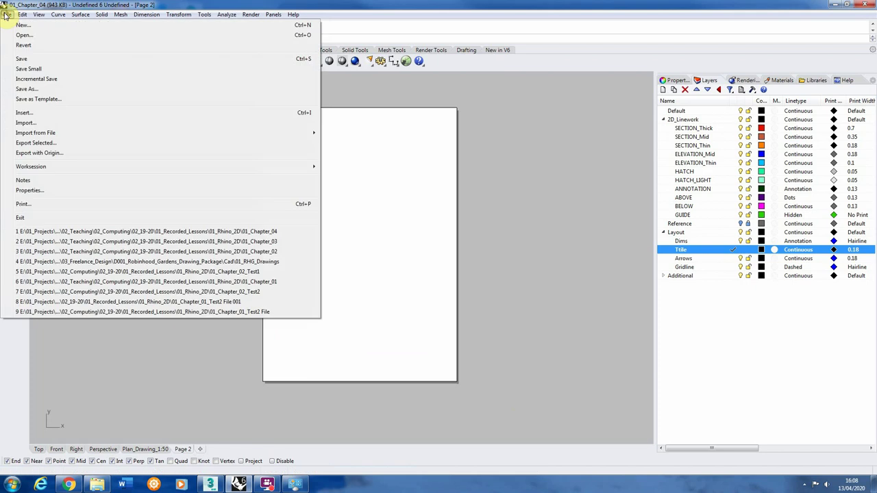
{"action": "left_click", "coordinate": [48, 124]}
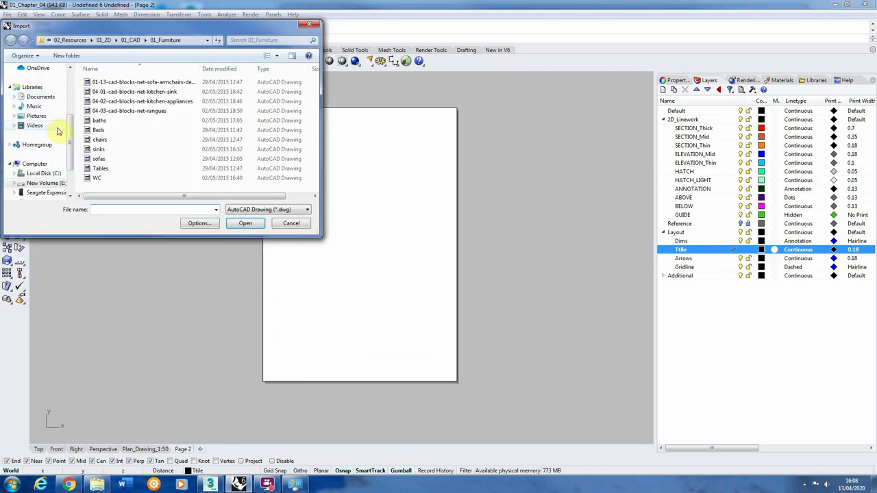
{"action": "scroll", "coordinate": [59, 131], "scroll_direction": "up", "scroll_amount": 4}
{"action": "left_click", "coordinate": [39, 91]}
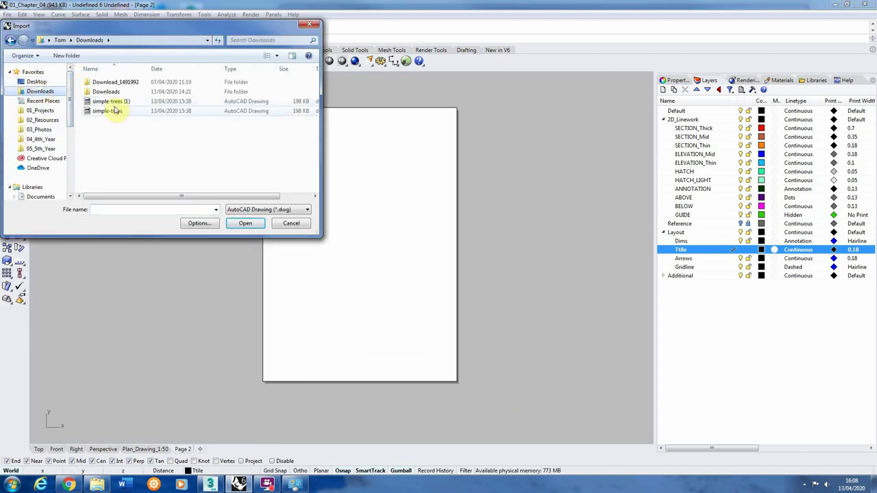
{"action": "left_click", "coordinate": [277, 210]}
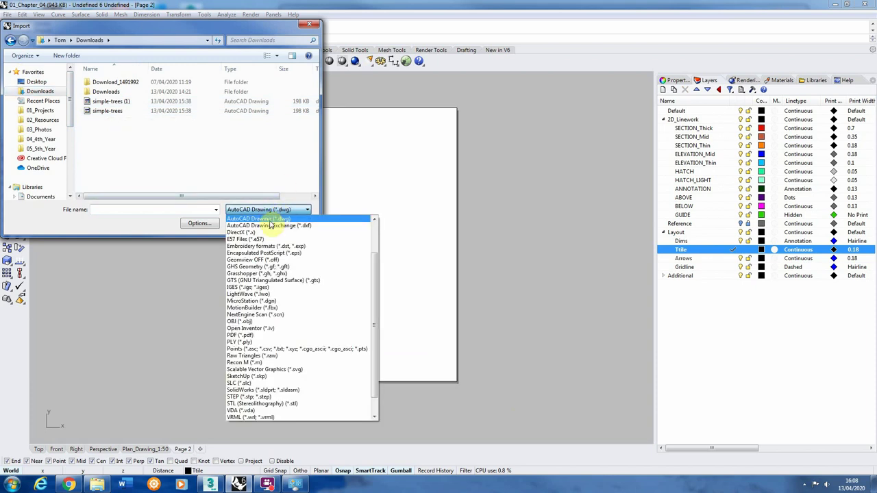
{"action": "scroll", "coordinate": [274, 223], "scroll_direction": "up", "scroll_amount": 2}
{"action": "left_click", "coordinate": [274, 223]}
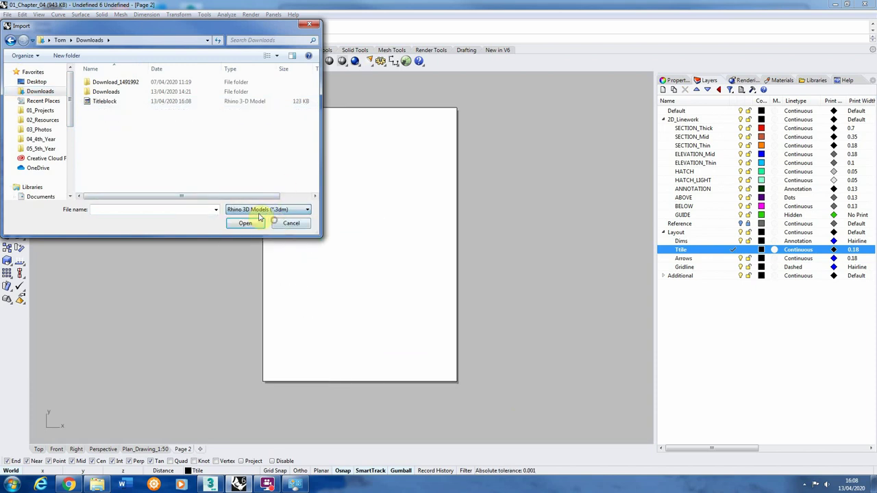
{"action": "left_click", "coordinate": [104, 100]}
{"action": "left_click", "coordinate": [244, 222]}
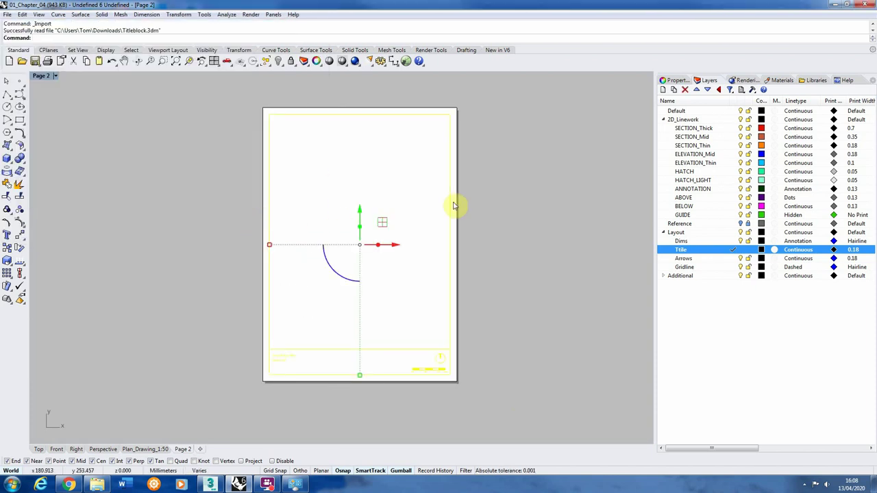
{"action": "left_click", "coordinate": [501, 205]}
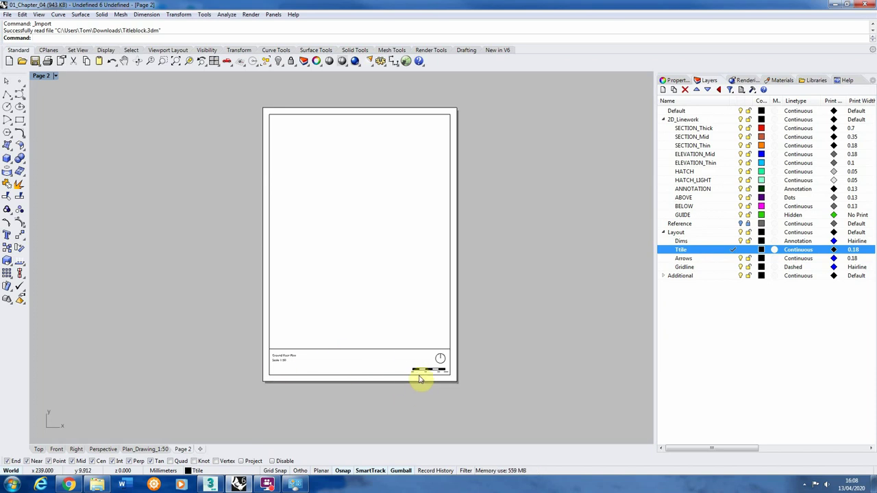
Delete the imported titleblock from Page 2 and return to the Plan_Drawing_1:50 layout.
{"action": "mouse_move", "coordinate": [477, 104]}
{"action": "left_mouse_down"}
{"action": "mouse_move", "coordinate": [186, 441]}
{"action": "mouse_move", "coordinate": [216, 400]}
{"action": "left_mouse_up"}
{"action": "key", "text": "Delete"}
{"action": "left_click", "coordinate": [159, 449]}
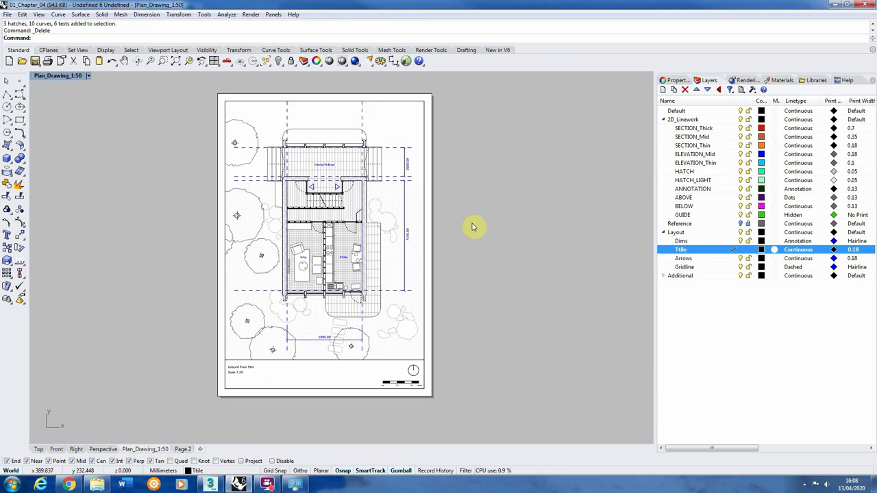
Examine the line weights, hatches, furniture, dimensions and room labels of the plan on the Plan_Drawing_1:50 layout.
{"action": "scroll", "coordinate": [329, 259], "scroll_direction": "up", "scroll_amount": 2}
{"action": "scroll", "coordinate": [329, 259], "scroll_direction": "down", "scroll_amount": 1}
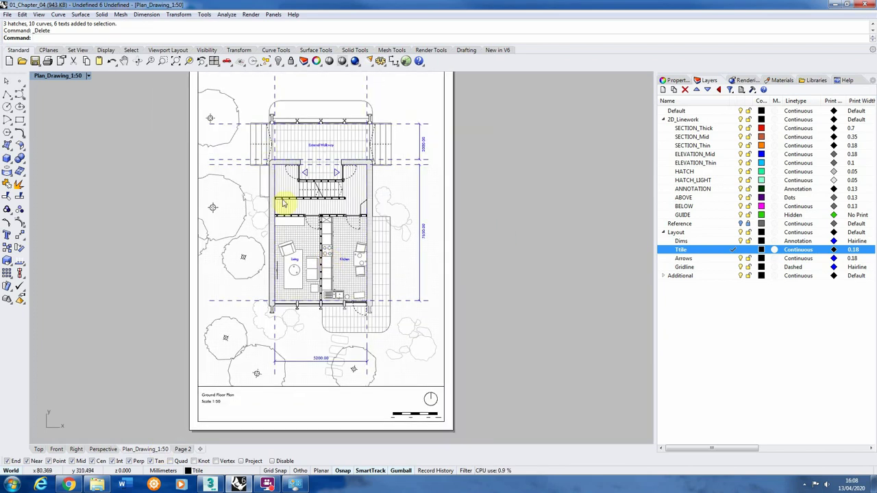
{"action": "scroll", "coordinate": [301, 168], "scroll_direction": "up", "scroll_amount": 3}
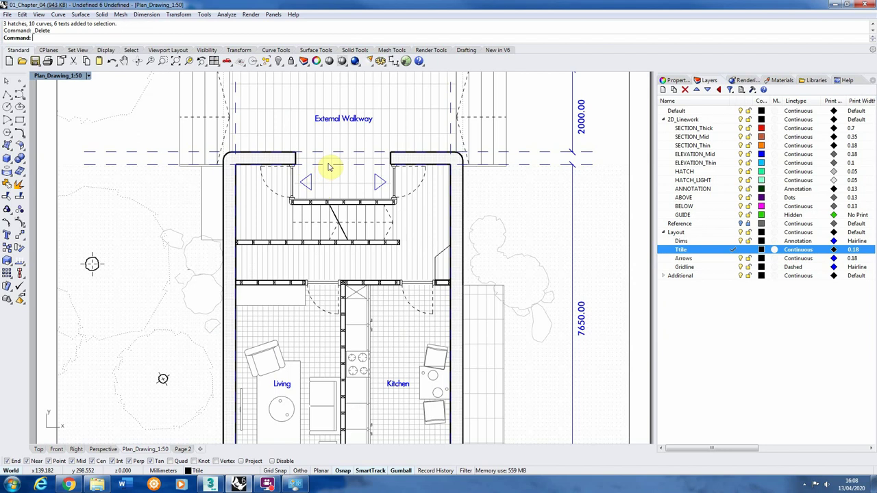
{"action": "scroll", "coordinate": [342, 159], "scroll_direction": "down", "scroll_amount": 1}
{"action": "scroll", "coordinate": [348, 307], "scroll_direction": "down", "scroll_amount": 1}
{"action": "scroll", "coordinate": [370, 257], "scroll_direction": "down", "scroll_amount": 1}
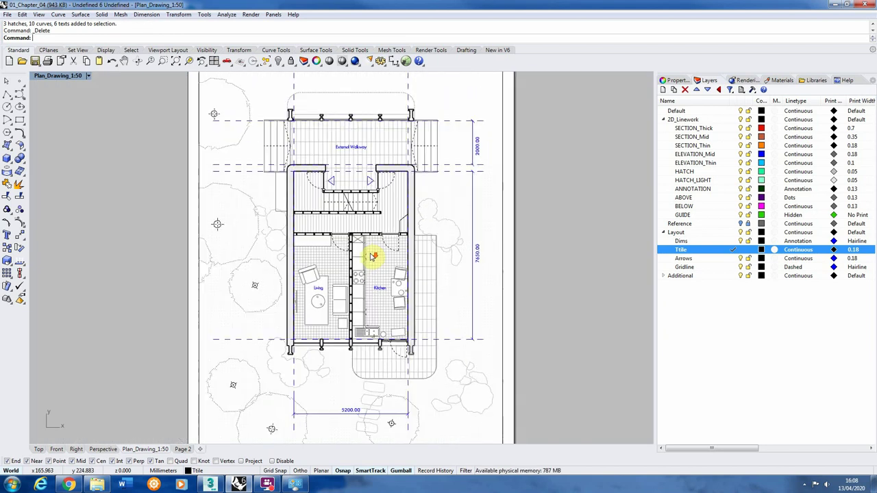
{"action": "scroll", "coordinate": [371, 257], "scroll_direction": "up", "scroll_amount": 1}
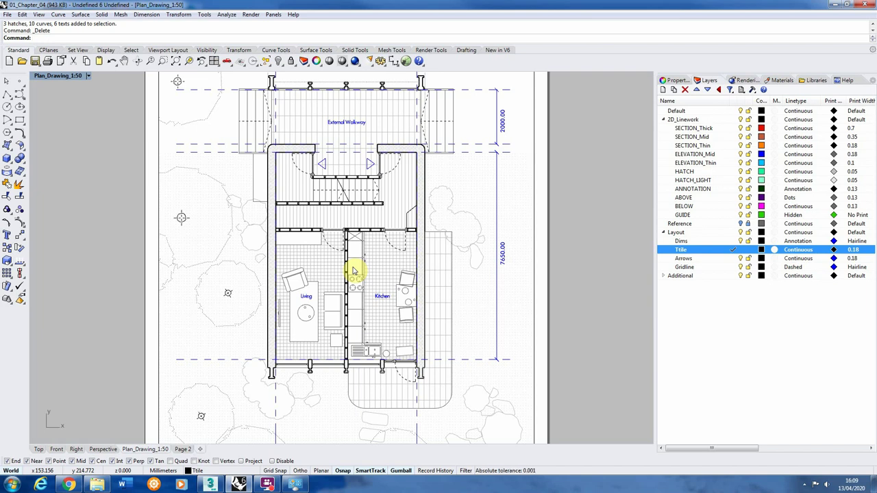
{"action": "scroll", "coordinate": [353, 271], "scroll_direction": "down", "scroll_amount": 2}
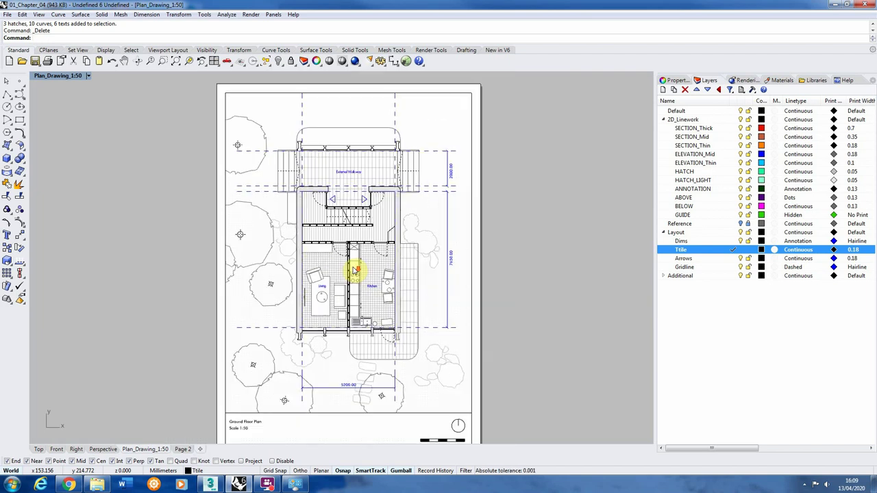
{"action": "scroll", "coordinate": [348, 324], "scroll_direction": "up", "scroll_amount": 1}
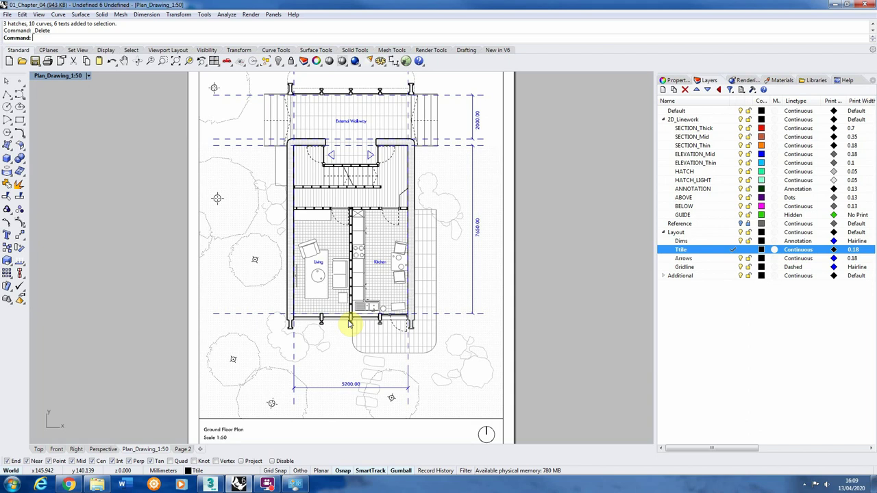
{"action": "scroll", "coordinate": [421, 267], "scroll_direction": "down", "scroll_amount": 3}
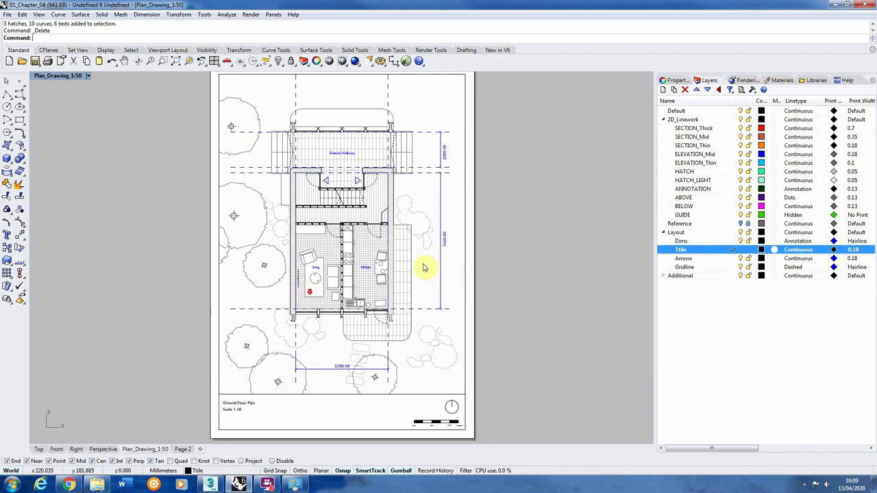
{"action": "scroll", "coordinate": [431, 302], "scroll_direction": "up", "scroll_amount": 1}
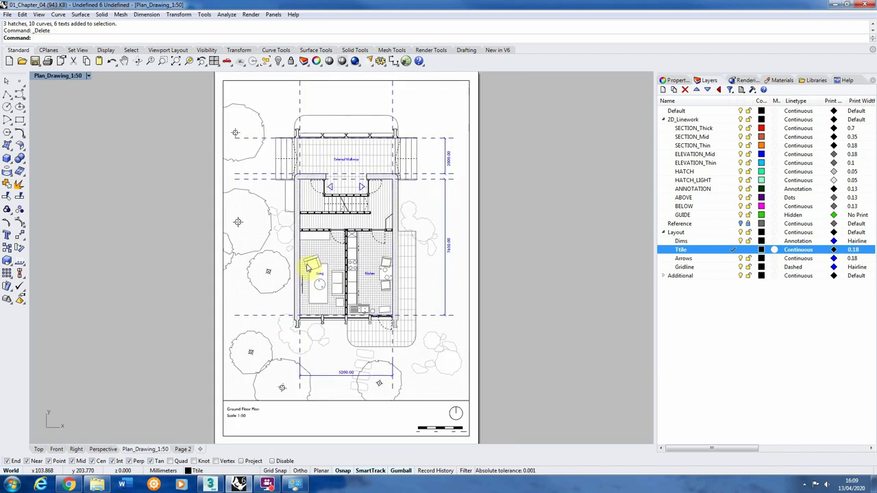
Open the print setup for the Plan_Drawing_1:50 layout and review its Rhino PDF destination, A3 portrait size and 1:1 scale.
{"action": "right_click", "coordinate": [144, 450]}
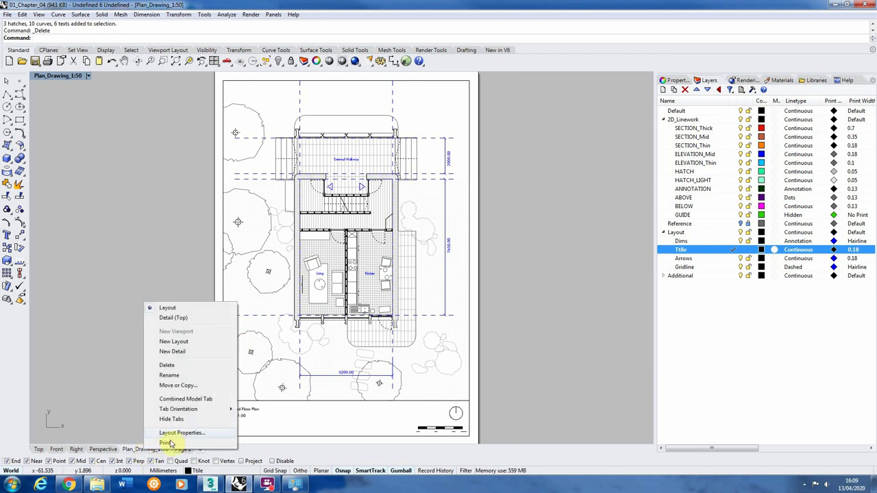
{"action": "left_click_drag", "start_coordinate": [166, 449], "coordinate": [183, 448]}
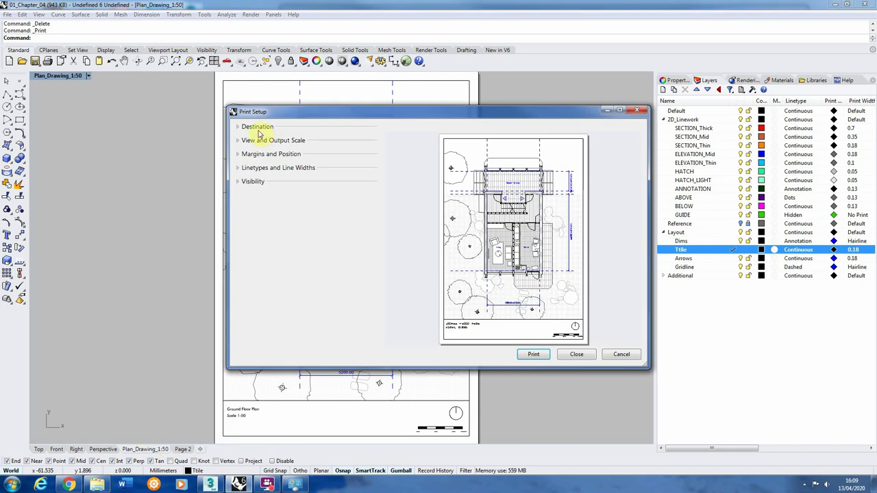
{"action": "left_click", "coordinate": [255, 127]}
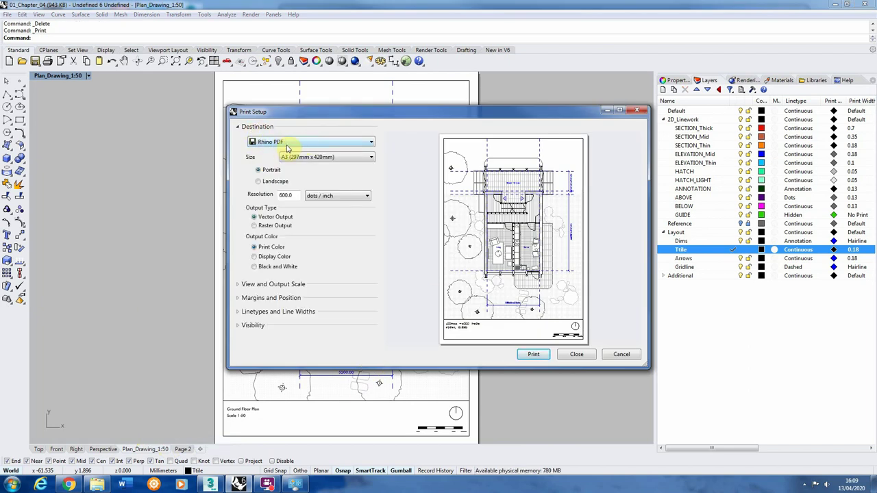
{"action": "left_click", "coordinate": [238, 283]}
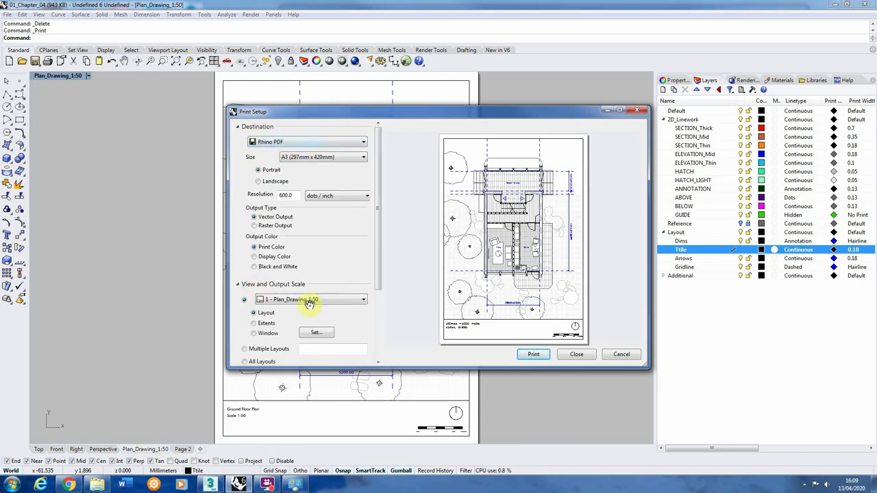
{"action": "scroll", "coordinate": [308, 294], "scroll_direction": "down", "scroll_amount": 3}
{"action": "left_click", "coordinate": [253, 295]}
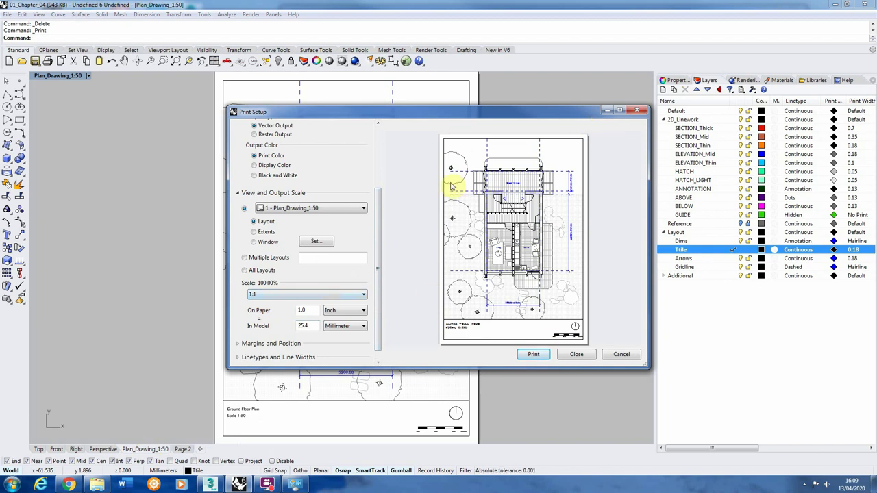
Print the layout to a PDF file named 01_Chapter_04 on the Desktop.
{"action": "left_click", "coordinate": [535, 356]}
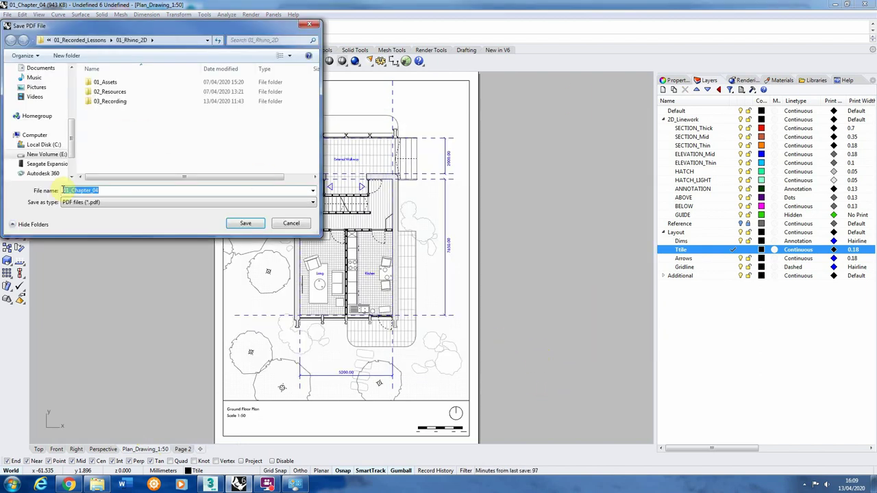
{"action": "left_click_drag", "start_coordinate": [73, 125], "coordinate": [72, 76]}
{"action": "left_click", "coordinate": [34, 81]}
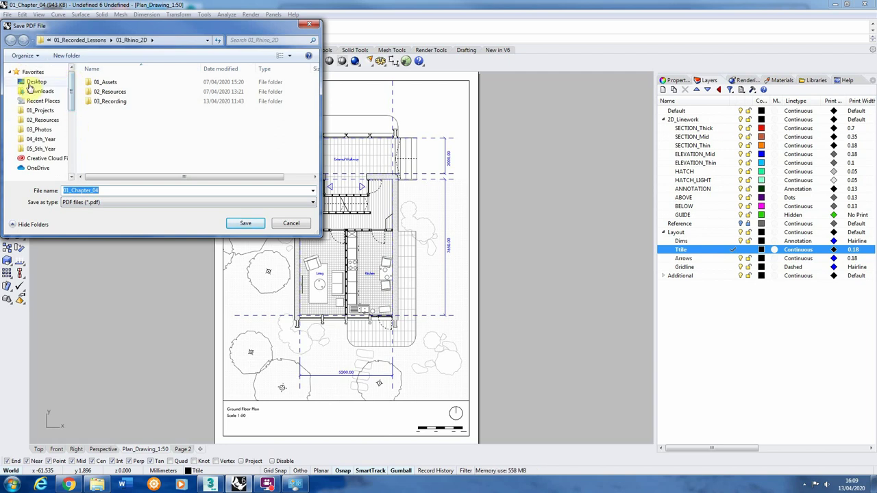
{"action": "left_click", "coordinate": [252, 223]}
Switch to Windows Explorer and open the exported 01_Chapter_04 PDF from the Desktop.
{"action": "left_click", "coordinate": [96, 485]}
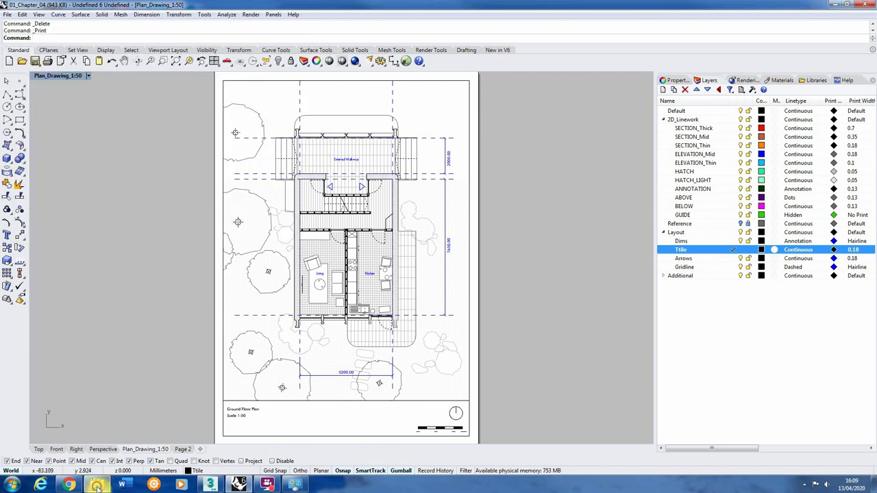
{"action": "left_click", "coordinate": [265, 145]}
{"action": "scroll", "coordinate": [267, 150], "scroll_direction": "down", "scroll_amount": 2}
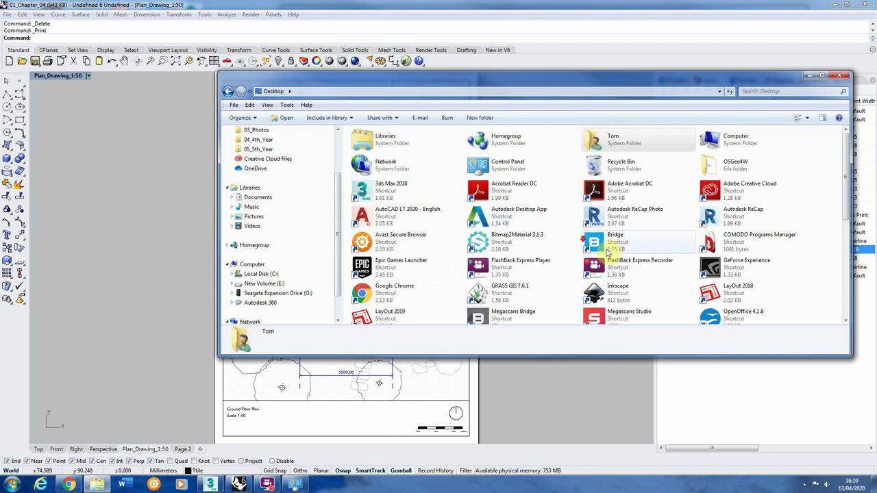
{"action": "left_click_drag", "start_coordinate": [848, 196], "coordinate": [843, 298]}
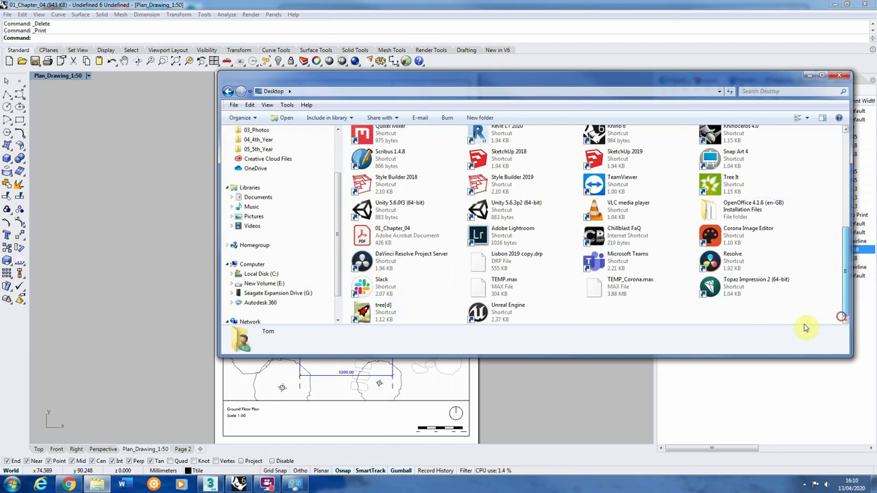
{"action": "left_click", "coordinate": [396, 234]}
{"action": "double_click", "coordinate": [396, 234]}
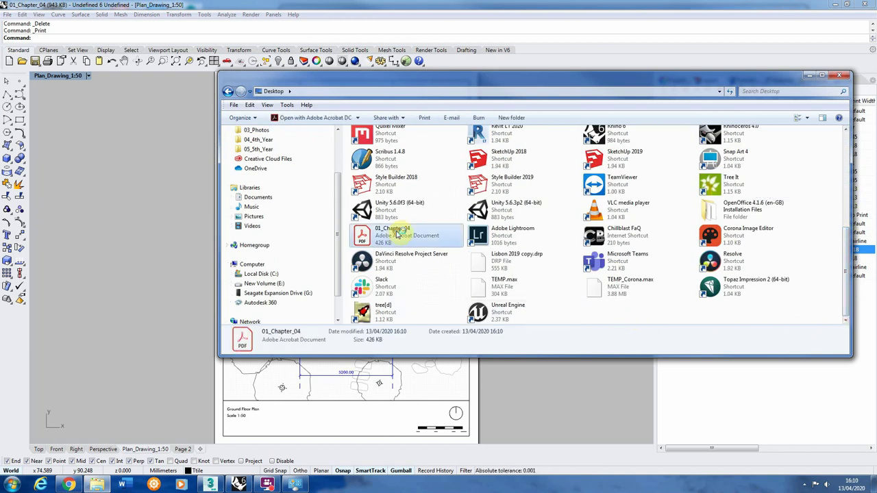
Fit the PDF to one full page and decline re-enabling the Acrobat PDFMaker add-in.
{"action": "left_click", "coordinate": [480, 43]}
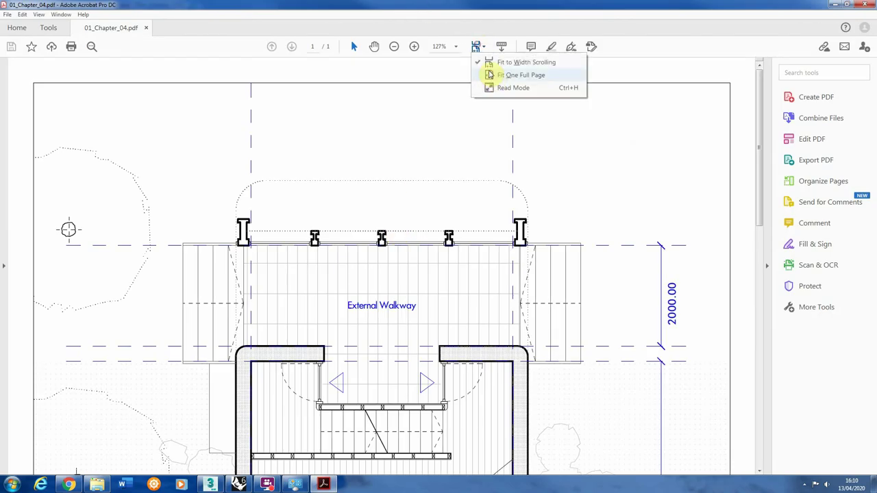
{"action": "left_click", "coordinate": [491, 74]}
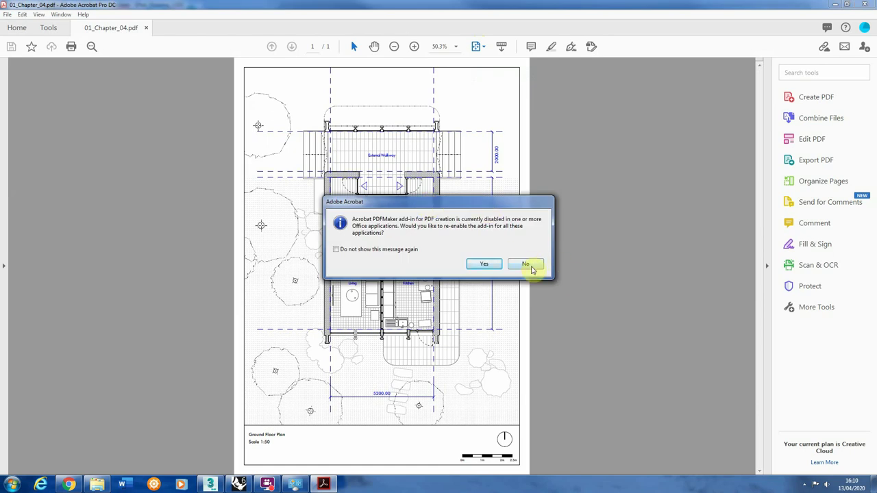
{"action": "left_click", "coordinate": [525, 265]}
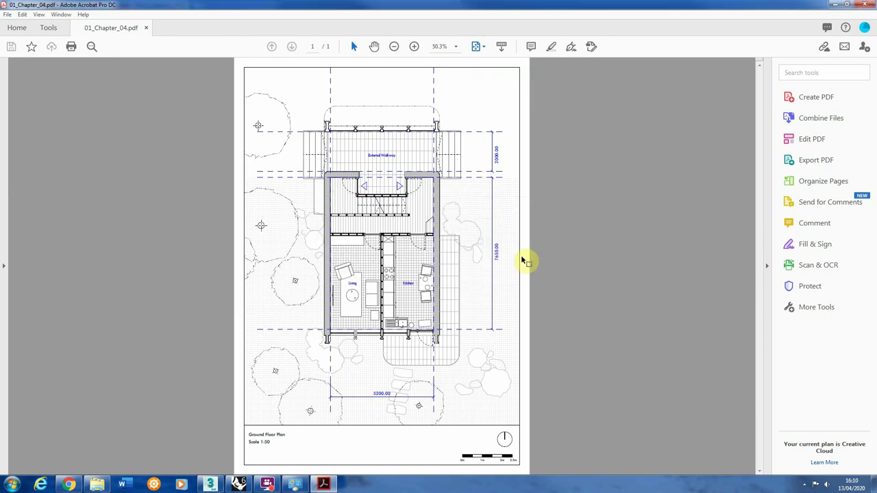